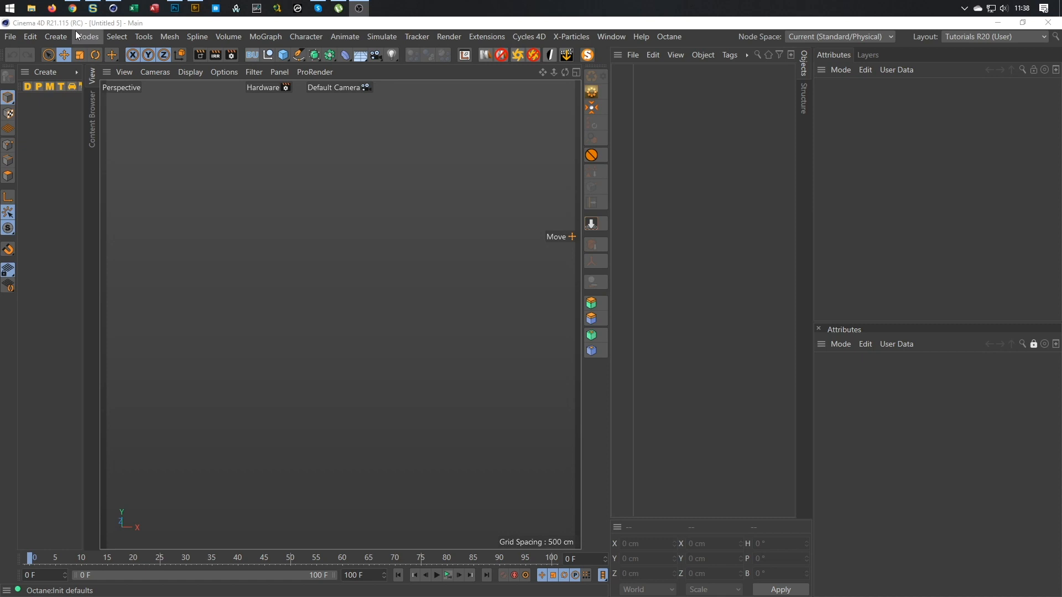
Switch to Chrome, play a few seconds of the Cinema 4D tutorial preview video, pause it and return to Cinema 4D
left_click(73, 9)
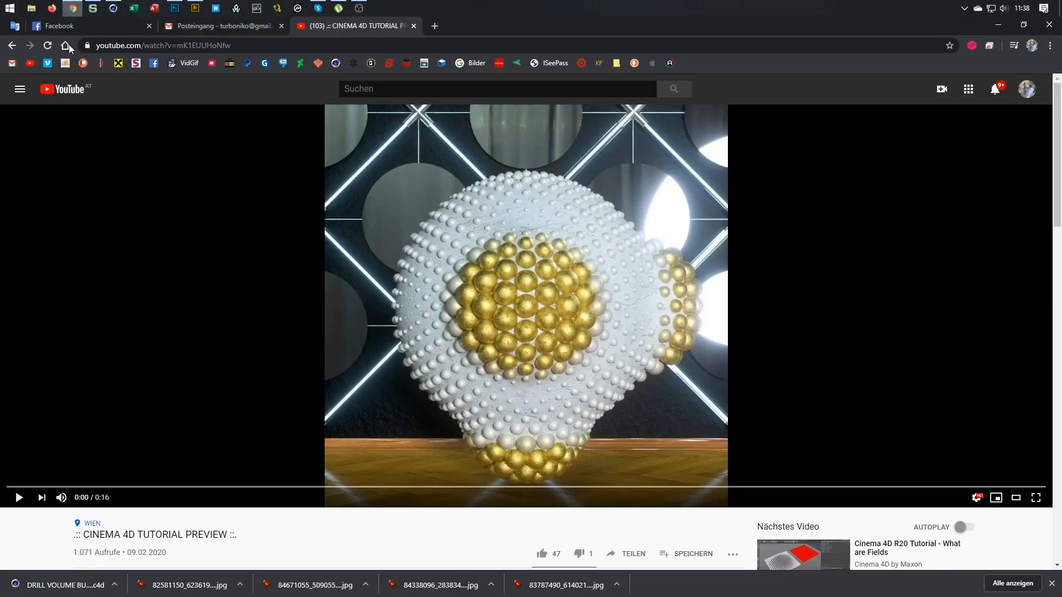
left_click(19, 499)
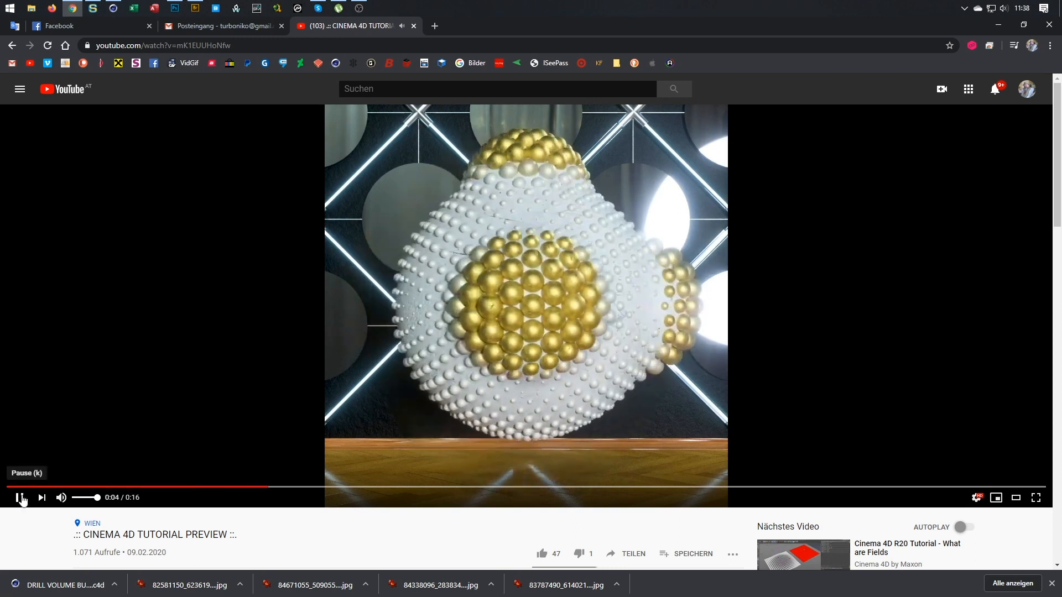
left_click(18, 499)
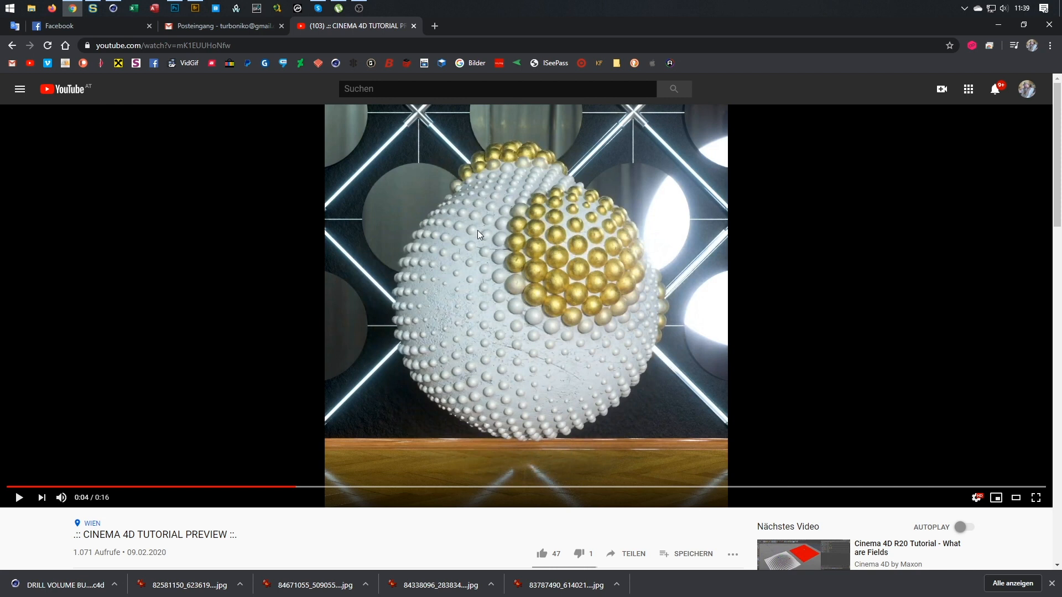
left_click(114, 10)
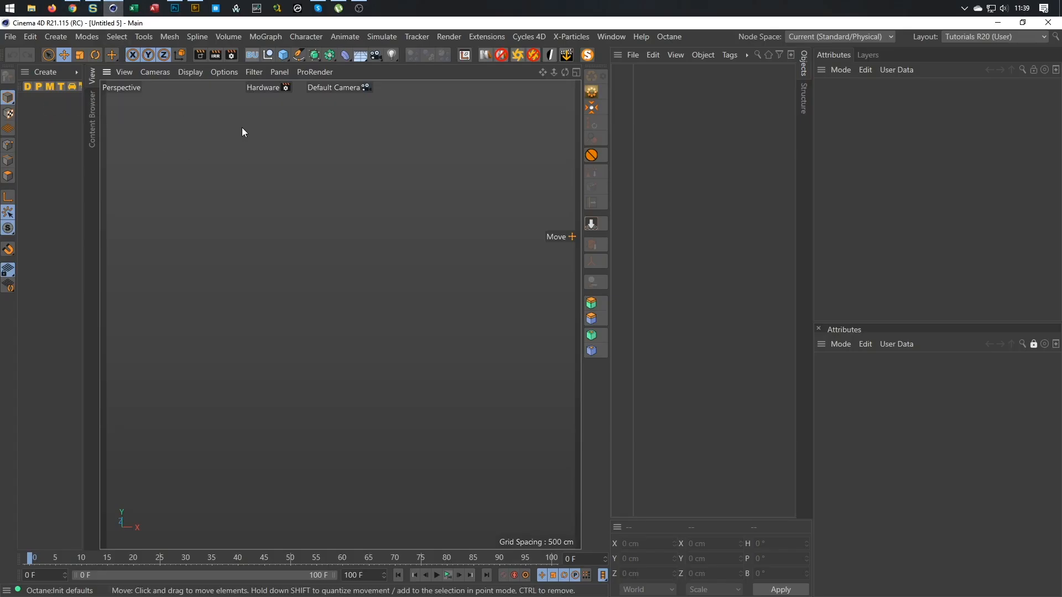
Add a sphere primitive of type Hexahedron with 50 segments
left_click(282, 55)
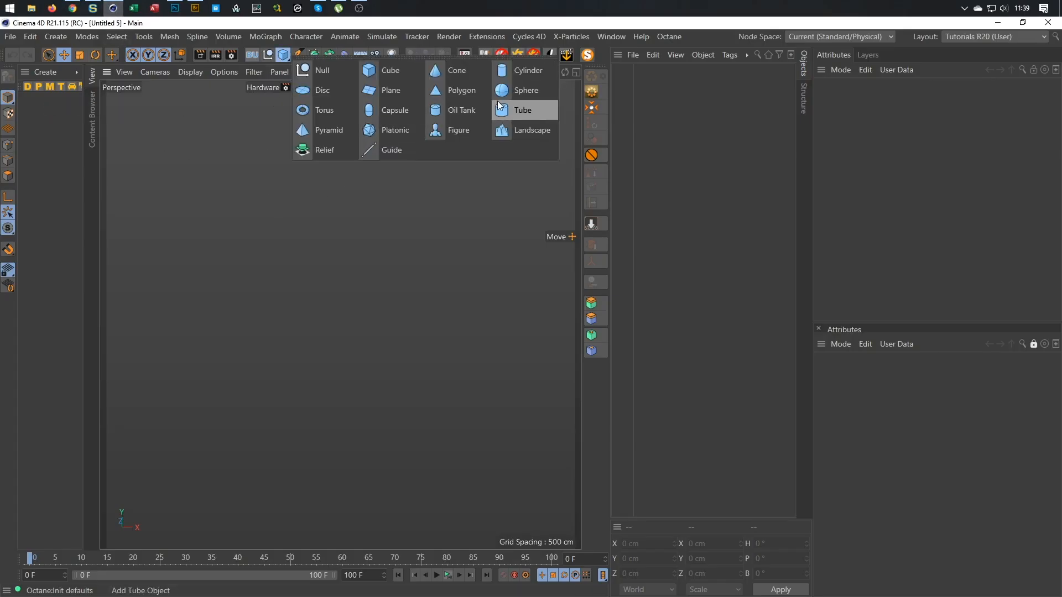
left_click(518, 93)
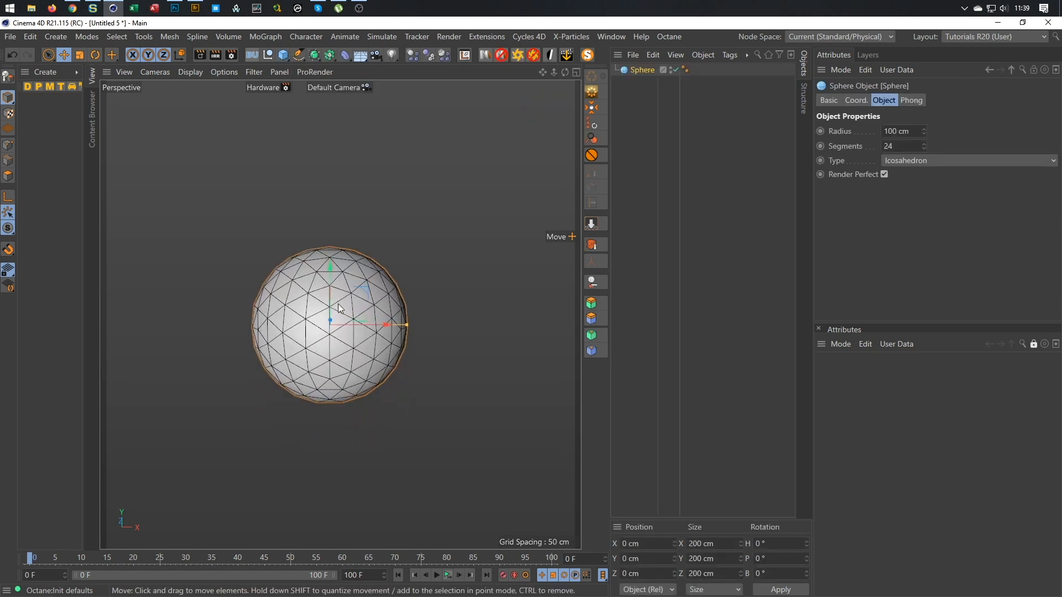
left_click(918, 161)
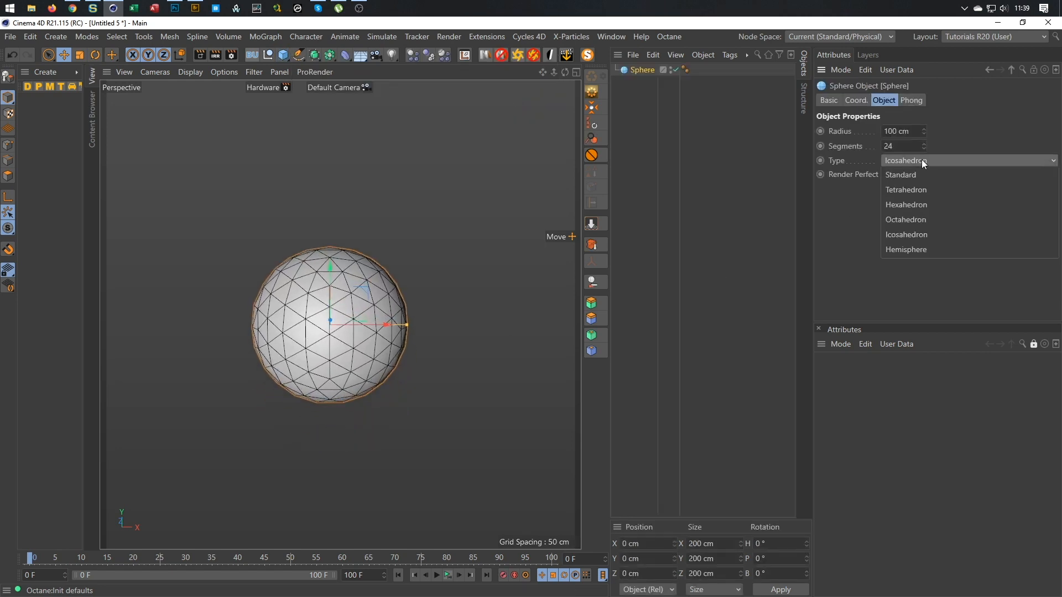
left_click(913, 204)
scroll(331, 315, "up", 4)
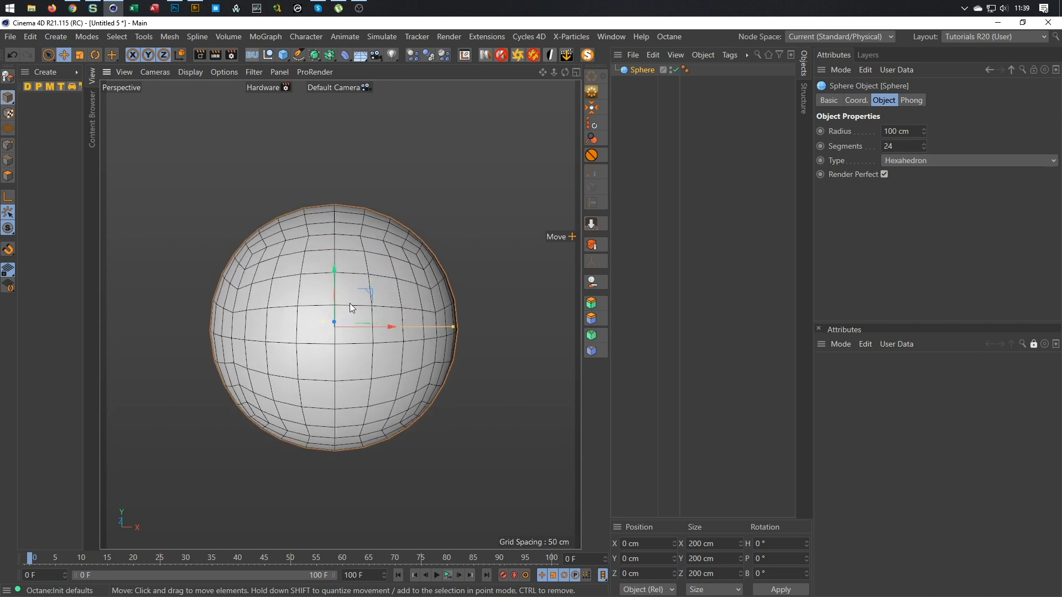
double_click(900, 147)
type("50")
key("Return")
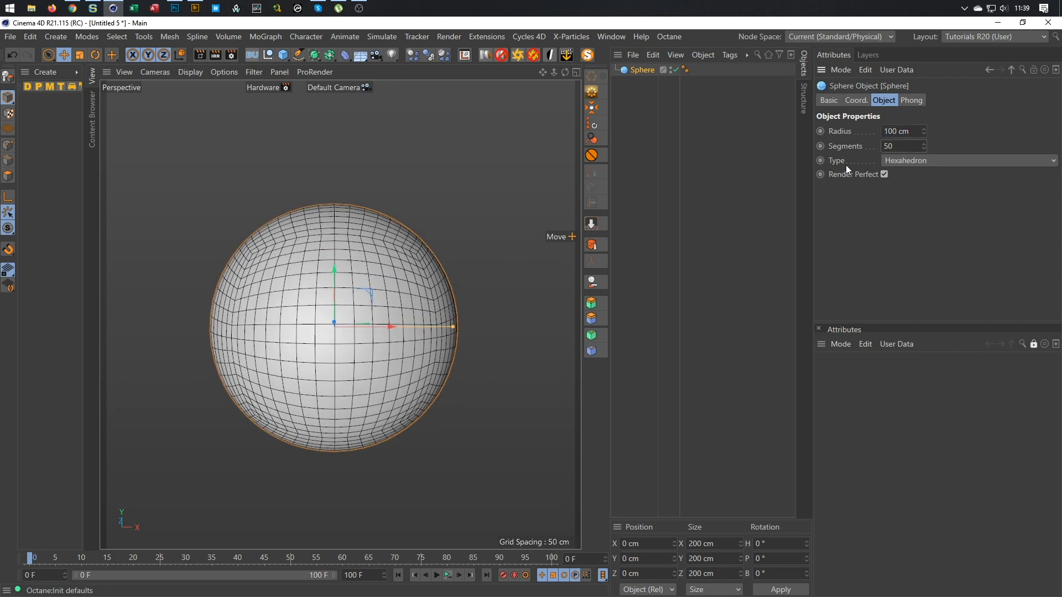
Duplicate the sphere and set the copy's radius to 50 cm
middle_click_drag(335, 318, 333, 288, "alt")
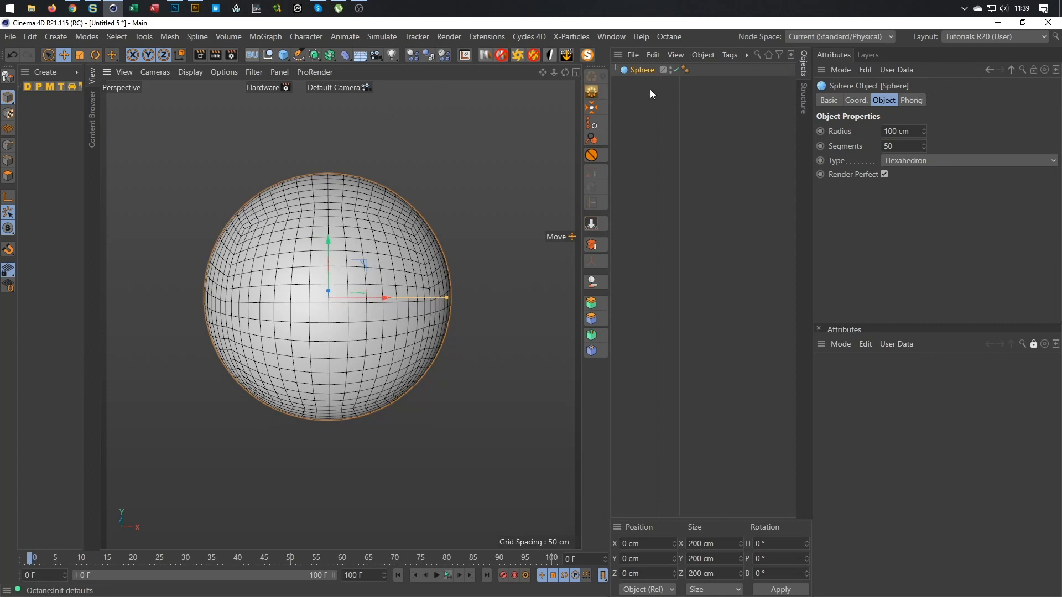
left_click_drag(645, 68, 649, 191, "ctrl")
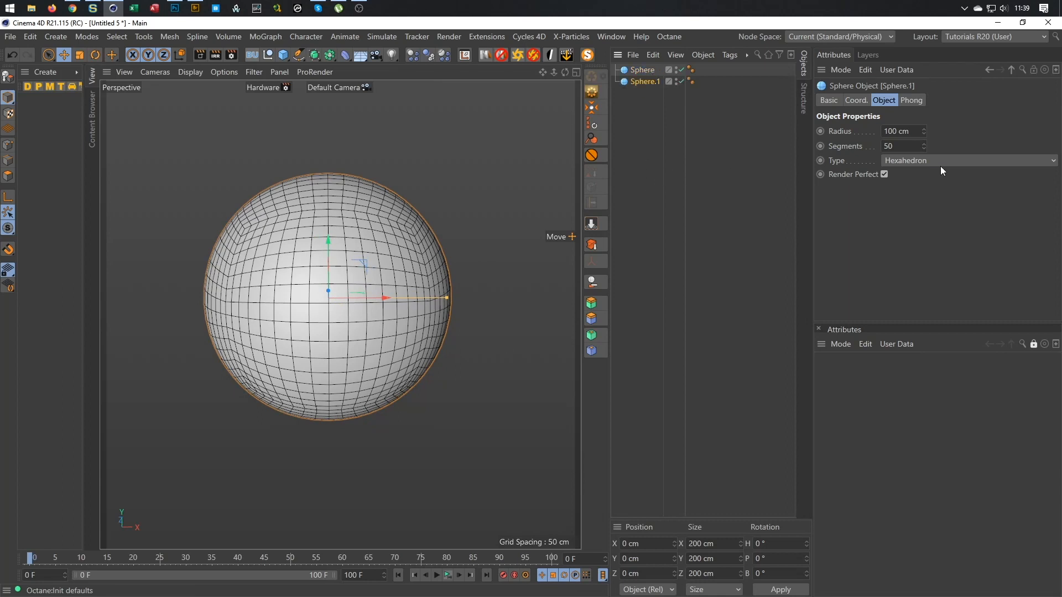
double_click(921, 131)
type("520")
key("BackSpace")
key("BackSpace")
key("BackSpace")
type("50")
key("Return")
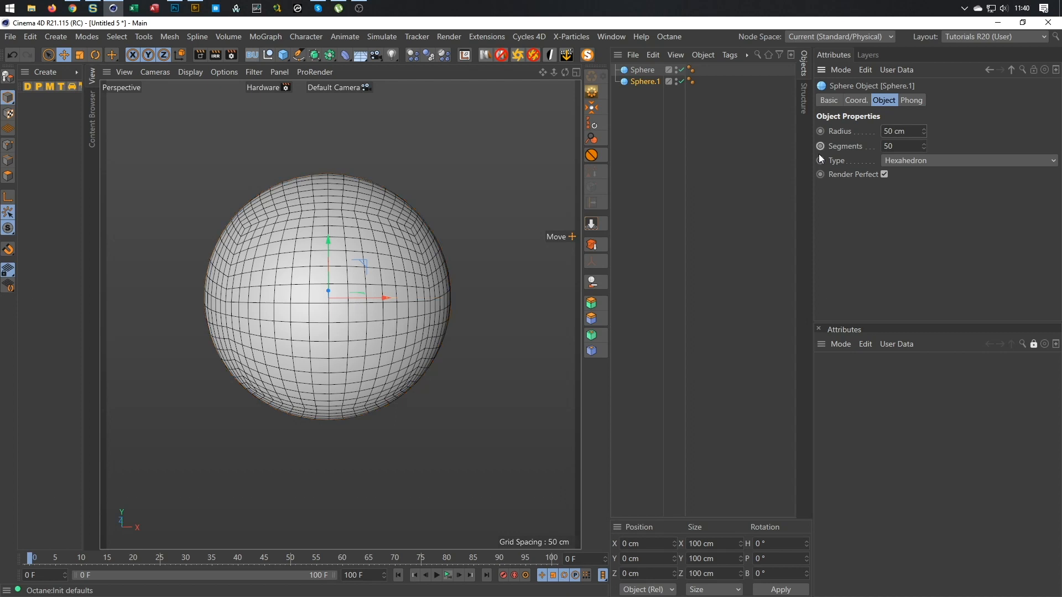
Rename the smaller sphere as Collider and the original sphere as Main Sphere
double_click(642, 81)
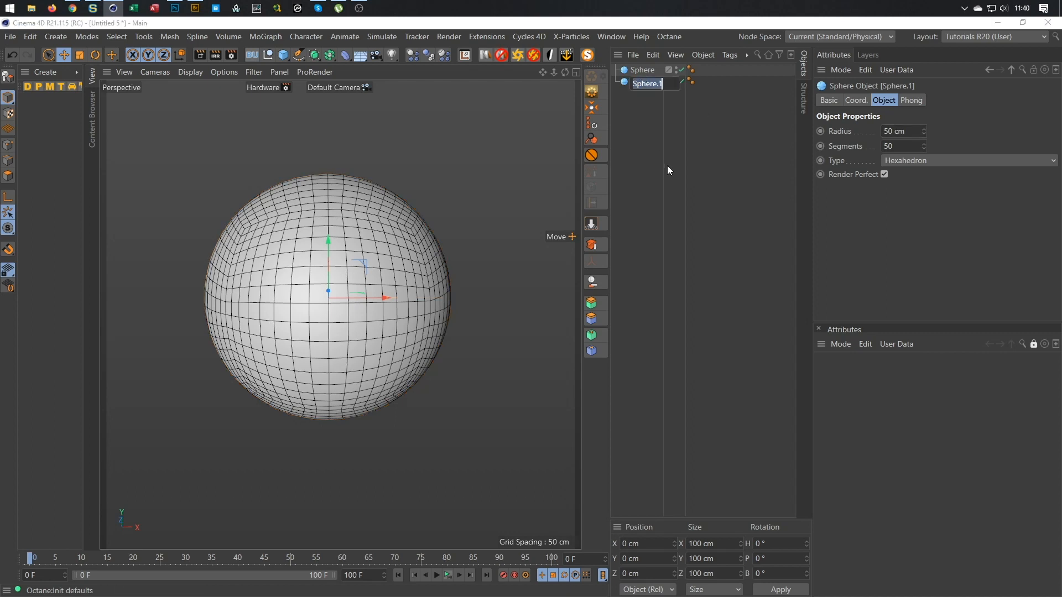
type("Collider")
key("Return")
key("Up")
type("Main Sphere")
key("Return")
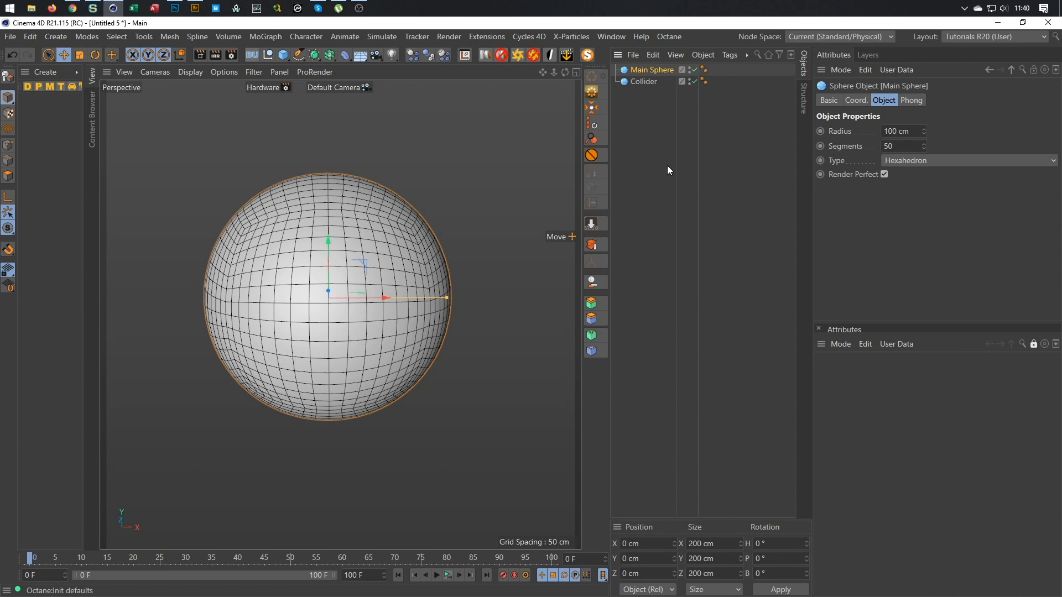
Save the scene to the Desktop under the file name Scaled_Clones
key("ctrl+s")
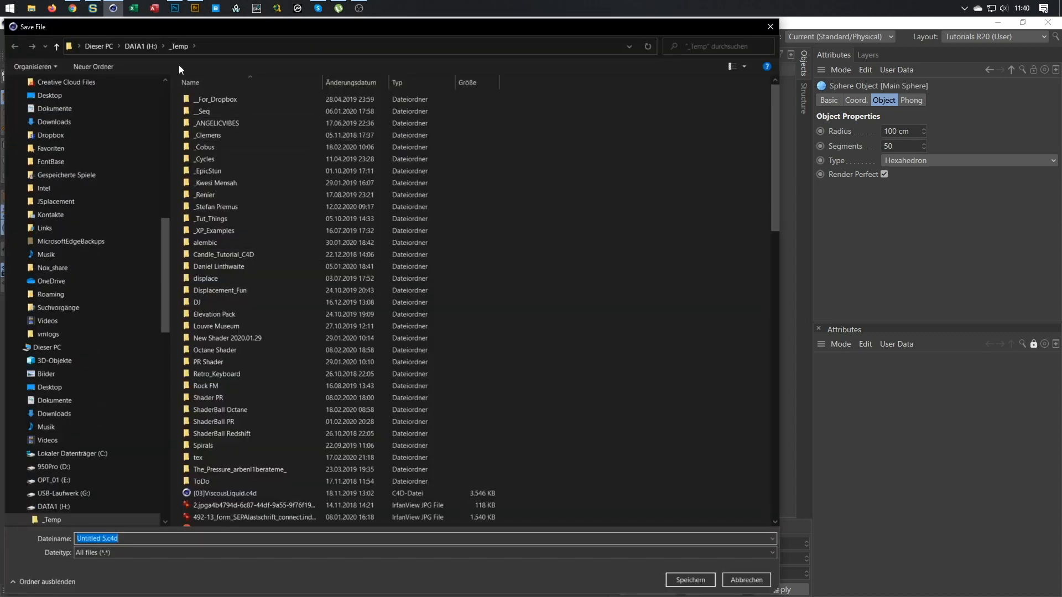
left_click(81, 42)
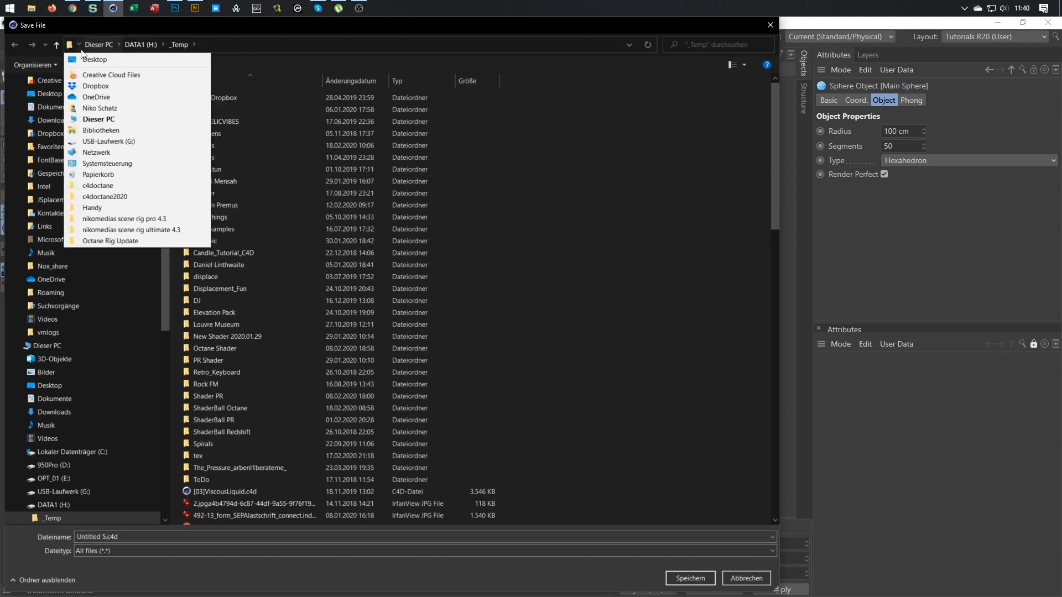
left_click(87, 58)
left_click(236, 536)
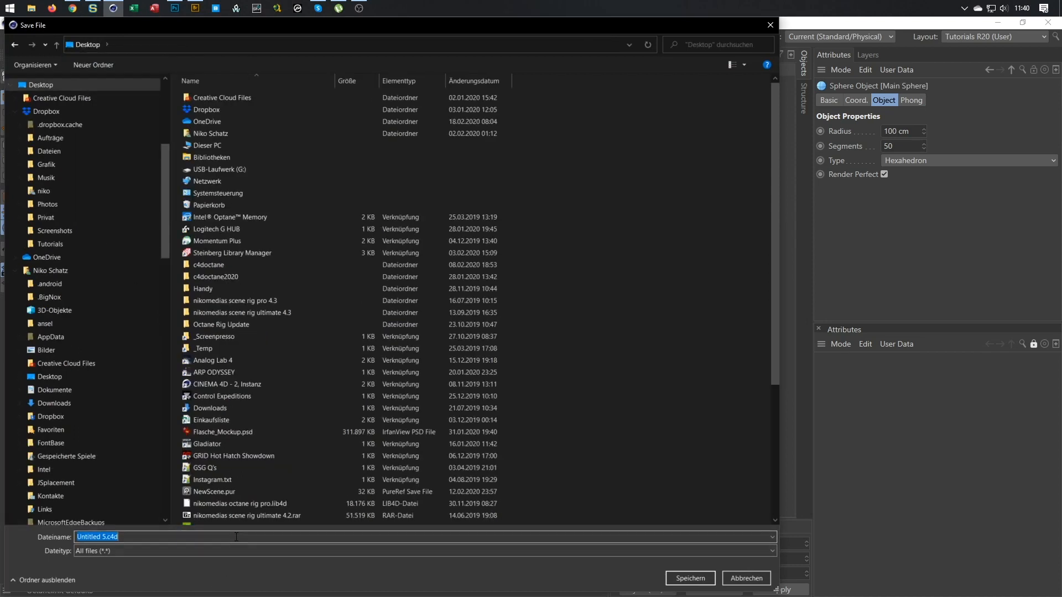
type("Sc")
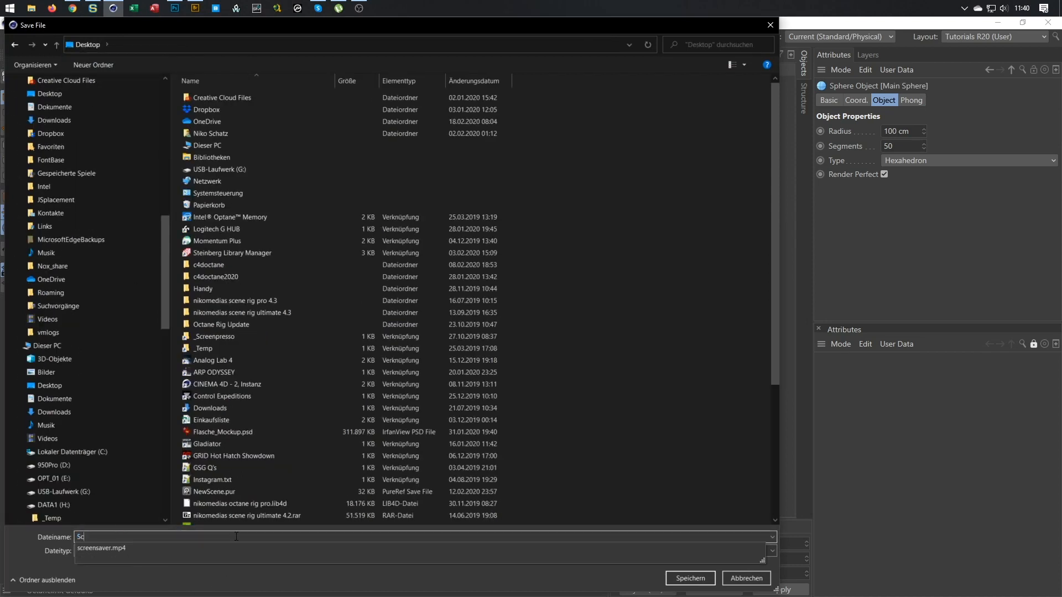
type("aled_Clones")
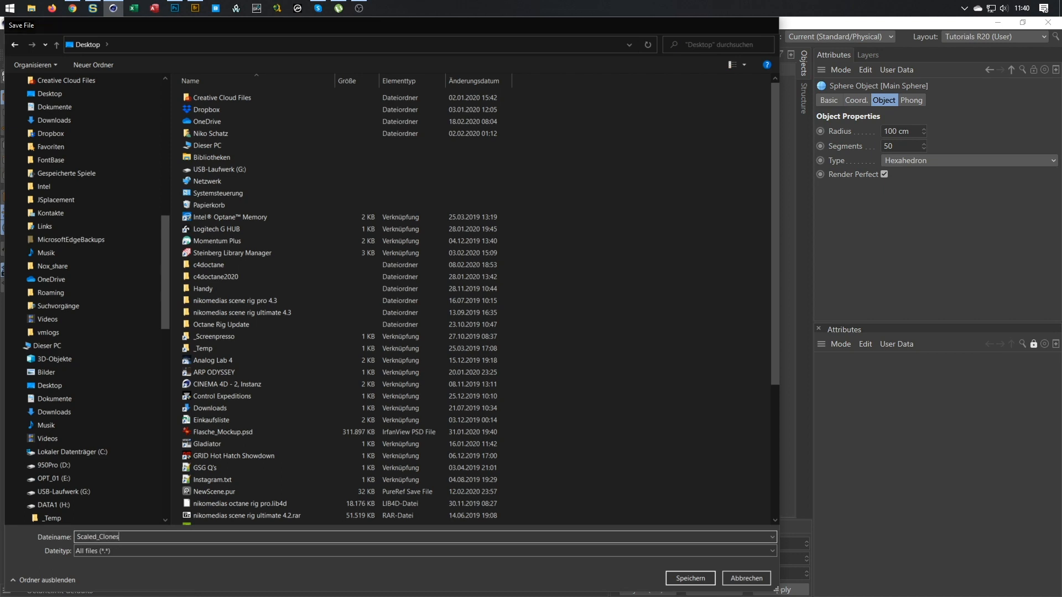
key("Return")
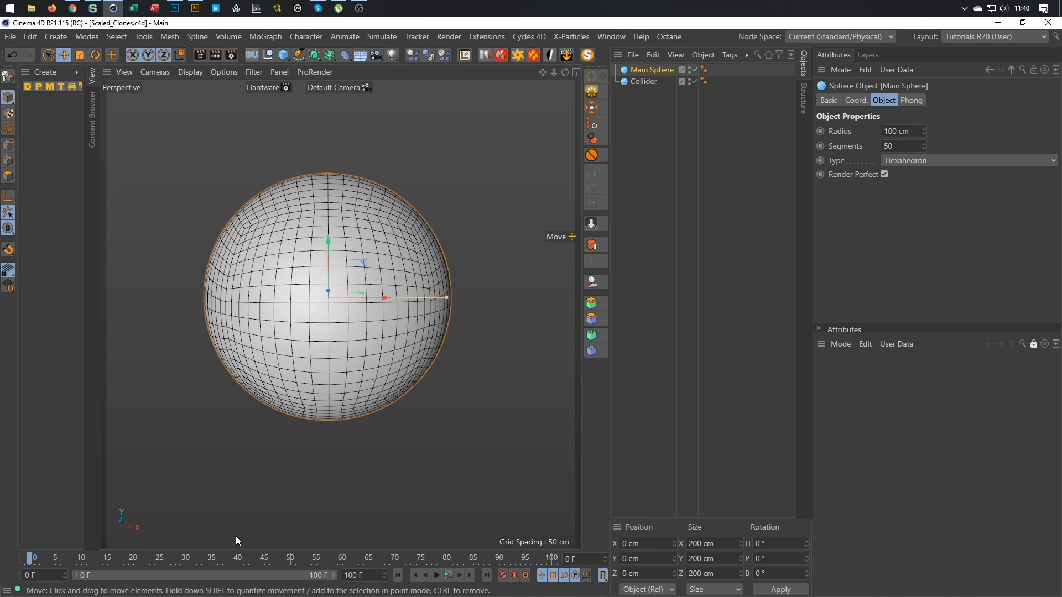
Add a circle spline on the XZ plane with a radius of 100 cm
left_click(645, 82)
left_click(298, 55)
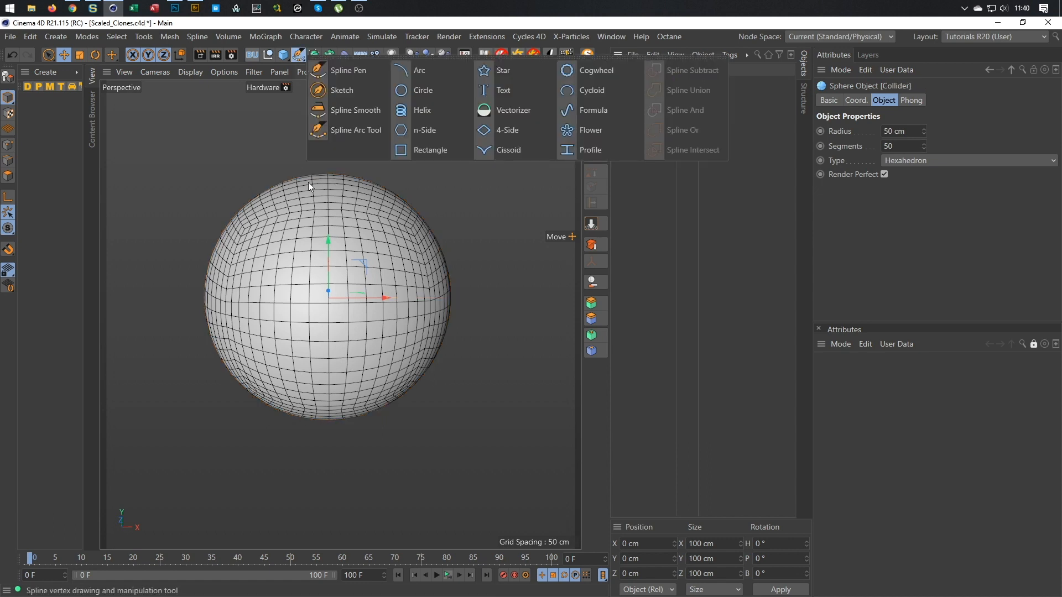
left_click(443, 92)
left_click(932, 202)
left_click(930, 247)
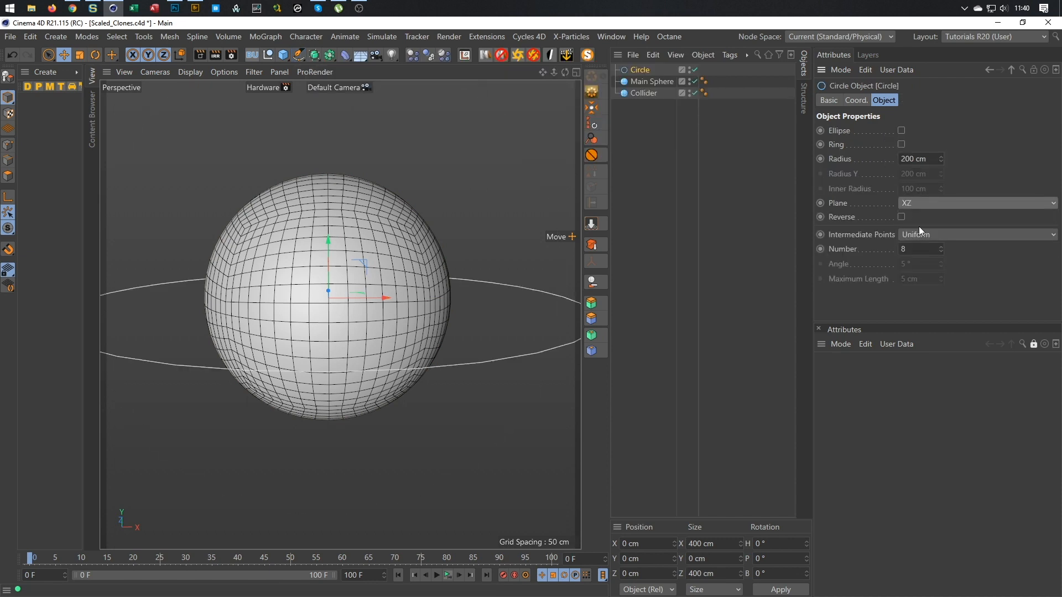
double_click(927, 161)
type("100")
key("Return")
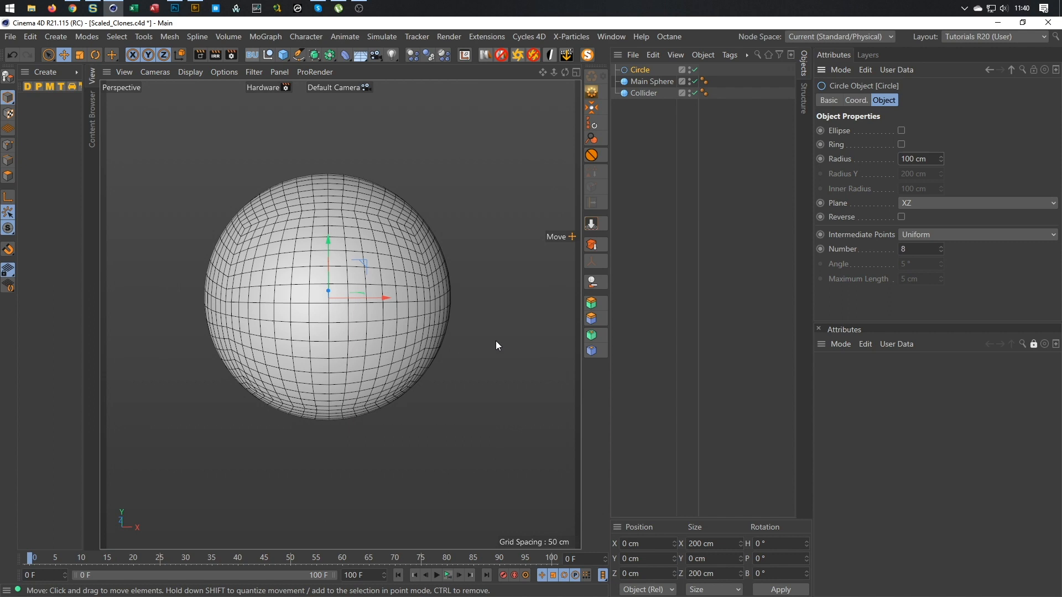
Give the Collider sphere an Align to Spline tag and assign the Circle as its spline path
right_click(642, 94)
mouse_move(751, 35)
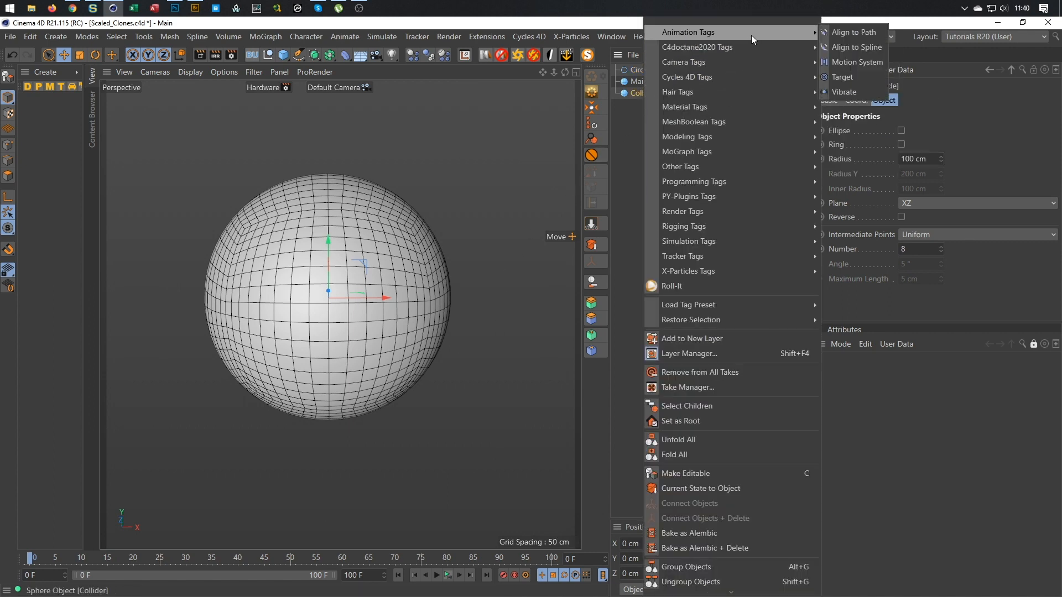
left_click(850, 48)
left_click_drag(639, 71, 913, 138)
left_click_drag(320, 310, 356, 308, "alt")
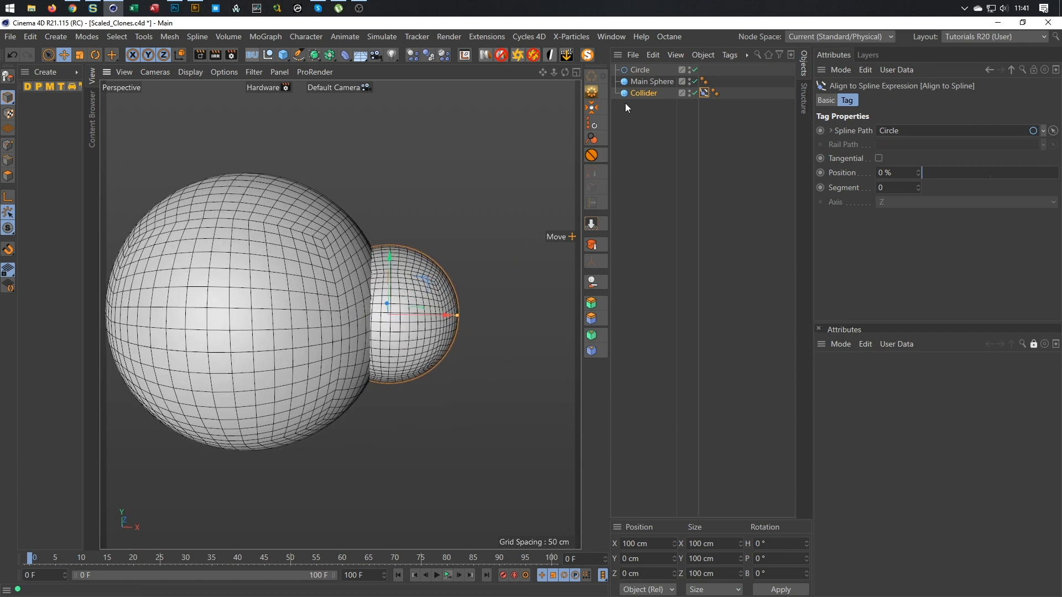
Add a Collision deformer as a child of Main Sphere and assign the Collider sphere as its collider object
left_click(648, 82)
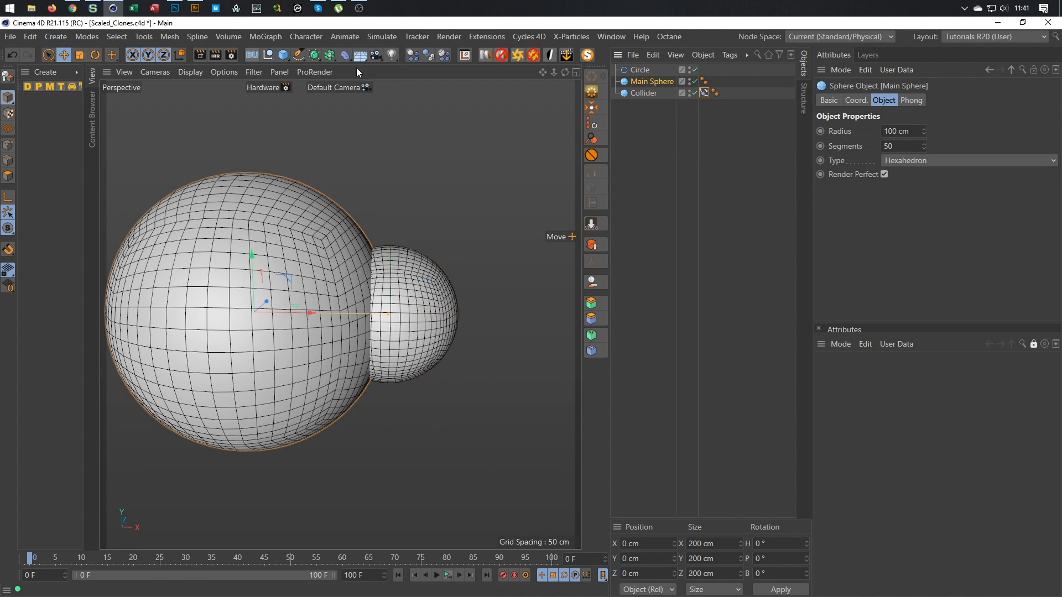
left_click(346, 57)
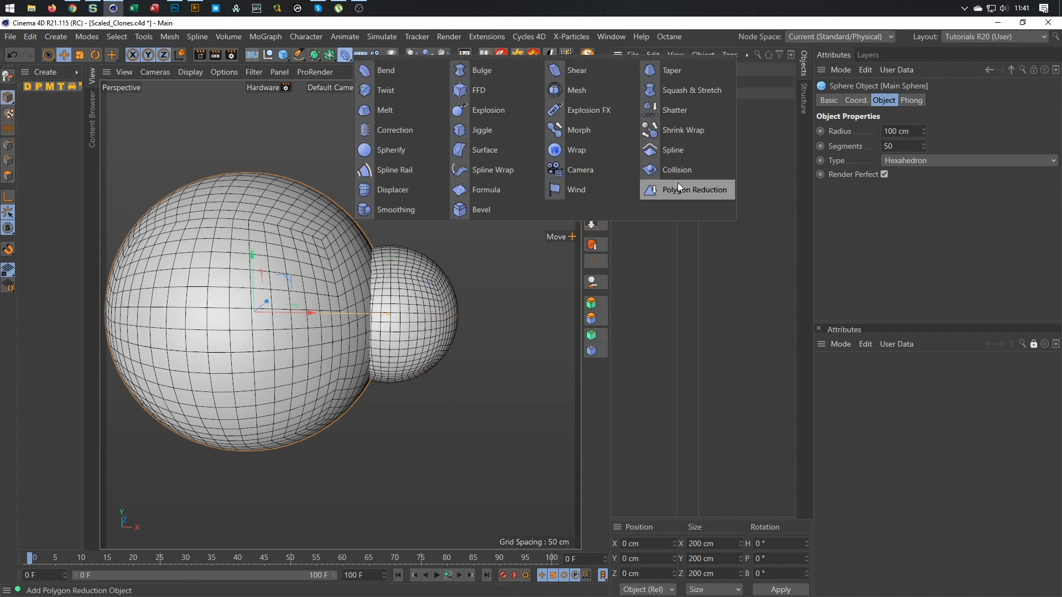
left_click(689, 164, "shift")
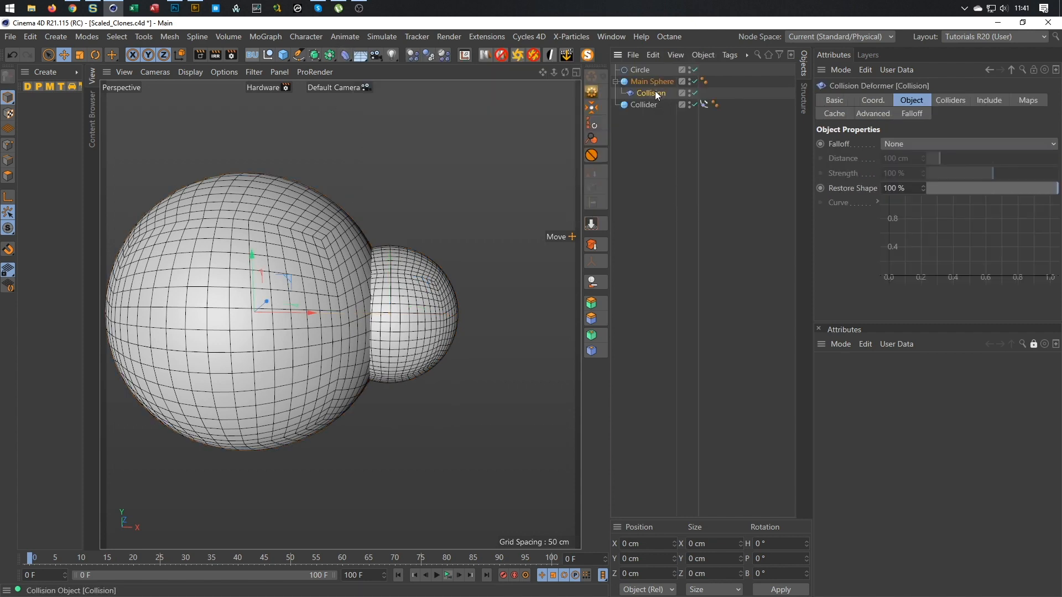
left_click(948, 101)
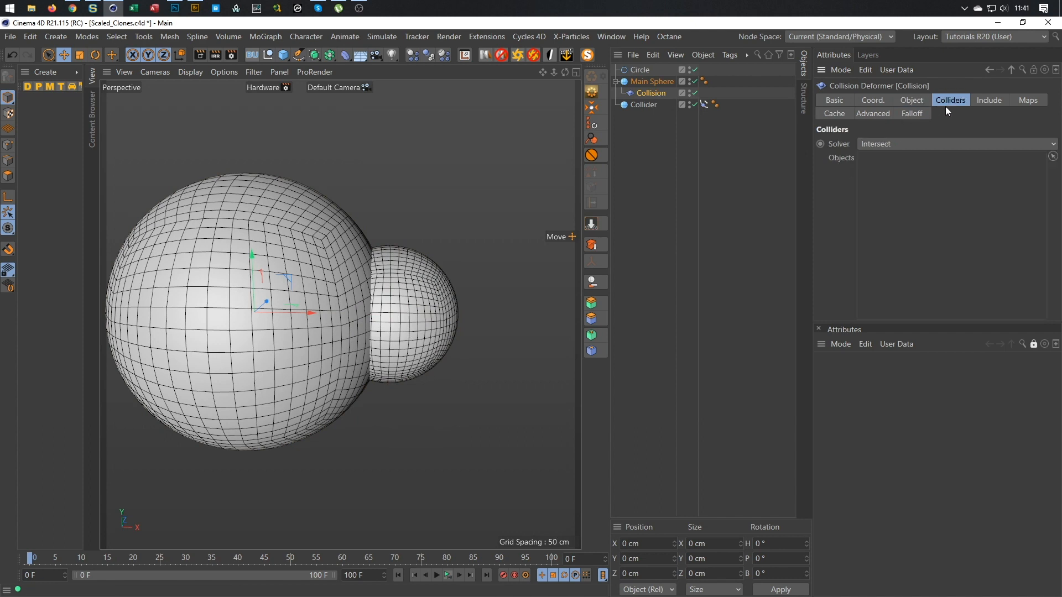
left_click_drag(647, 104, 898, 208)
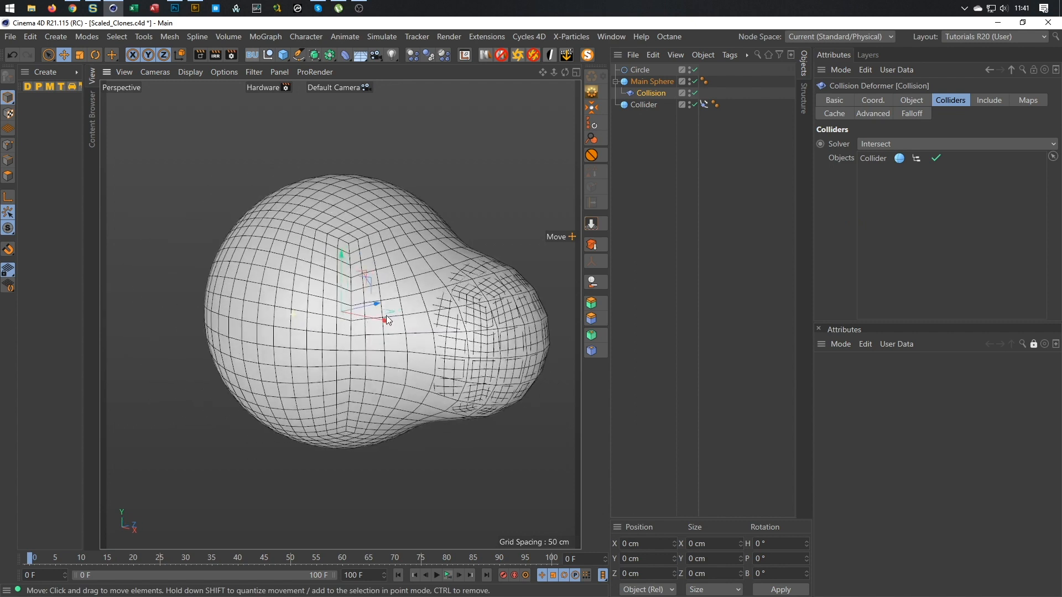
left_click_drag(336, 317, 410, 331, "alt")
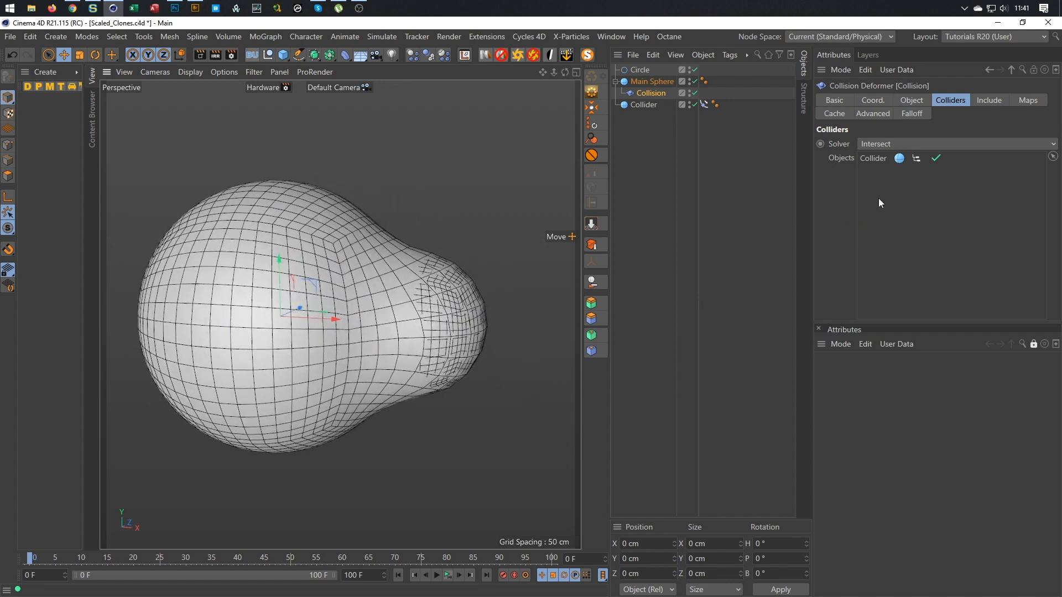
Set the collision solver to Inside (Stretch) and hide the Collider sphere in both the viewport and the render
left_click(891, 144)
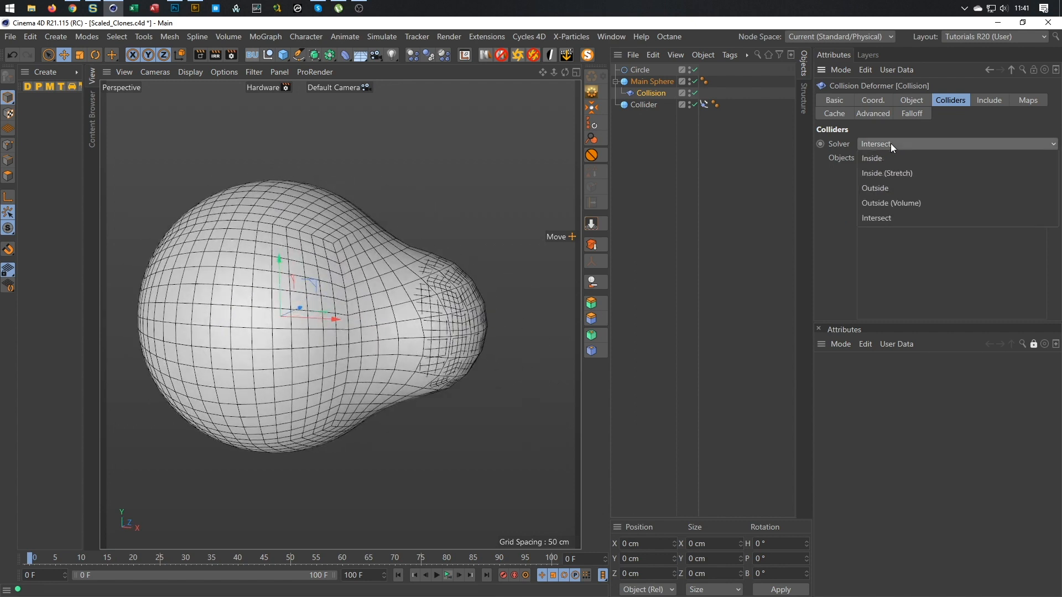
left_click(890, 177)
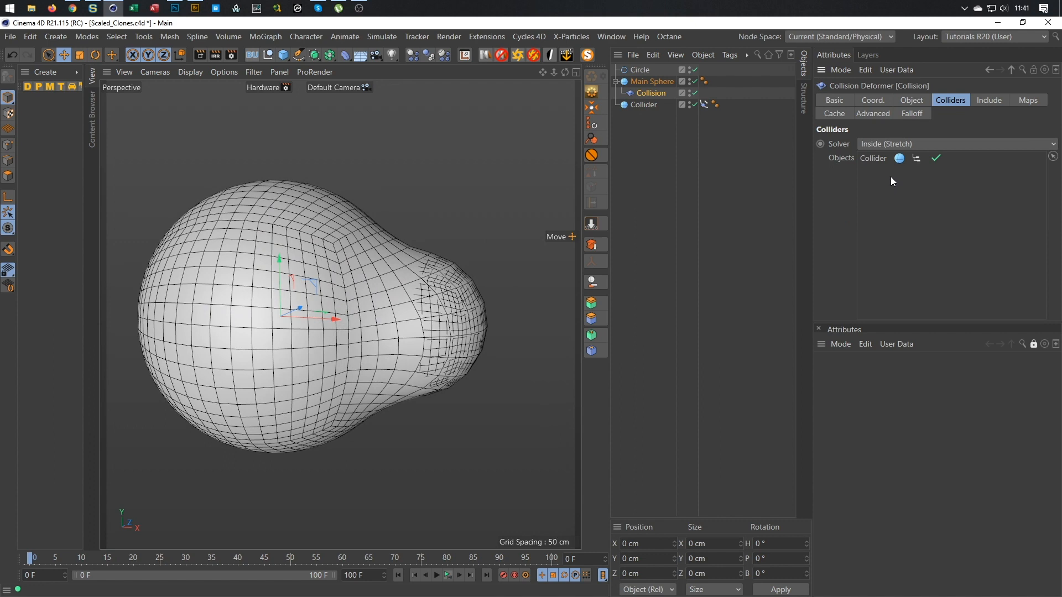
double_click(690, 103, "alt")
mouse_move(348, 326)
left_mouse_down("alt")
mouse_move(295, 330)
mouse_move(348, 324)
left_mouse_up("alt")
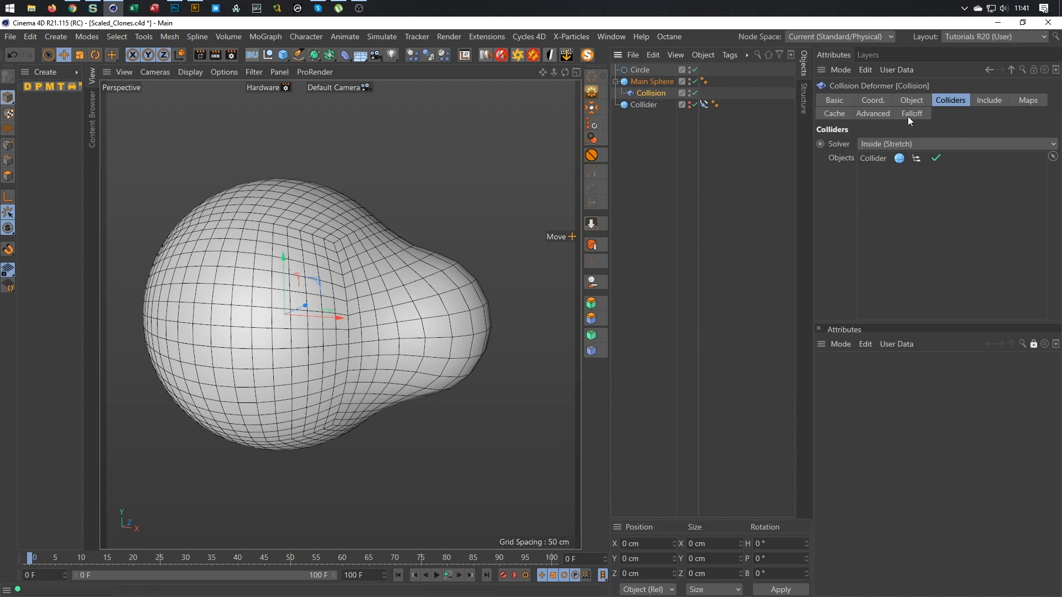
Try a Relax value of 238 on the Collision deformer, testing the Collider's spline position at -24% and resetting it to 0%
left_click(873, 114)
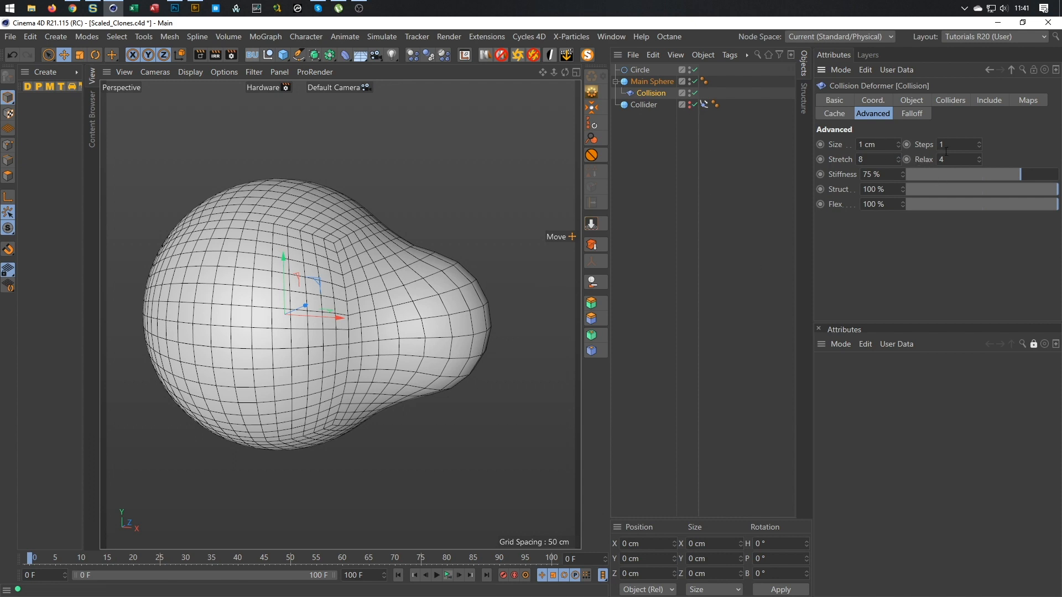
left_click_drag(384, 247, 395, 254, "alt")
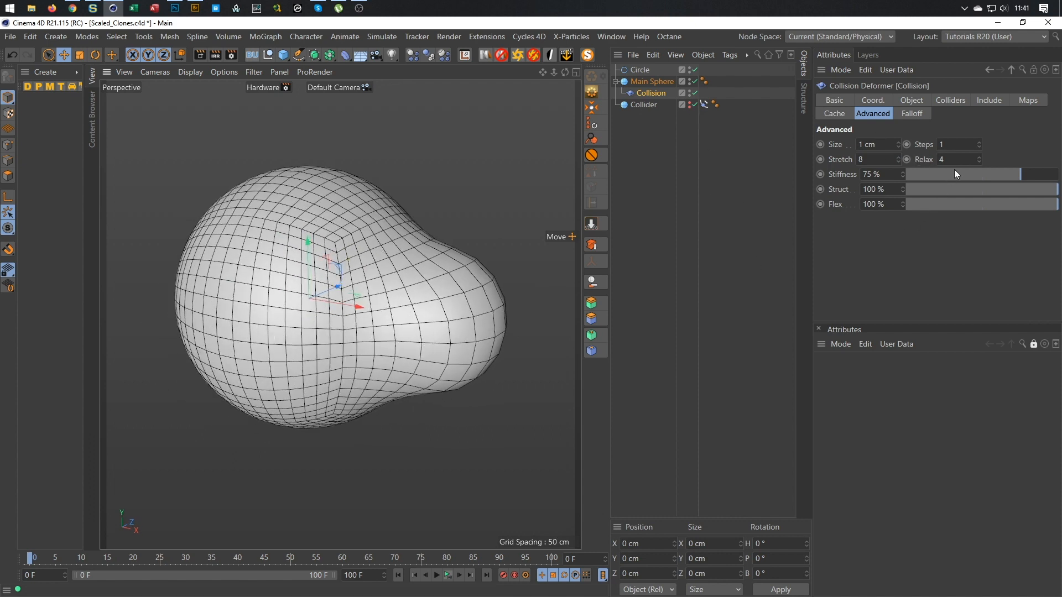
left_click_drag(980, 158, 1031, 151)
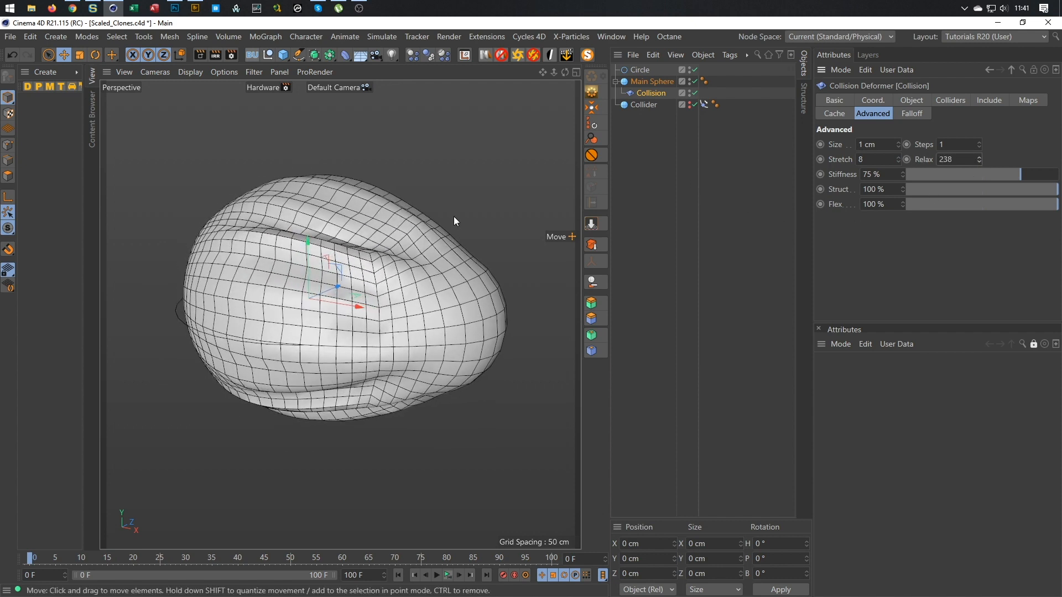
left_click(705, 104)
left_click_drag(923, 178, 898, 174)
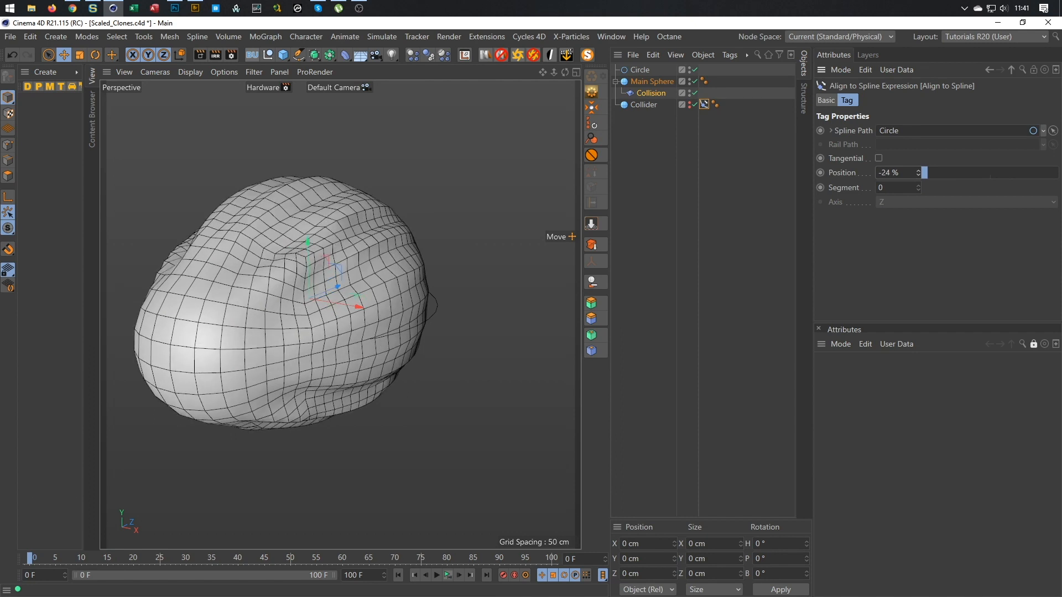
right_click(918, 174)
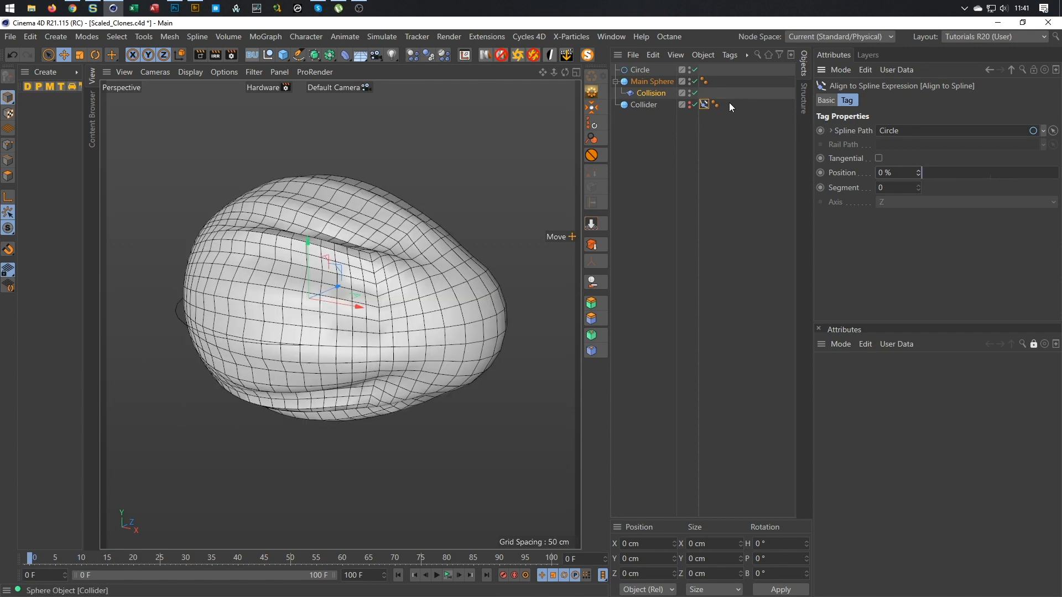
Set the Collision deformer's advanced Relax value to 0 and its Stretch value to 1
left_click(662, 93)
double_click(962, 159)
type("0")
key("Return")
left_click(873, 160)
key("BackSpace")
type("1")
key("Return")
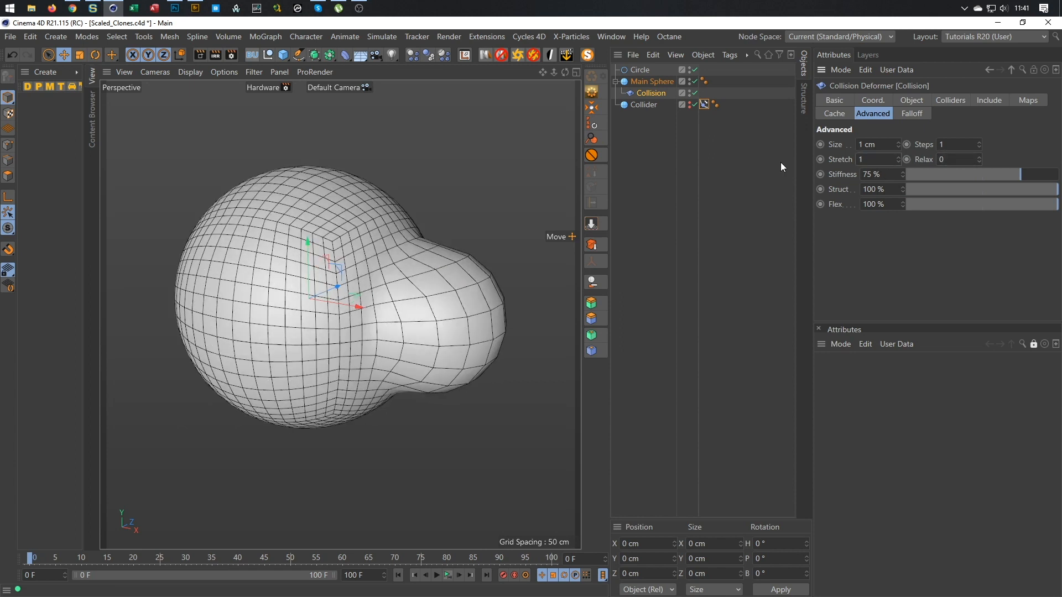
left_click_drag(350, 299, 335, 299)
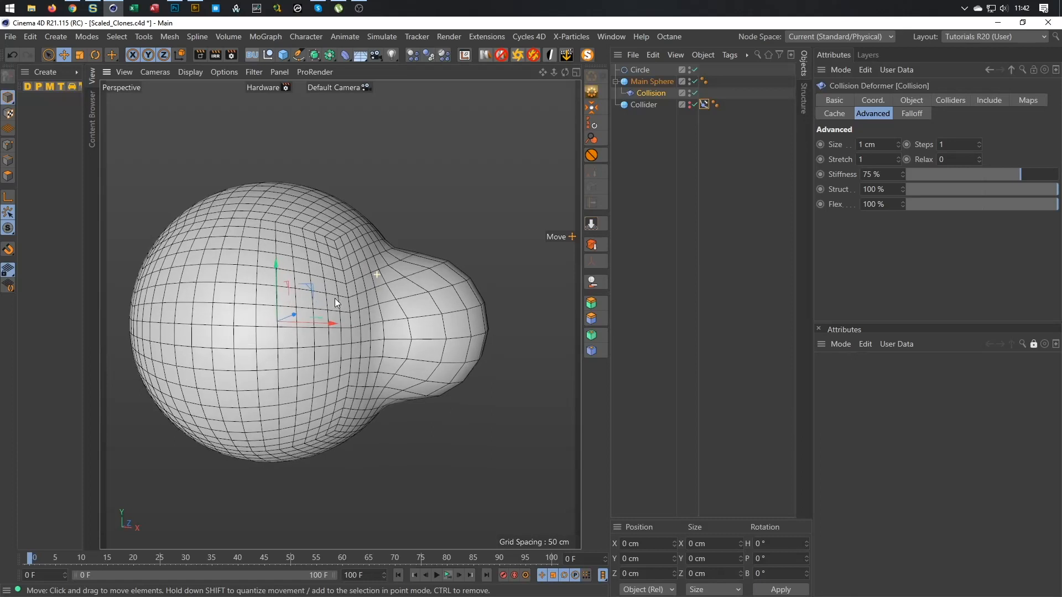
left_click_drag(326, 293, 462, 271)
middle_click_drag(463, 272, 411, 280, "alt")
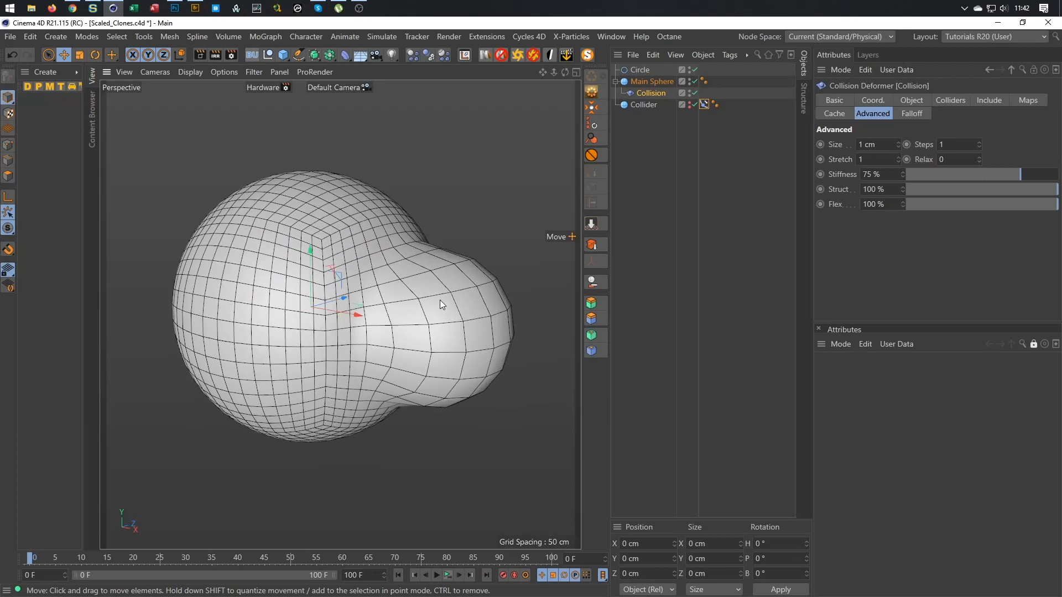
left_click_drag(363, 320, 288, 303, "alt")
middle_click_drag(287, 304, 382, 281, "alt")
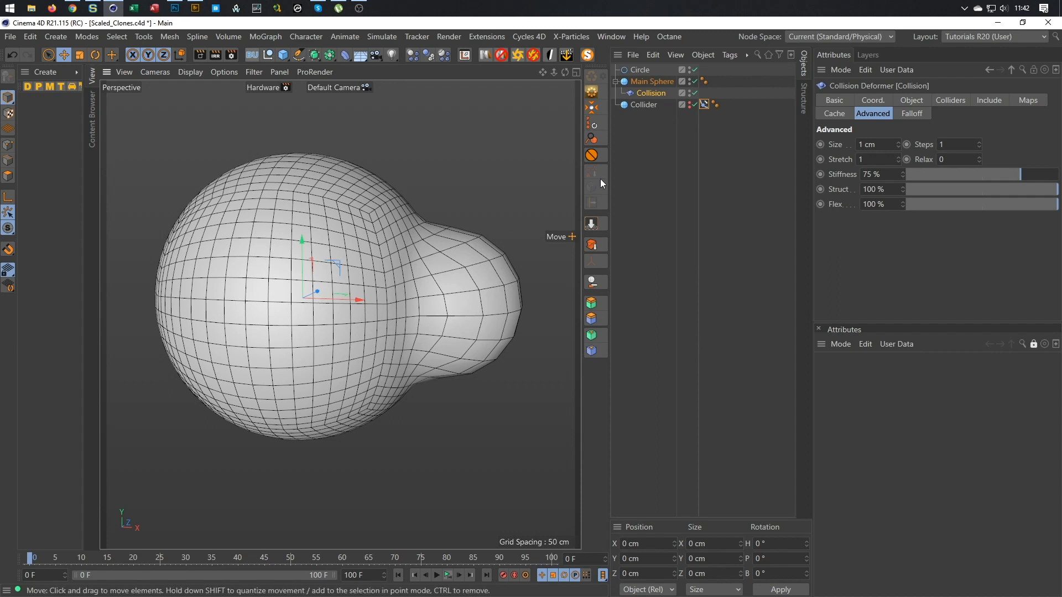
Add a new sphere at the end of the object hierarchy and set its radius to 2 cm
left_click(287, 57)
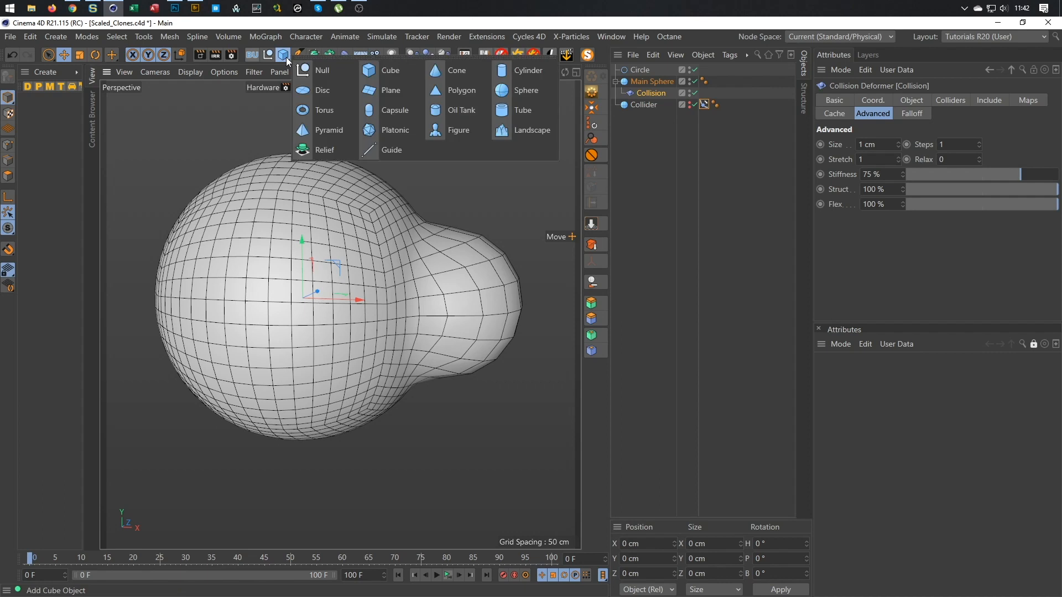
left_click(542, 91)
left_click_drag(644, 69, 642, 180)
left_click(898, 146)
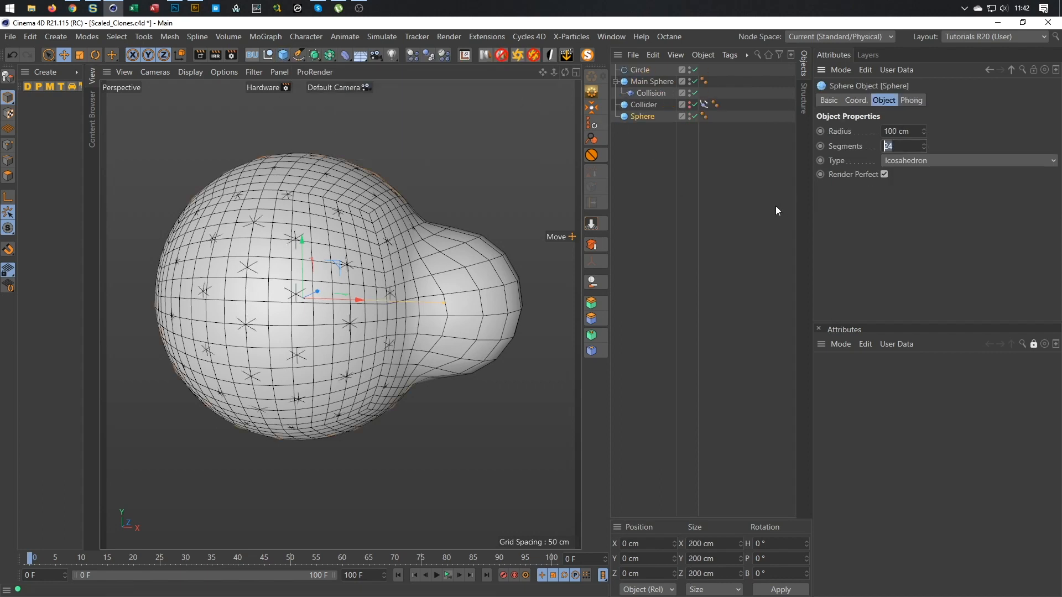
key("shift+Tab")
type("2")
key("Return")
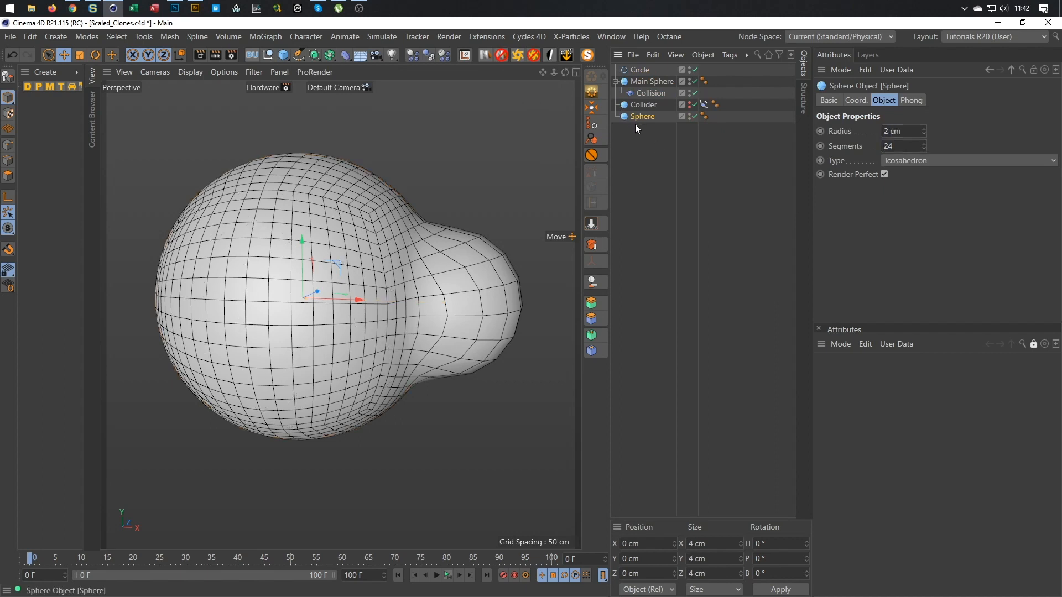
Put the 2 cm sphere in a MoGraph Cloner set to Object mode, with Main Sphere as its object
left_click(261, 37)
left_click(266, 77)
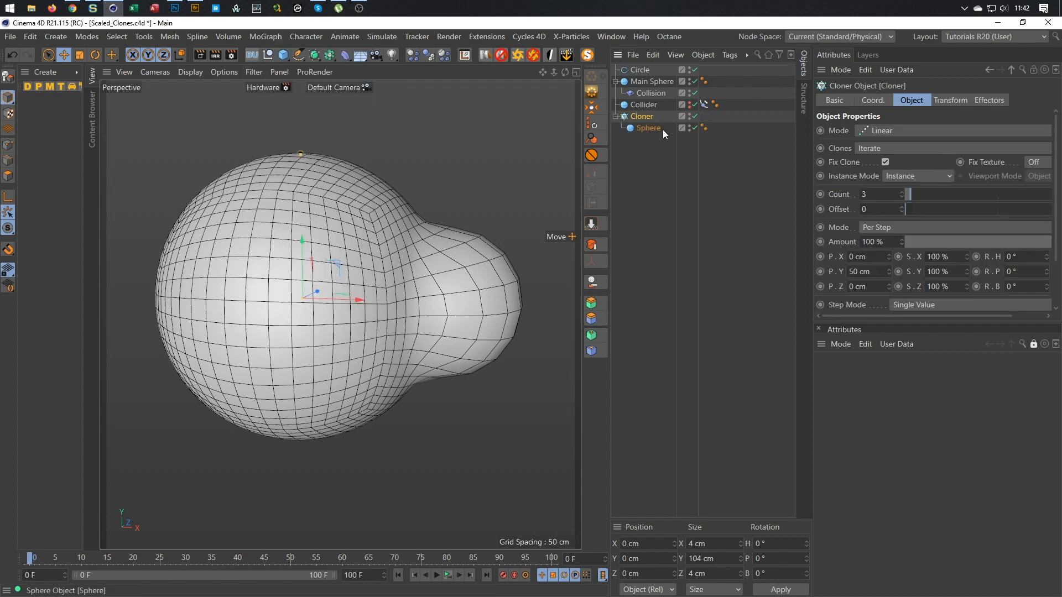
left_click(890, 131)
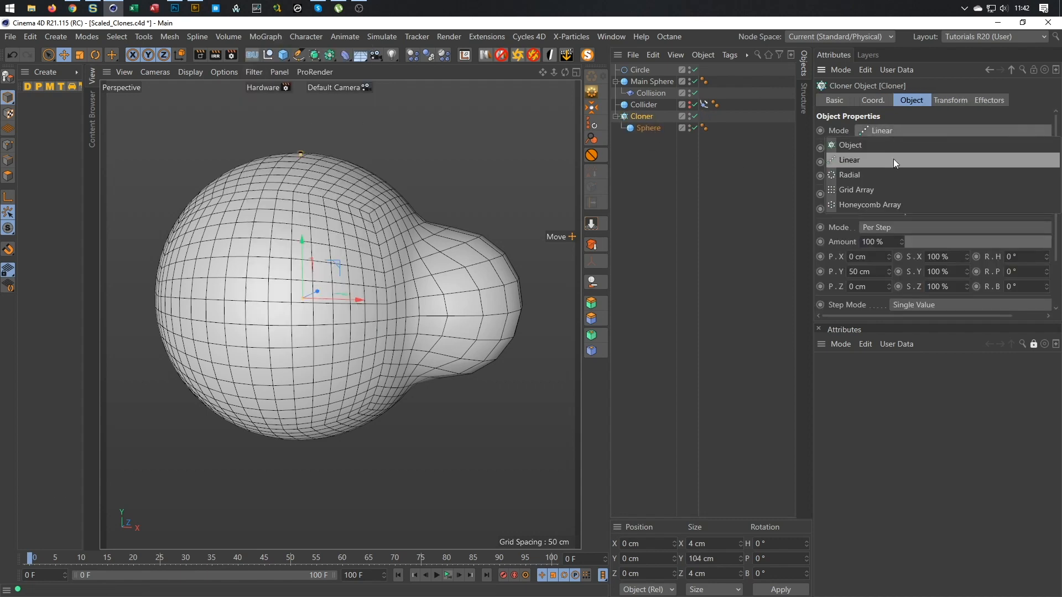
left_click(893, 146)
left_click_drag(653, 81, 896, 199)
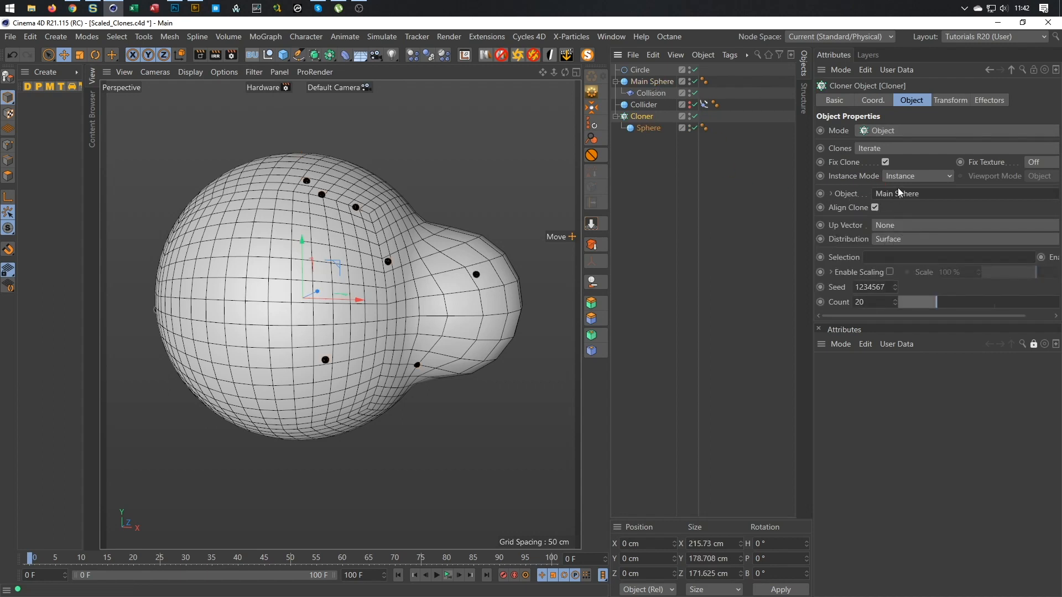
Set the Cloner's distribution to Polygon Center and enable scaling of the clones
left_click(904, 236)
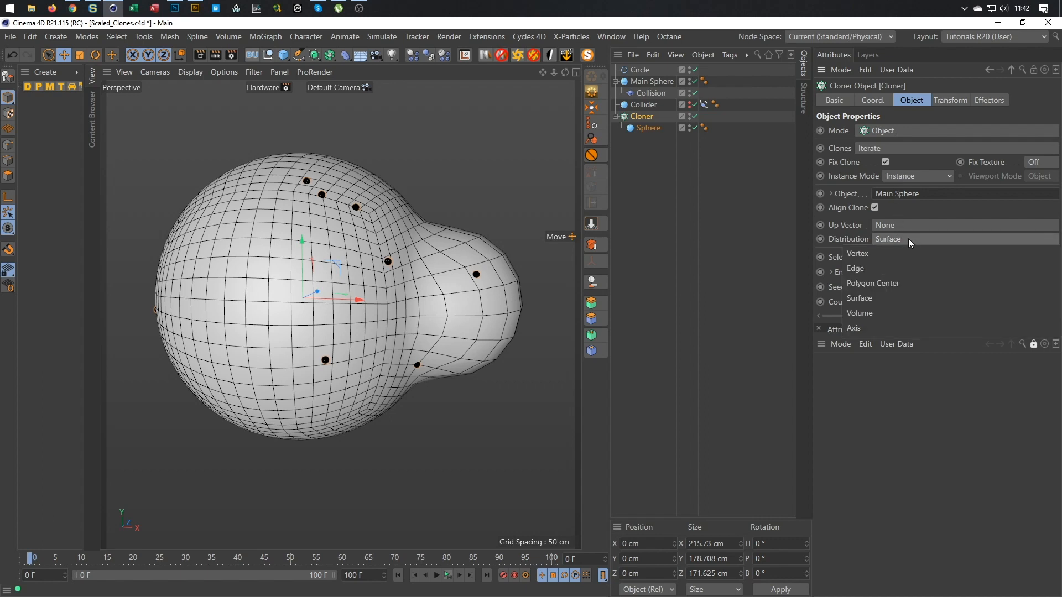
left_click(909, 284)
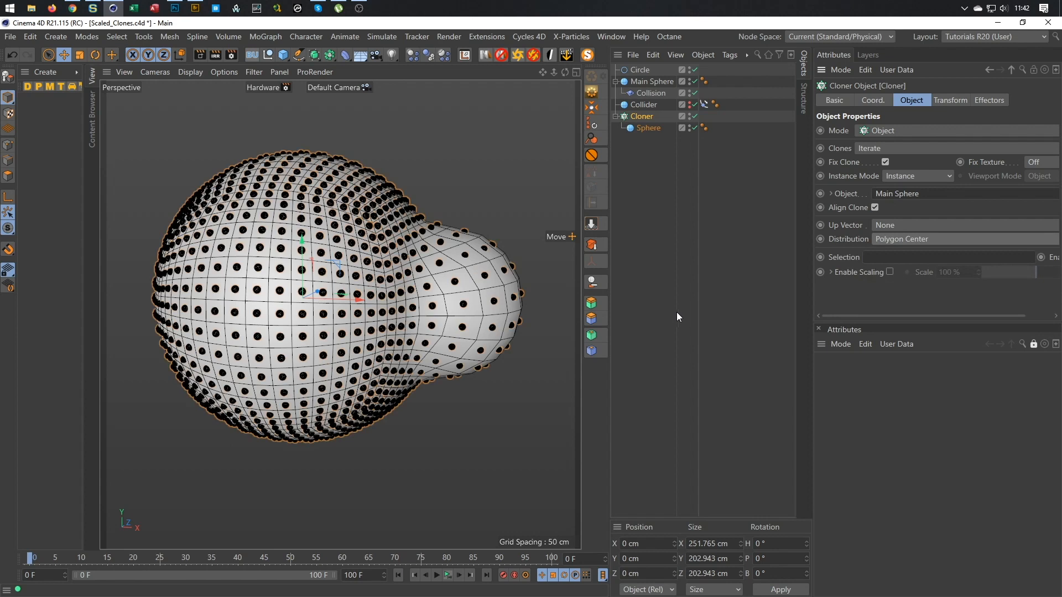
left_click(889, 271)
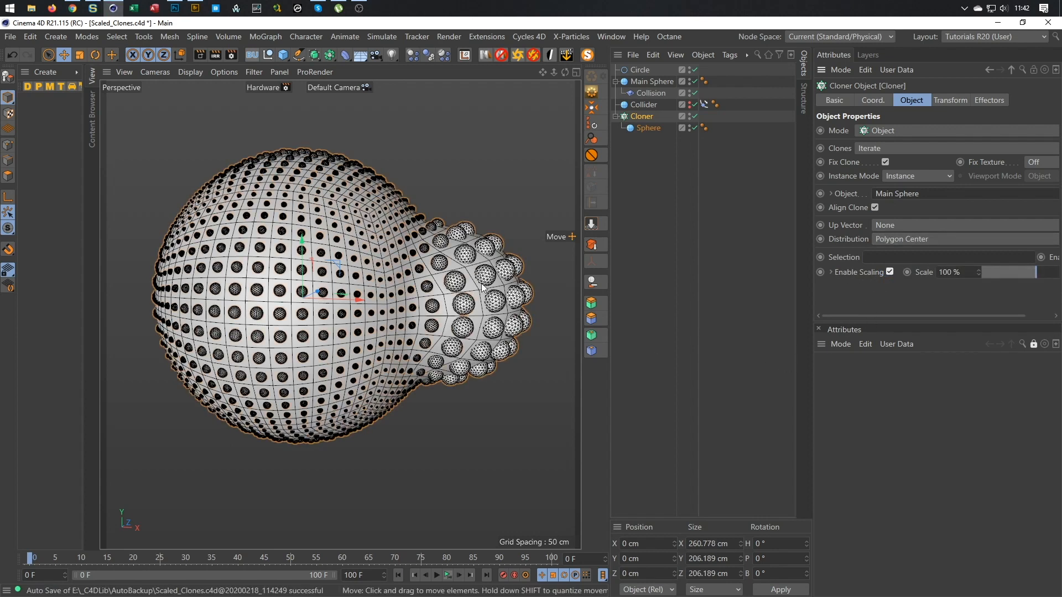
Try Cloner scale values of 111% and 239% on the bulge's clones, and reduce the scale to 114%
scroll(474, 294, "up", 8)
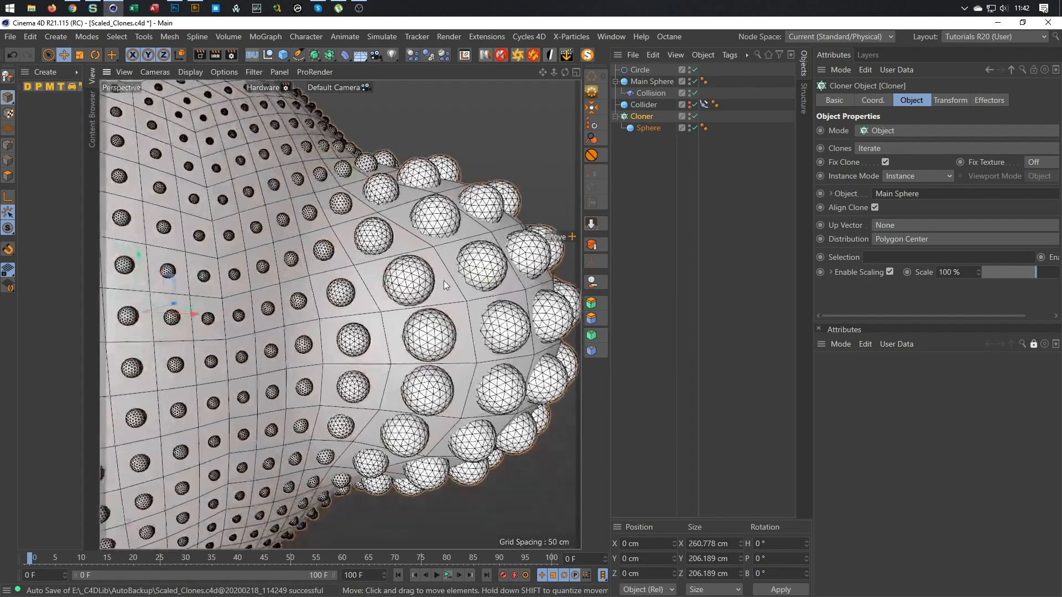
mouse_move(444, 286)
left_mouse_down("alt")
mouse_move(336, 292)
mouse_move(372, 288)
left_mouse_up("alt")
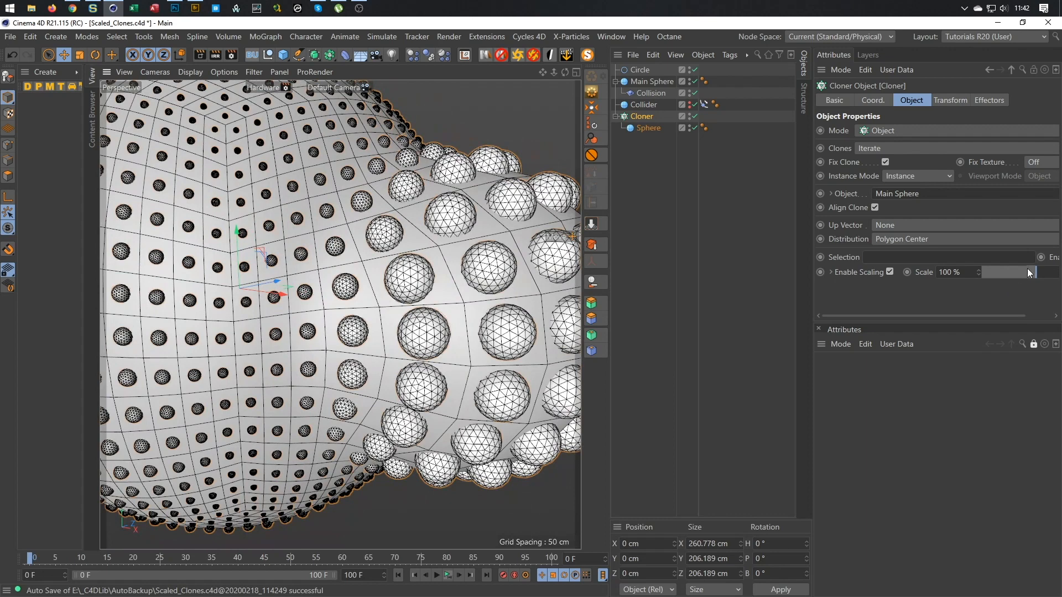
left_click_drag(1038, 269, 1042, 272)
scroll(426, 305, "up", 3)
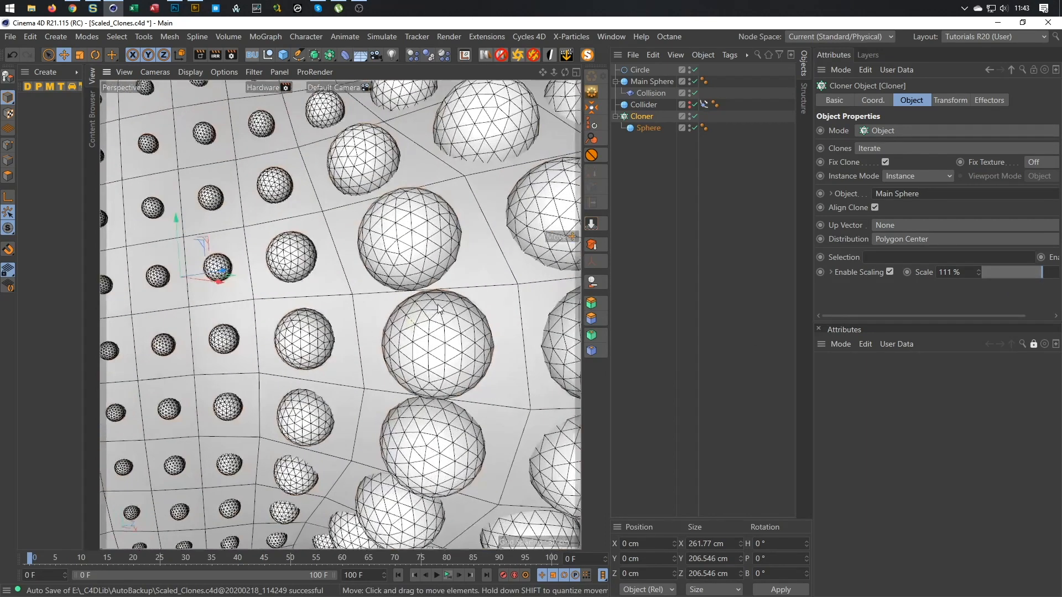
scroll(426, 305, "down", 5)
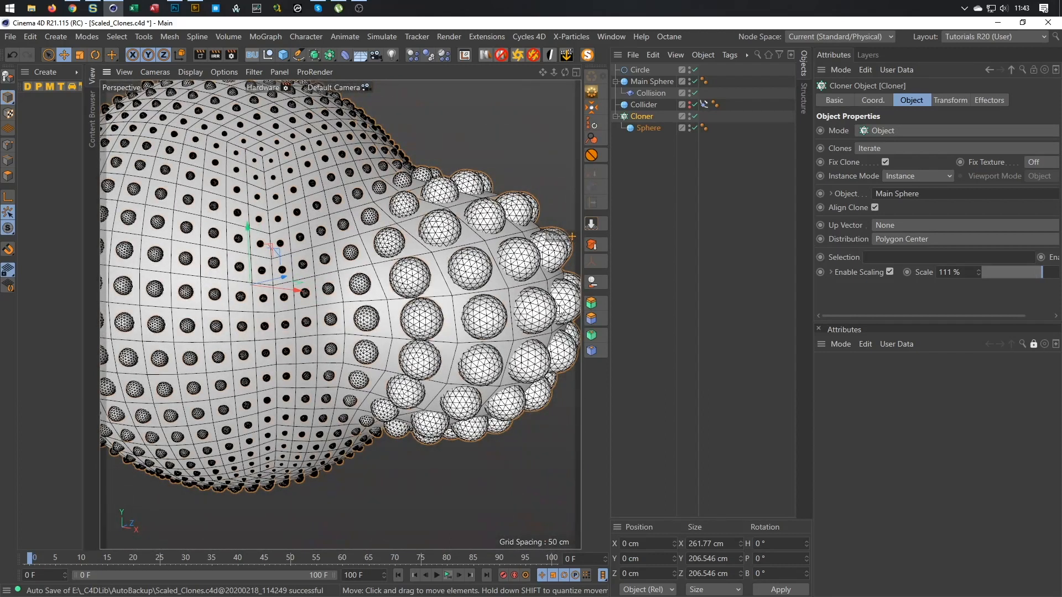
left_click_drag(982, 274, 978, 271)
scroll(436, 397, "down", 8)
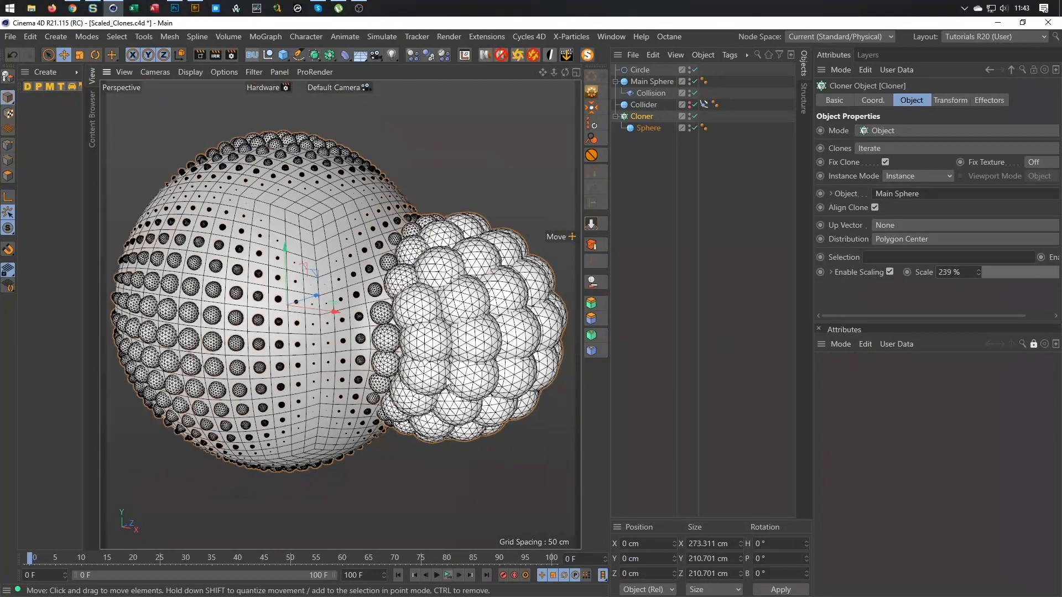
left_click_drag(436, 397, 467, 415, "alt")
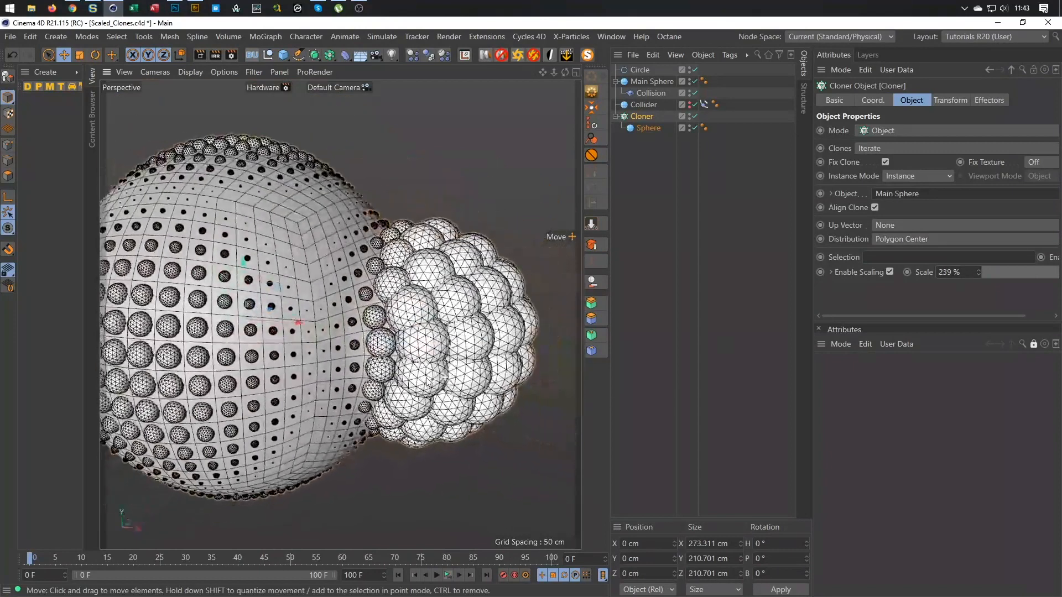
left_click_drag(979, 274, 979, 307)
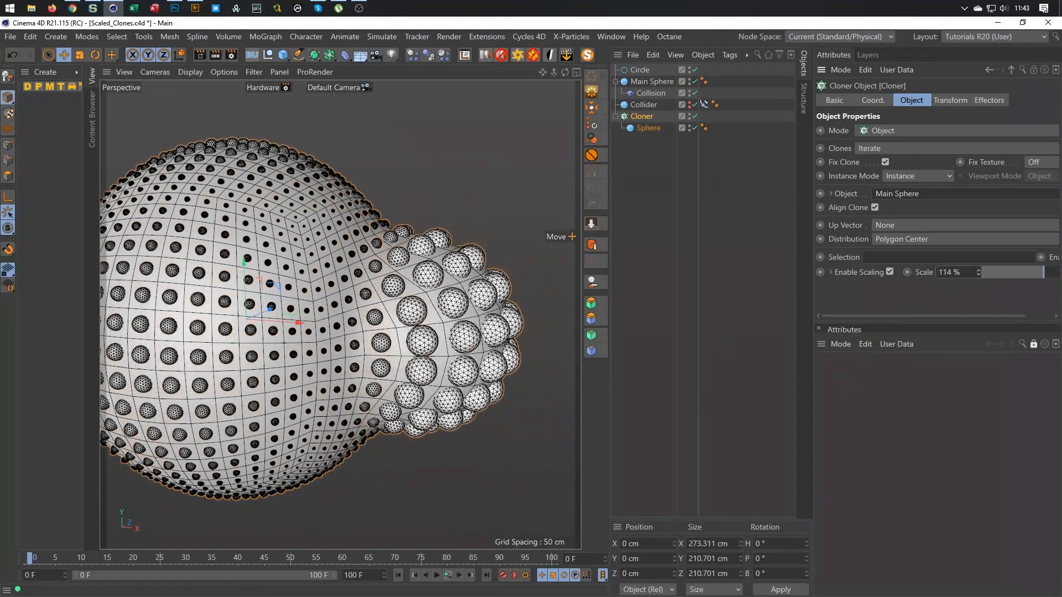
Set the radius of the cloned sphere to 1.8 cm
left_click(656, 128)
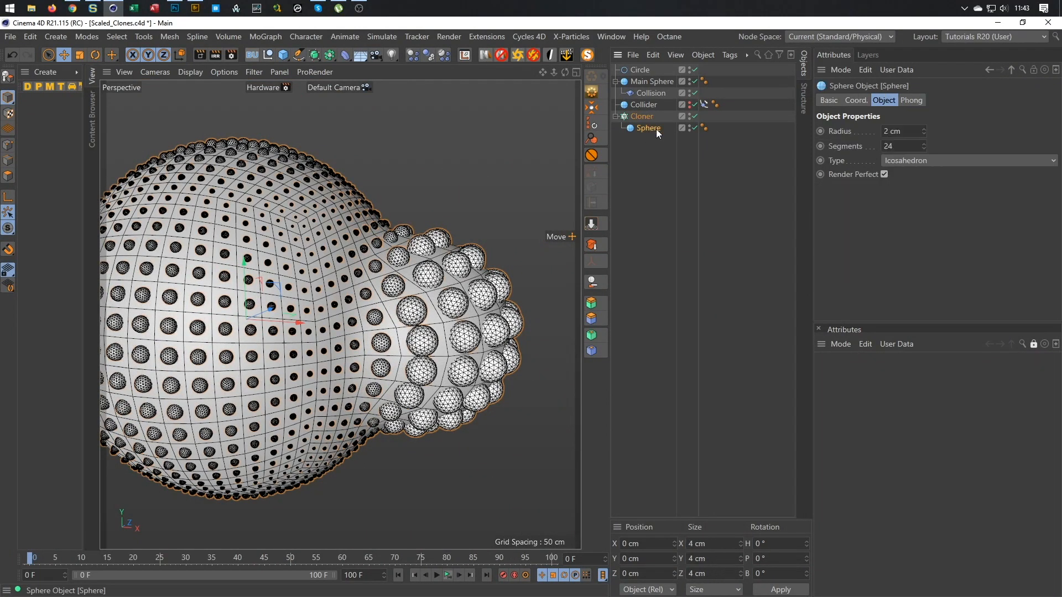
left_click_drag(907, 131, 783, 144)
type("1.8")
key("Return")
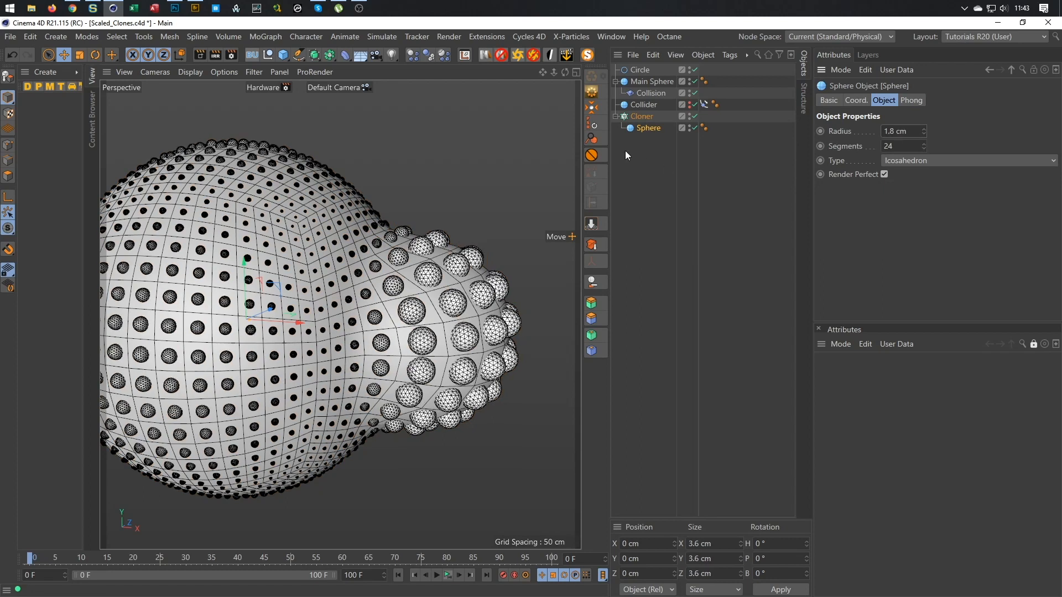
Raise the Cloner's scale to 128% and save the scene
left_click(643, 115)
left_click(977, 269)
left_click(978, 269)
left_click(977, 269)
left_click(977, 269)
left_click(978, 269)
left_click_drag(978, 268, 978, 263)
mouse_move(410, 351)
right_mouse_down("alt")
mouse_move(448, 328)
mouse_move(340, 354)
right_mouse_up("alt")
left_click_drag(340, 354, 370, 373, "alt")
key("ctrl+s")
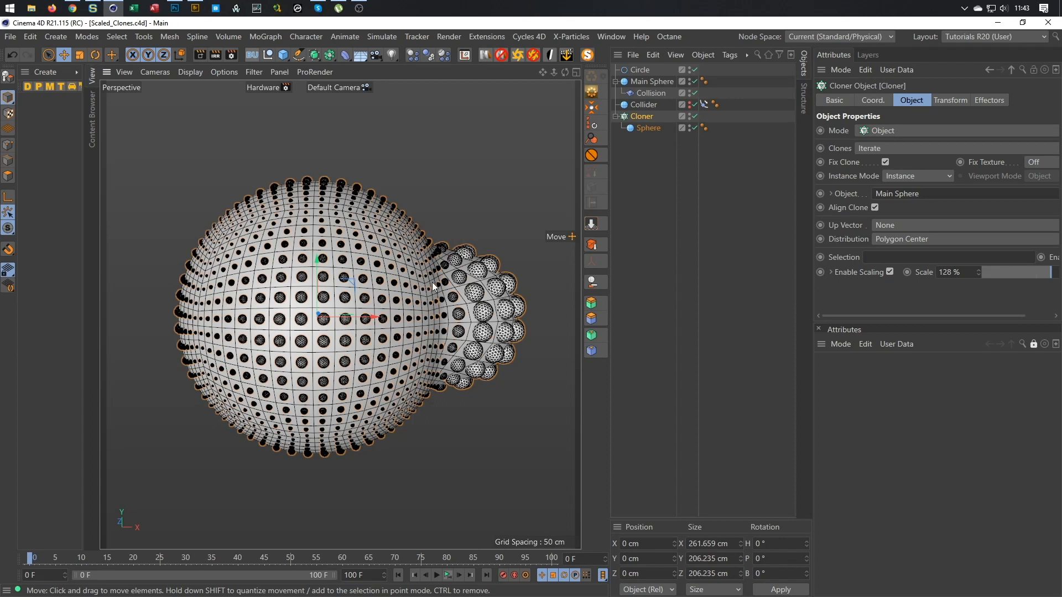
Test the Collider's Align to Spline position along the circle and return it to 0%
left_click(704, 104)
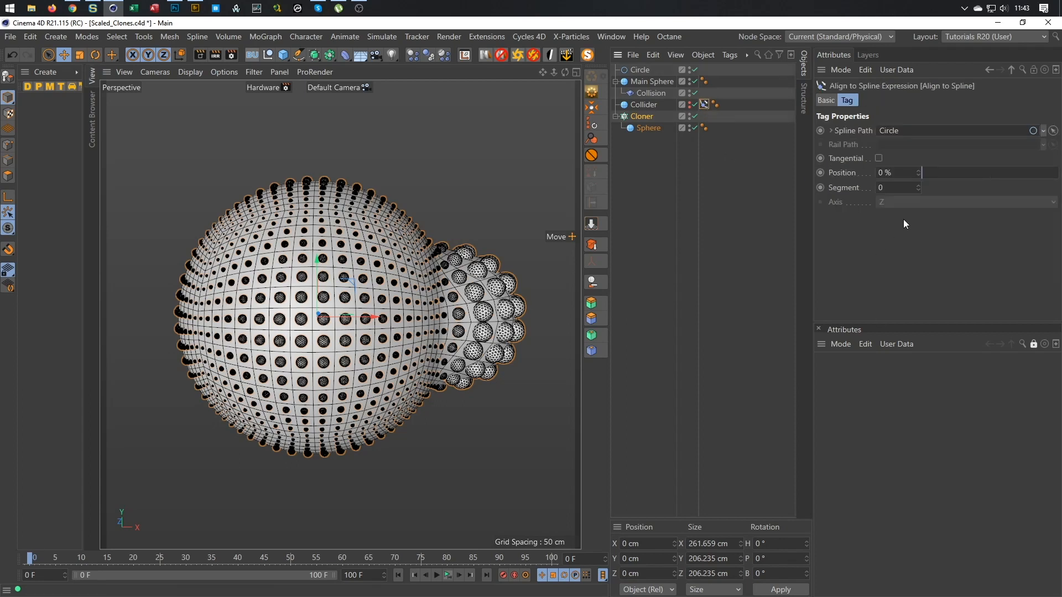
mouse_move(918, 173)
left_mouse_down()
mouse_move(918, 199)
mouse_move(917, 171)
left_mouse_up()
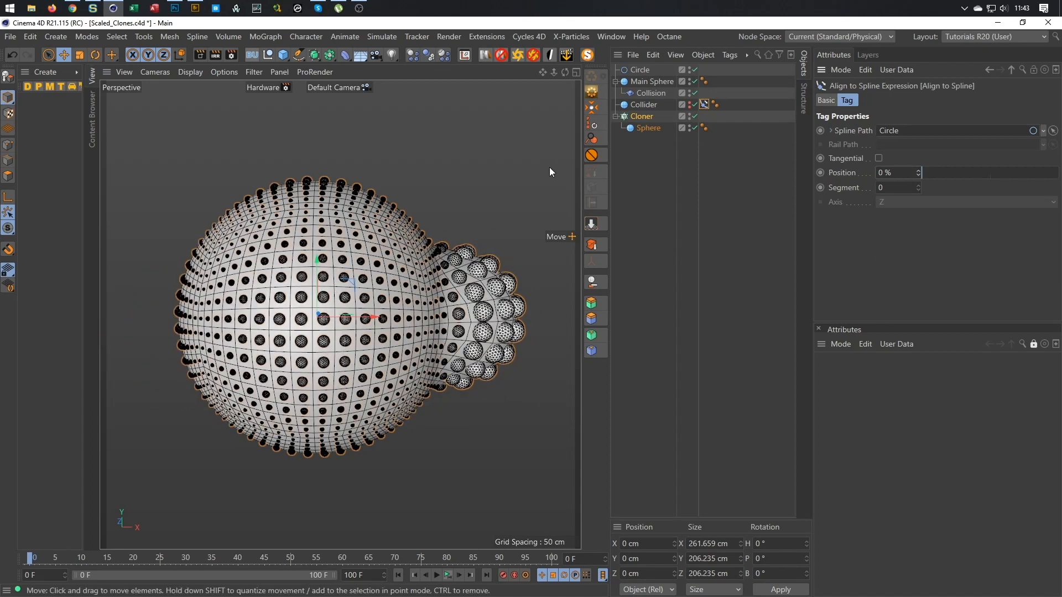
Collapse the Cloner's hierarchy and save the scene again
left_click(616, 117)
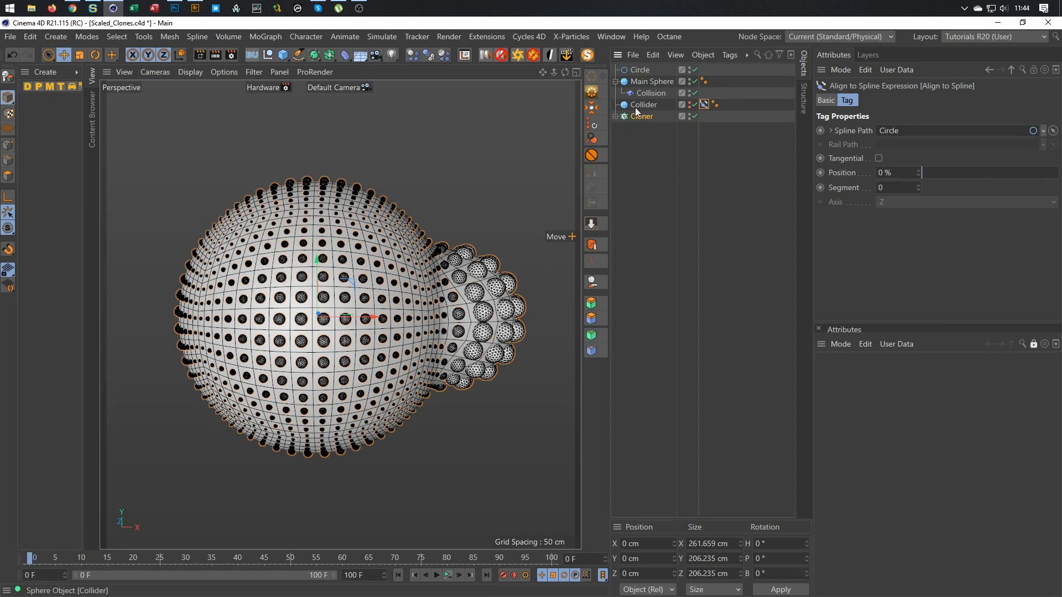
key("ctrl+s")
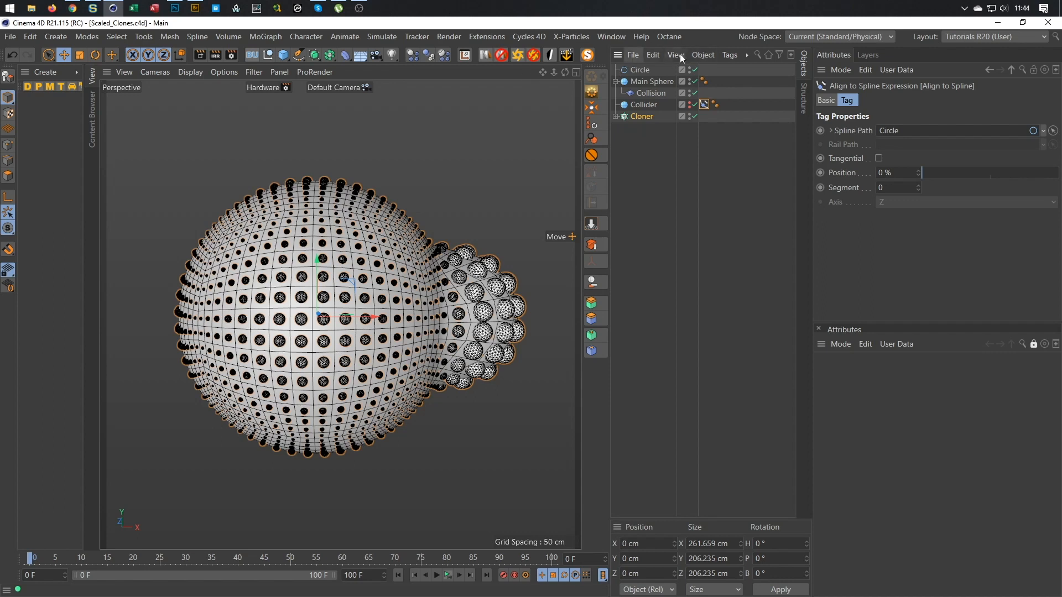
Open the Octane Dialog below the model, create an Octane Composite Material and select it
left_click(683, 37)
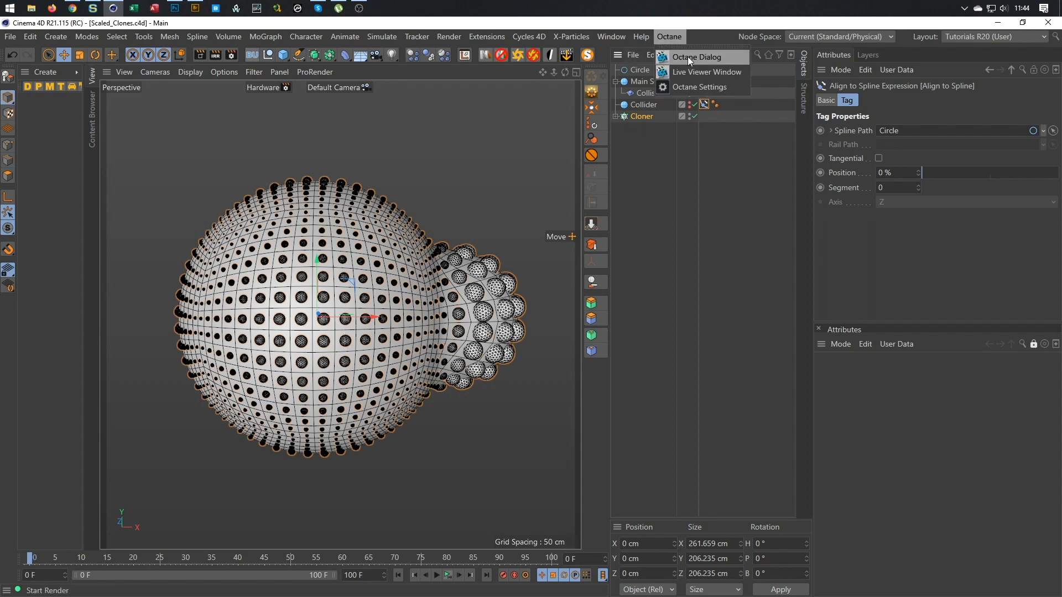
left_click(688, 57)
left_click_drag(362, 209, 234, 496)
left_click(239, 513)
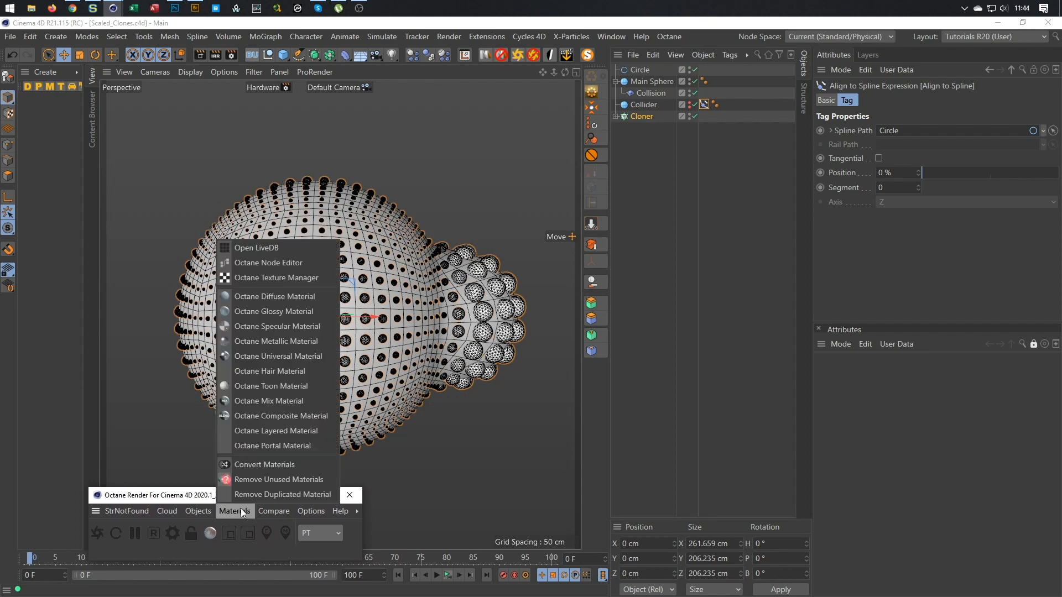
left_click(268, 418)
left_click(39, 108)
Open the Octane Node Editor for the composite material and start the live render, arranging both windows side by side
left_click(203, 513)
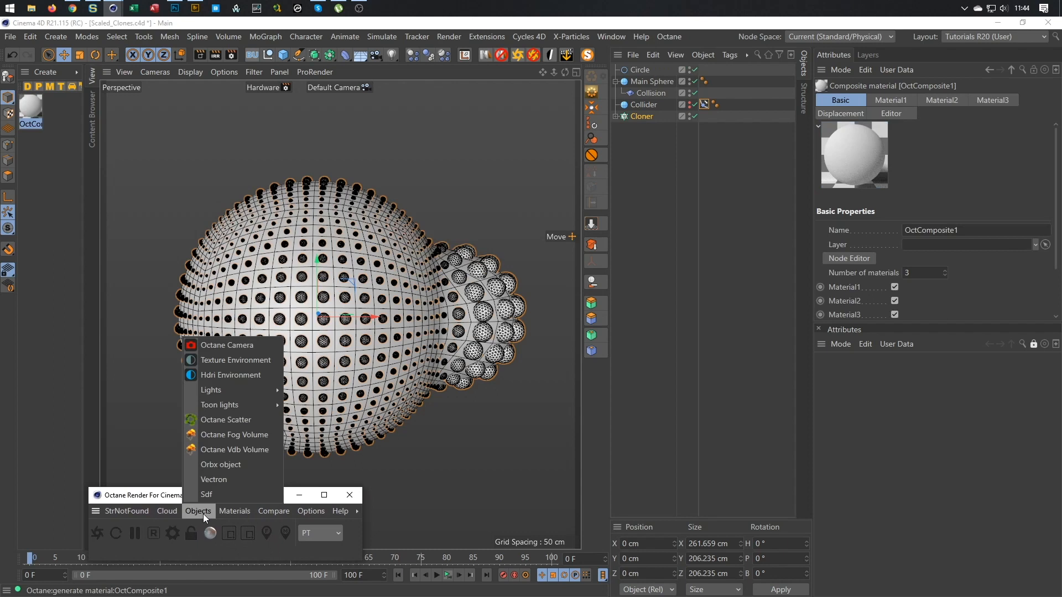
mouse_move(234, 511)
left_click(253, 262)
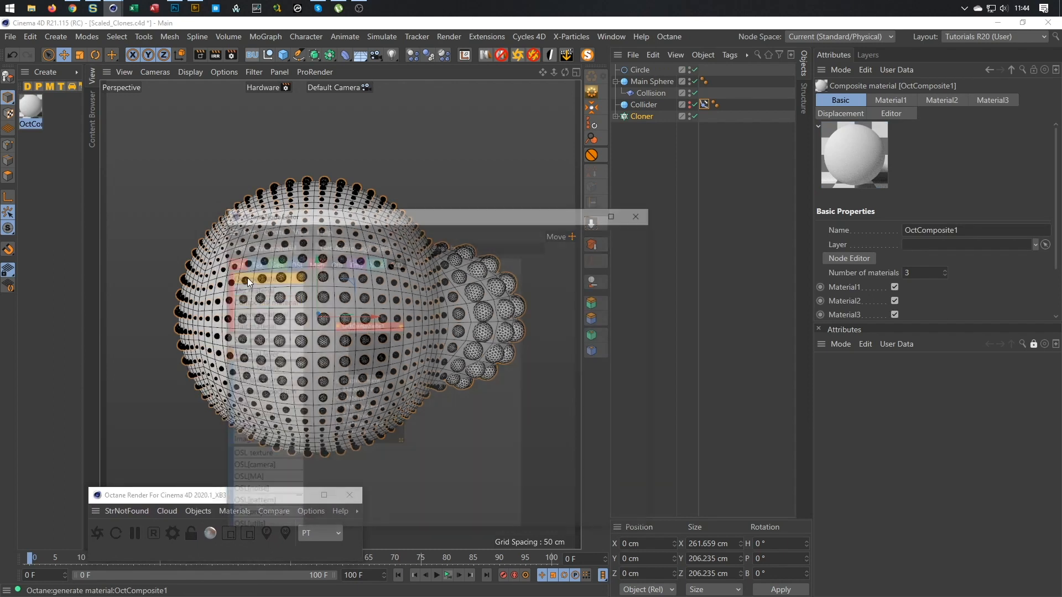
left_click_drag(440, 216, 260, 61)
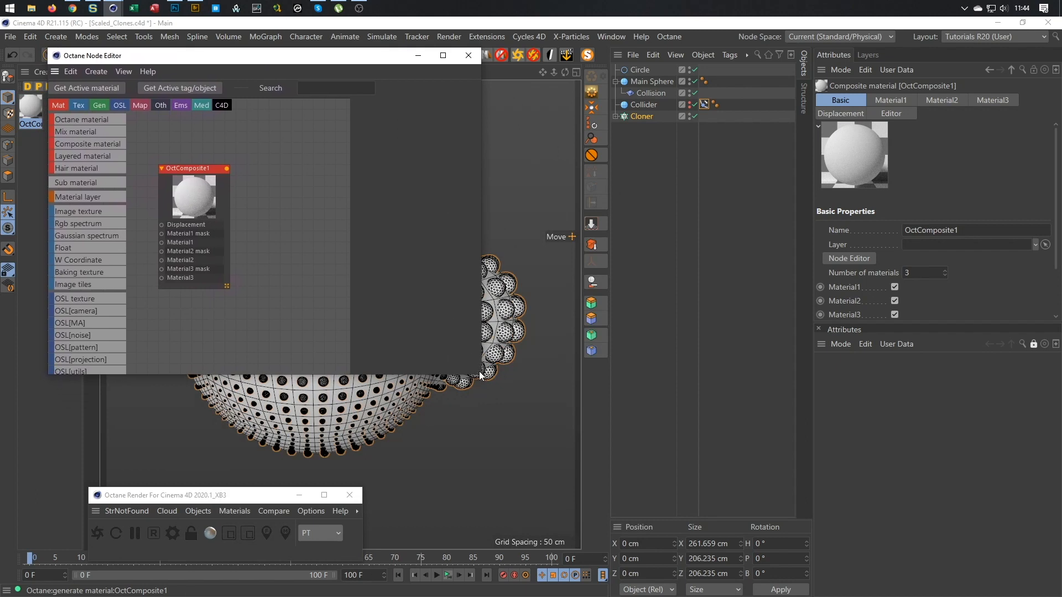
left_click_drag(481, 376, 589, 497)
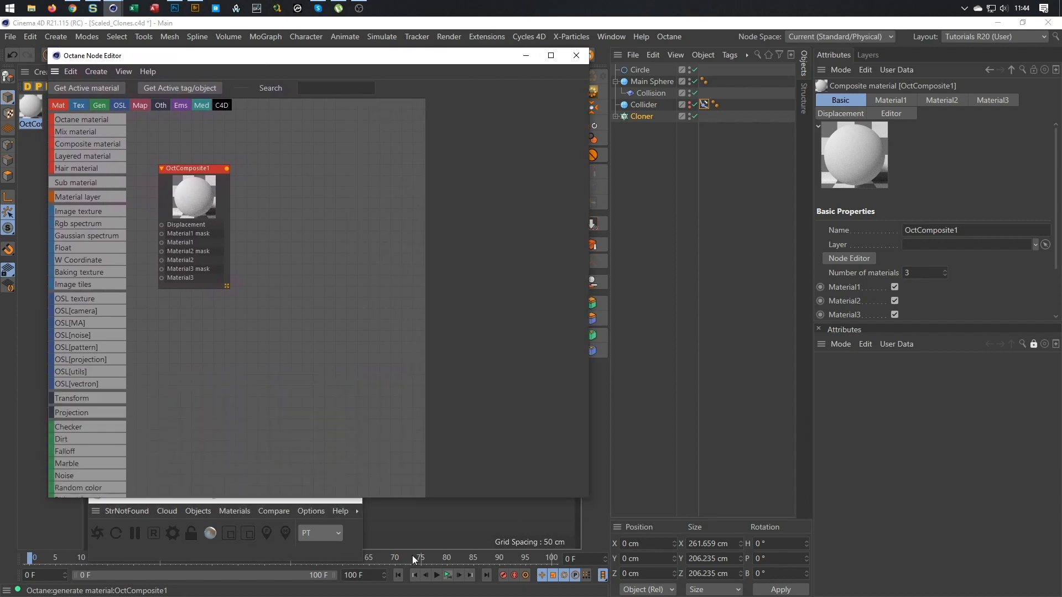
left_click(98, 532)
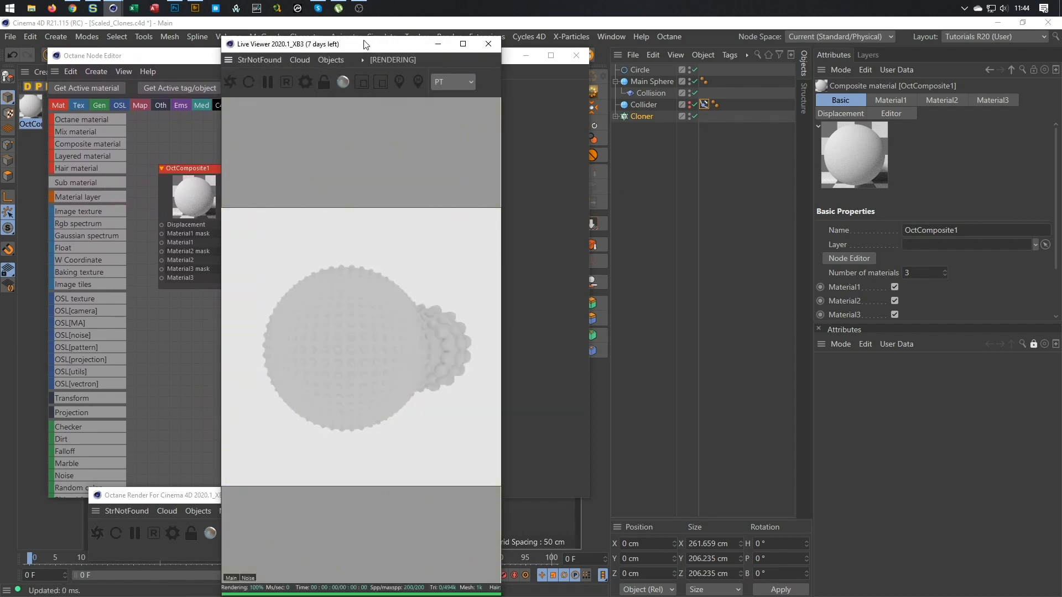
left_click_drag(363, 44, 751, 242)
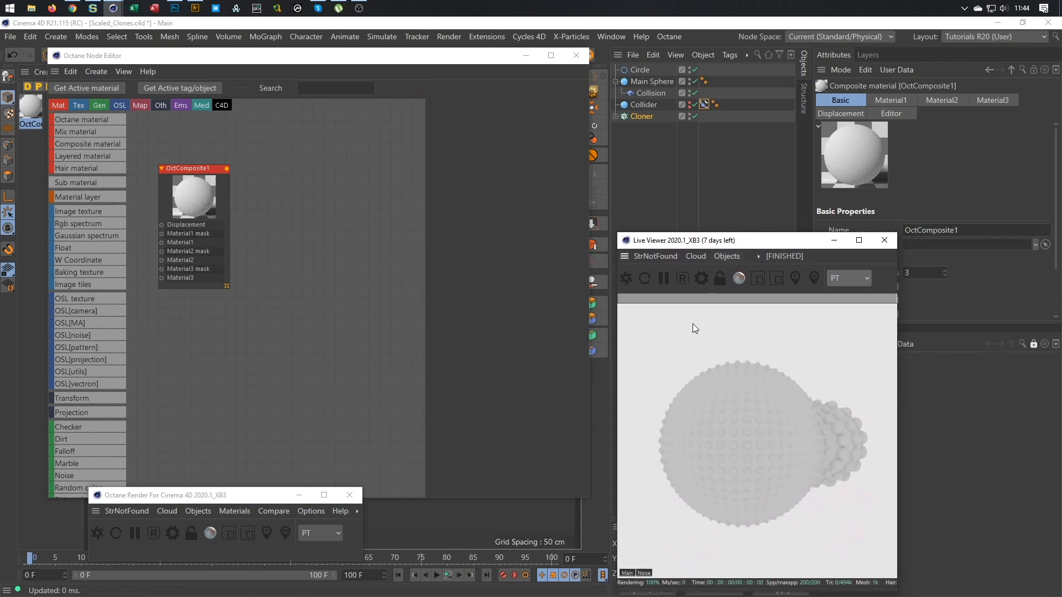
Add a sub-material to the Material1 slot of OctComposite1 and place its node above the composite node
middle_click_drag(292, 217, 368, 260)
left_click_drag(370, 233, 296, 190)
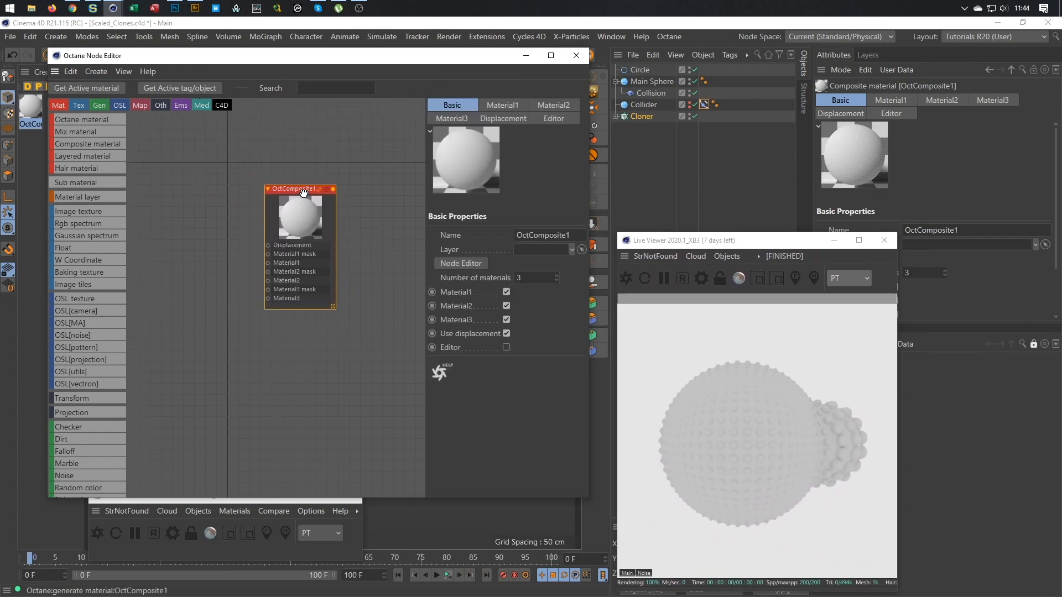
left_click(503, 105)
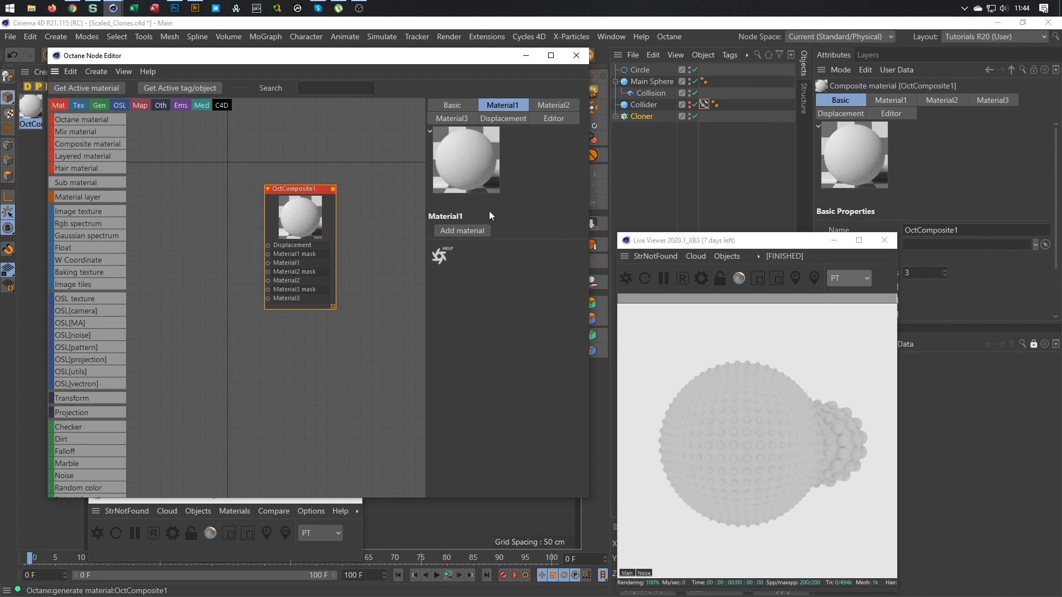
left_click(462, 230)
left_click_drag(267, 189, 189, 118)
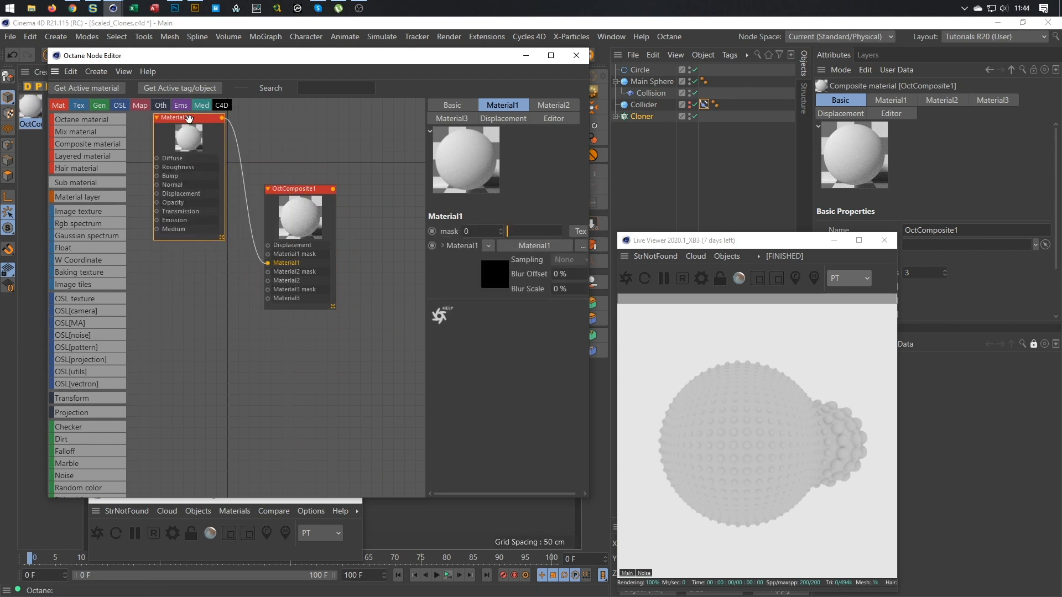
middle_click_drag(251, 181, 265, 209)
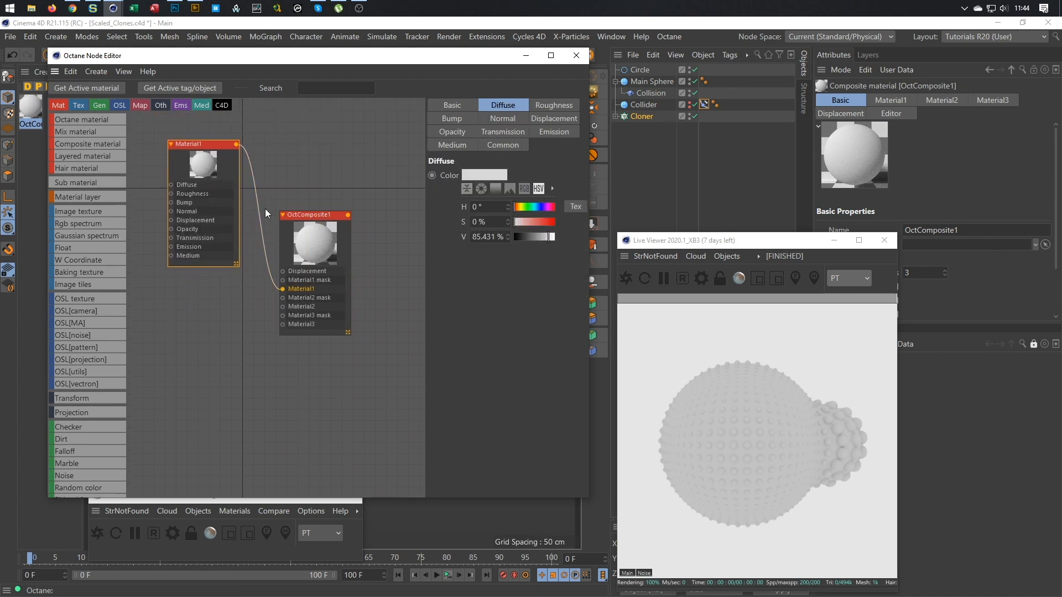
Set the Material1 node's material type to Metallic and its BRDF model to GGX
left_click(473, 106)
left_click(506, 207)
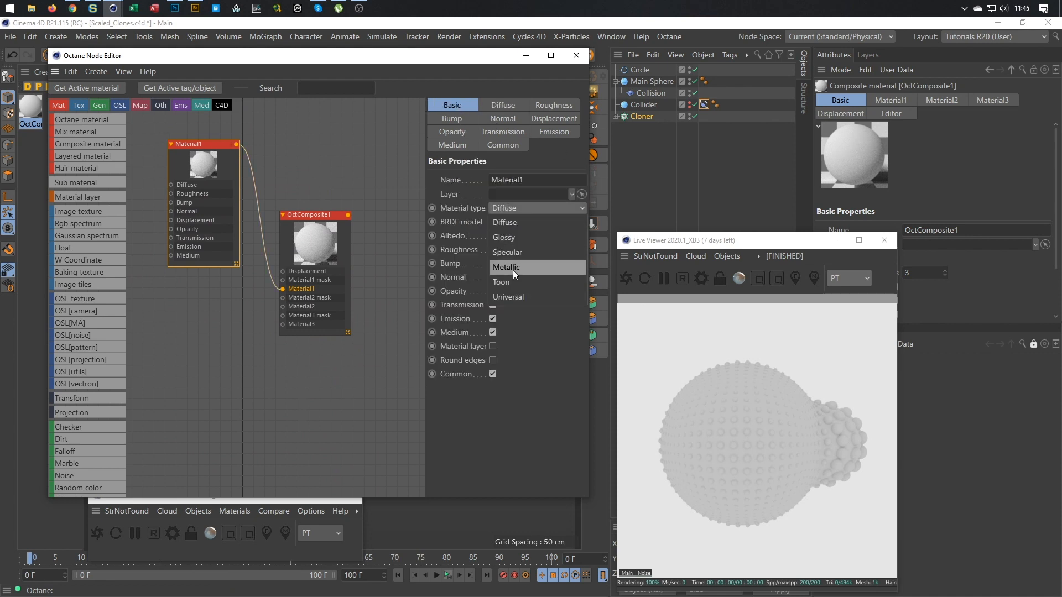
left_click(512, 270)
left_click(520, 234)
left_click(519, 276)
middle_click_drag(208, 148, 222, 162)
Apply the OctComposite1 material to the Cloner and add an Octane Rig Pro to the scene
left_click_drag(37, 110, 646, 123)
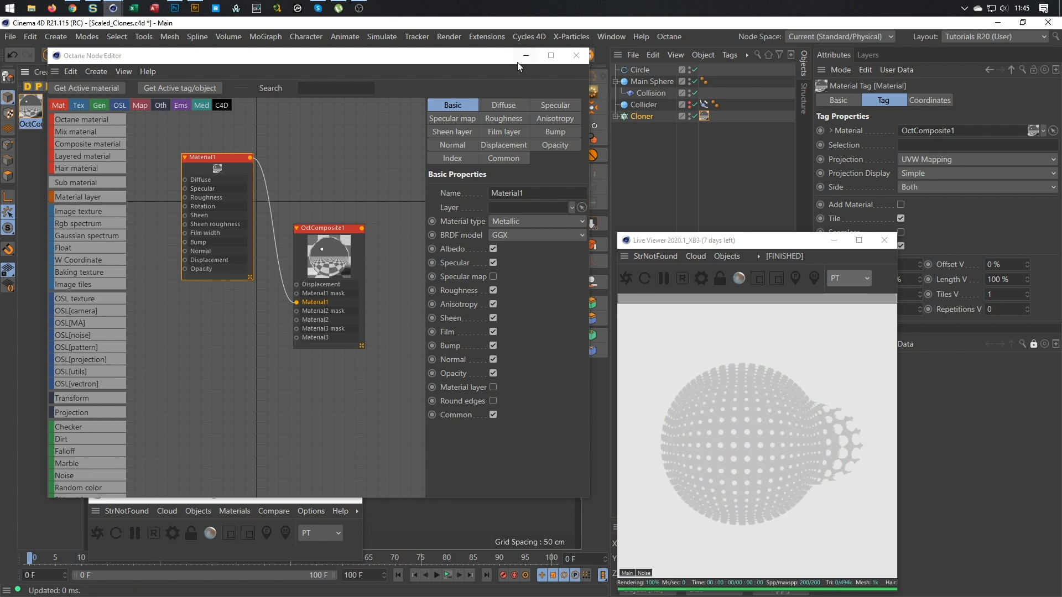
left_click_drag(480, 58, 458, 94)
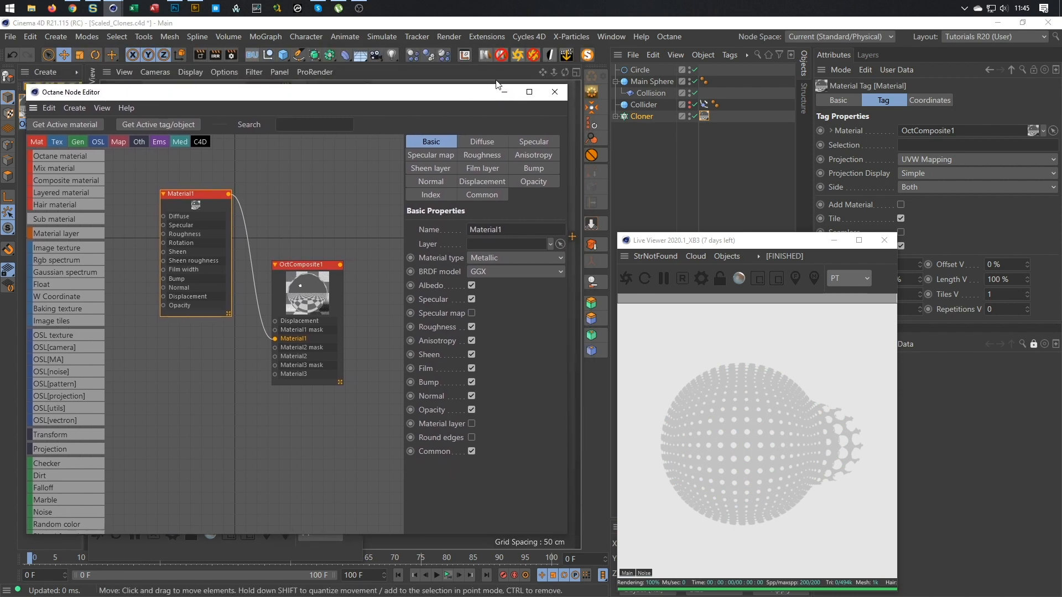
left_click(519, 55)
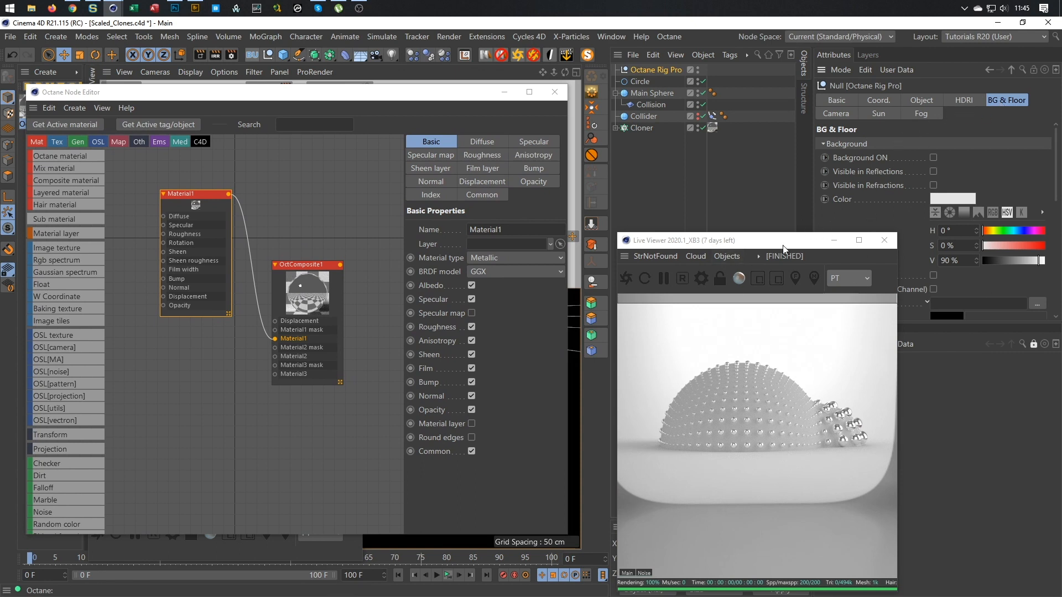
Enable the background and disable the floor's Shadow Catcher in the Octane Rig Pro, keeping the live render beside the Node Editor
left_click_drag(785, 242, 655, 186)
left_click(933, 158)
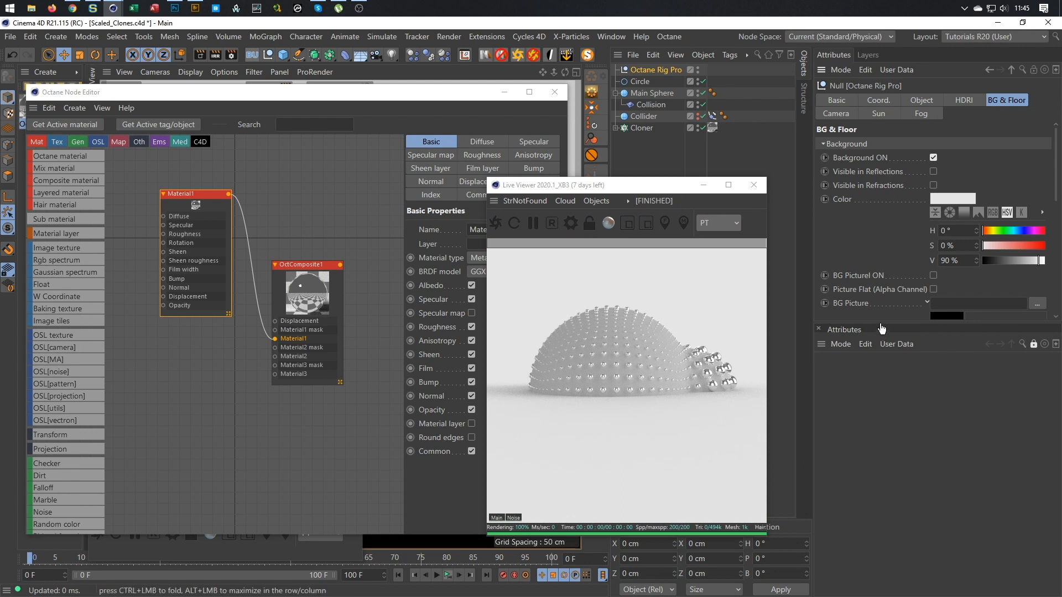
left_click_drag(883, 325, 883, 425)
left_click(1033, 445)
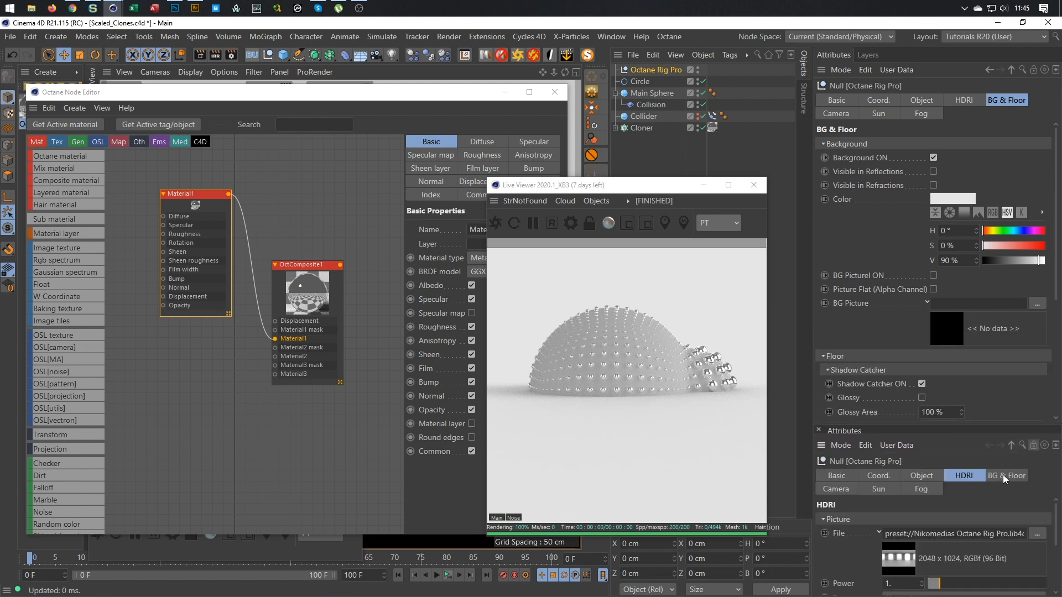
left_click(921, 384)
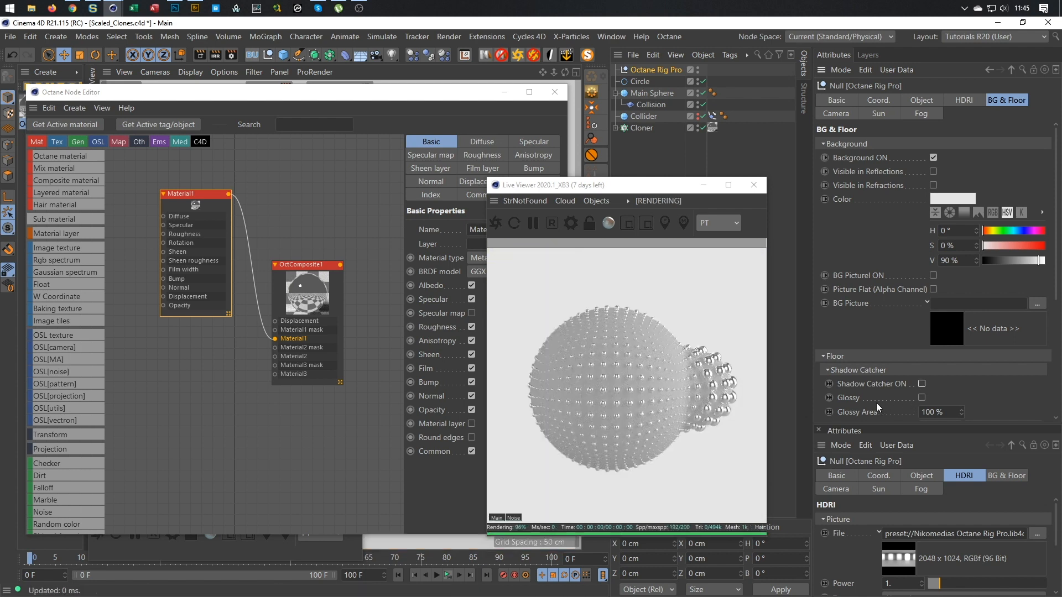
left_click_drag(634, 188, 793, 169)
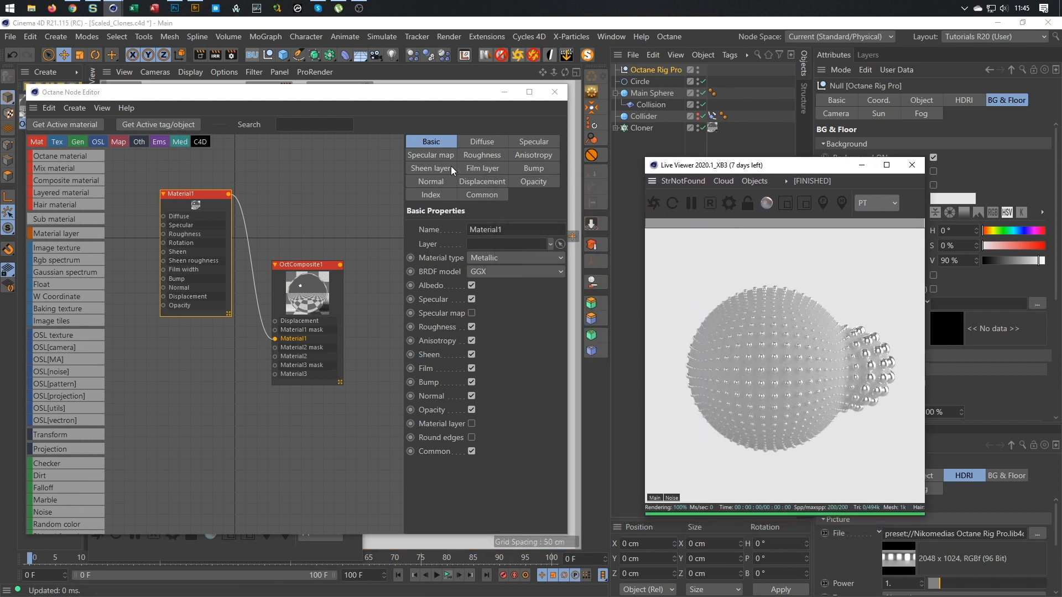
left_click_drag(387, 94, 415, 75)
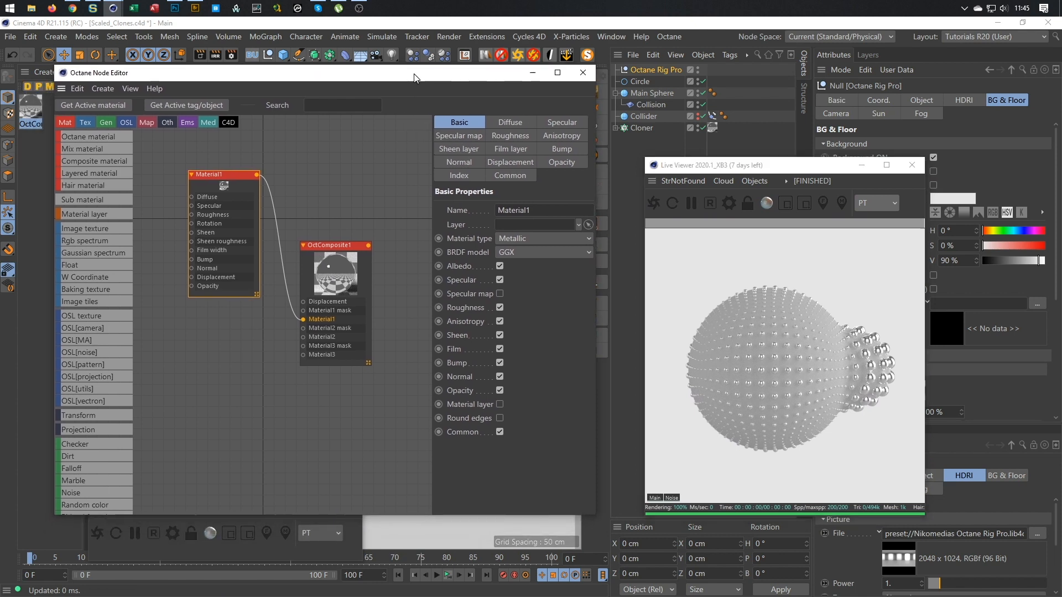
left_click_drag(781, 168, 787, 226)
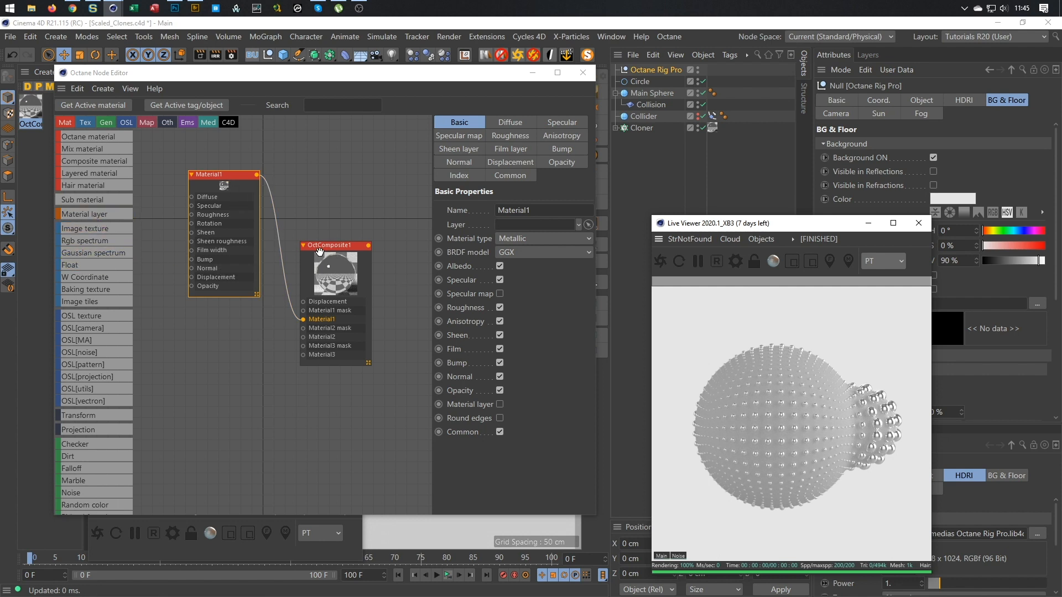
Connect an RGB Spectrum node to Material1's Specular input and set its color to hue 49° and saturation 61%
left_click(360, 244)
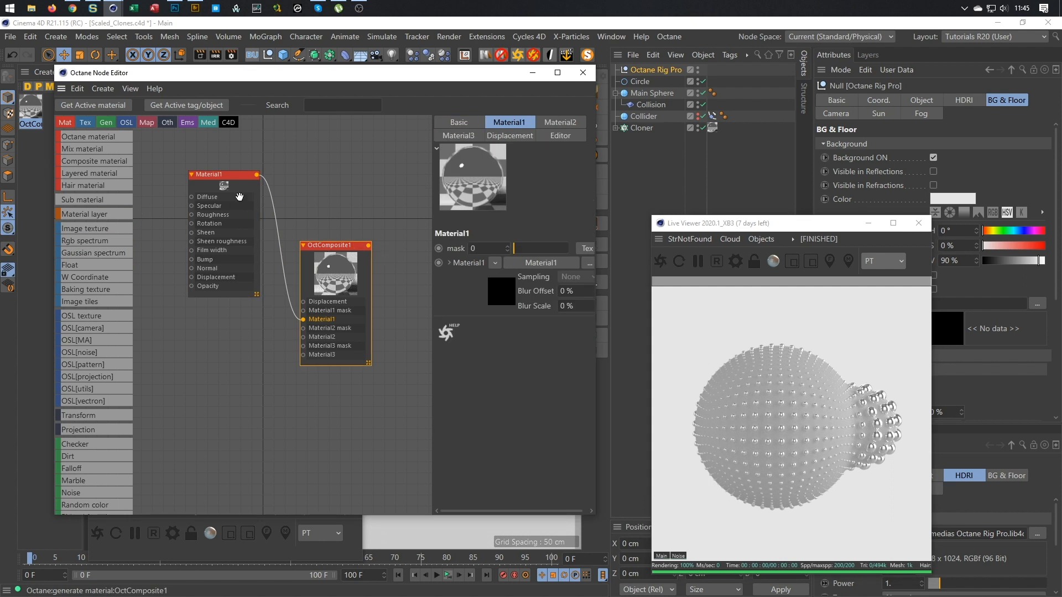
left_click(210, 183)
middle_click_drag(223, 184, 259, 184)
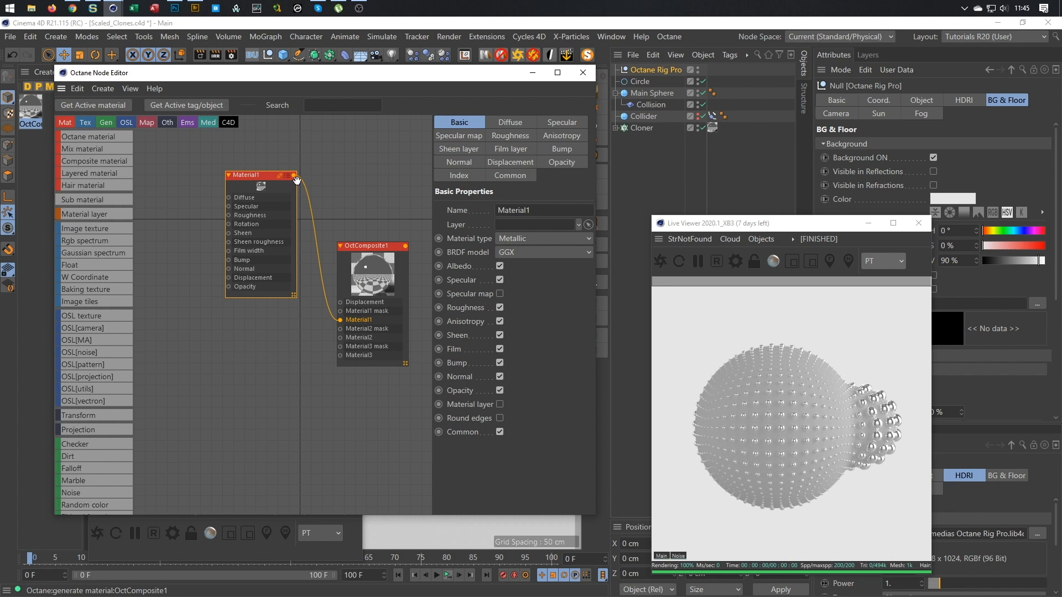
left_click_drag(250, 173, 251, 173)
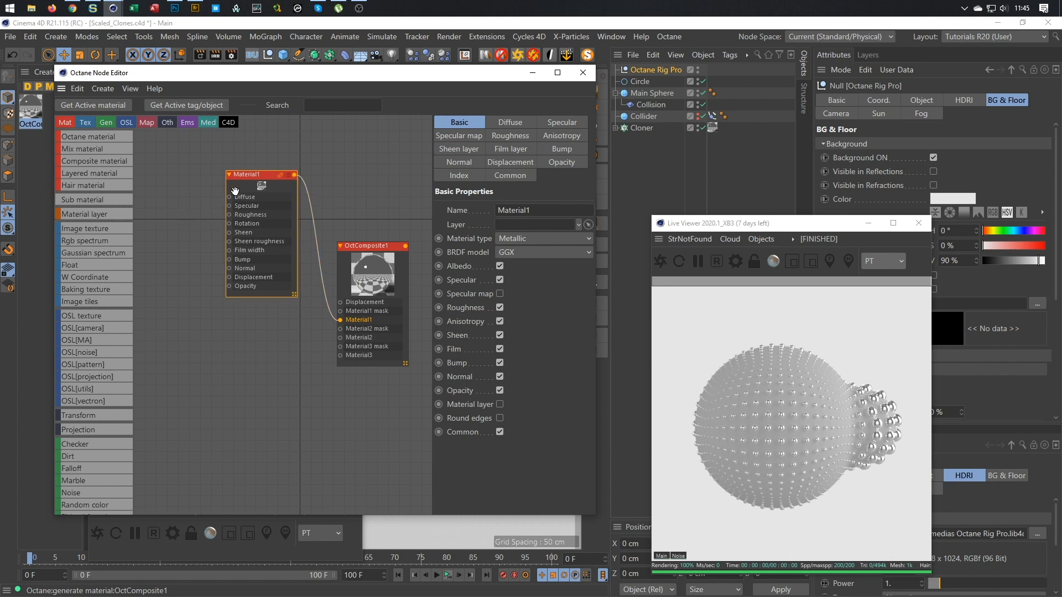
left_click_drag(109, 240, 229, 207)
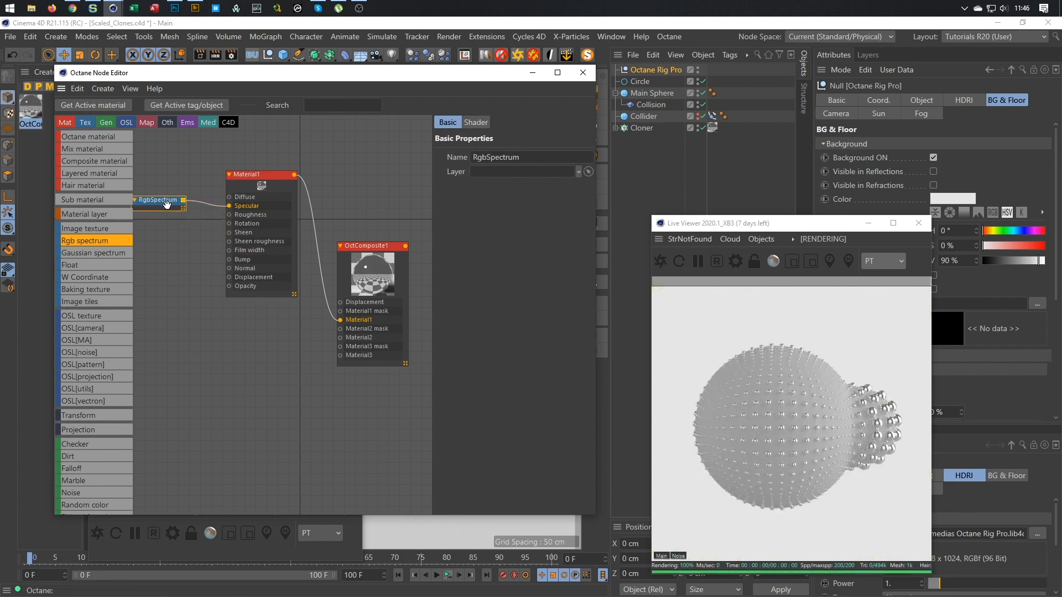
left_click(475, 122)
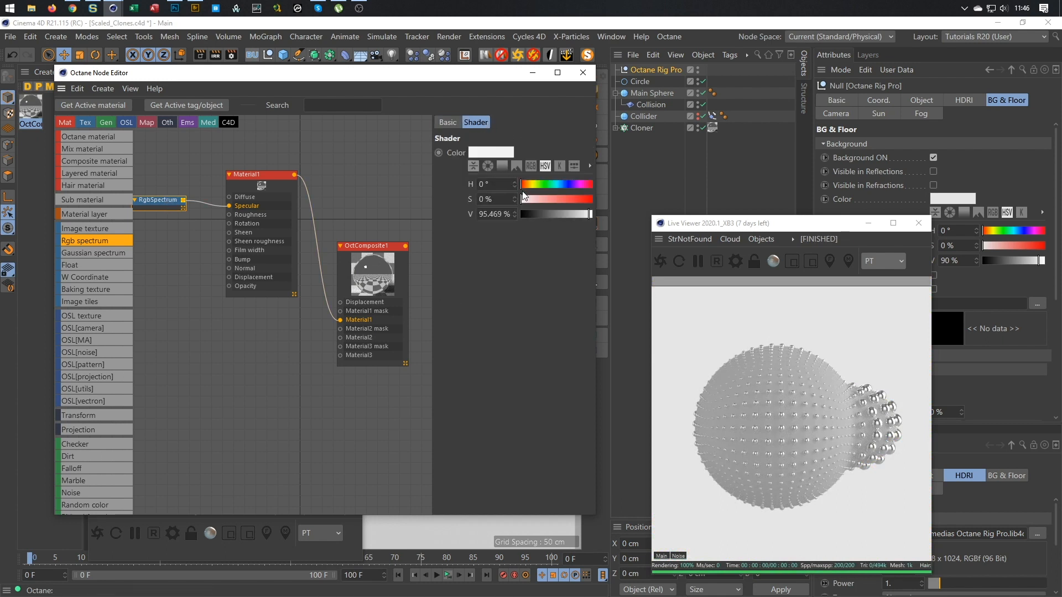
left_click_drag(431, 175, 373, 182)
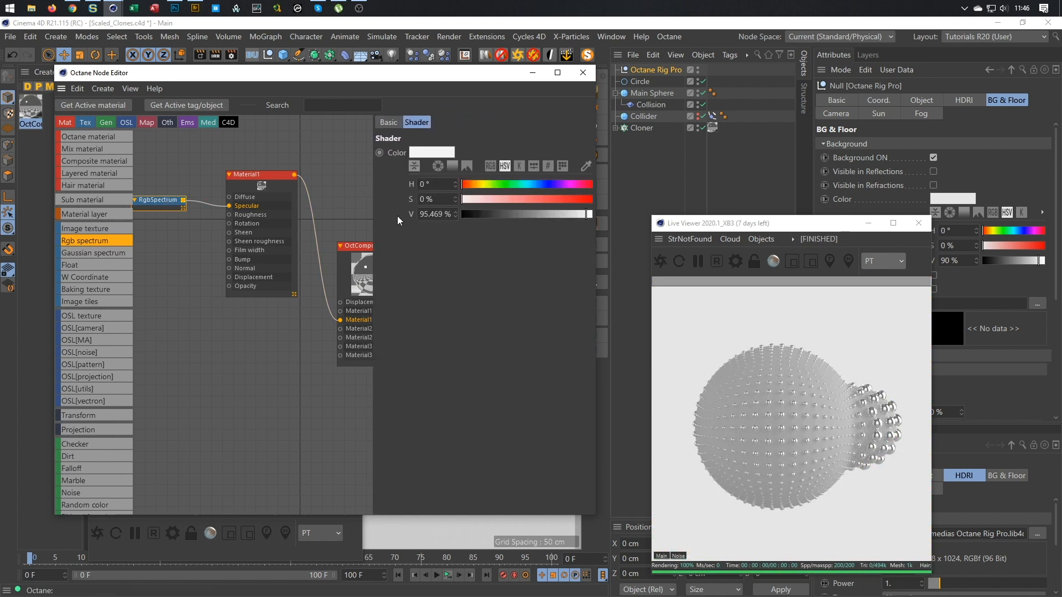
left_click(480, 185)
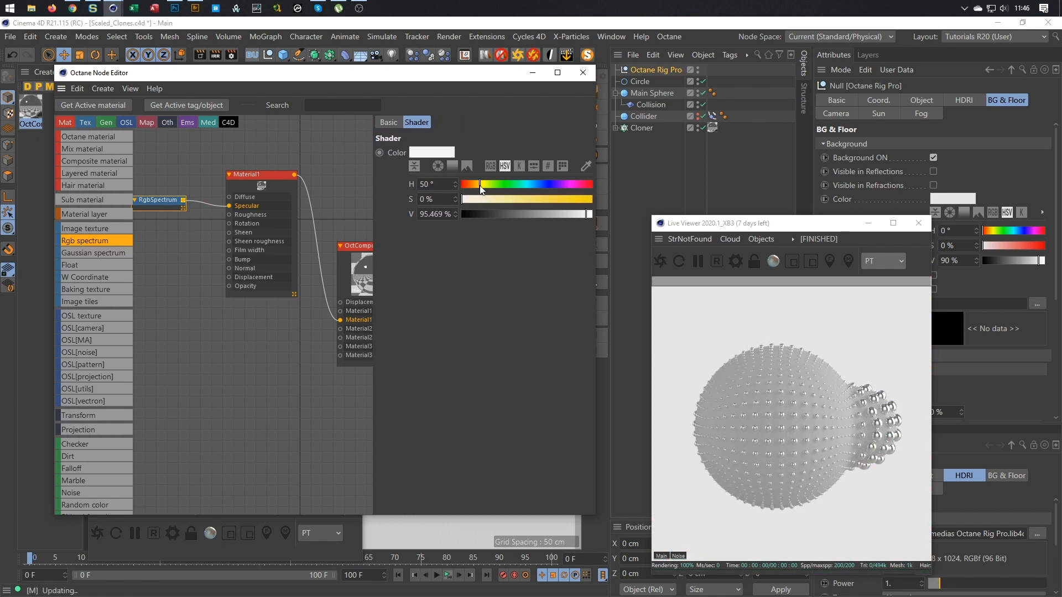
left_click(541, 200)
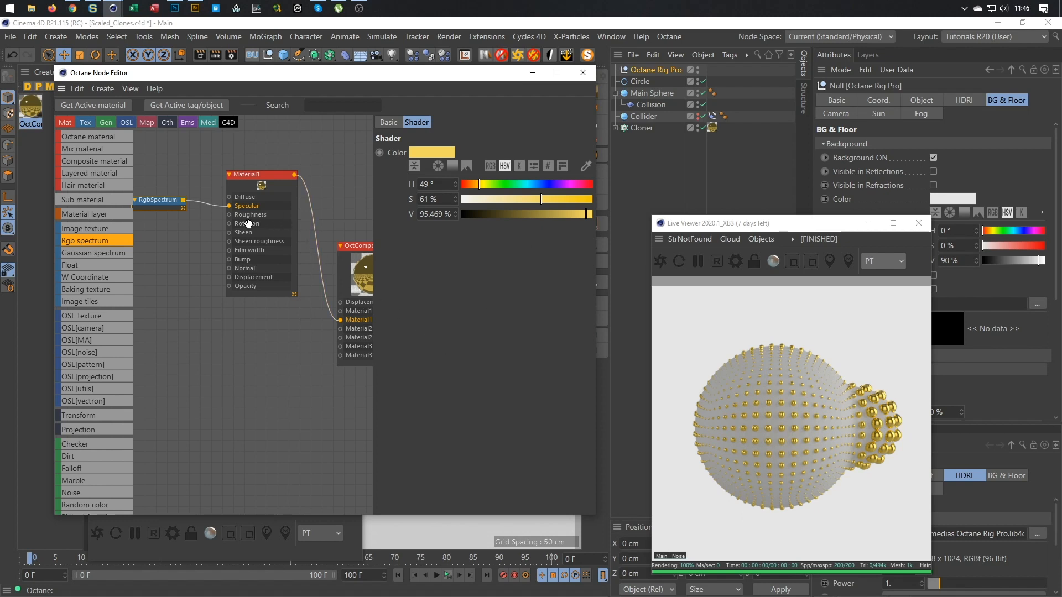
Connect a Float texture to Material1's Roughness input and set its value to 0.15415
left_click(93, 265)
left_click_drag(136, 238, 229, 214)
left_click_drag(174, 242, 164, 226)
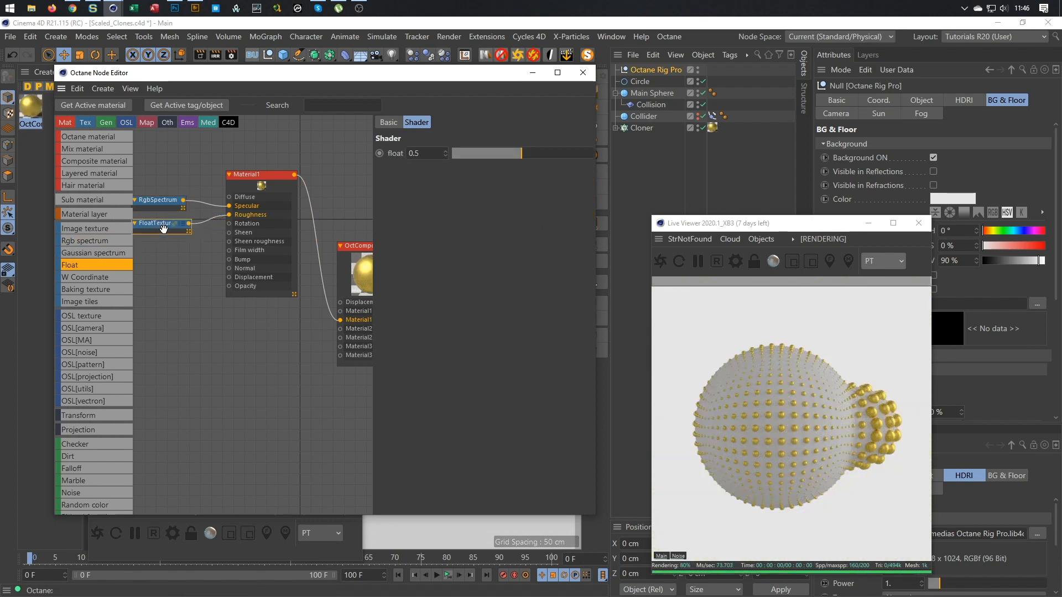
left_click_drag(490, 148, 472, 155)
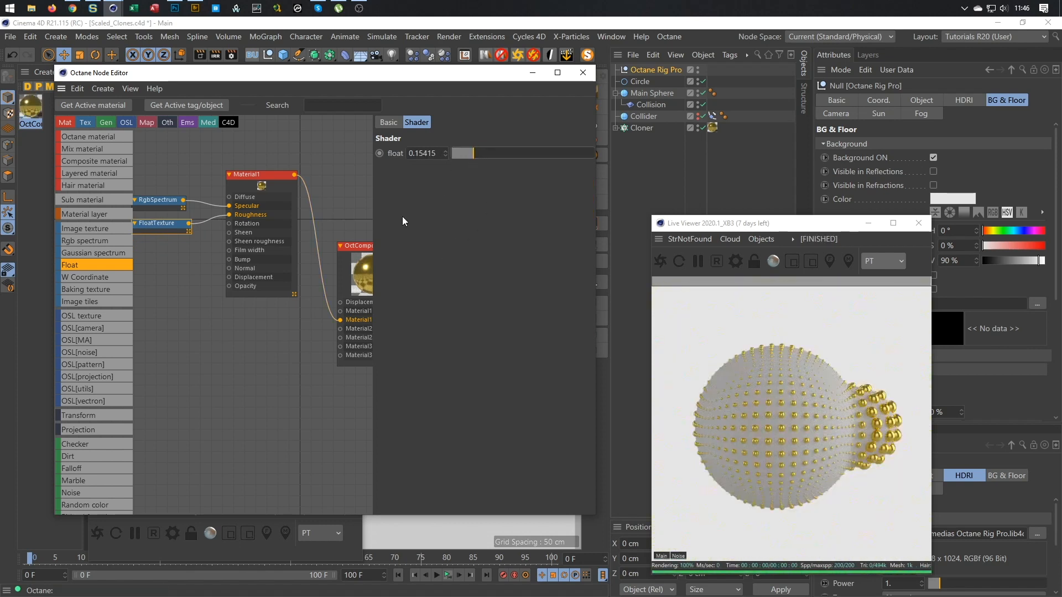
Widen the Node Editor and add a sub-material to the composite's Material2 slot, placing its node below Material1
left_click_drag(54, 227, 15, 232)
left_click(324, 246)
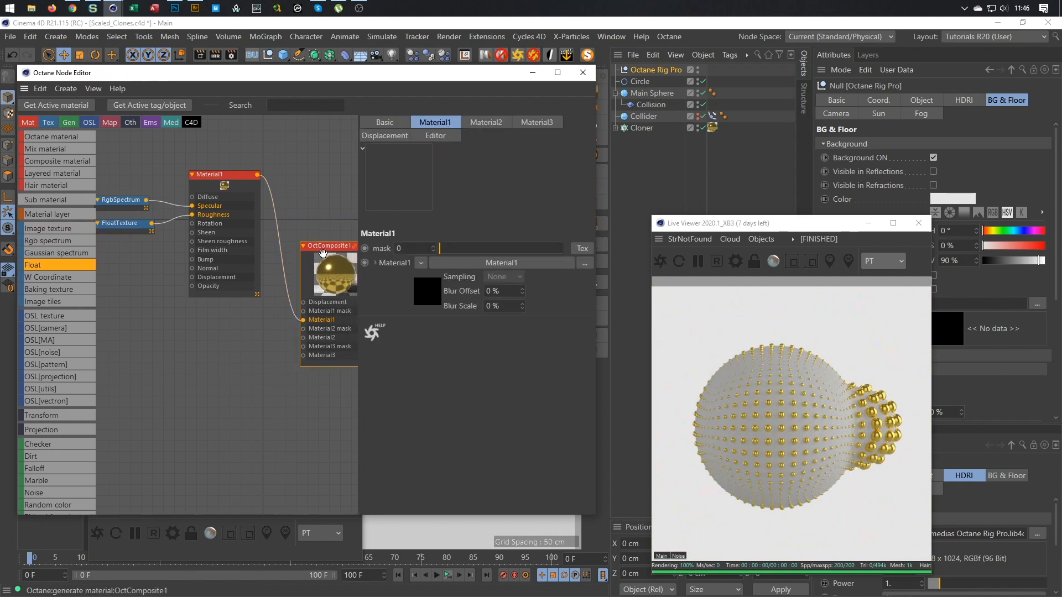
left_click(478, 121)
left_click(396, 248)
left_click_drag(290, 379, 208, 360)
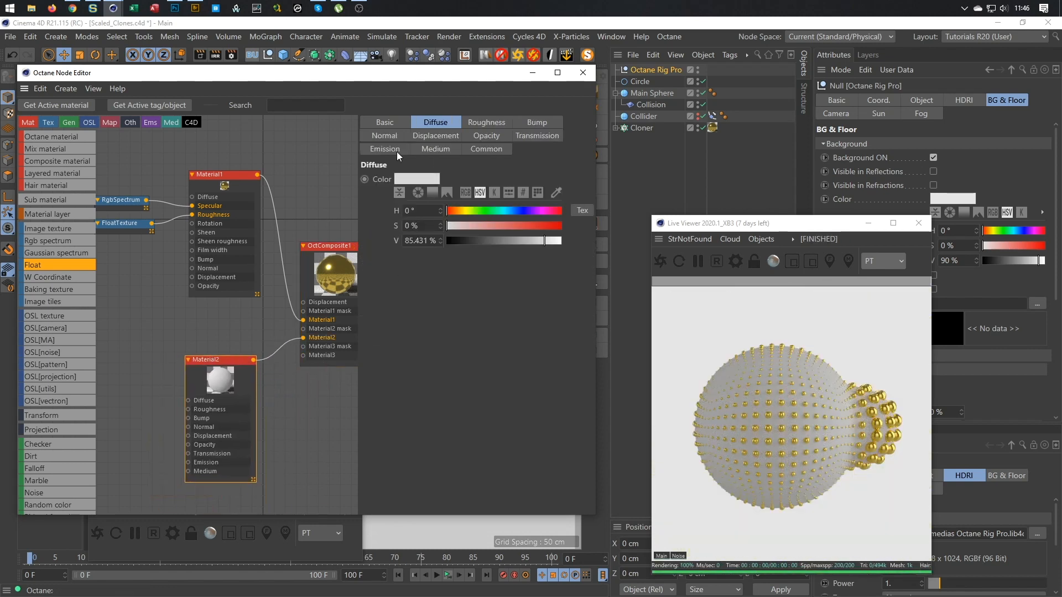
Set the Material2 node's material type to Glossy and its BRDF model to GGX
left_click(393, 124)
left_click(439, 211)
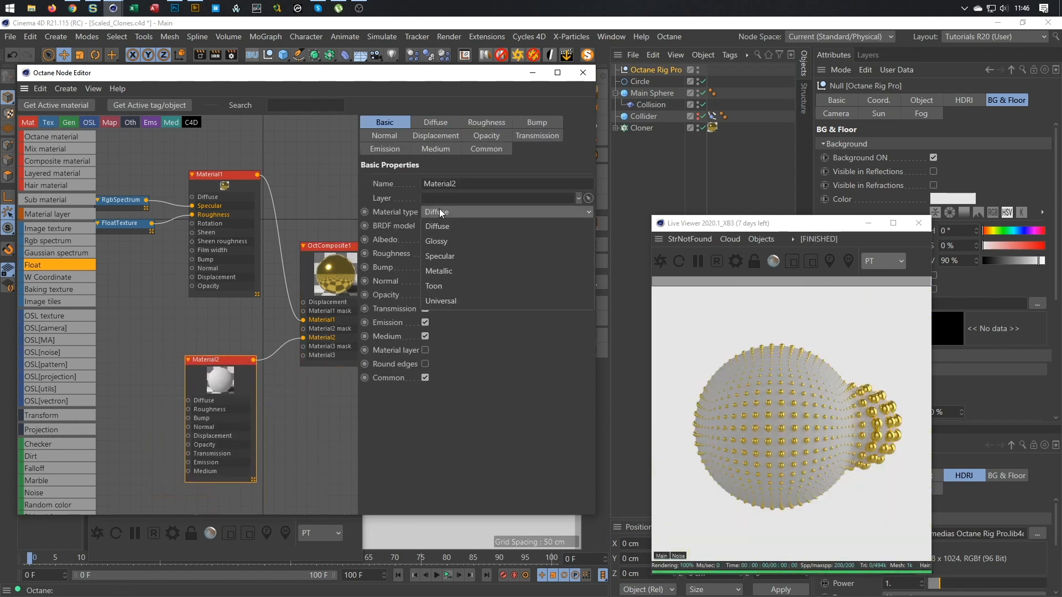
left_click(446, 238)
left_click(441, 239)
left_click(430, 284)
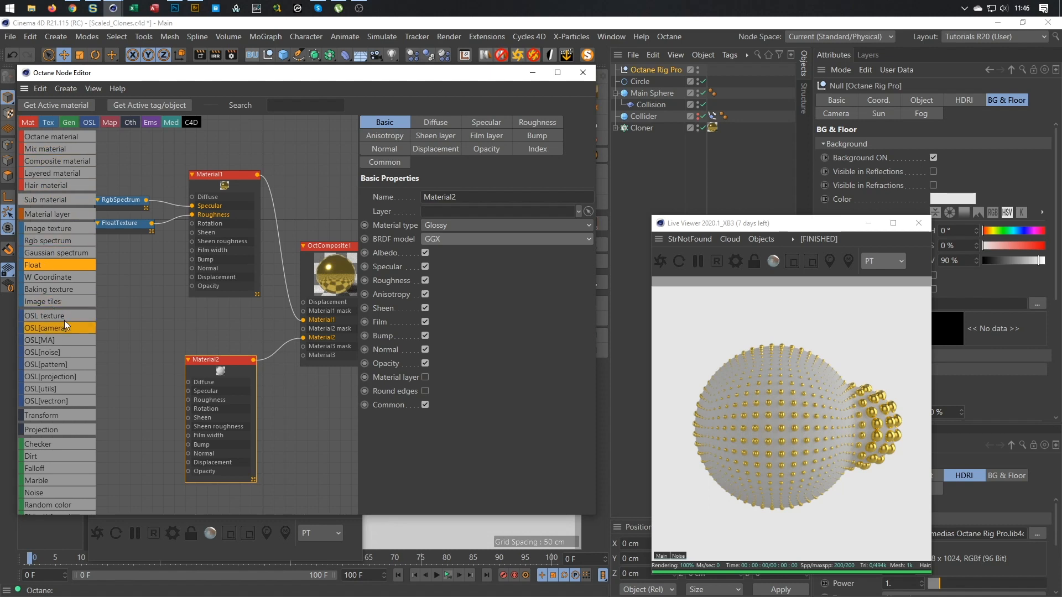
Connect an RGB Spectrum node to Material2's Diffuse input and set its color value to 100% for pure white
scroll(49, 245, "up", 1)
left_click_drag(53, 252, 189, 382)
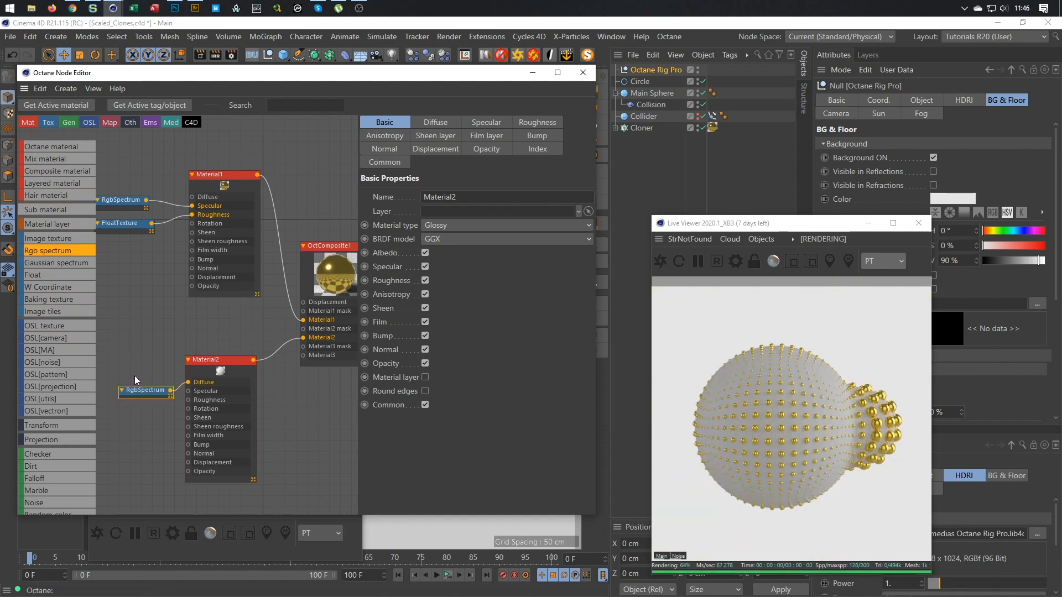
left_click(139, 392)
left_click_drag(148, 391, 131, 377)
left_click_drag(577, 265, 593, 264)
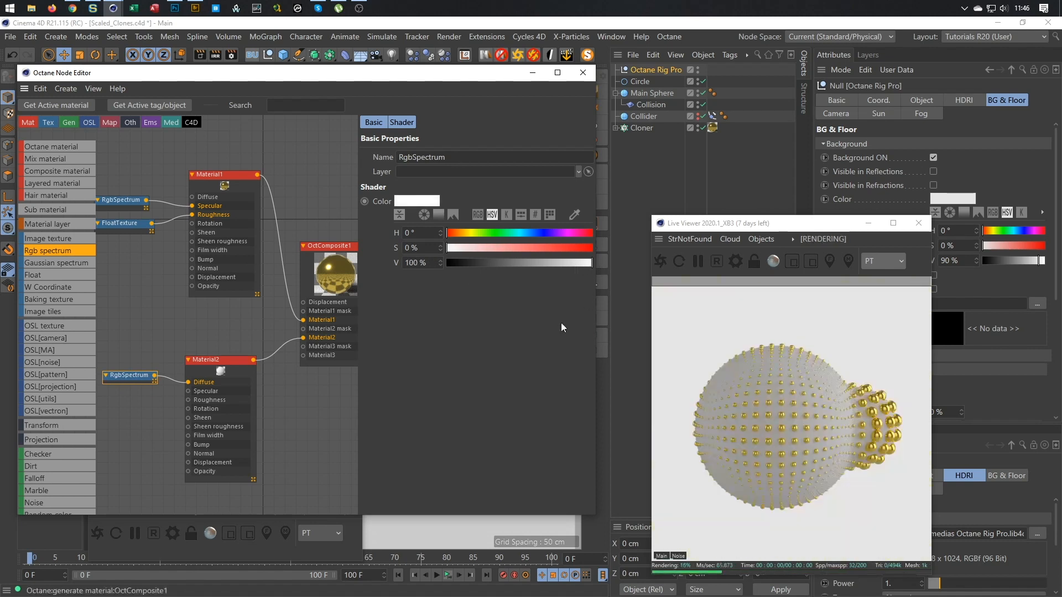
Connect a Float texture to Material2's Roughness input and set its value to 0.071429
left_click_drag(42, 274, 137, 400)
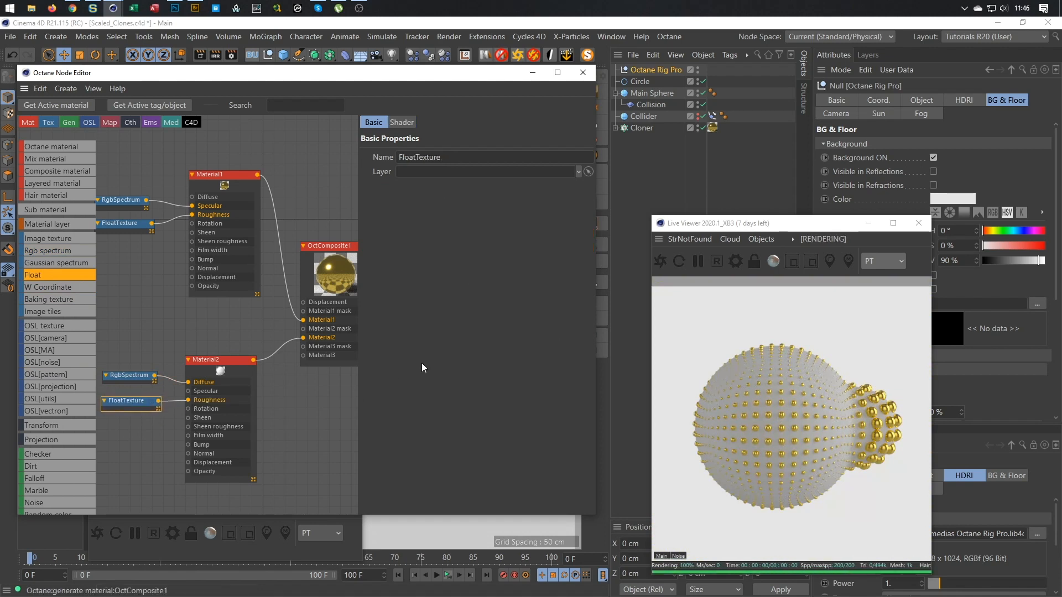
left_click(400, 123)
left_click_drag(476, 155, 446, 154)
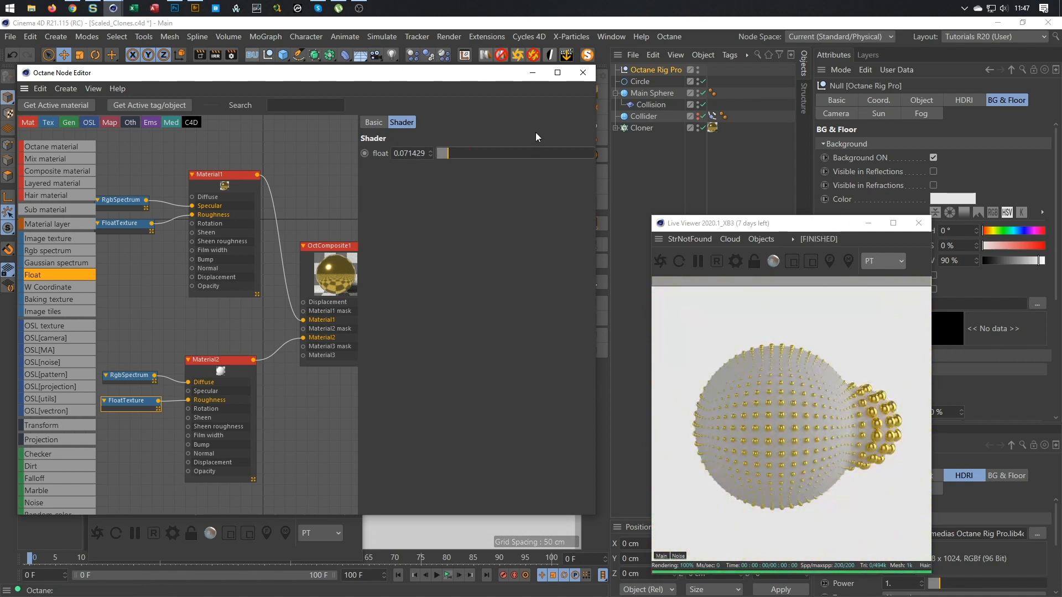
Add a Plain effector to the Cloner, moving the Node Editor and Live Viewer windows out of the way
left_click(638, 129)
left_click(616, 128)
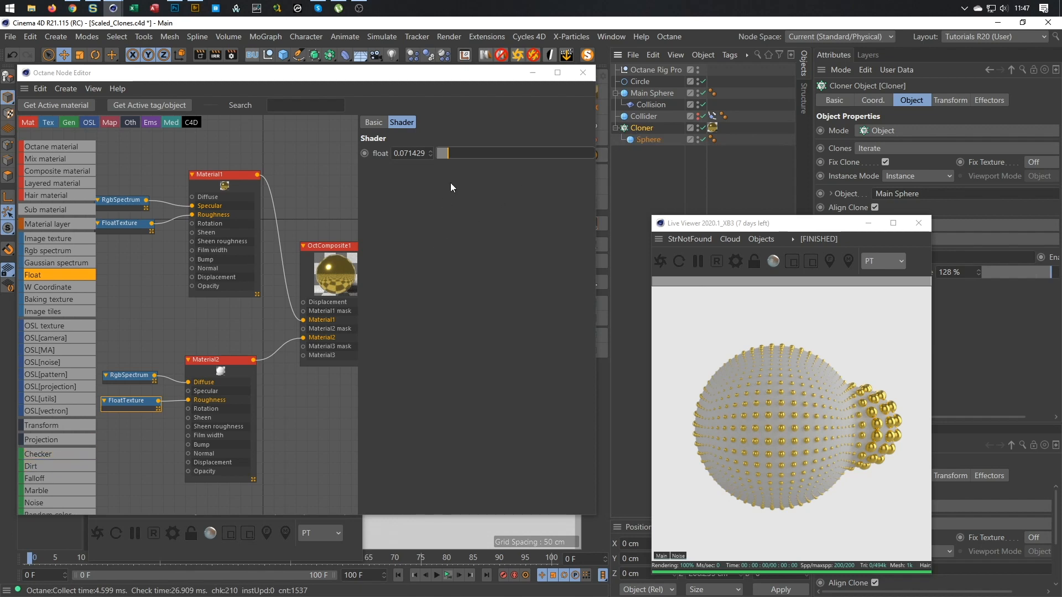
left_click_drag(485, 78, 467, 342)
left_click(652, 128)
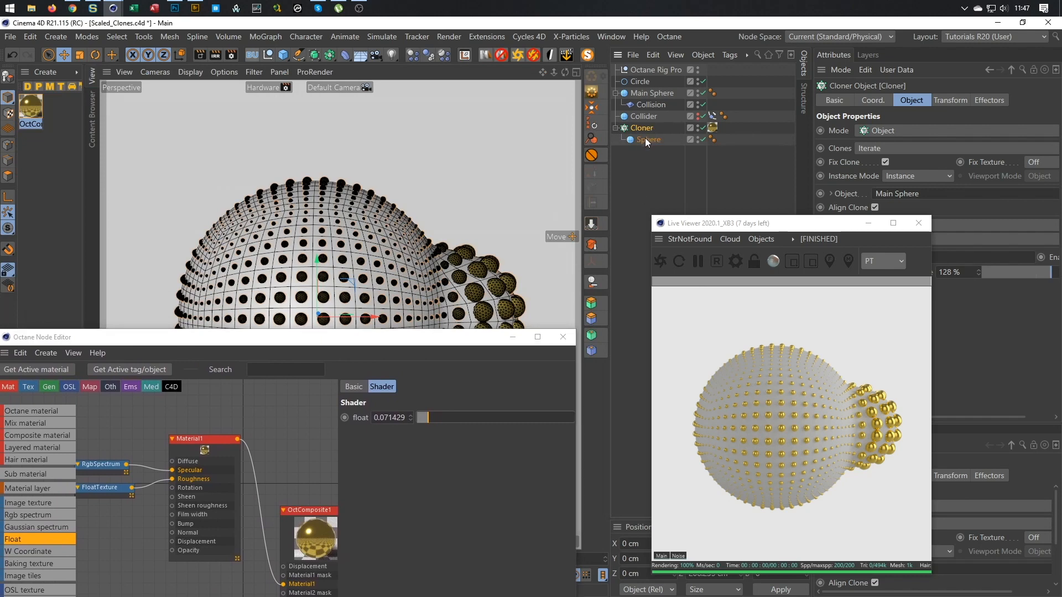
left_click(261, 38)
mouse_move(277, 55)
left_click(398, 61)
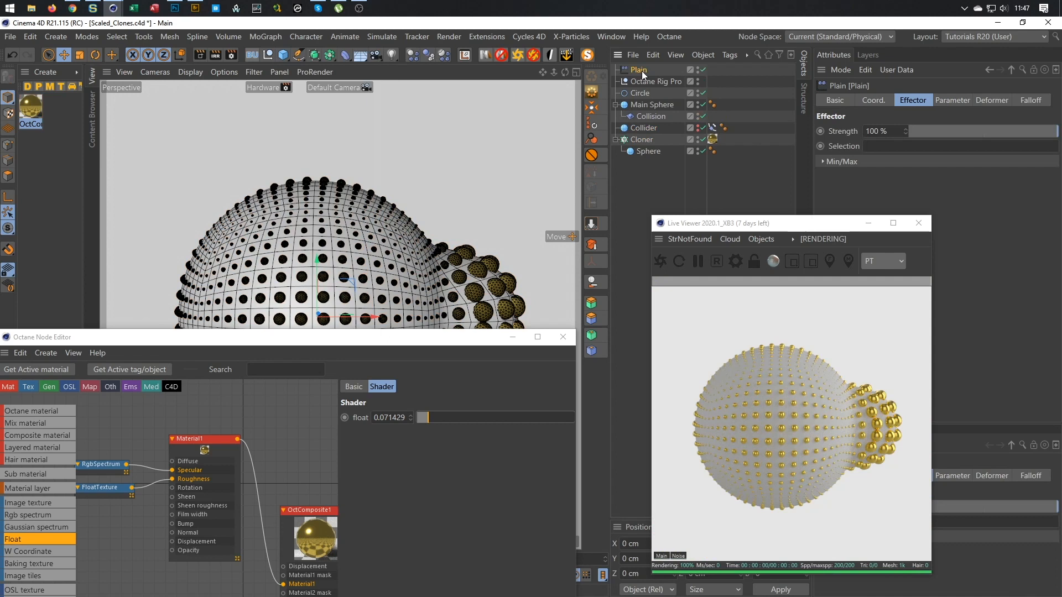
left_click_drag(777, 224, 815, 239)
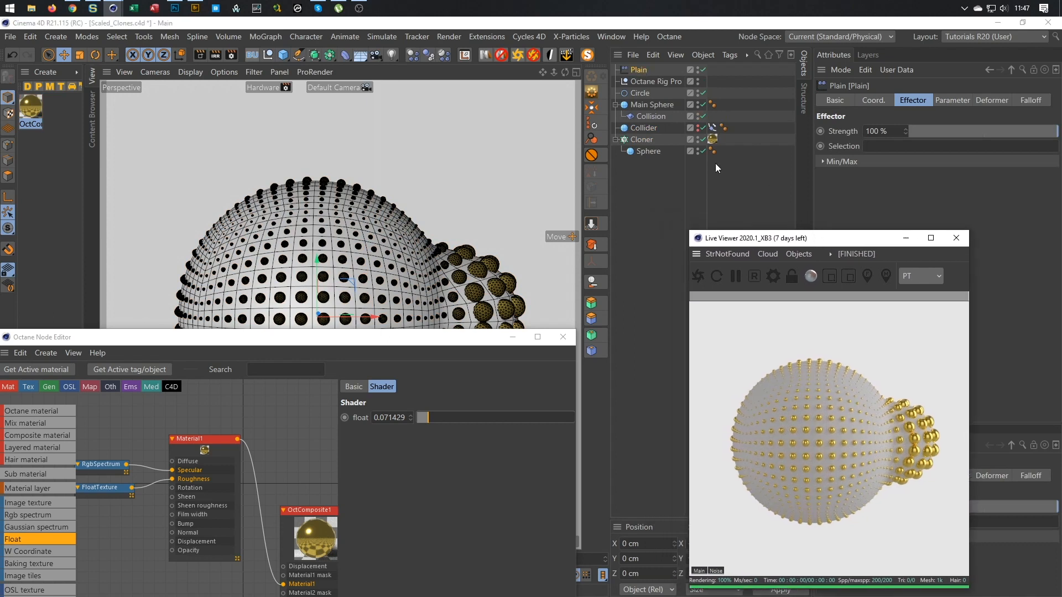
Check that the Cloner lists the Plain effector, and turn off the effector's Position transform
left_click(639, 140)
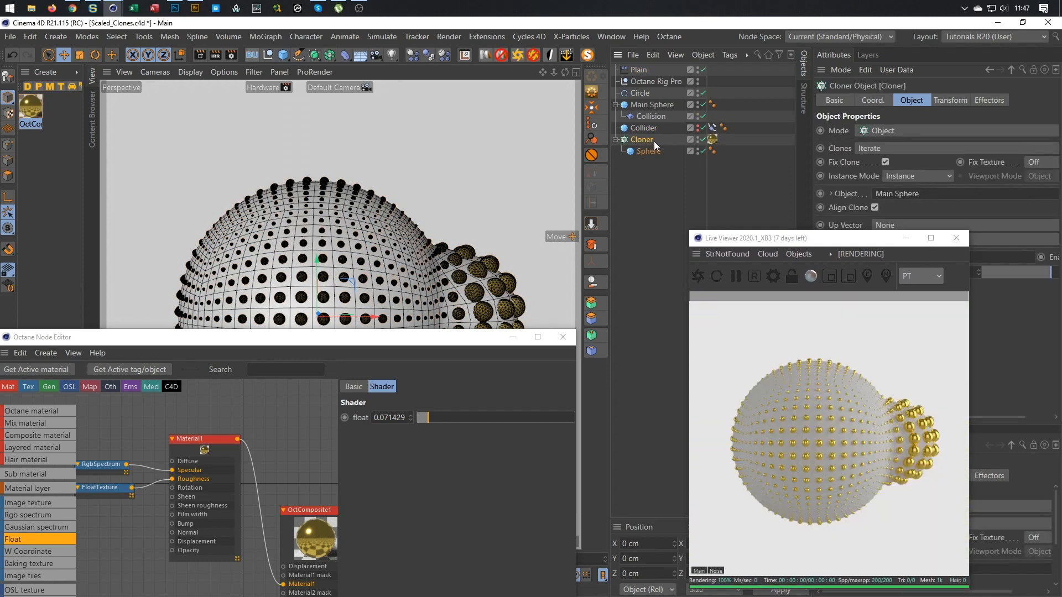
left_click(993, 101)
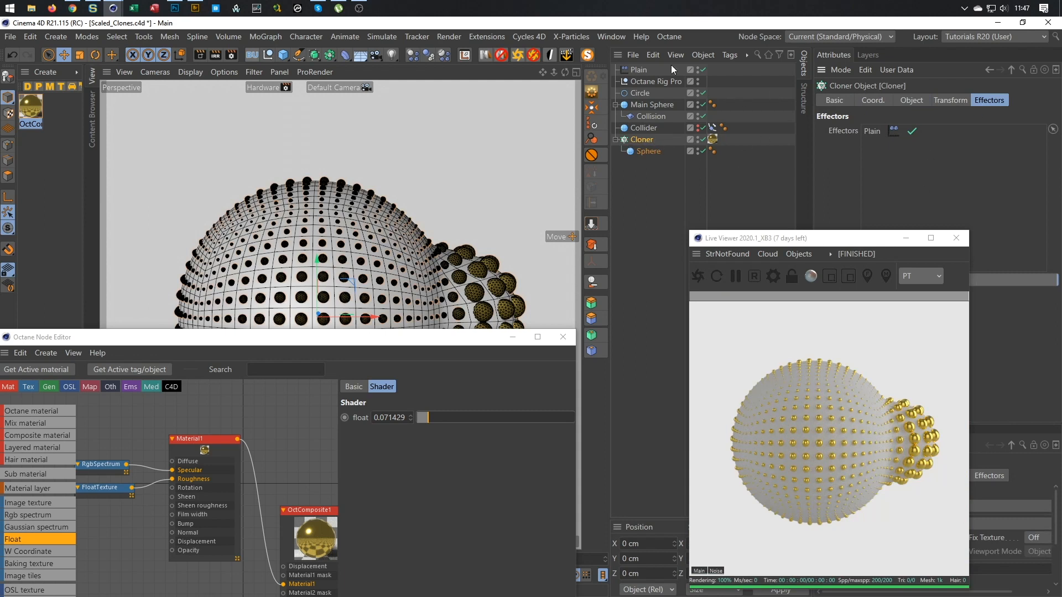
left_click(642, 70)
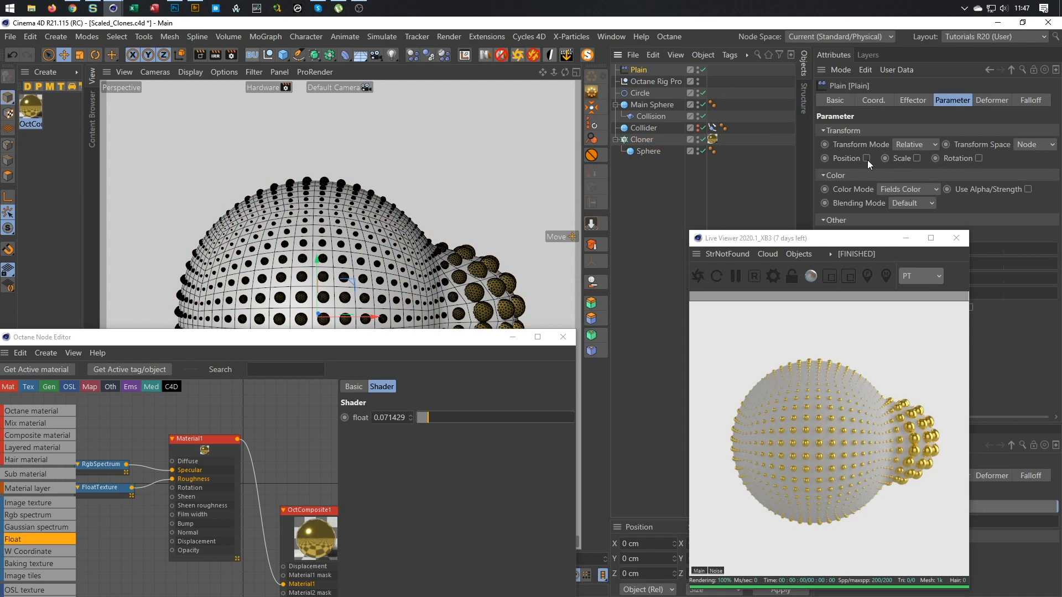
Add a Spherical Field to the Plain effector's falloff
left_click_drag(885, 243, 719, 247)
left_click(1031, 100)
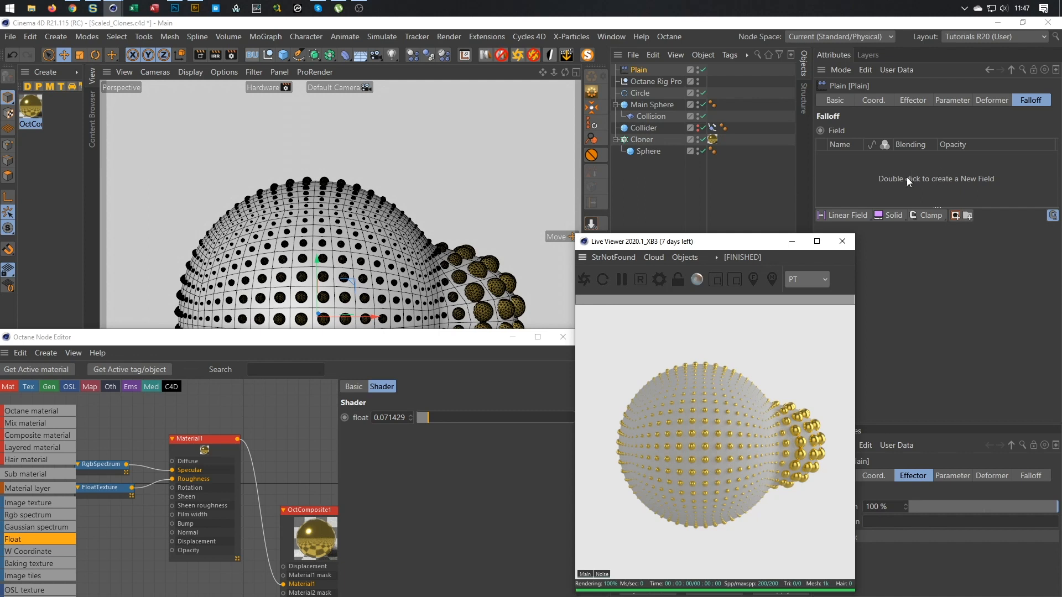
left_click(846, 216)
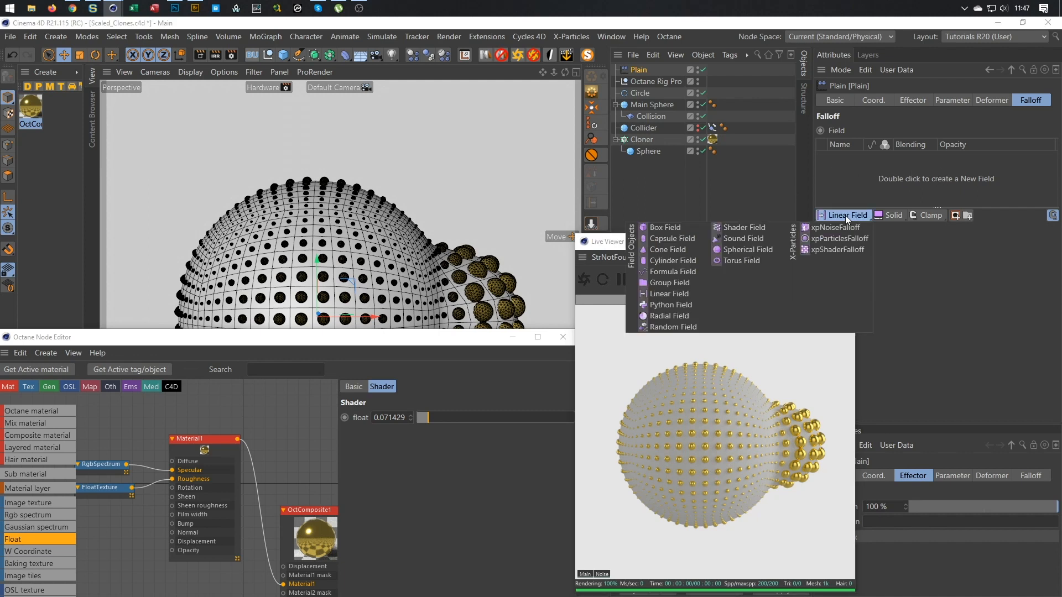
left_click(736, 250)
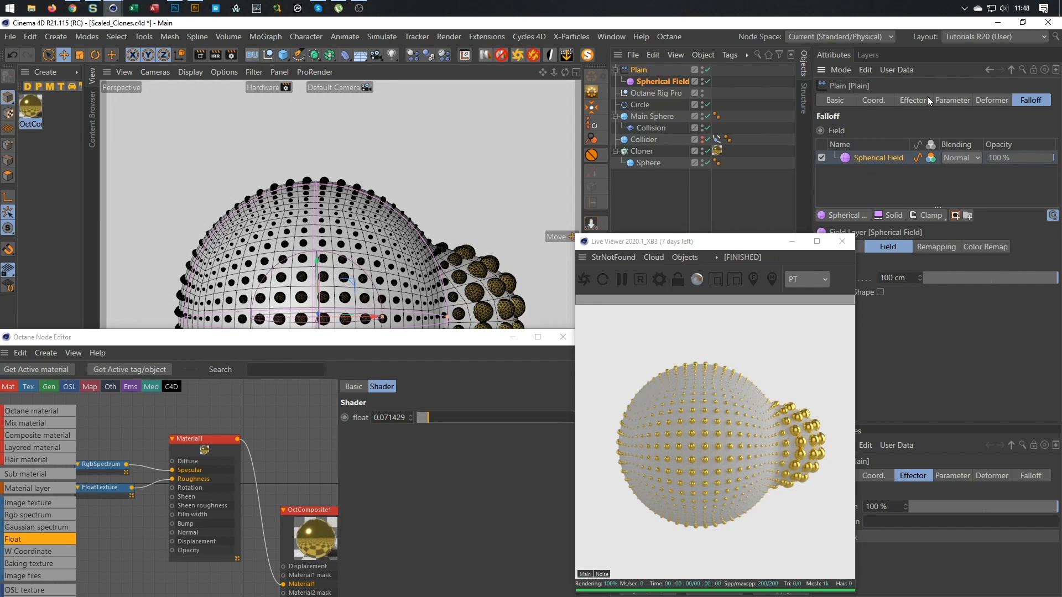
Enlarge the Spherical Field beyond the main sphere by setting its size to 111 cm
left_click(670, 82)
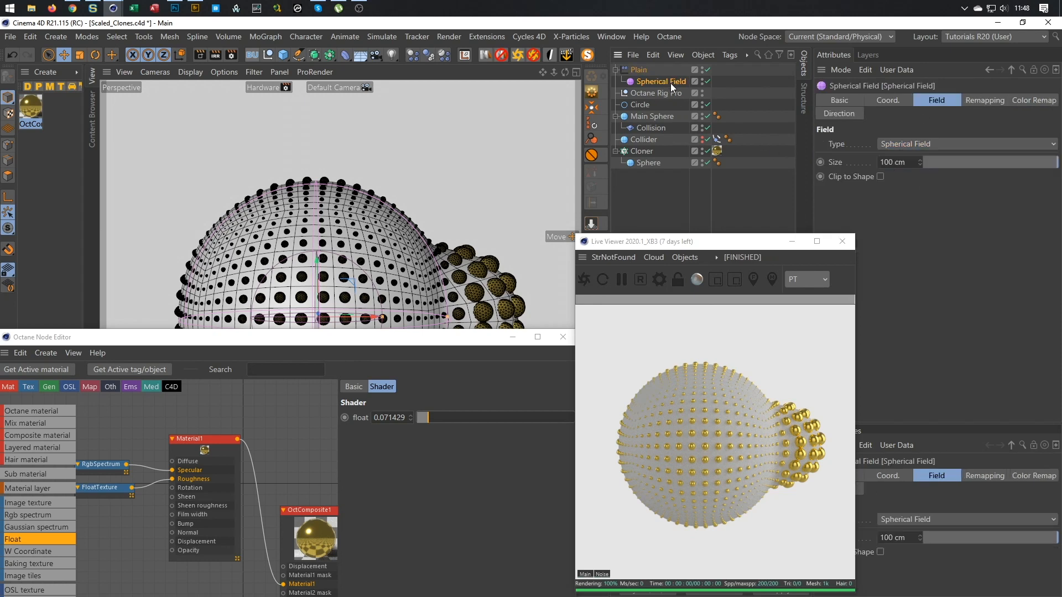
left_click(919, 160)
left_click(919, 159)
left_click(919, 160)
double_click(904, 162)
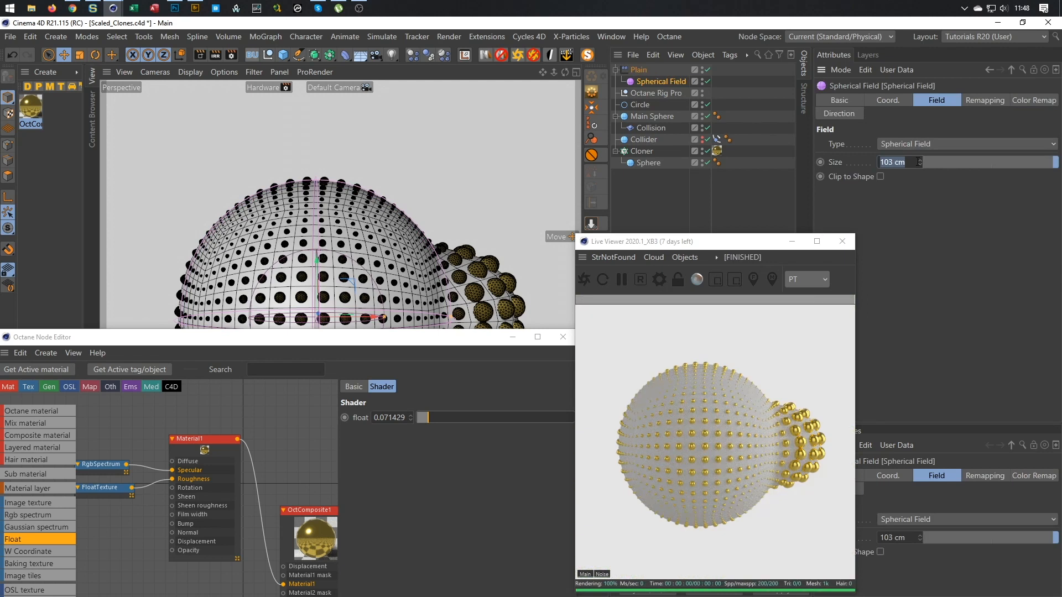
type("108")
key("Return")
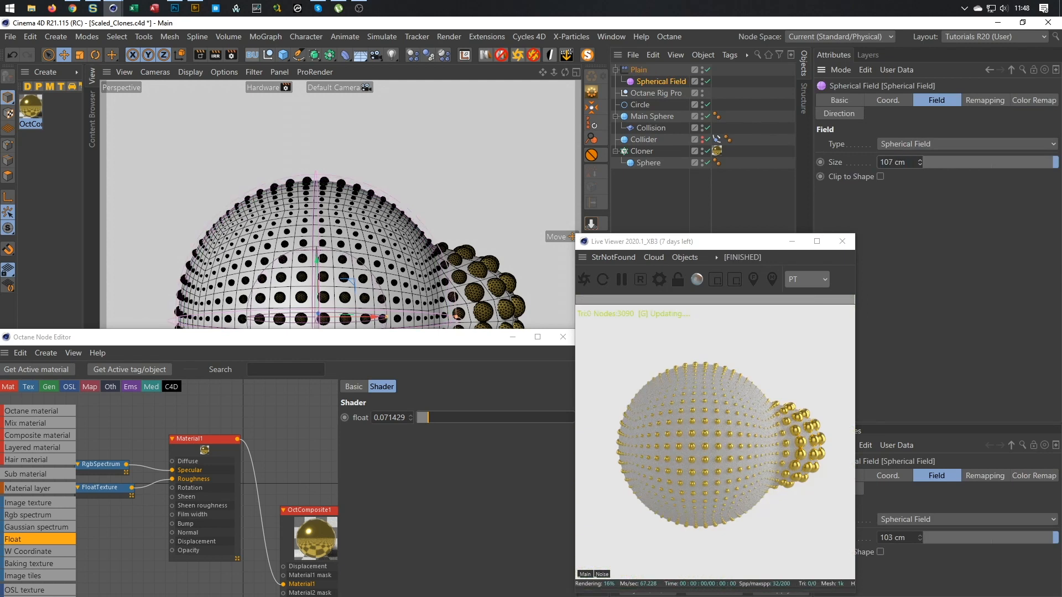
left_click_drag(920, 165, 920, 163)
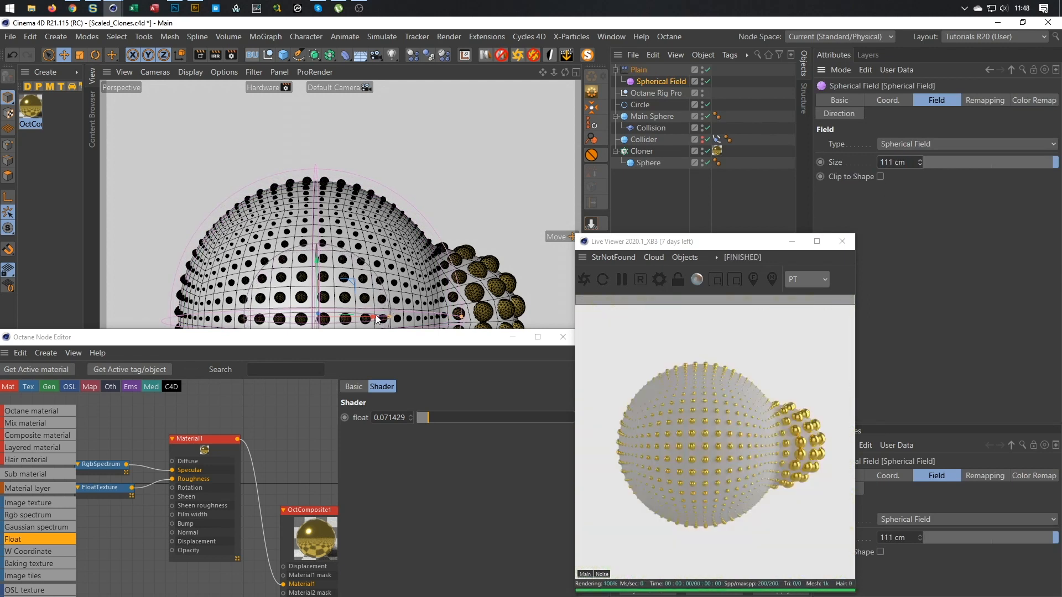
Add an Mg color shader node between the two sub-materials and connect it to the composite's Material2 mask input
left_click_drag(376, 340, 409, 127)
left_click_drag(748, 247, 801, 235)
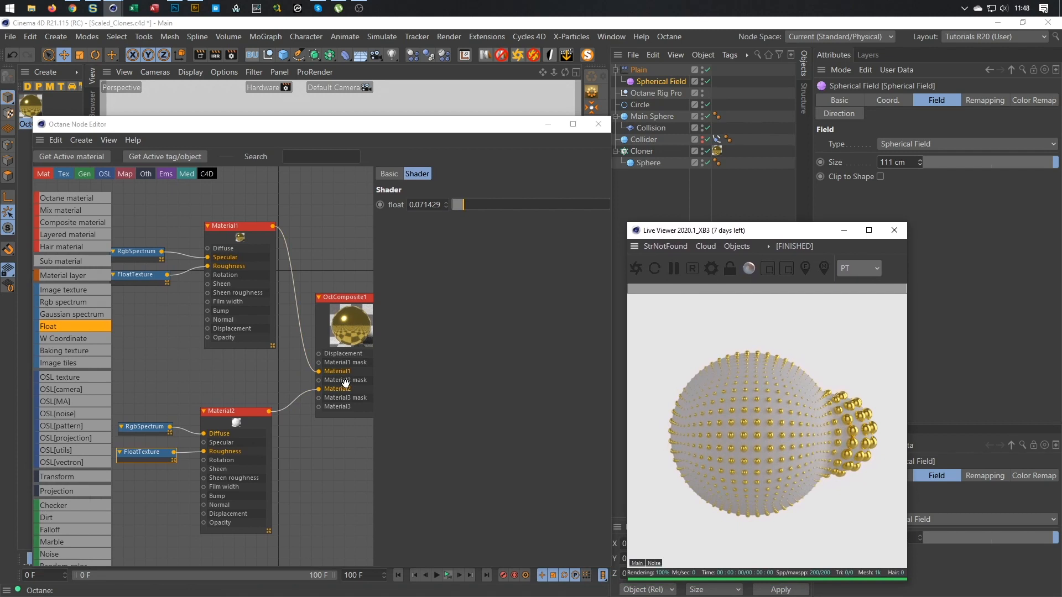
scroll(81, 506, "down", 3)
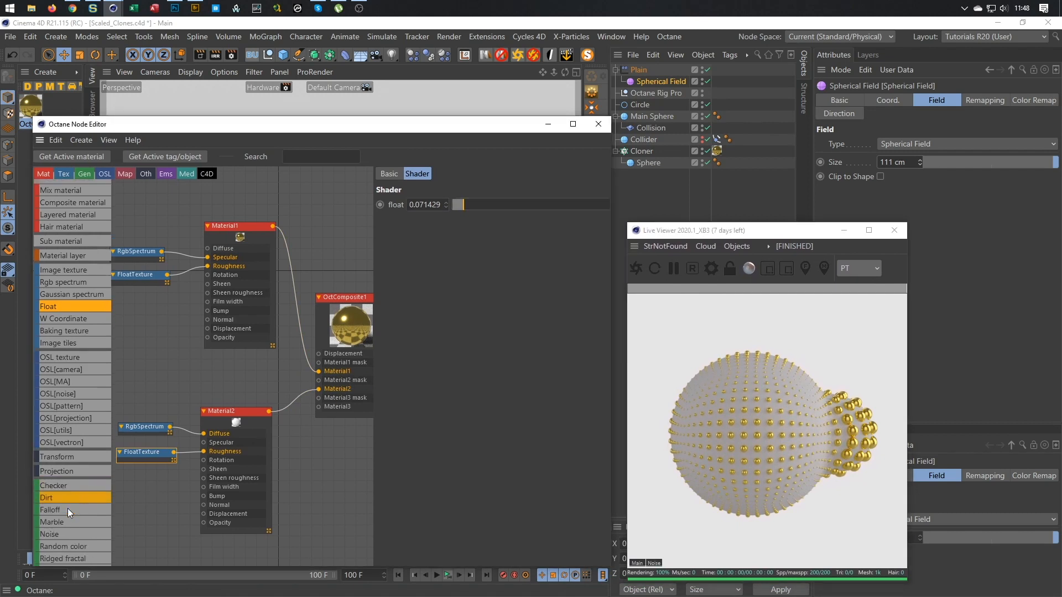
scroll(67, 508, "down", 9)
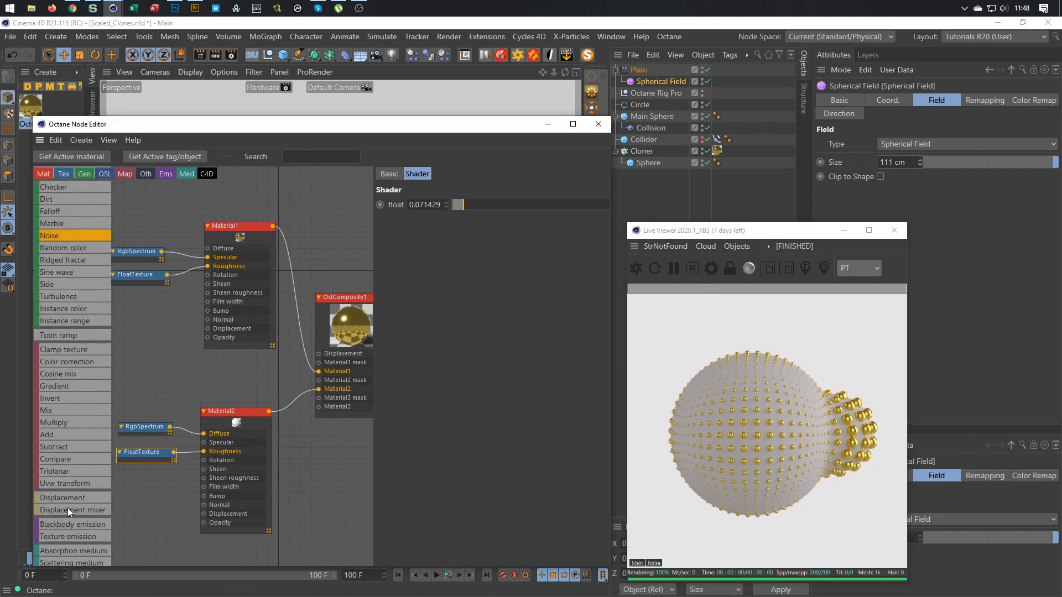
scroll(70, 507, "down", 2)
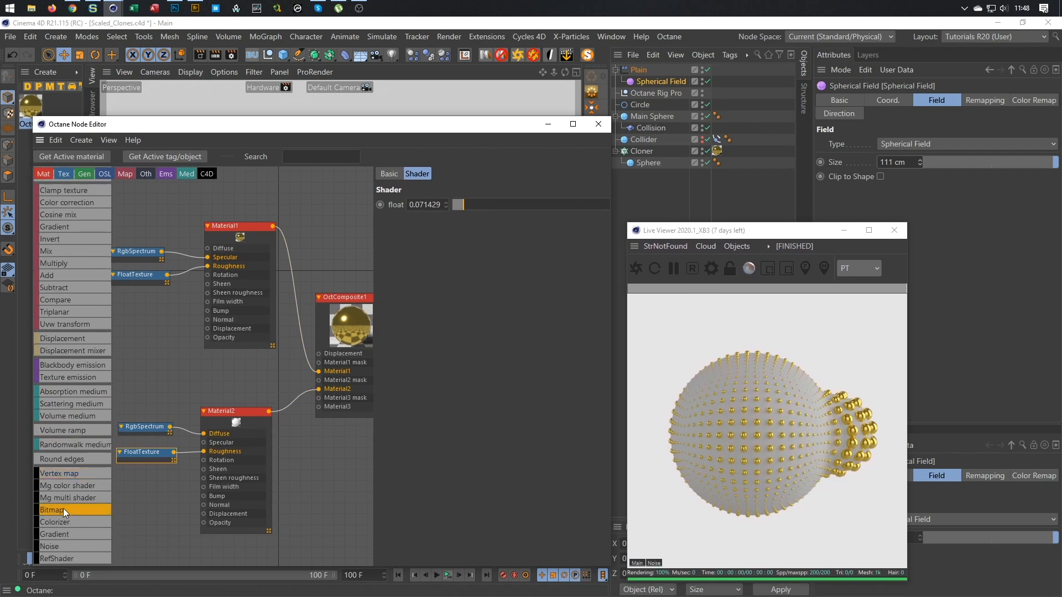
left_click_drag(72, 485, 183, 465)
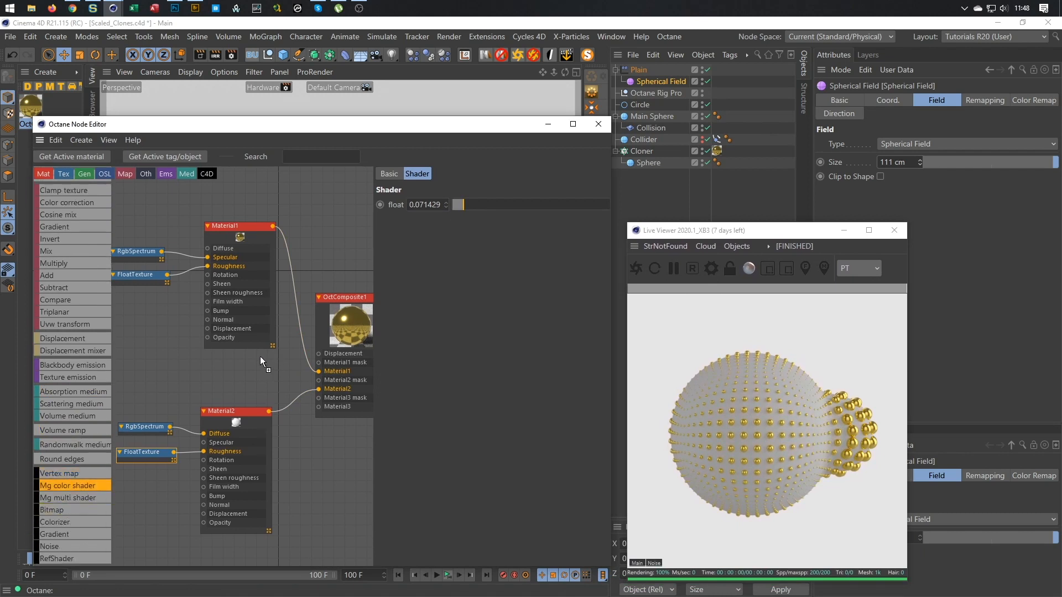
left_click_drag(217, 363, 318, 389)
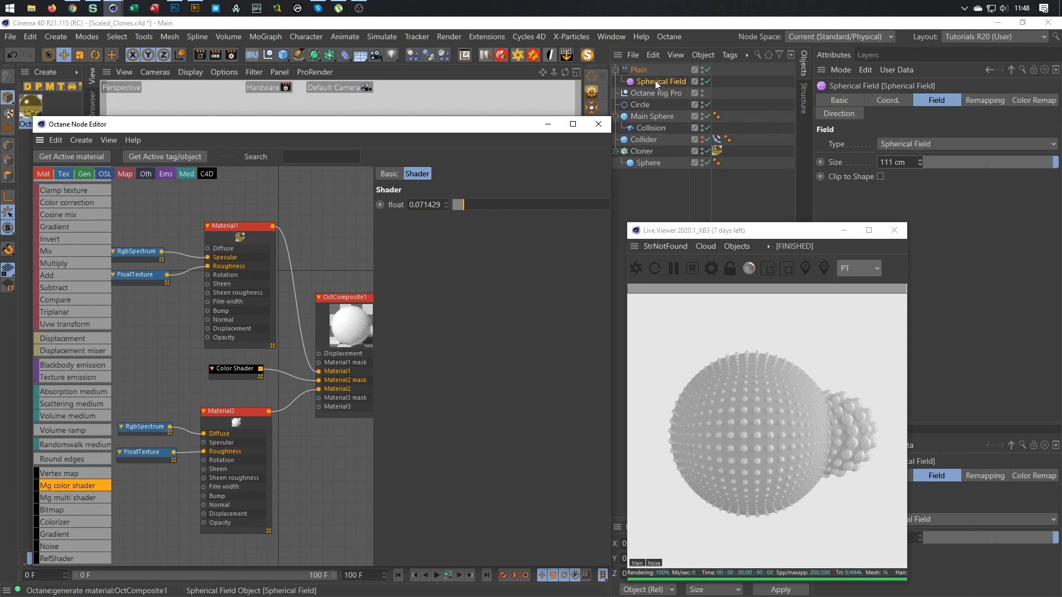
Set the Plain effector's Color Mode to Custom Color and make the color black with a value of 0%
left_click(640, 70)
left_click_drag(763, 230, 643, 195)
left_click(947, 100)
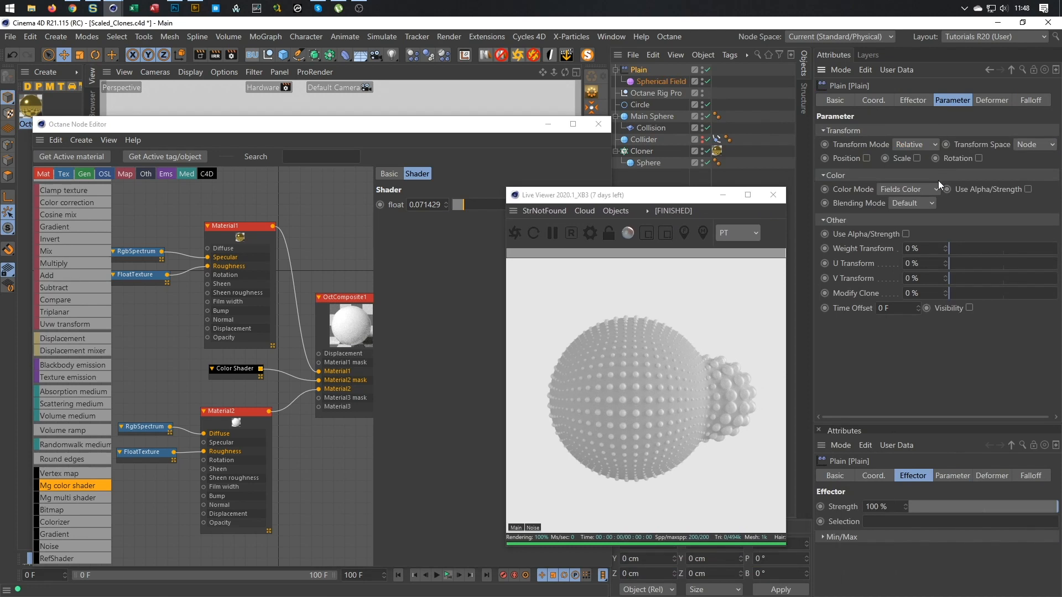
left_click(920, 191)
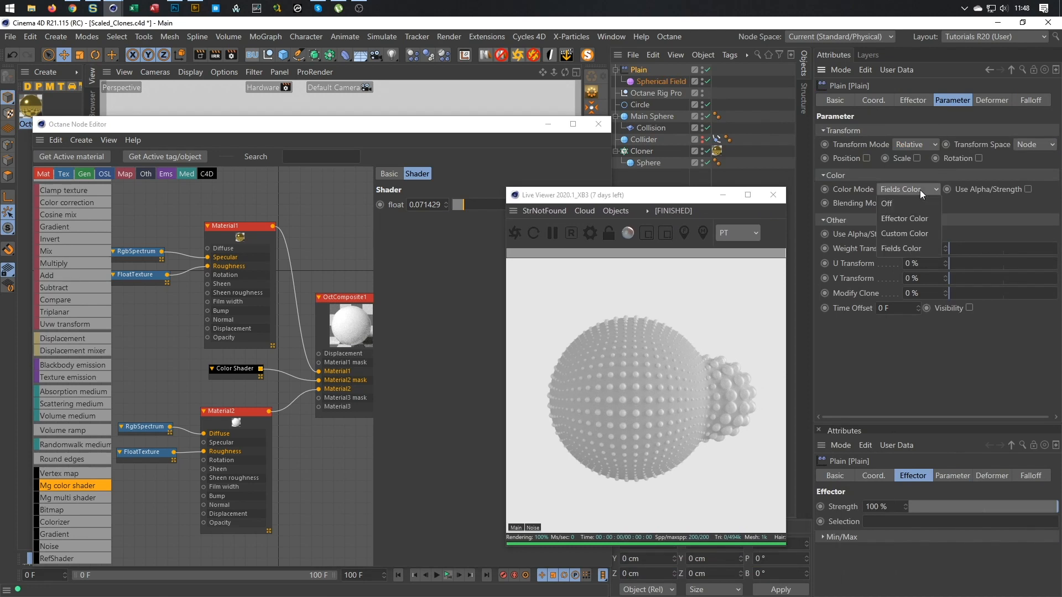
left_click(915, 233)
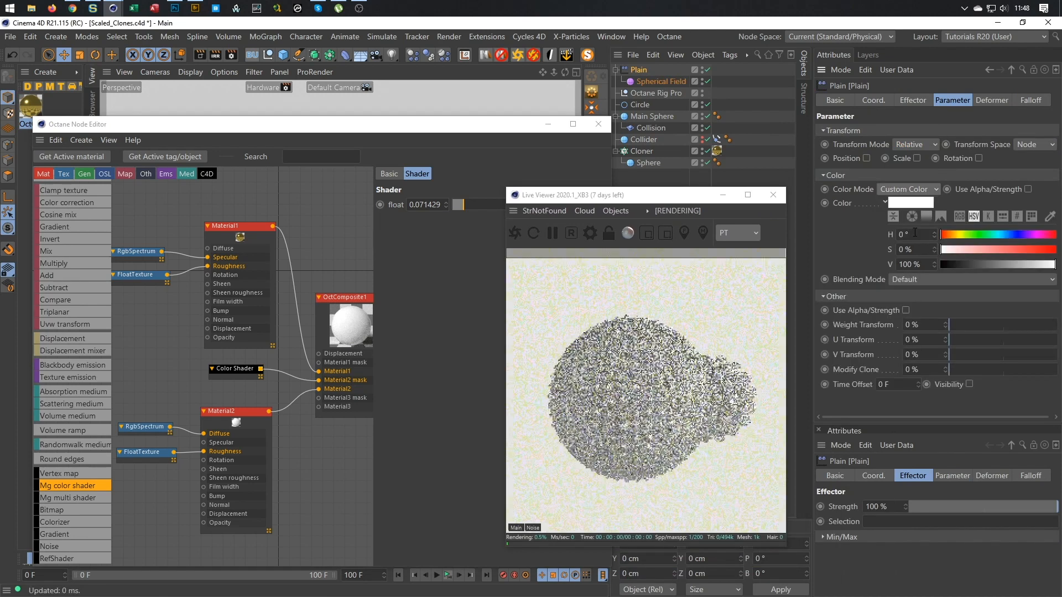
left_click_drag(984, 263, 920, 270)
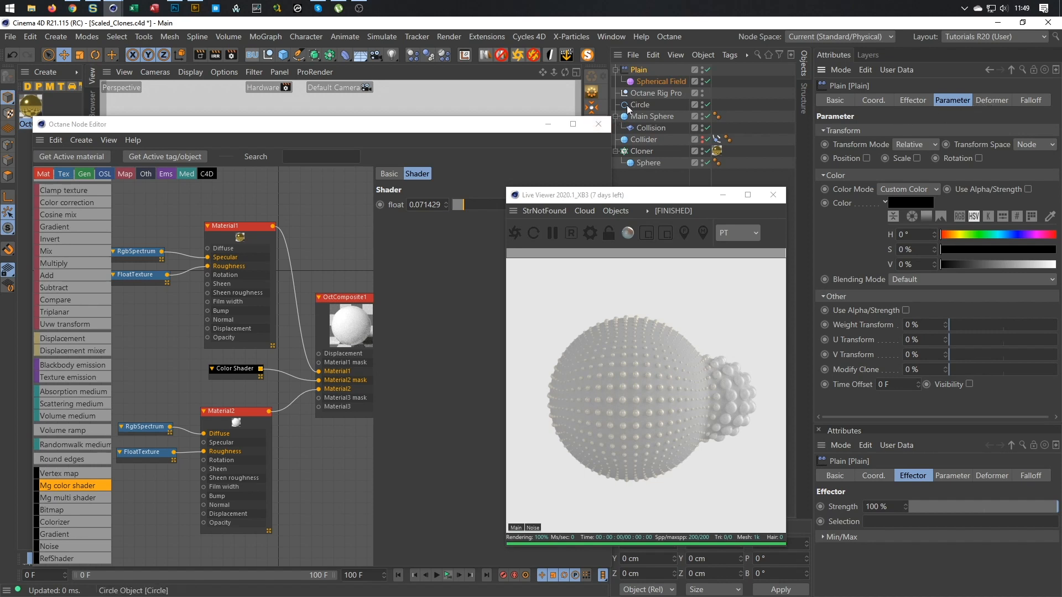
Try different sizes for the Spherical Field and set its size to 115 cm
left_click(659, 82)
left_click_drag(921, 161, 920, 159)
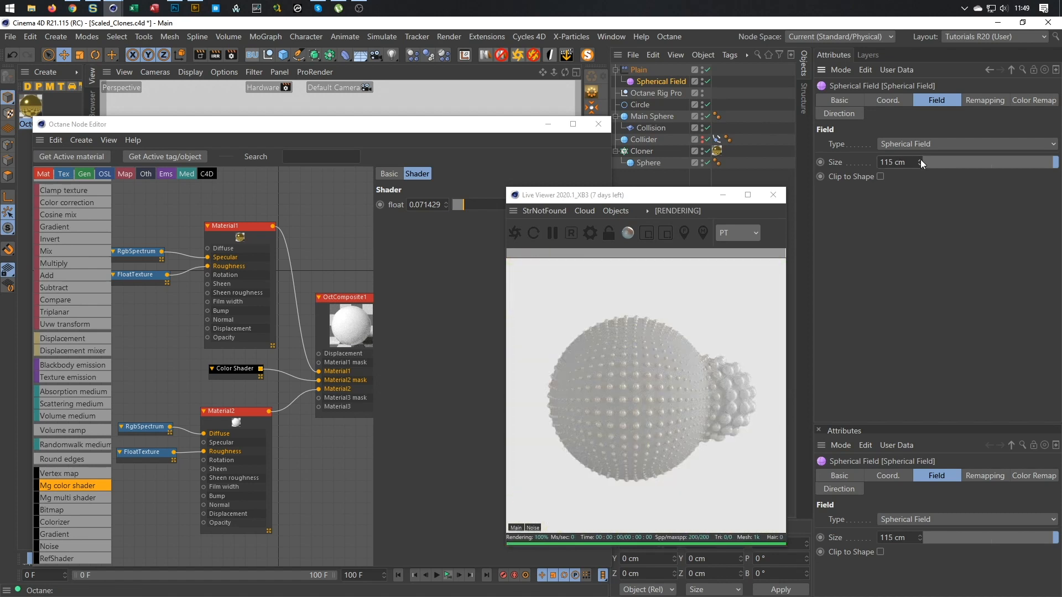
left_click(1057, 162)
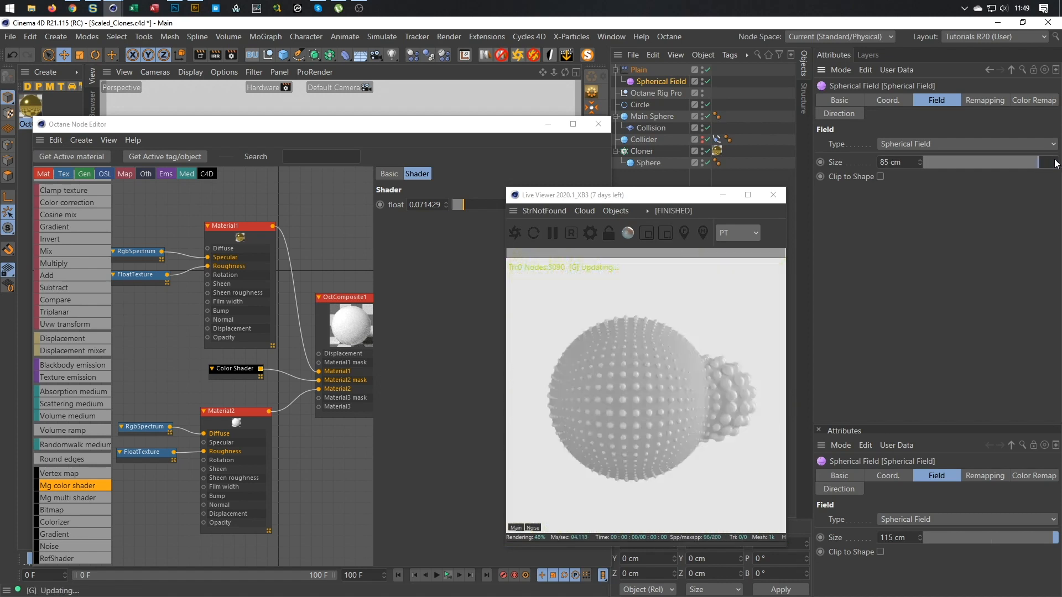
left_click_drag(921, 160, 920, 174)
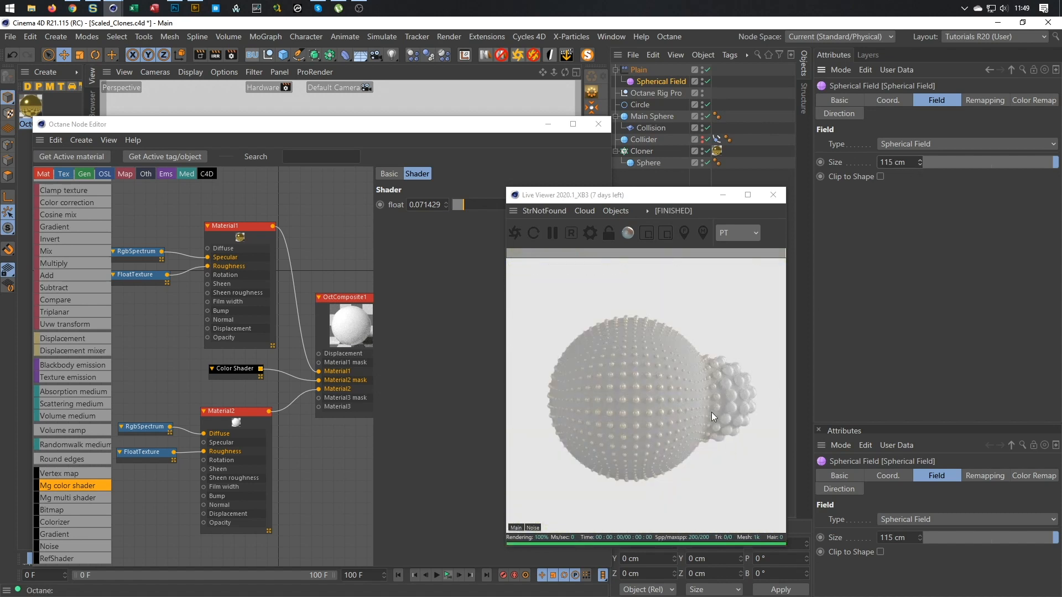
Invert the Spherical Field's remapping and set its Inner Offset to 90%
left_click(982, 102)
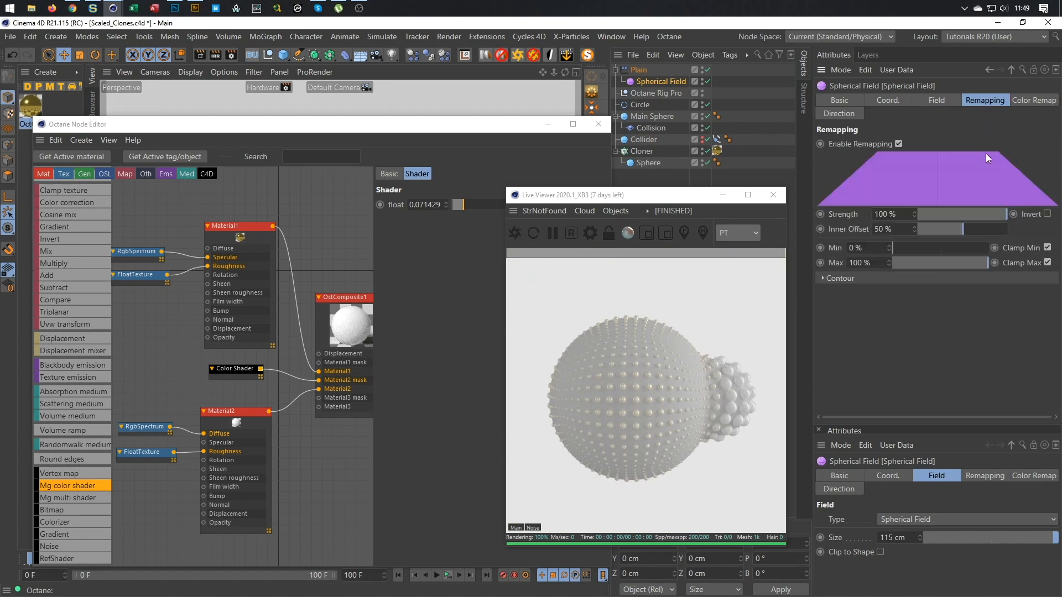
left_click(1047, 214)
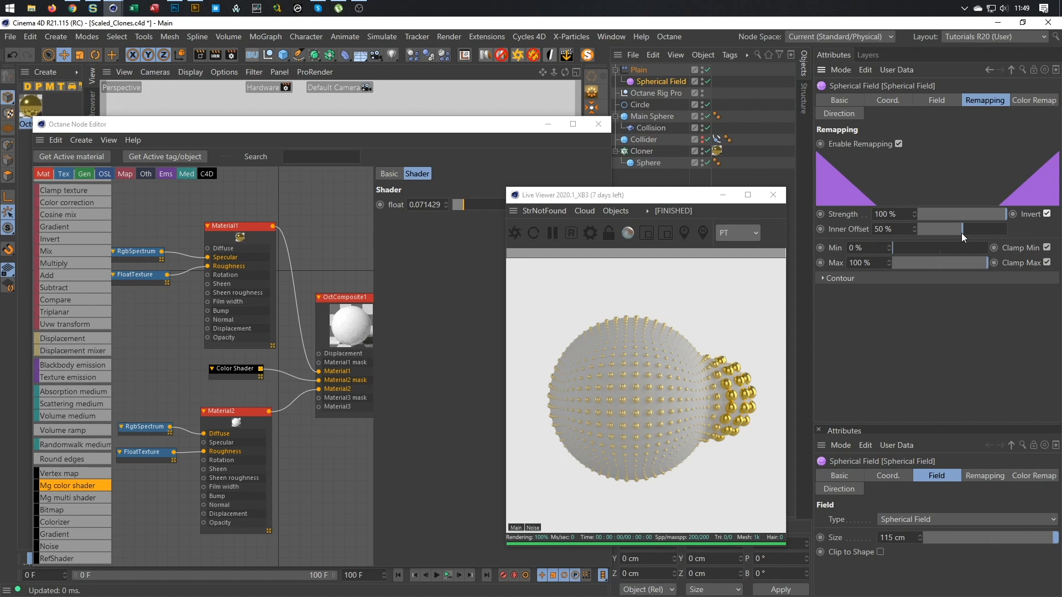
left_click_drag(960, 229, 998, 227)
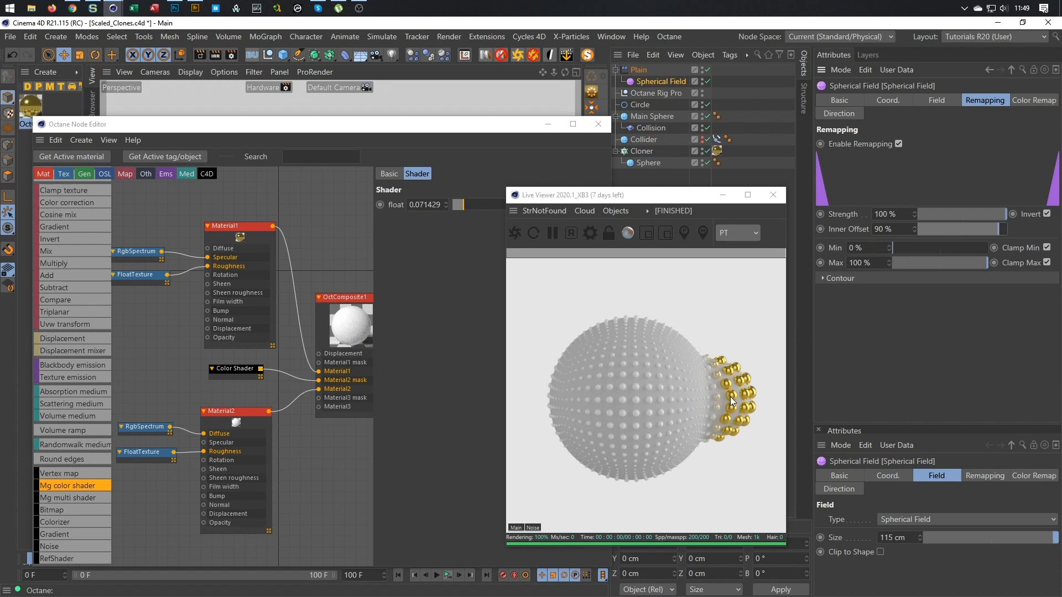
right_click_drag(698, 405, 712, 398)
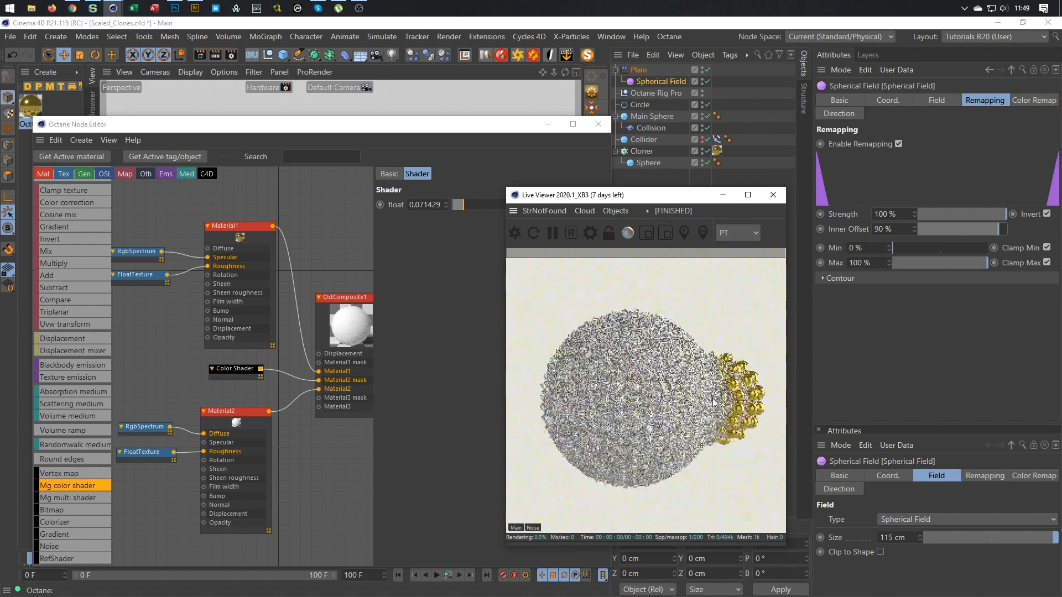
Fine-tune the Spherical Field's size to 111 cm while checking the gold transition in the render
middle_click_drag(713, 399, 710, 389)
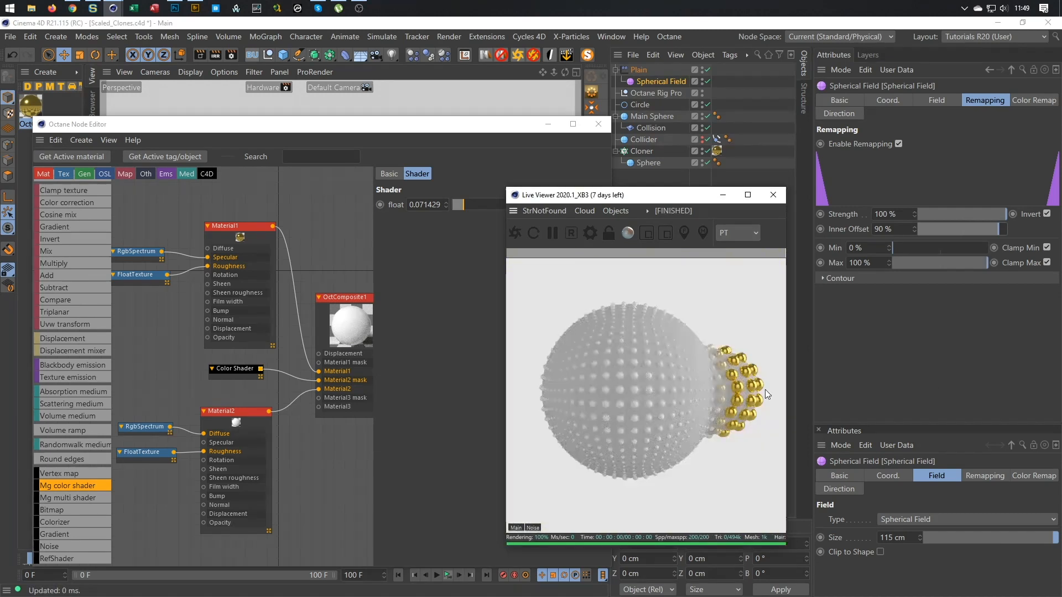
left_click(937, 98)
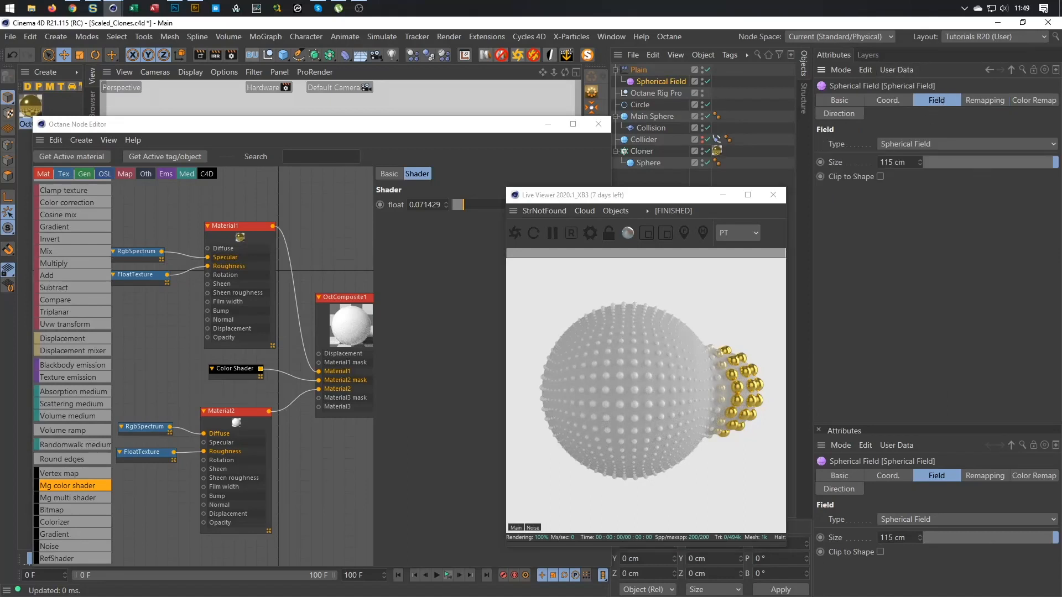
left_click(920, 165)
left_click(921, 165)
left_click(920, 165)
left_click(921, 164)
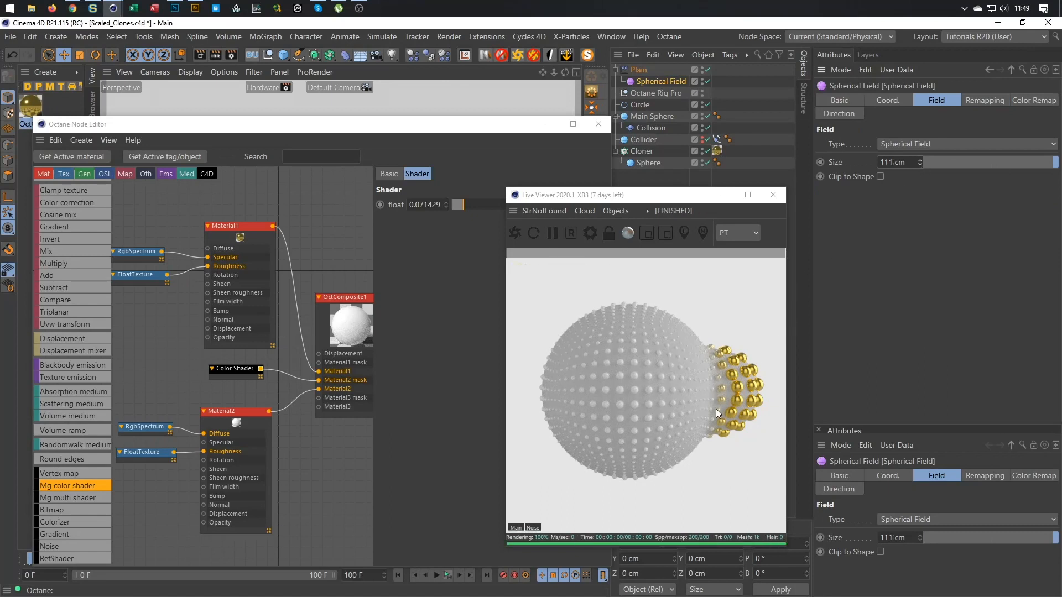
left_click(919, 168)
left_click(919, 168)
left_click(921, 160)
left_click(921, 160)
Save the scene and close the material's node editor
left_click_drag(689, 196, 801, 204)
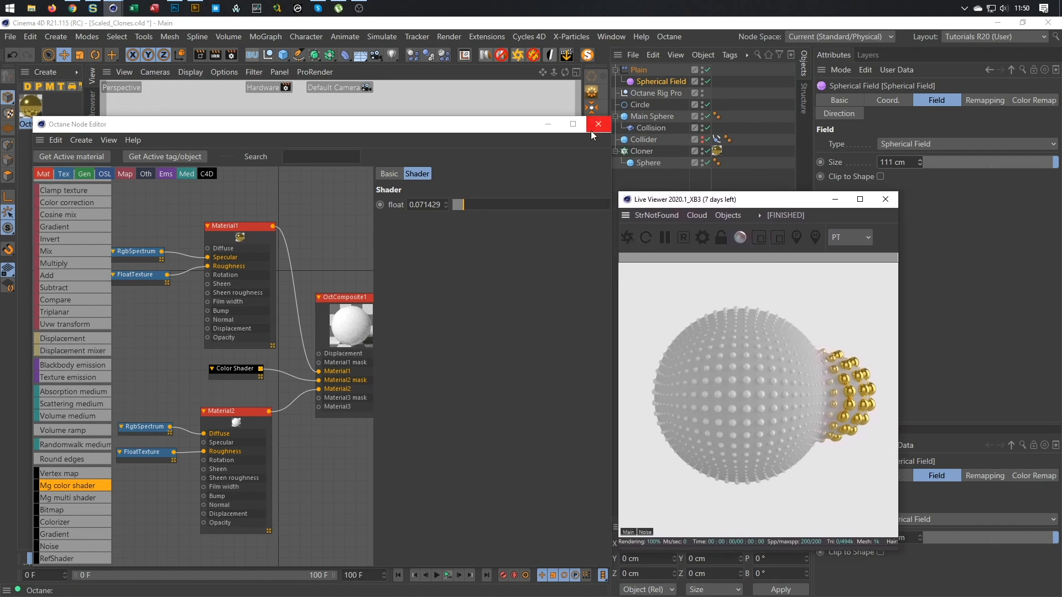
key("ctrl+s")
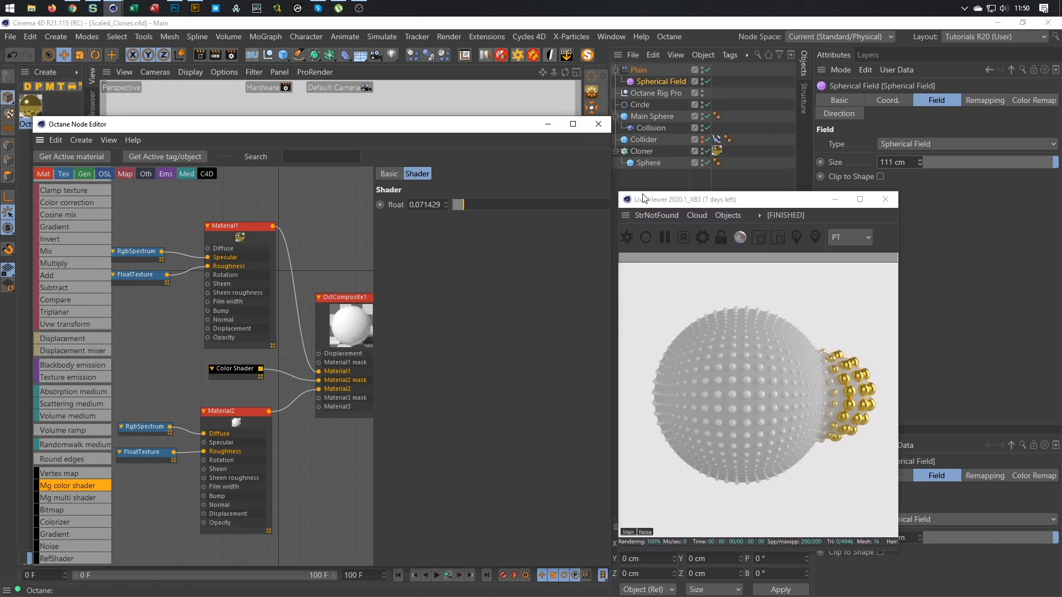
left_click(600, 124)
Try a larger clone scale on the Cloner and set its Scale to 157%
left_click(646, 151)
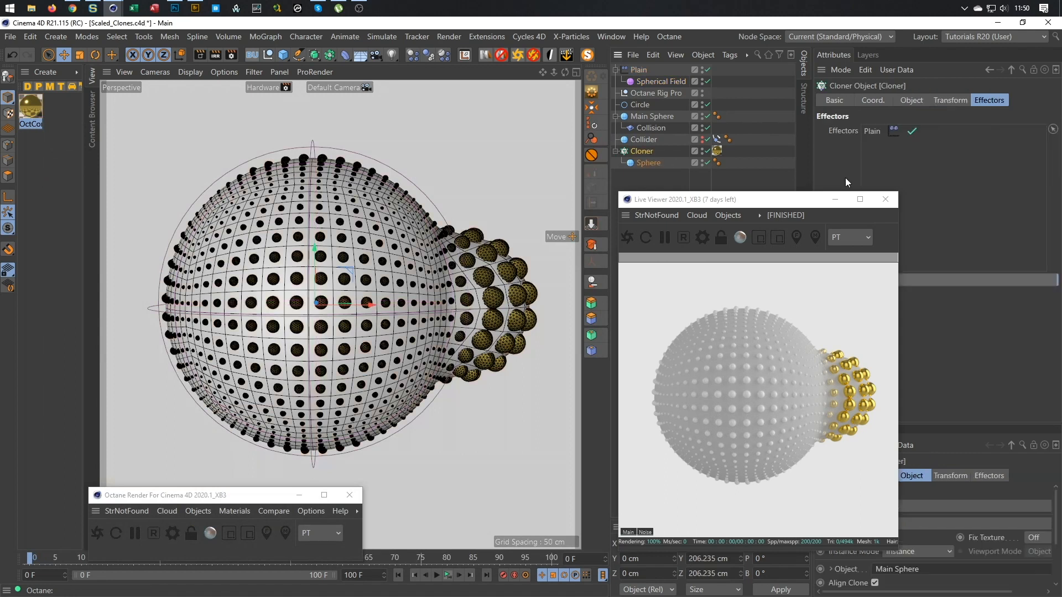
left_click(666, 162)
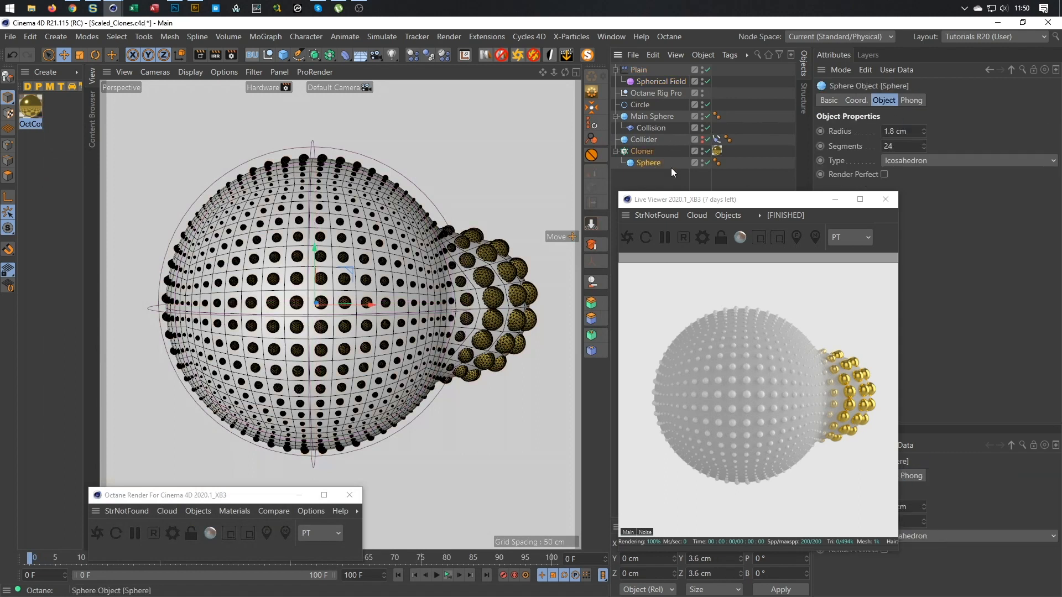
left_click(645, 151)
left_click(912, 101)
left_click_drag(782, 199, 734, 174)
left_click_drag(978, 272, 978, 239)
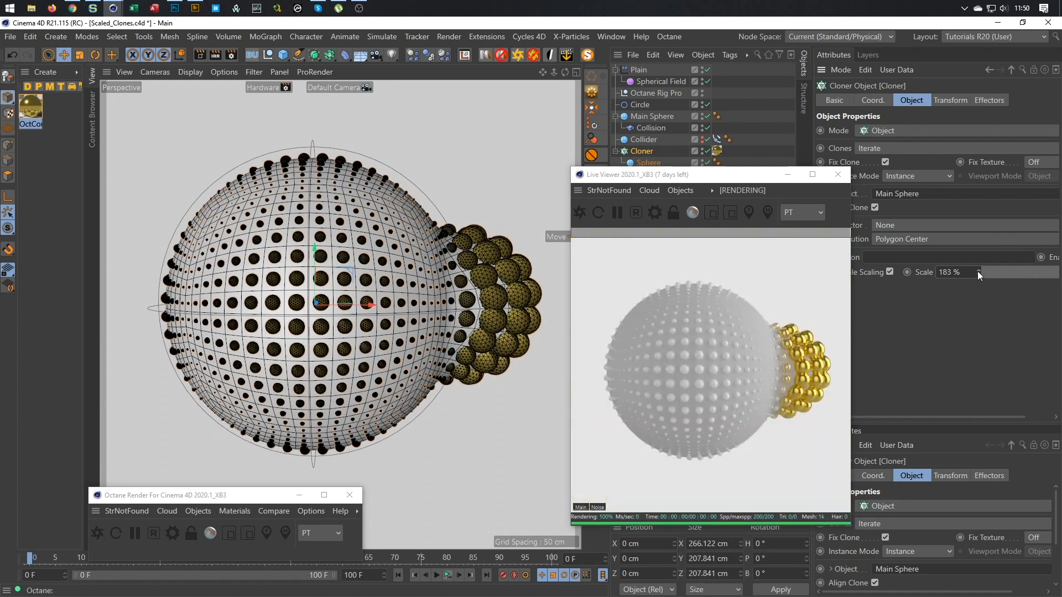
mouse_move(977, 277)
left_mouse_down()
mouse_move(977, 290)
mouse_move(977, 276)
left_mouse_up()
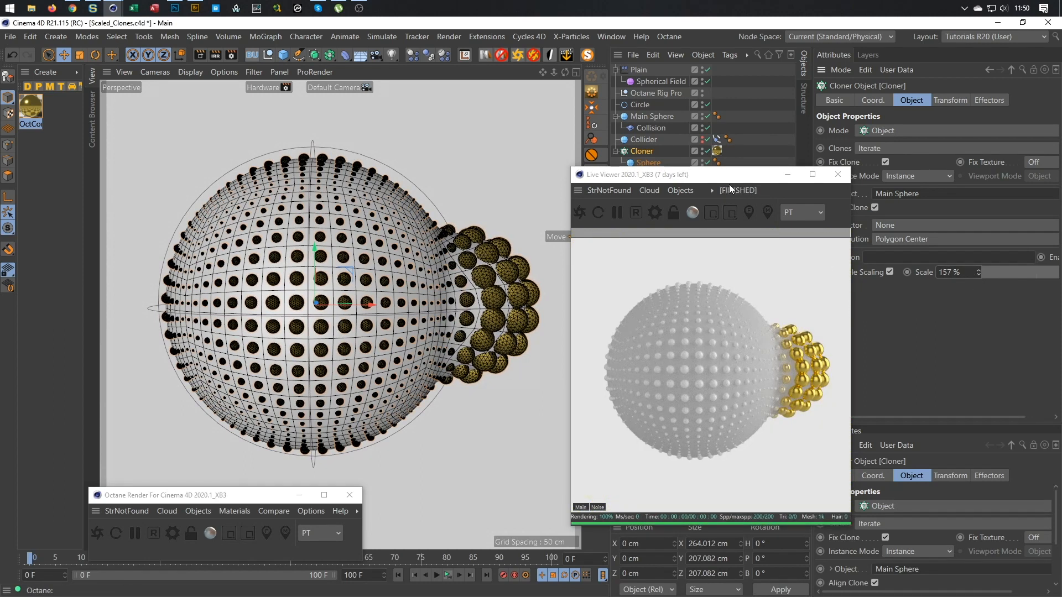
Try different Align to Spline positions for the Collider to preview the moving bulge, and reset the position to 0%
left_click_drag(735, 179, 833, 209)
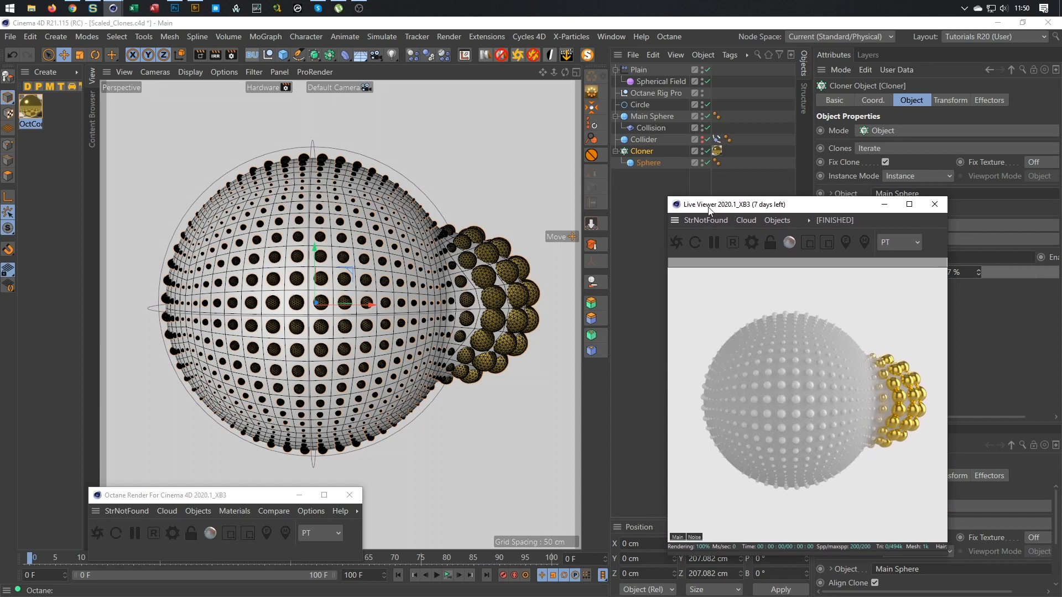
left_click(717, 139)
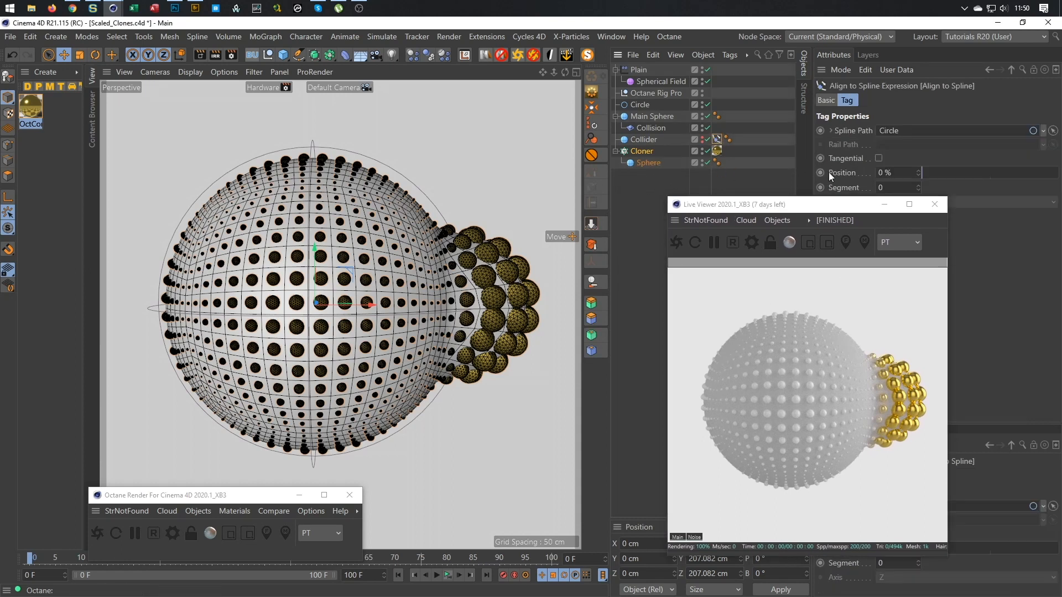
left_click_drag(918, 171, 910, 177)
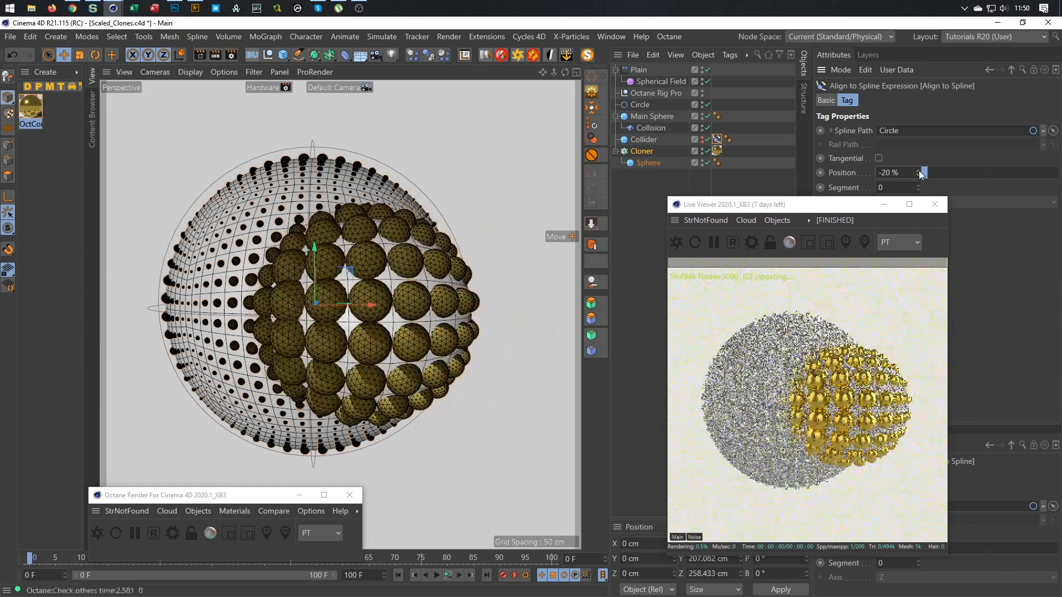
mouse_move(921, 171)
left_mouse_down()
mouse_move(921, 184)
mouse_move(920, 175)
left_mouse_up()
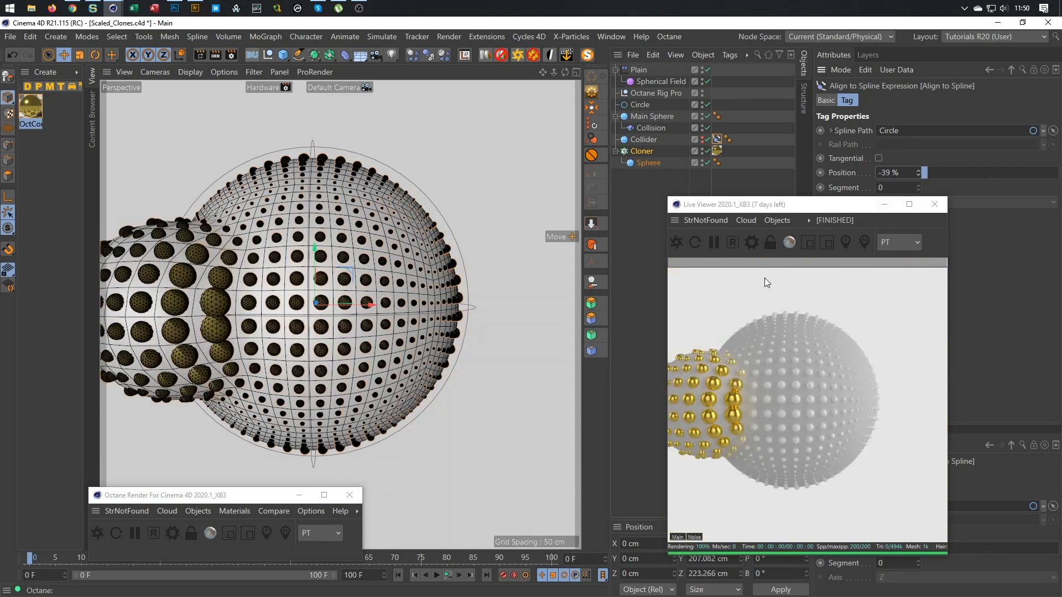
left_click_drag(917, 170, 917, 153)
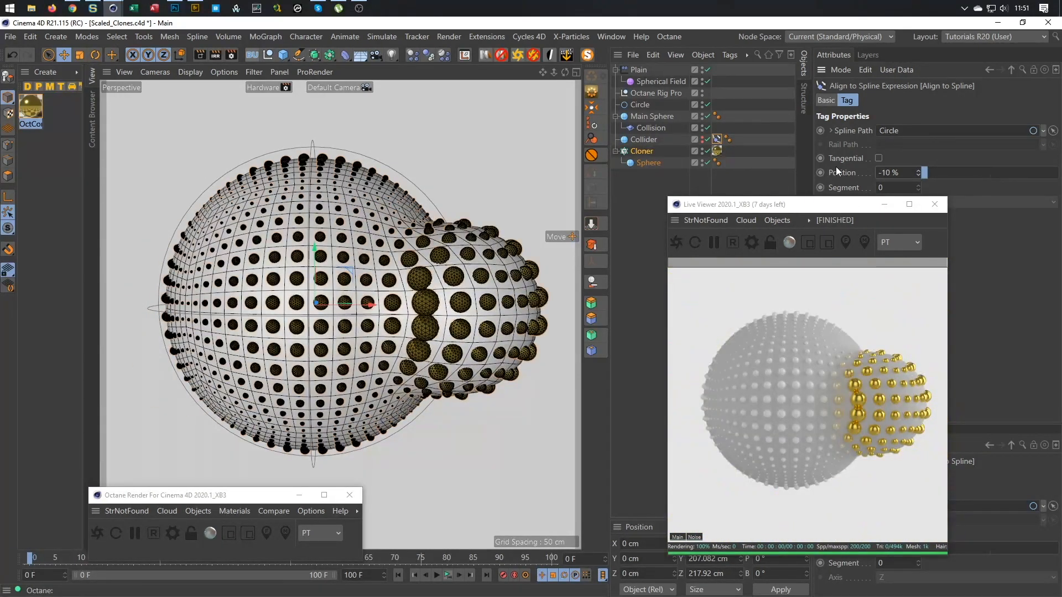
right_click(919, 174)
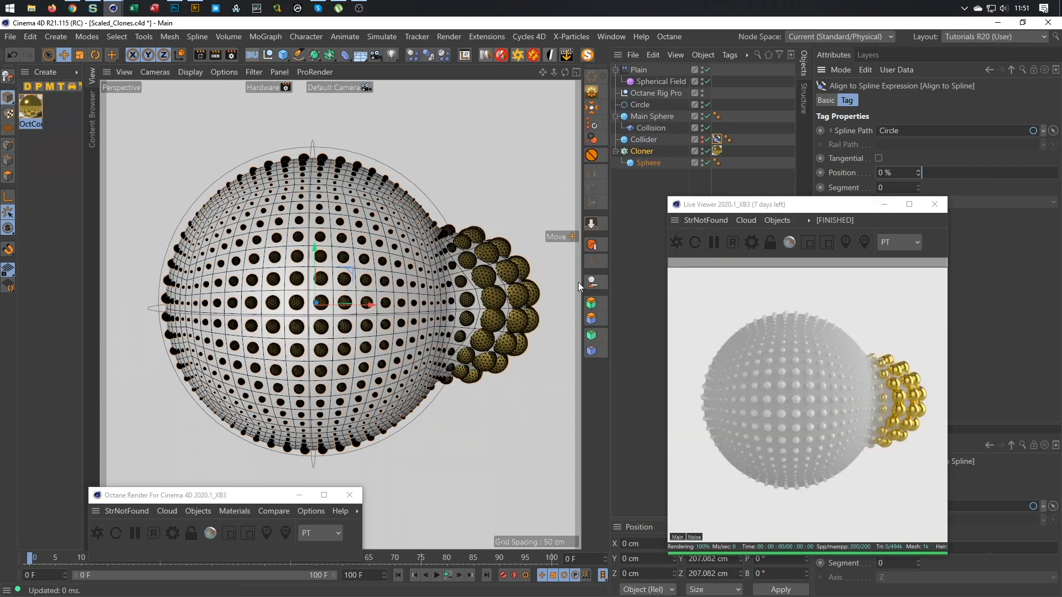
Add a camera, look through it, and set its heading and pitch rotation to 0°
left_click(380, 59)
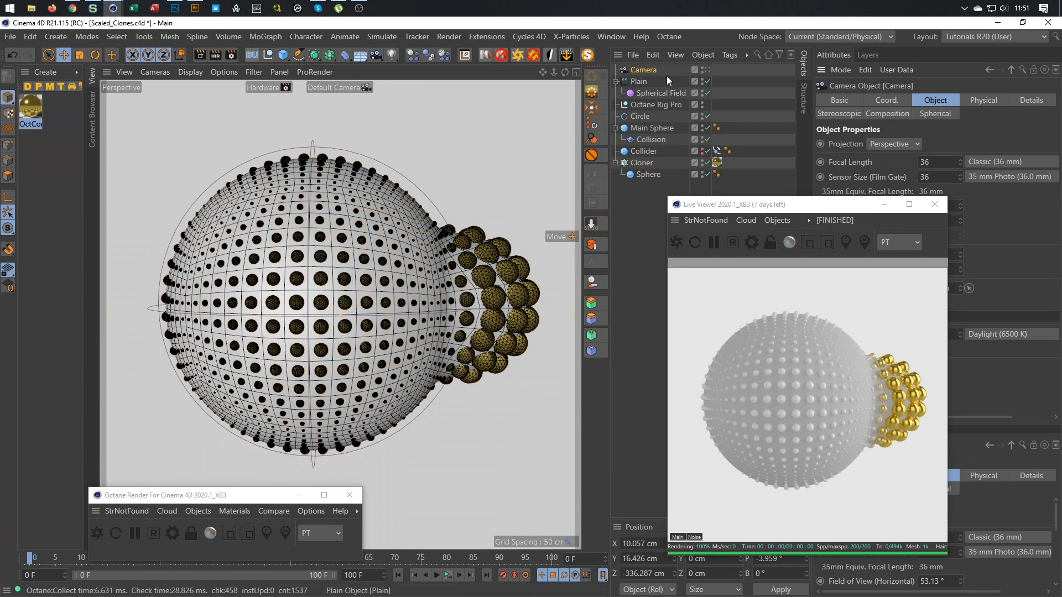
left_click(706, 70)
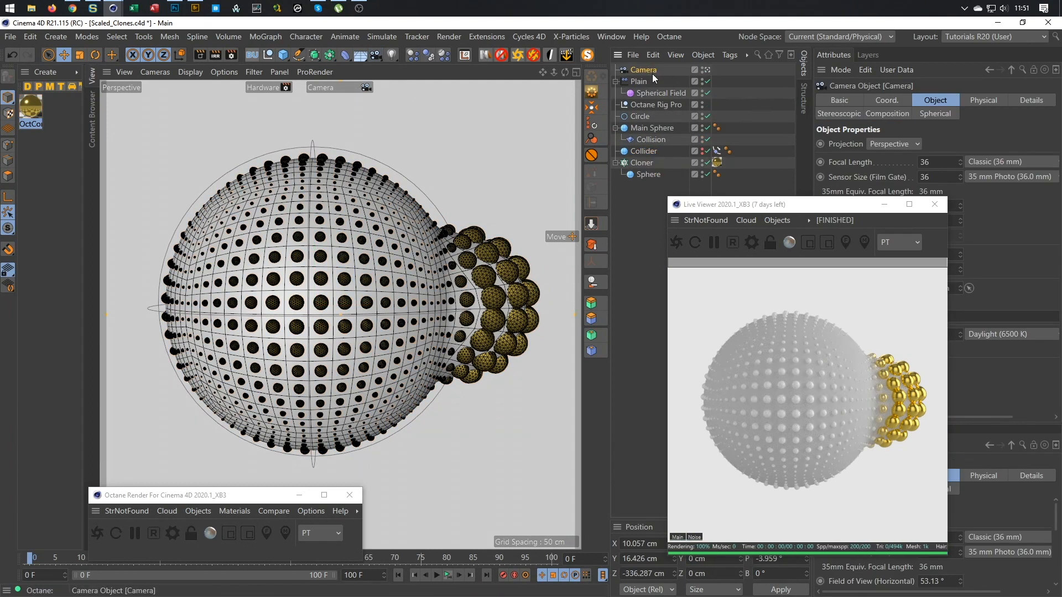
left_click(900, 101)
double_click(1036, 146)
type("0")
key("Tab")
type("0")
key("Tab")
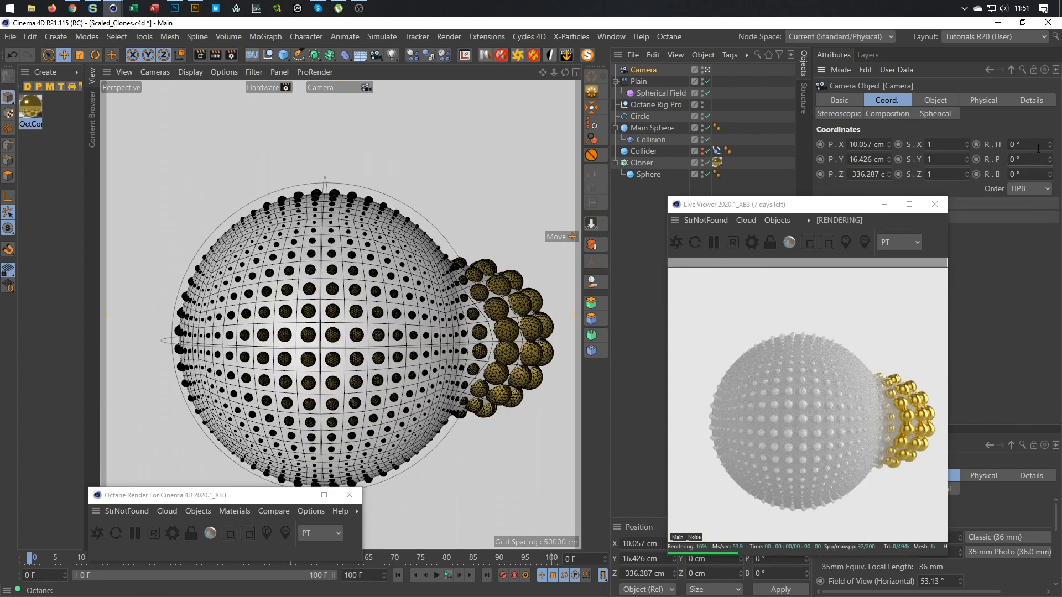
Set the camera's X and Y position to 0 cm and move it back to about -398 cm in Z
left_click(872, 145)
type("0")
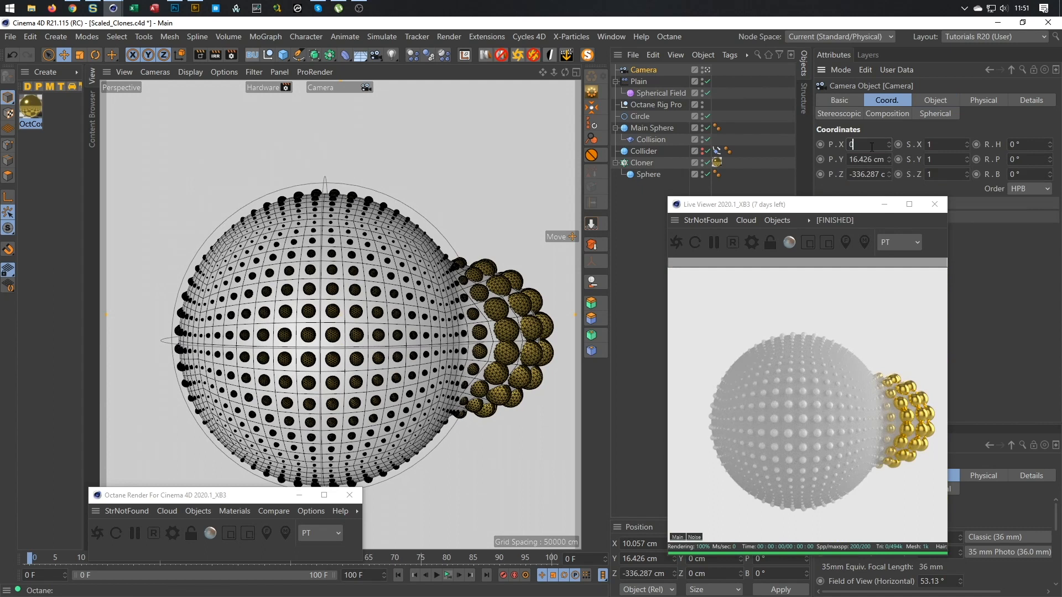
key("Tab")
type("0")
key("Return")
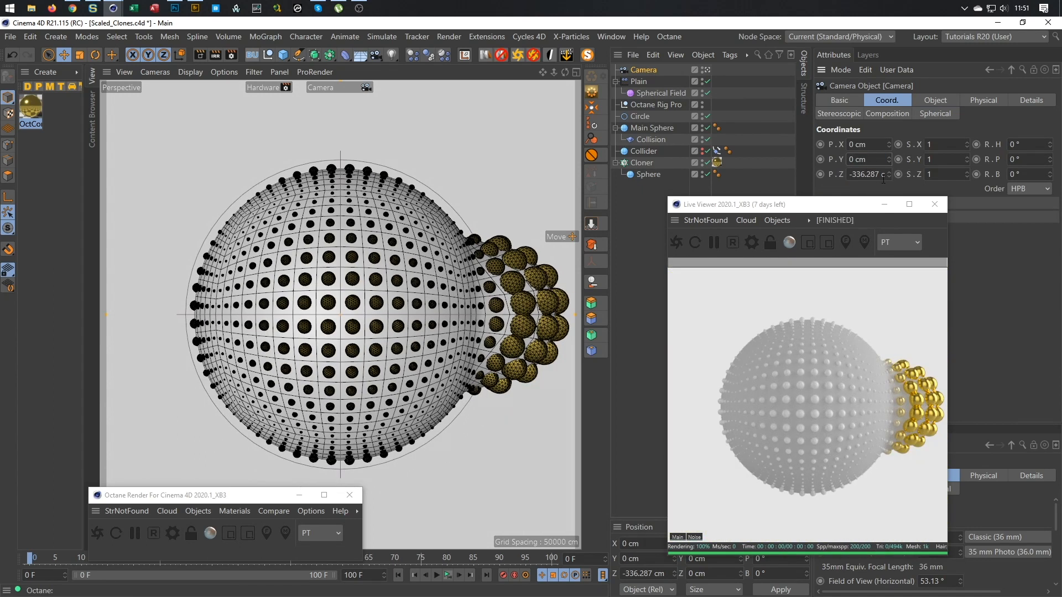
mouse_move(888, 175)
left_mouse_down()
mouse_move(888, 194)
mouse_move(888, 174)
left_mouse_up()
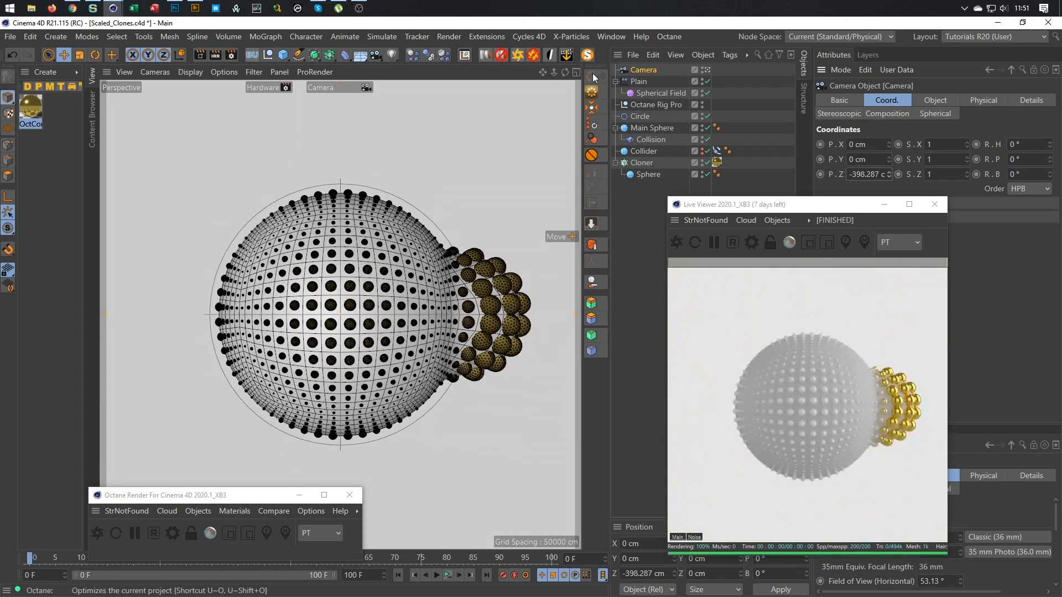
Lock the camera with a Protection tag and save the scene
left_click(595, 157)
key("ctrl+s")
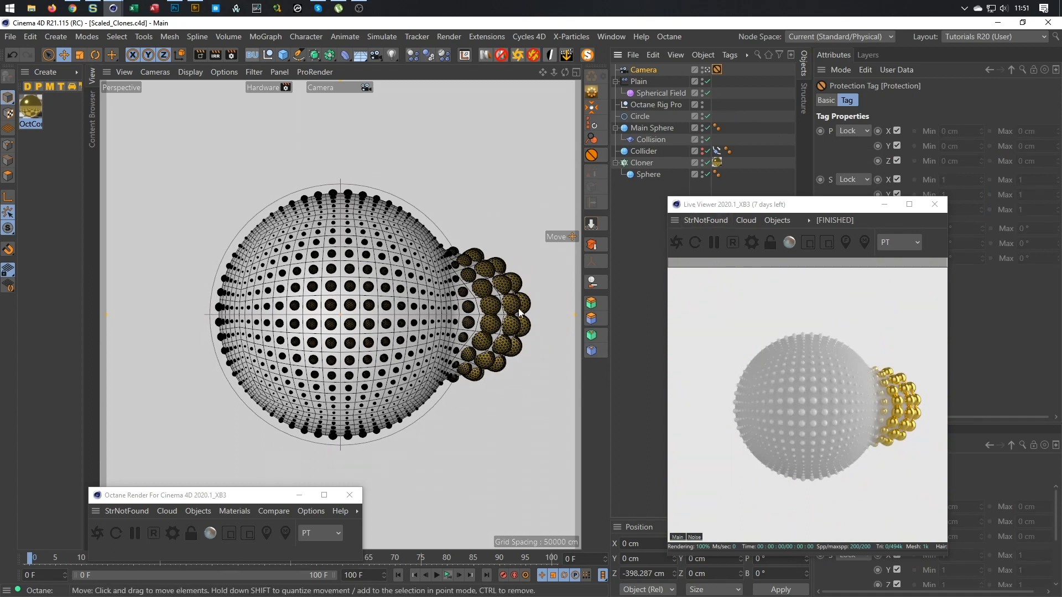
Leave the camera view and examine the clones at the transition to gold up close
left_click(705, 71)
scroll(555, 293, "up", 10)
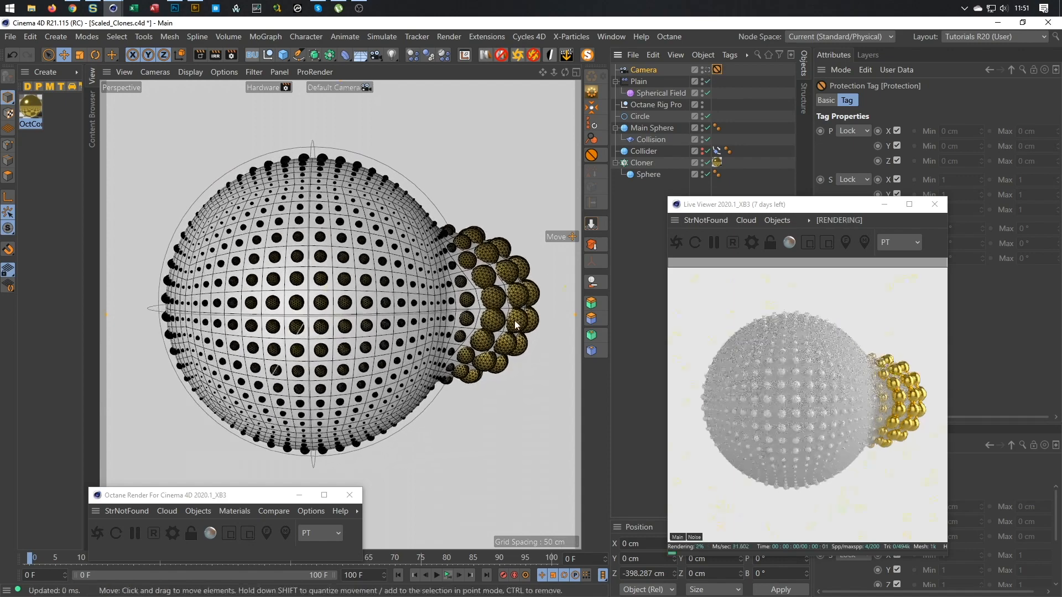
middle_click_drag(459, 273, 437, 271, "alt")
scroll(421, 320, "up", 4)
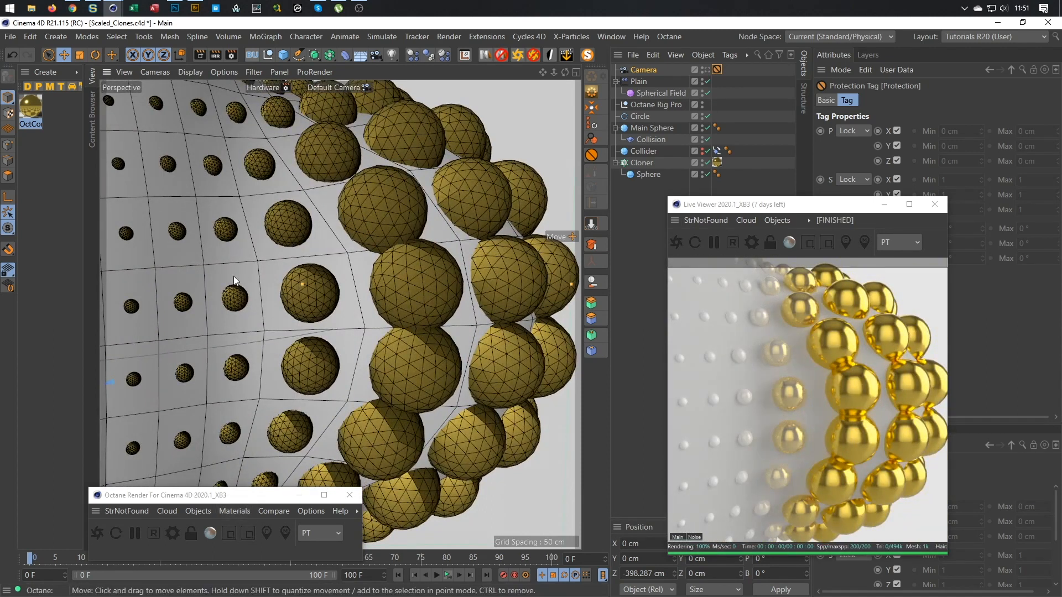
Open the composite material's node graph and move Material1's RgbSpectrum and FloatTexture nodes farther apart
left_click(31, 106)
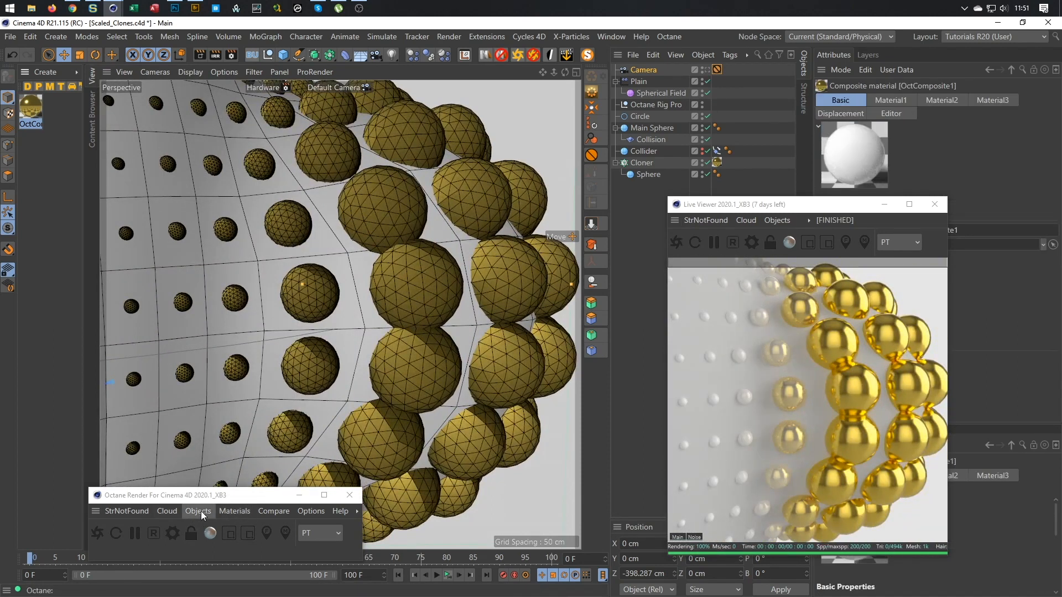
left_click(234, 511)
left_click(263, 261)
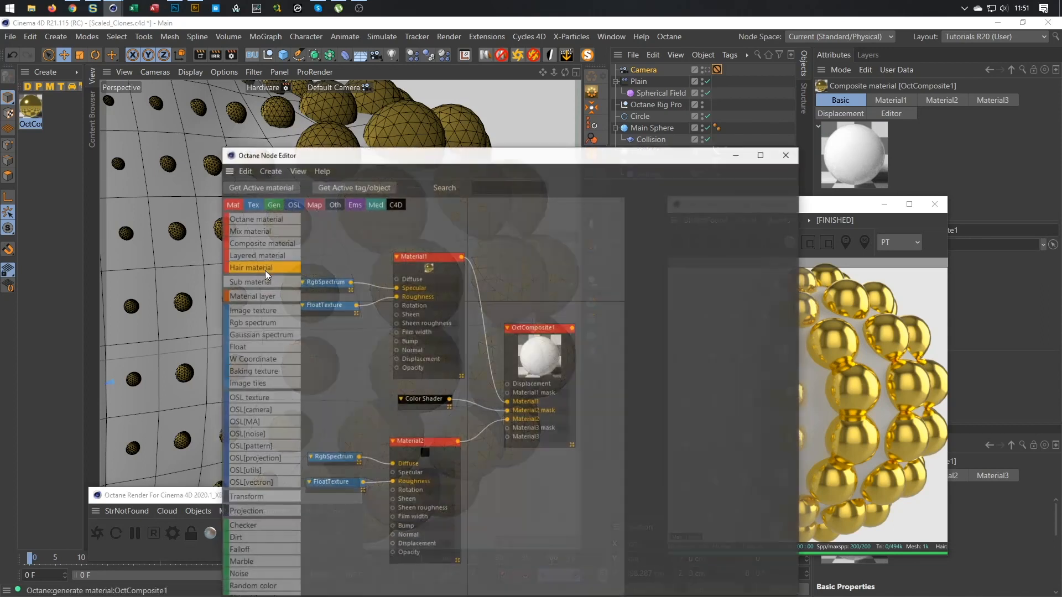
left_click_drag(409, 157, 226, 79)
middle_click_drag(174, 274, 264, 290)
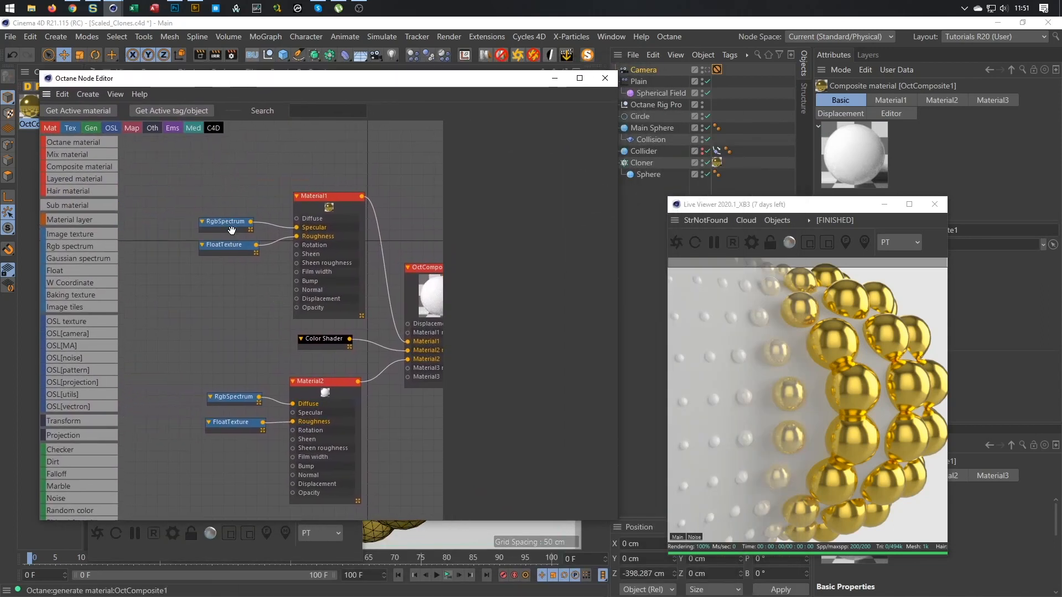
left_click_drag(226, 220, 212, 190)
left_click_drag(225, 244, 149, 265)
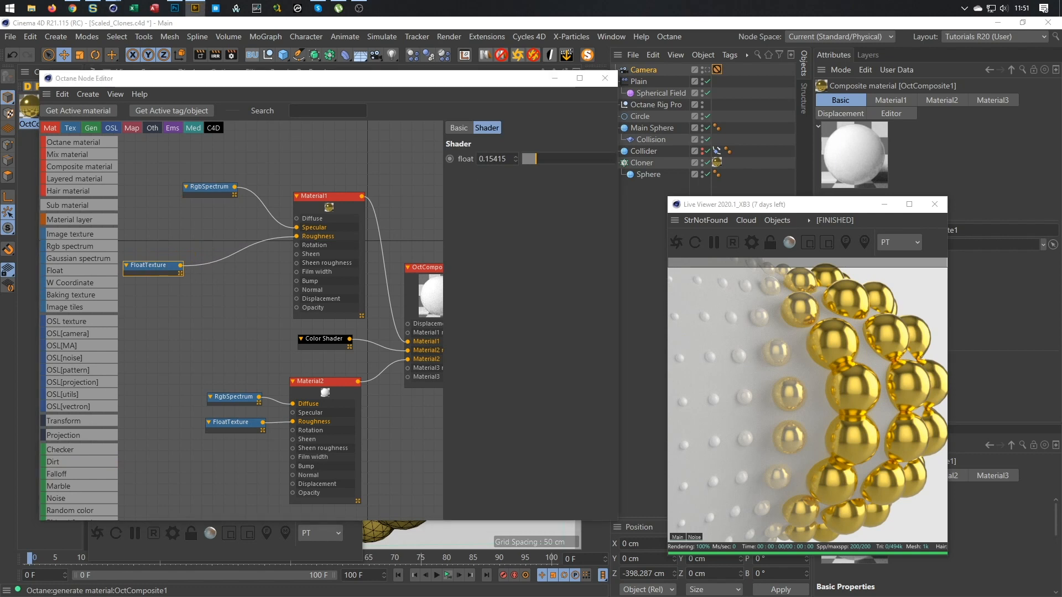
left_click_drag(173, 596, 162, 286)
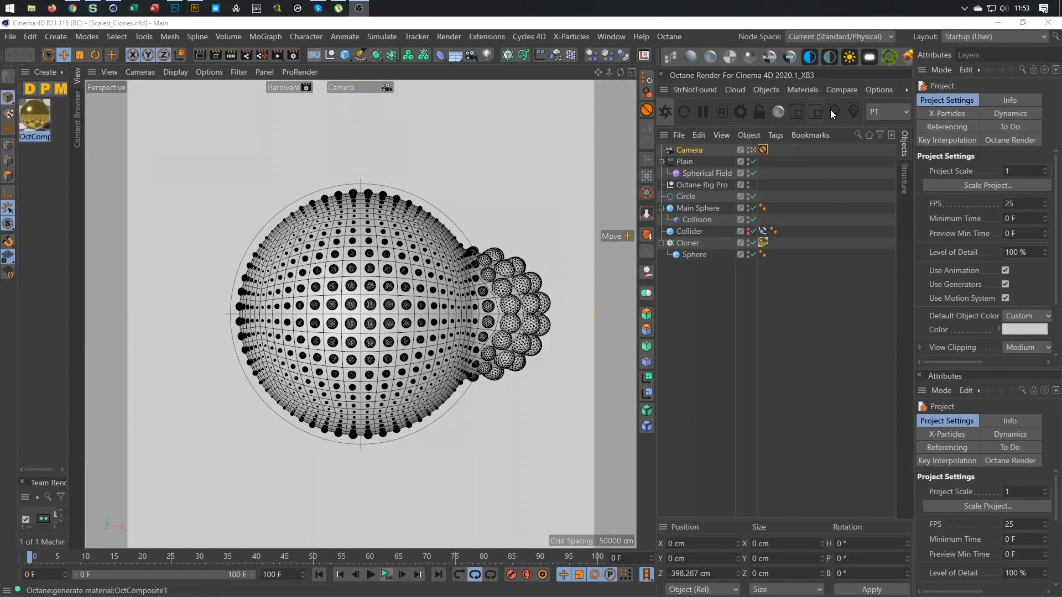
Switch to the Tutorials R20 (User) layout and open the Octane render dialog, placing it below the sphere
left_click(1010, 36)
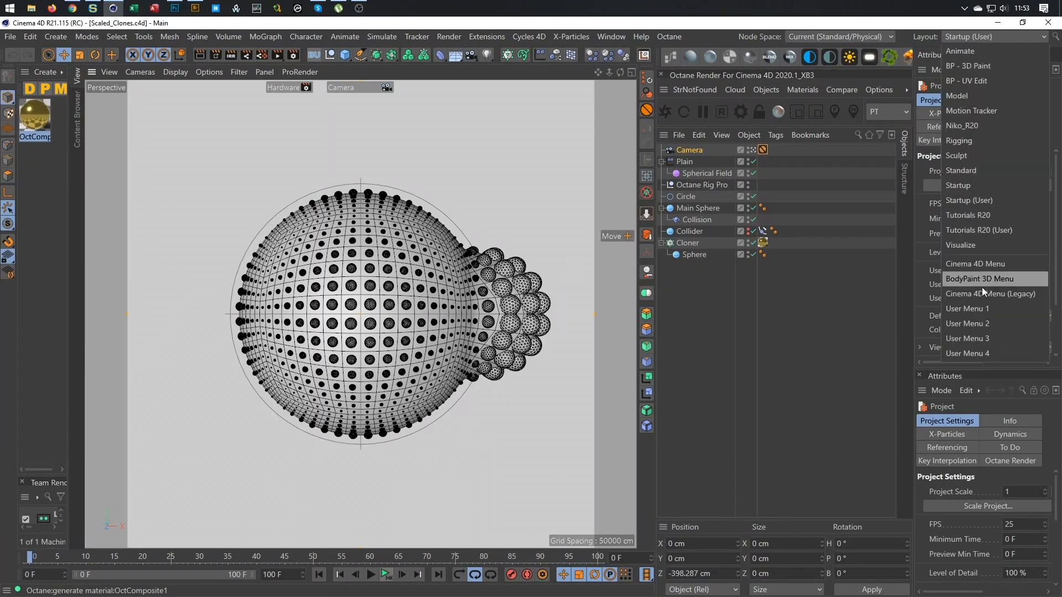
left_click(989, 227)
left_click(636, 37)
left_click(672, 71)
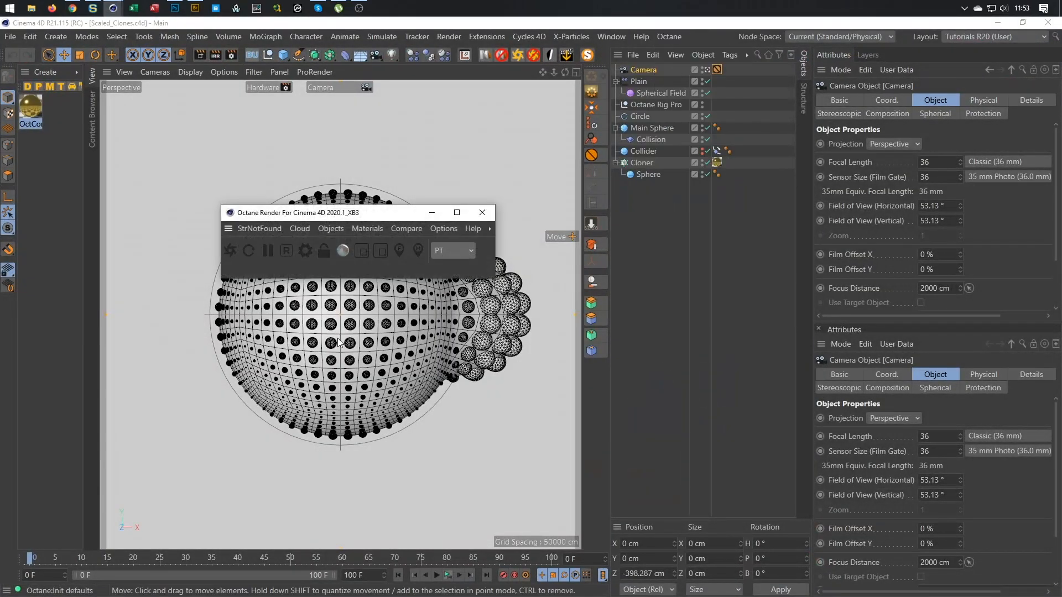
left_click_drag(350, 221, 206, 496)
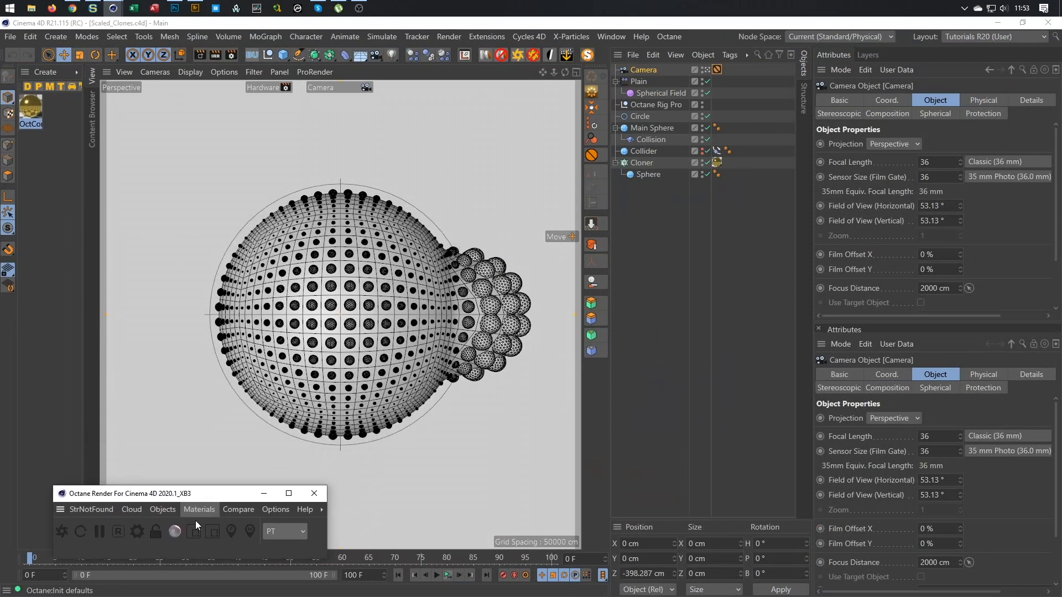
Start the Octane live render and arrange the Live Viewer and Octane windows clear of the sphere
left_click(65, 533)
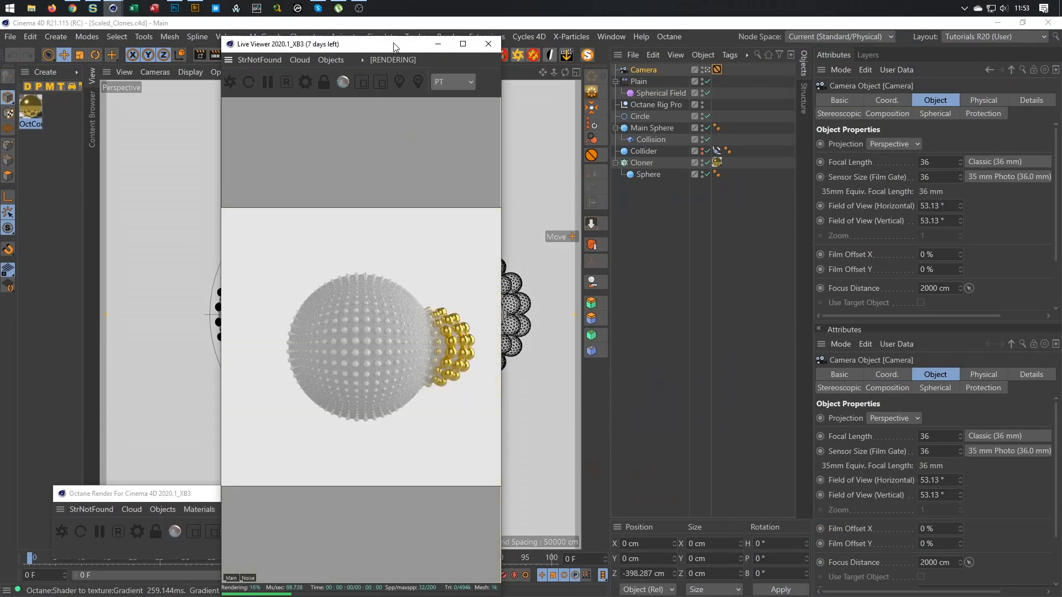
left_click_drag(388, 38, 781, 227)
left_click_drag(224, 502, 193, 525)
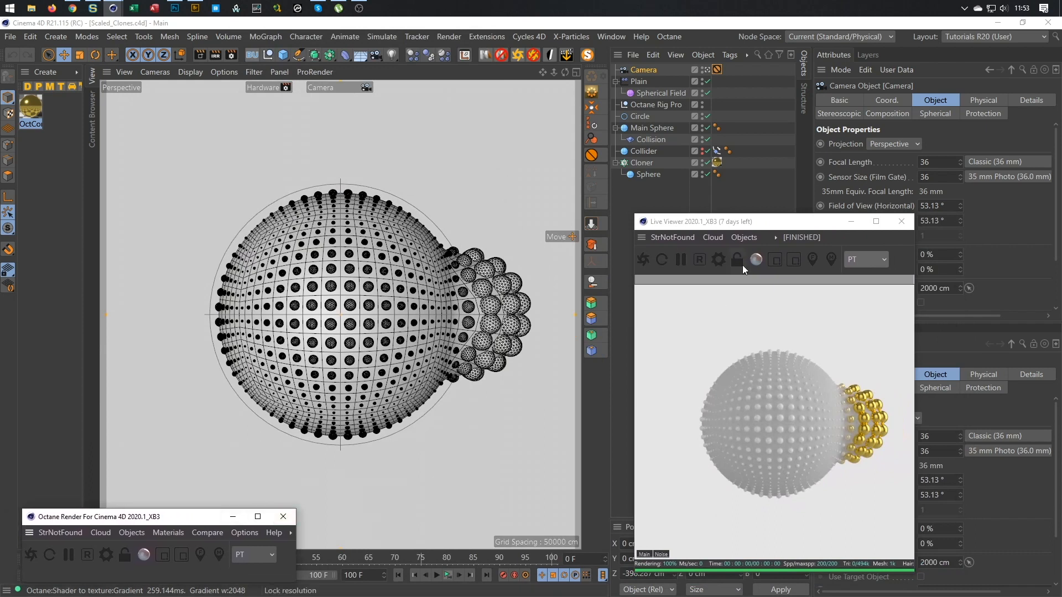
left_click_drag(776, 223, 782, 226)
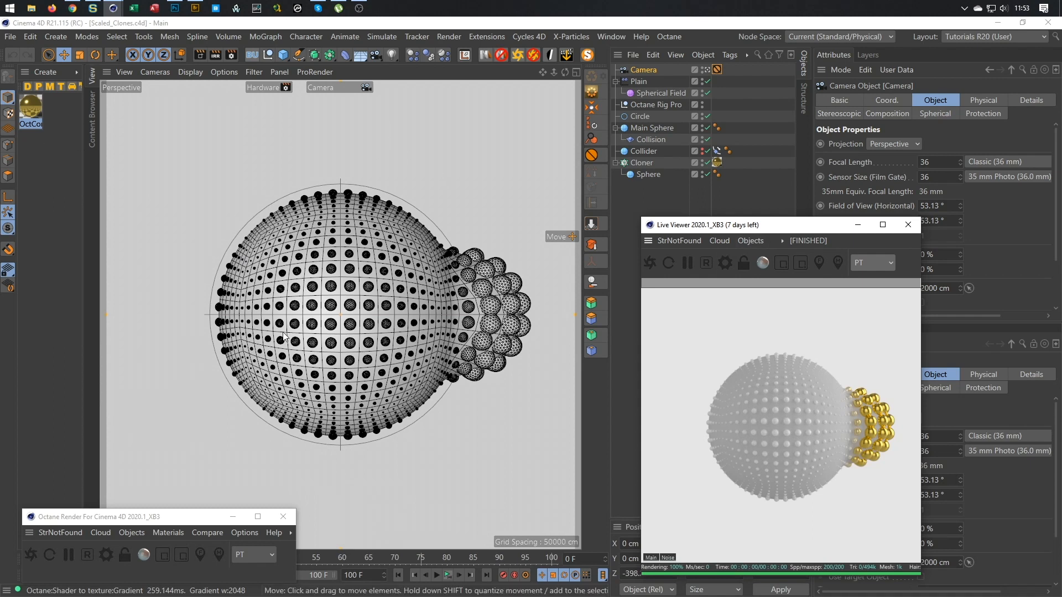
Open the Octane Node Editor, then reposition and enlarge it so it sits beside the Live Viewer
left_click(171, 535)
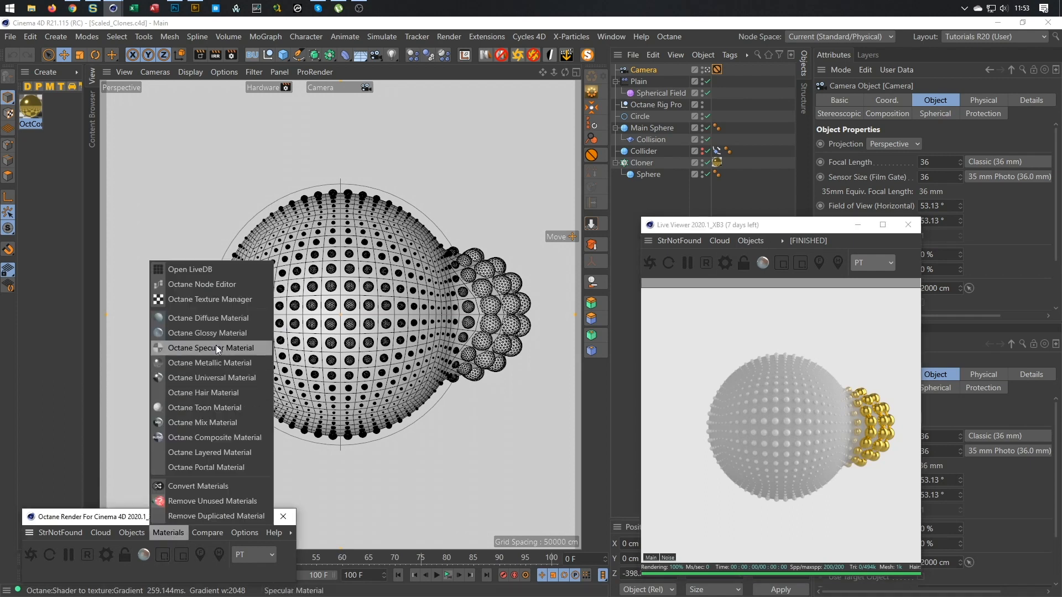
left_click(223, 283)
left_click_drag(353, 218, 211, 113)
left_click_drag(318, 110, 249, 75)
left_click_drag(446, 387, 601, 517)
Bring the dirt and scratch image texture into the composite material's graph and move Material1's FloatTexture clear of it
middle_click_drag(157, 308, 248, 300)
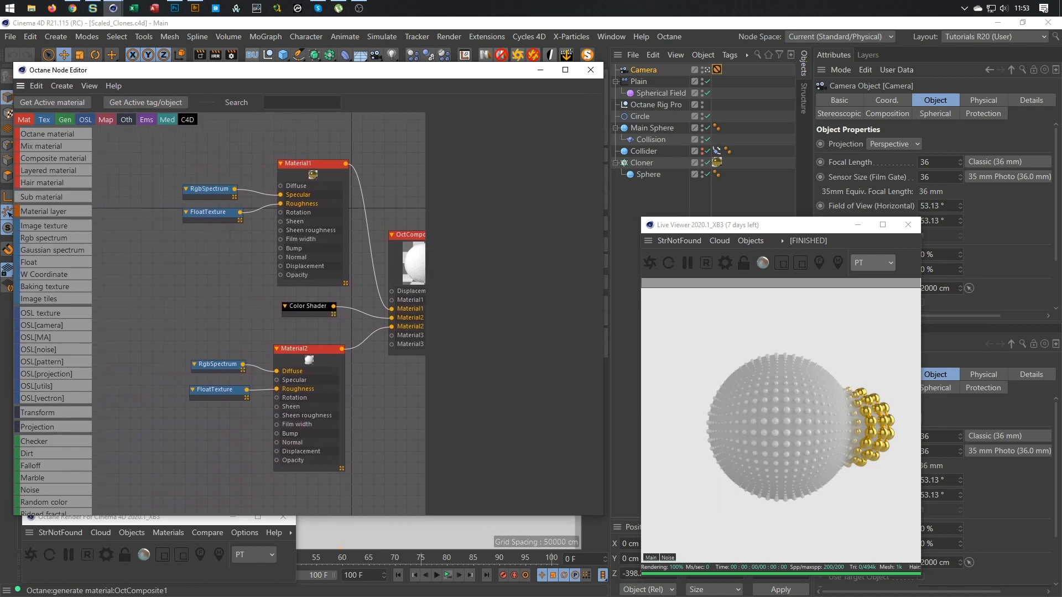
left_click_drag(1, 457, 178, 258)
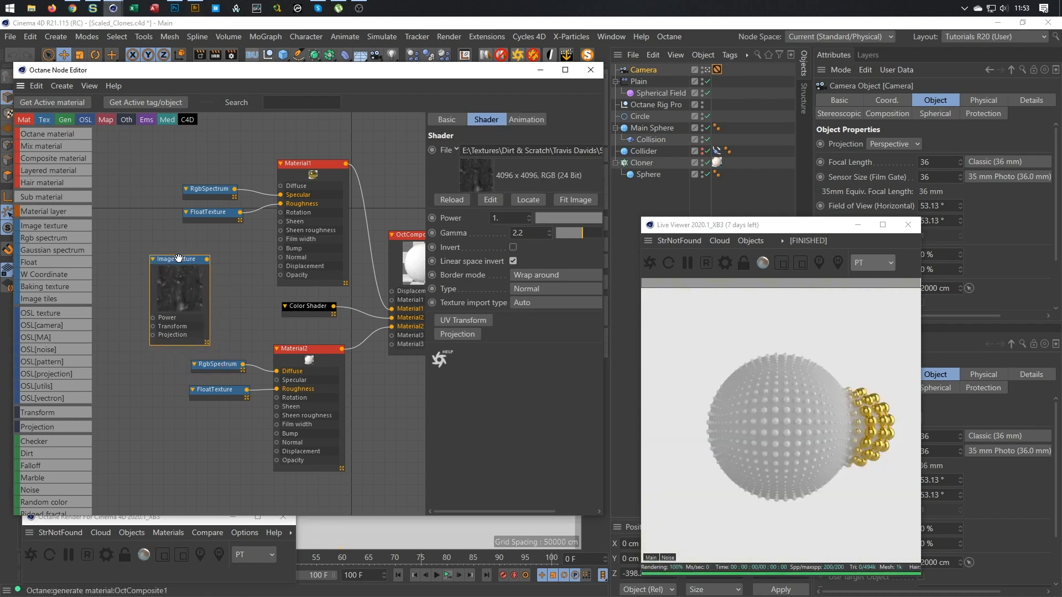
left_click_drag(215, 220, 126, 222)
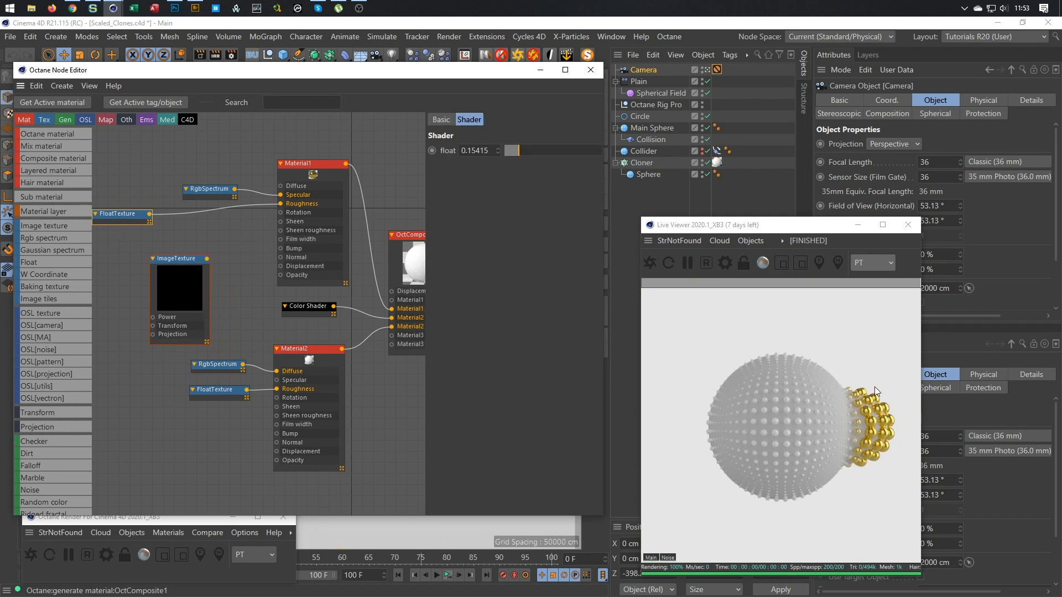
Leave the camera view and frame the gold clones up close in the live render
left_click(708, 70)
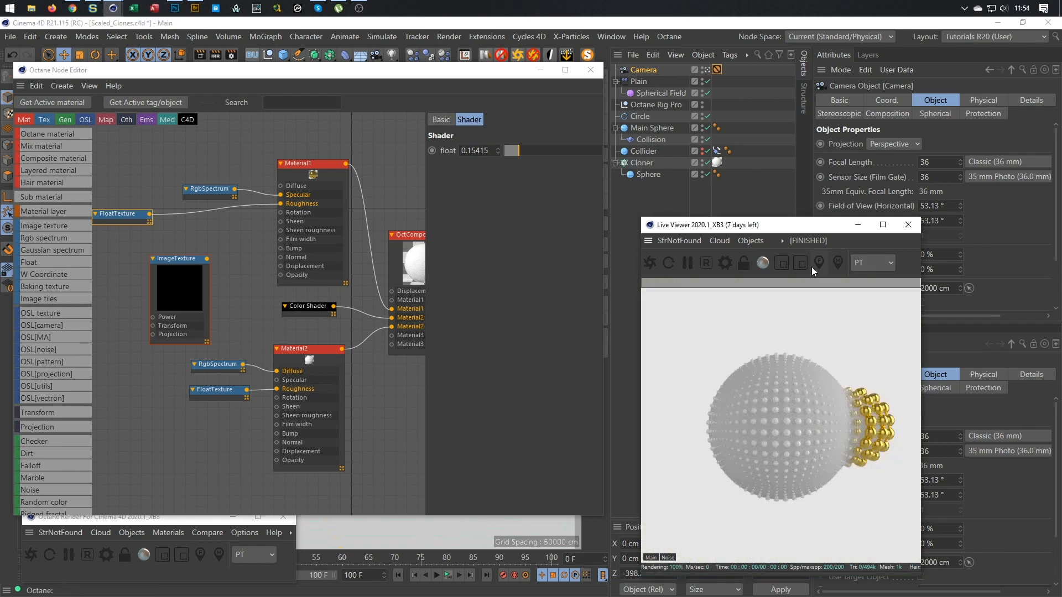
left_click(708, 70)
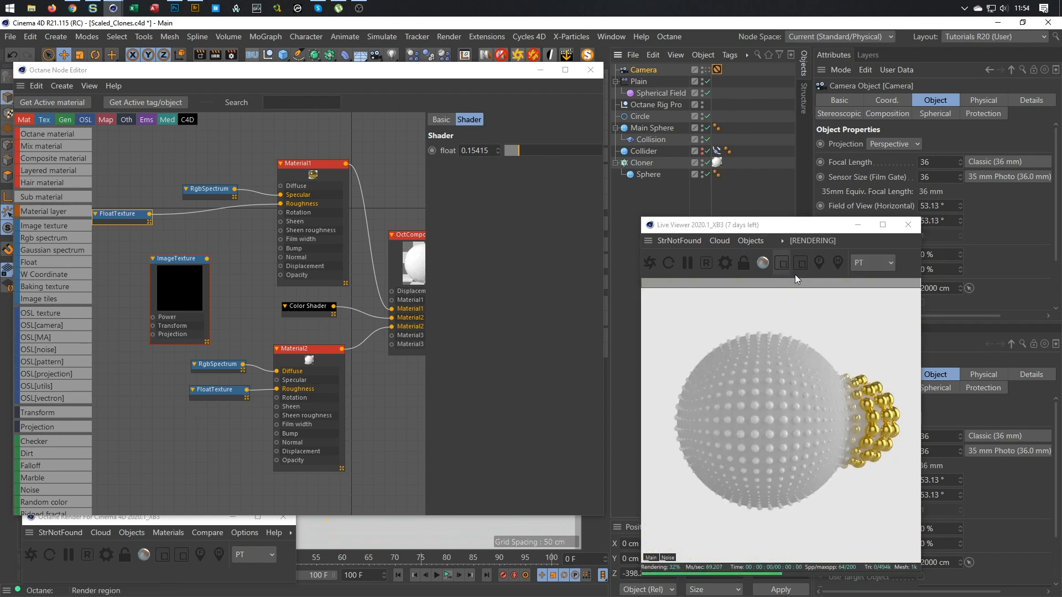
right_click_drag(885, 411, 964, 391)
middle_click_drag(797, 423, 676, 434)
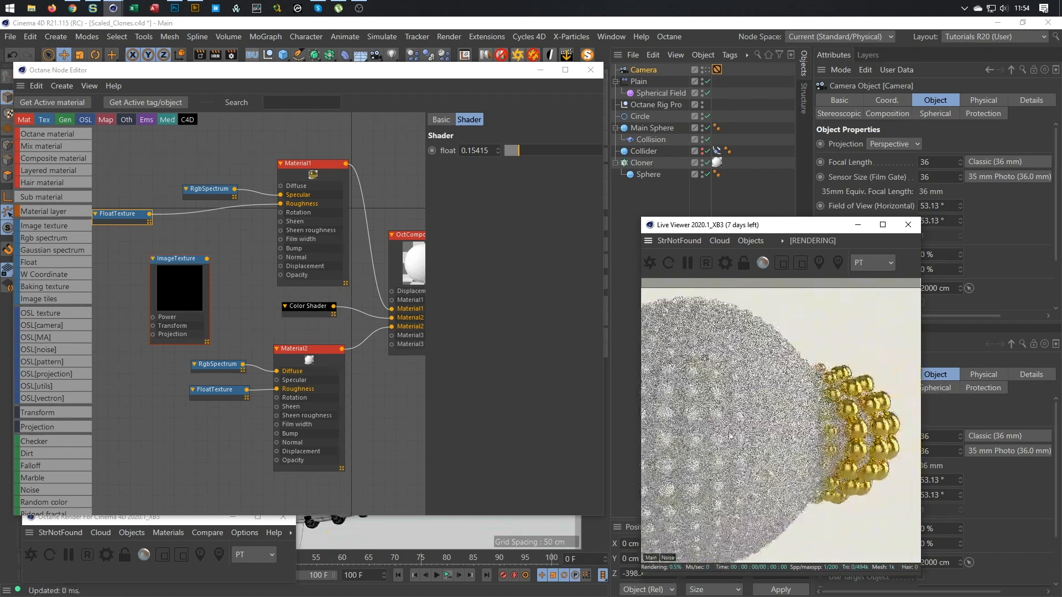
right_click_drag(683, 434, 903, 390)
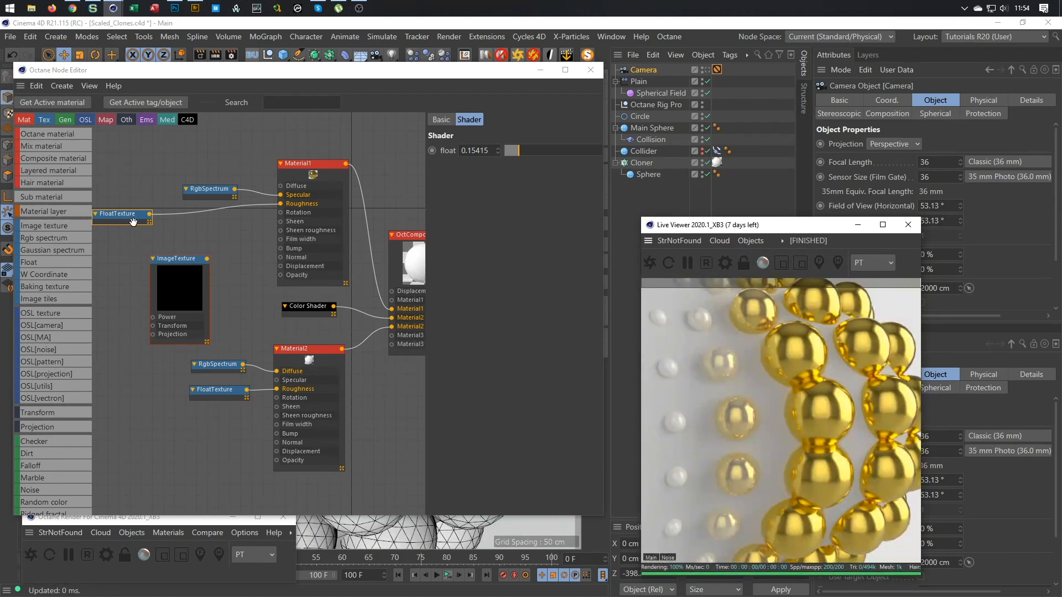
Insert an Add node between FloatTexture and Material1's Roughness, and connect the ImageTexture to its Texture2 input
left_click_drag(127, 217, 132, 224)
left_click_drag(189, 264, 140, 262)
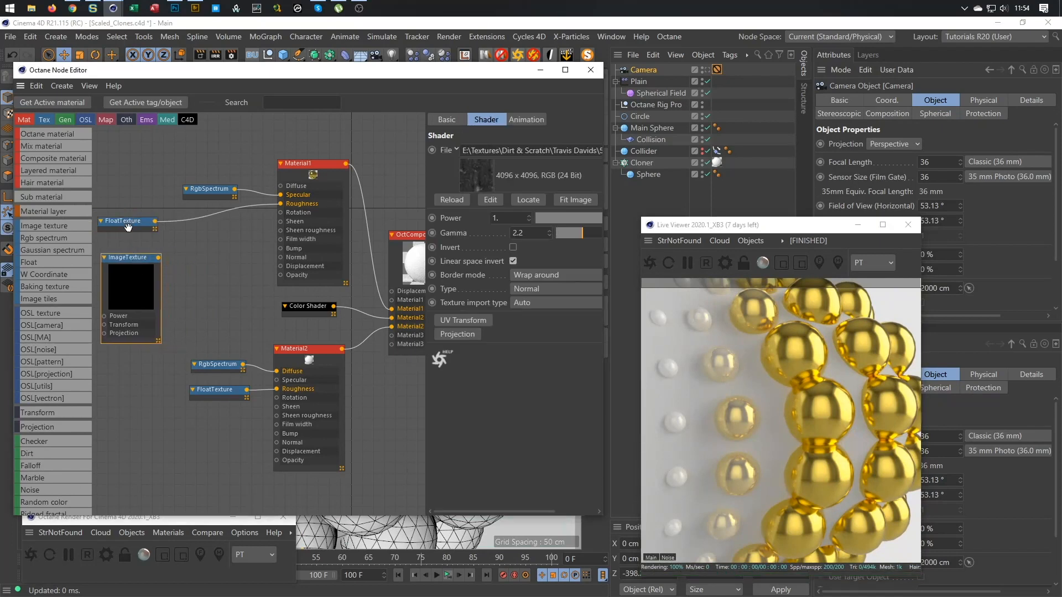
scroll(65, 410, "down", 6)
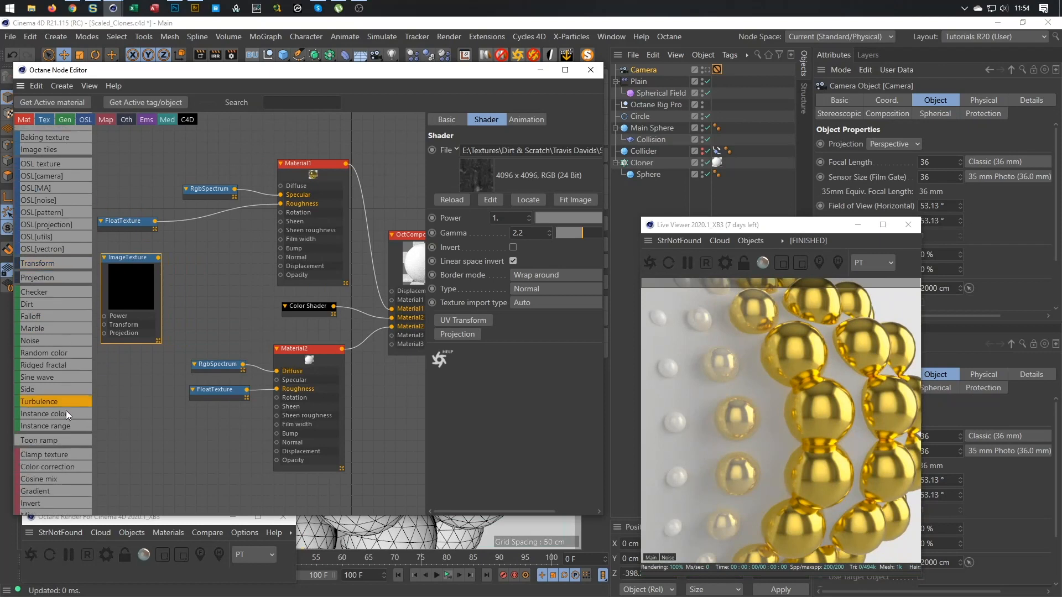
scroll(66, 410, "down", 2)
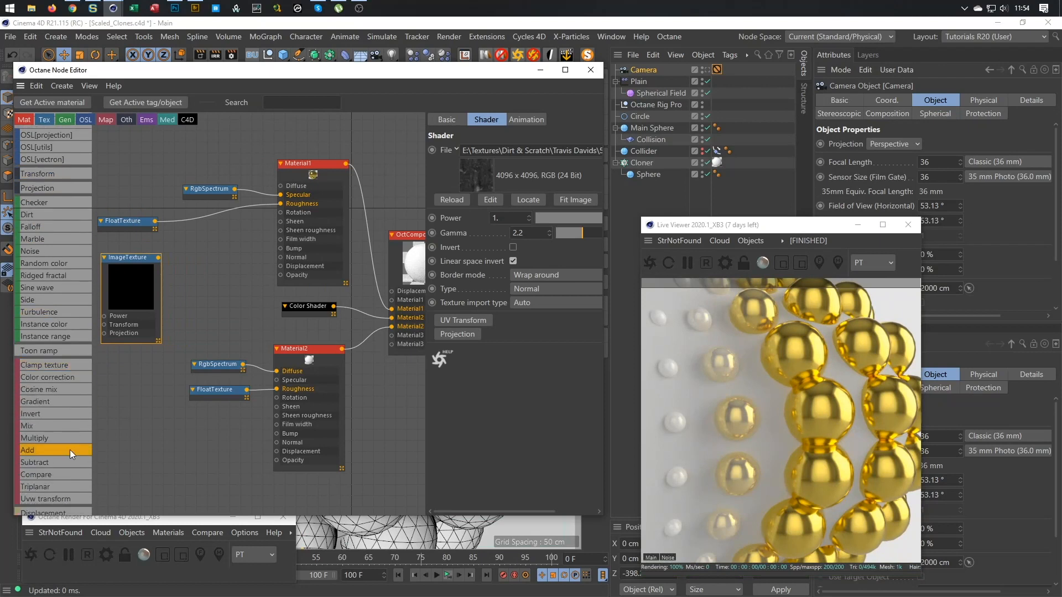
left_click_drag(70, 449, 134, 397)
left_click_drag(215, 222, 206, 216)
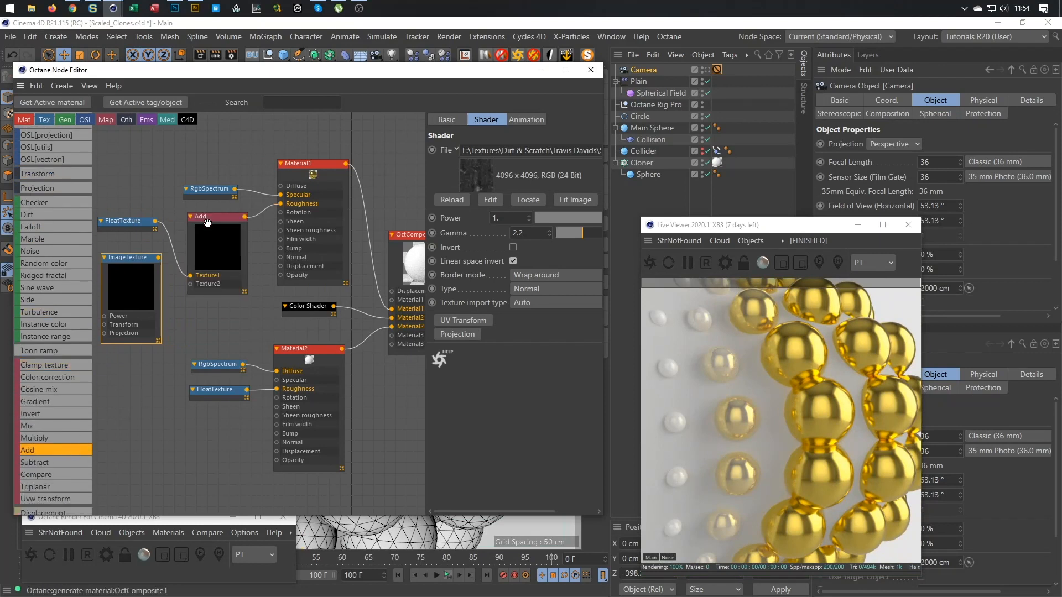
left_click_drag(159, 258, 191, 285)
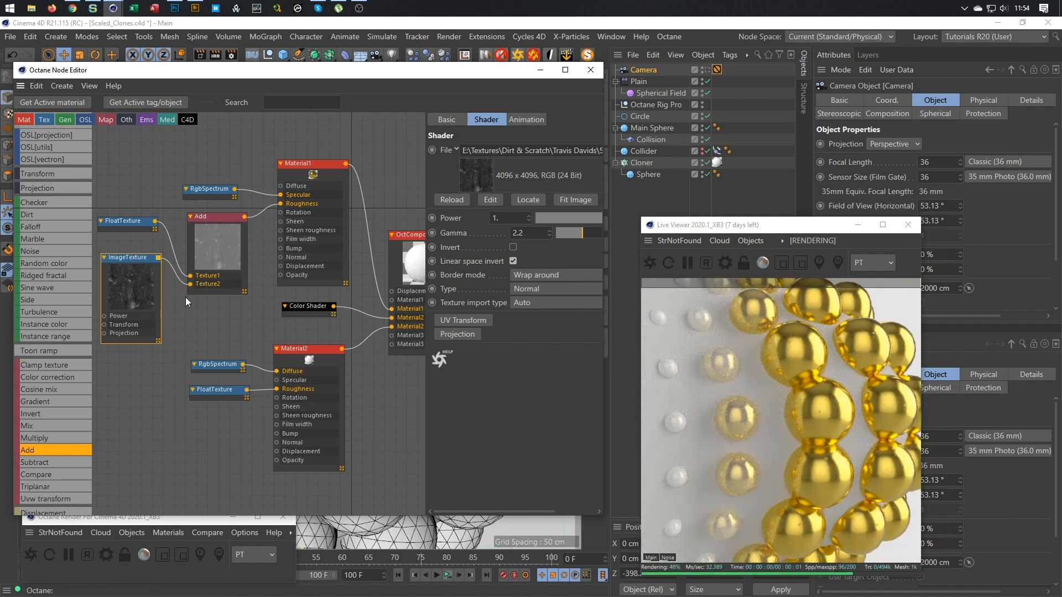
left_click_drag(210, 217, 213, 210)
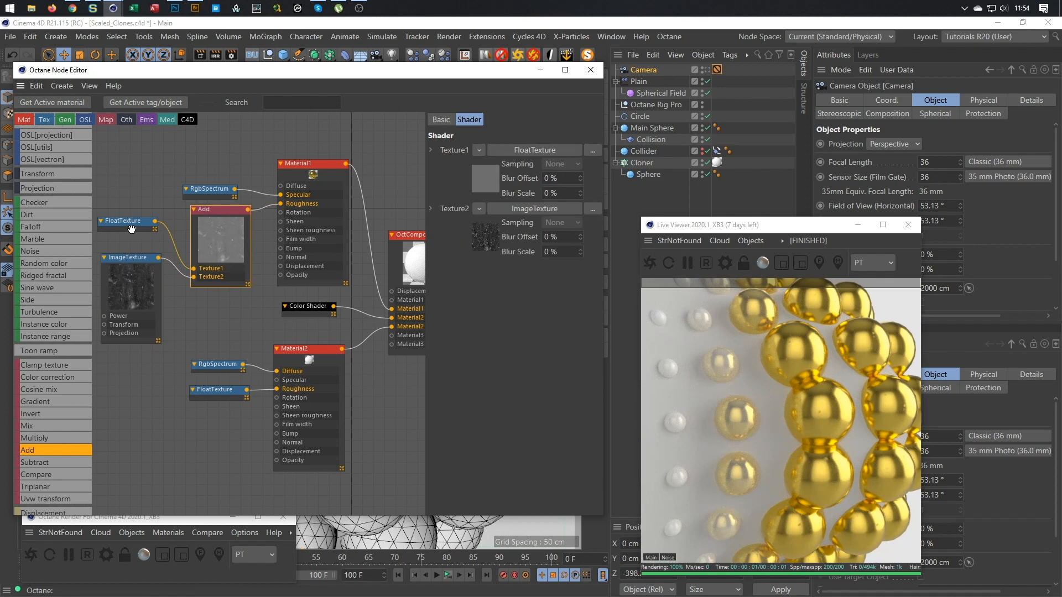
left_click_drag(128, 267, 117, 285)
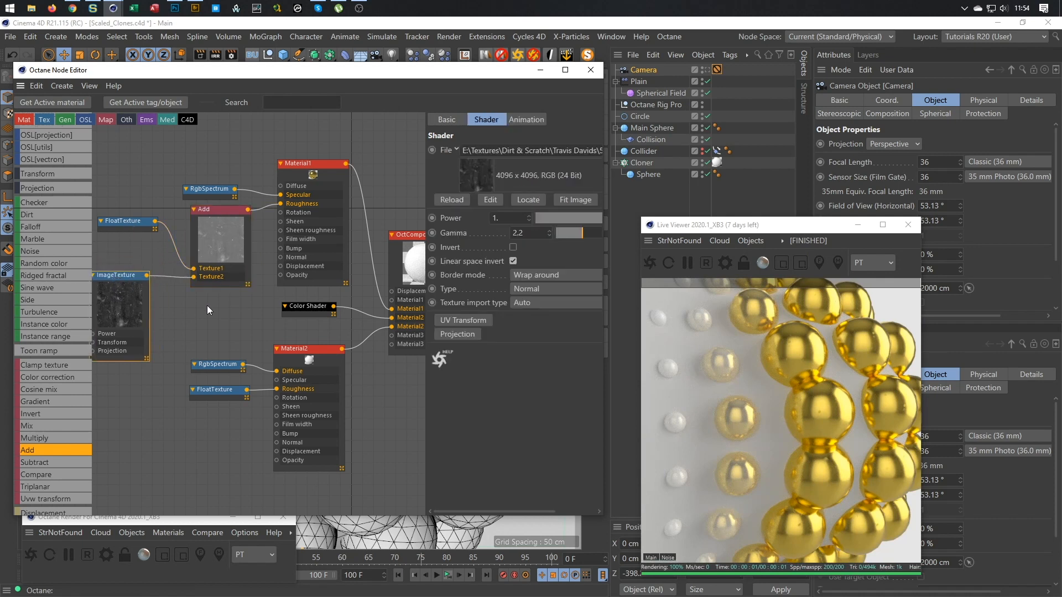
Set the float value of Material1's roughness FloatTexture to 0.19186
left_click(119, 222)
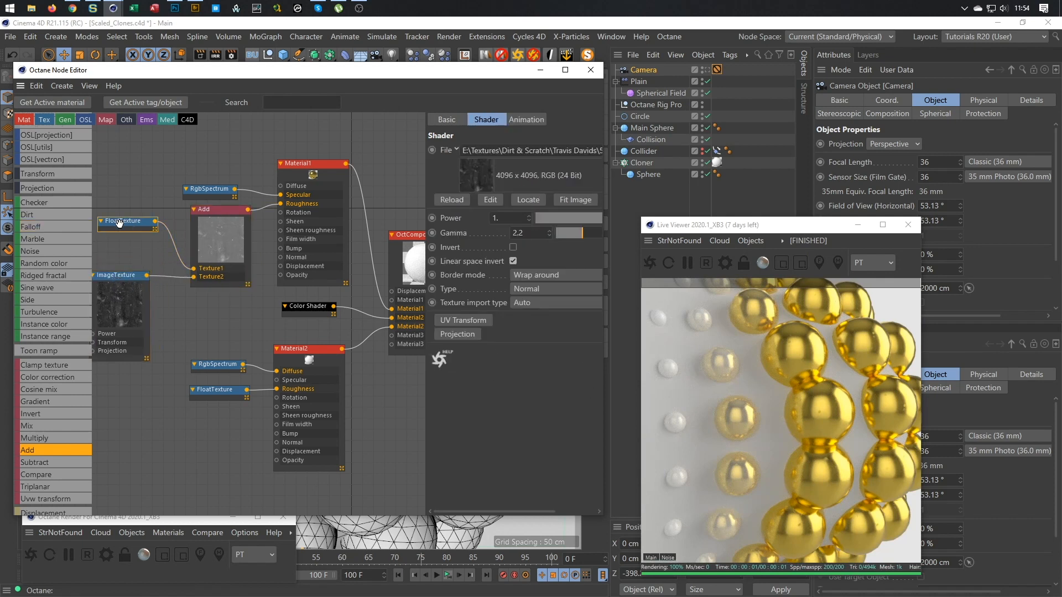
left_click_drag(522, 151, 522, 151)
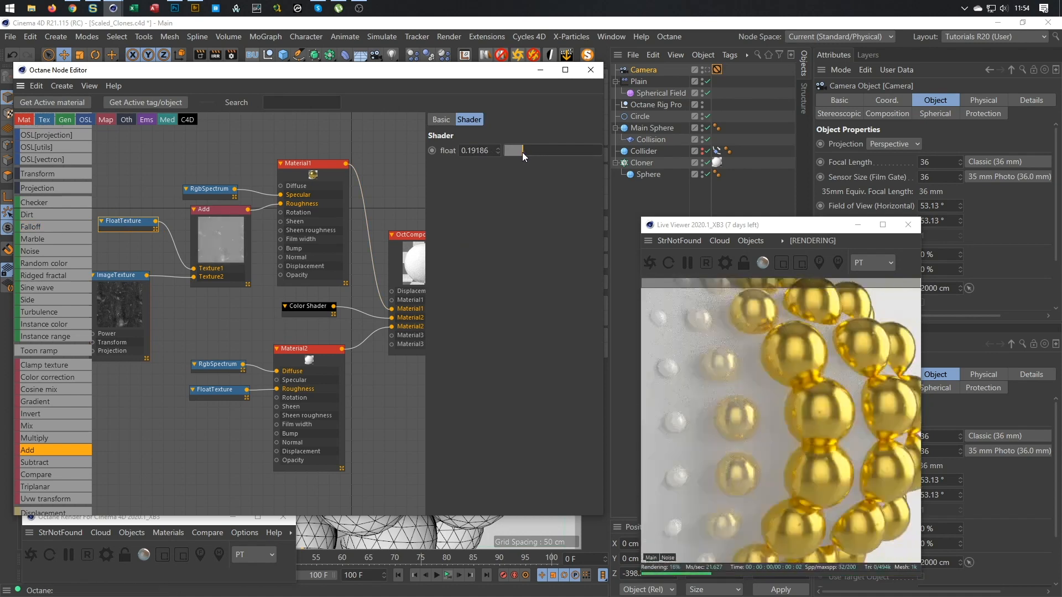
scroll(834, 405, "up", 5)
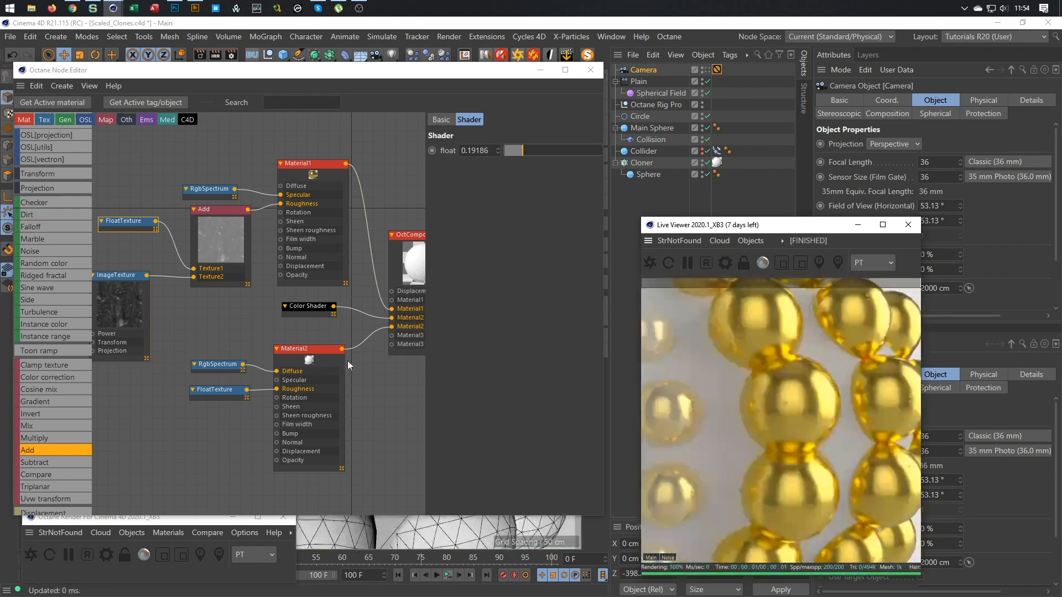
Spread out the Material1, Add and ImageTexture nodes to make room between the image and the Add node
left_click_drag(122, 282, 119, 291)
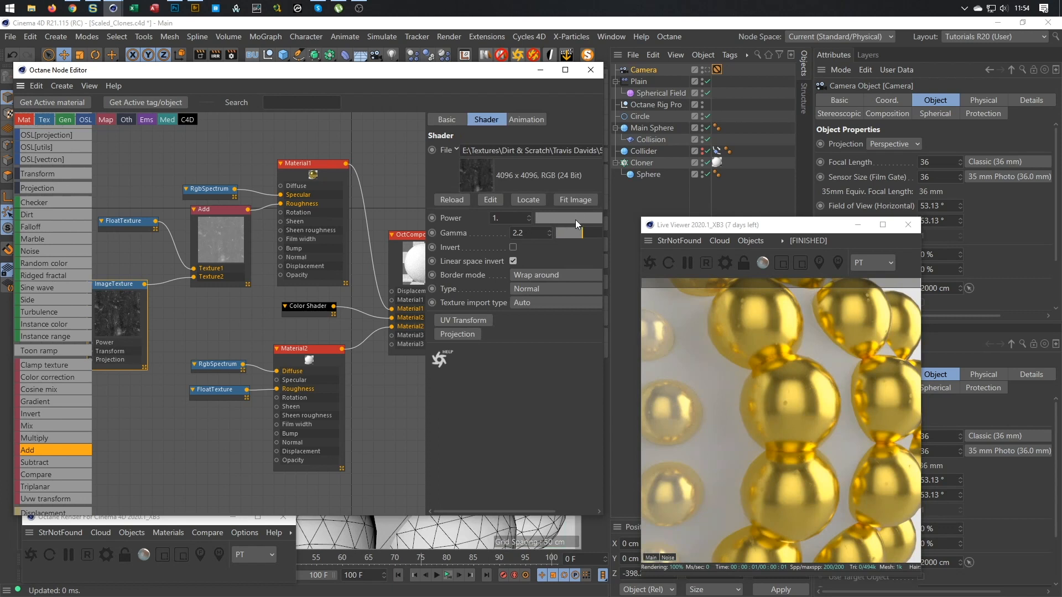
left_click_drag(316, 163, 338, 136)
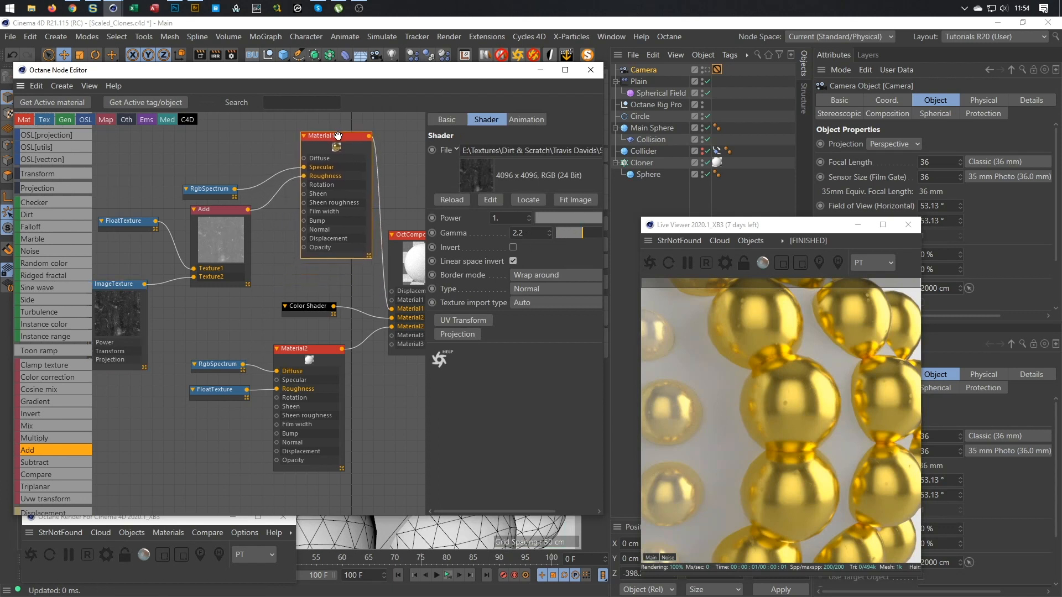
left_click_drag(219, 211, 246, 215)
left_click_drag(125, 284, 121, 284)
middle_click_drag(159, 288, 227, 264)
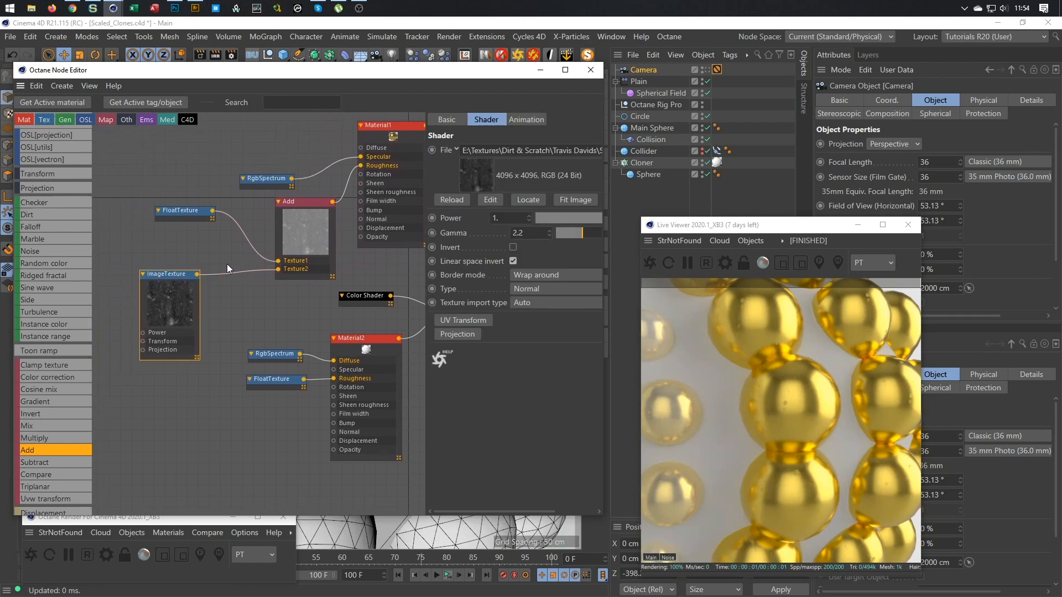
left_click_drag(170, 274, 128, 280)
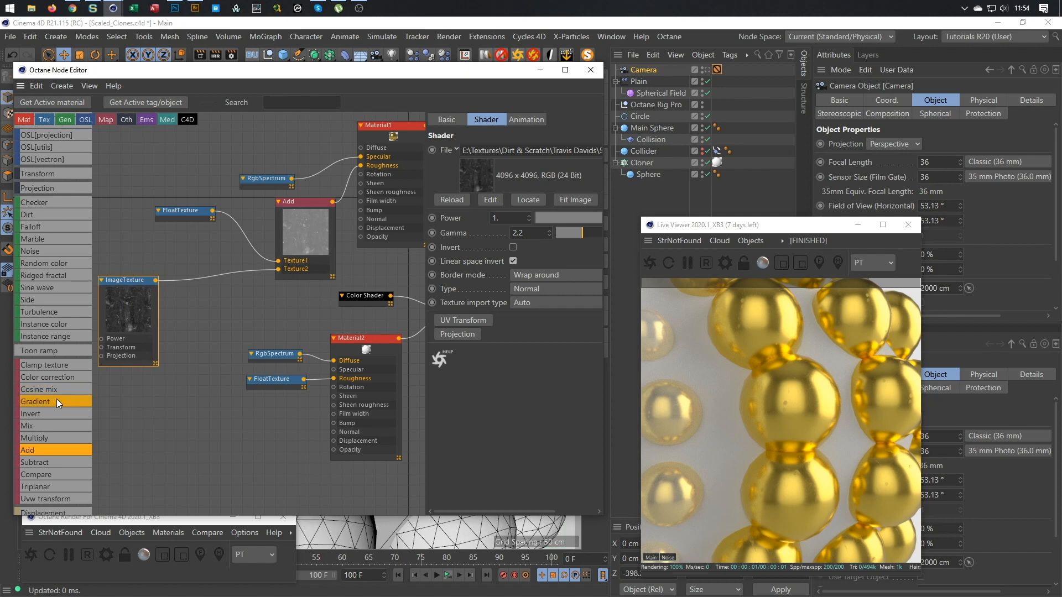
Insert a Gradient node between ImageTexture and Add, and shift its white knot to about 40% along the gradient
left_click_drag(56, 400, 185, 357)
left_click_drag(207, 274, 207, 276)
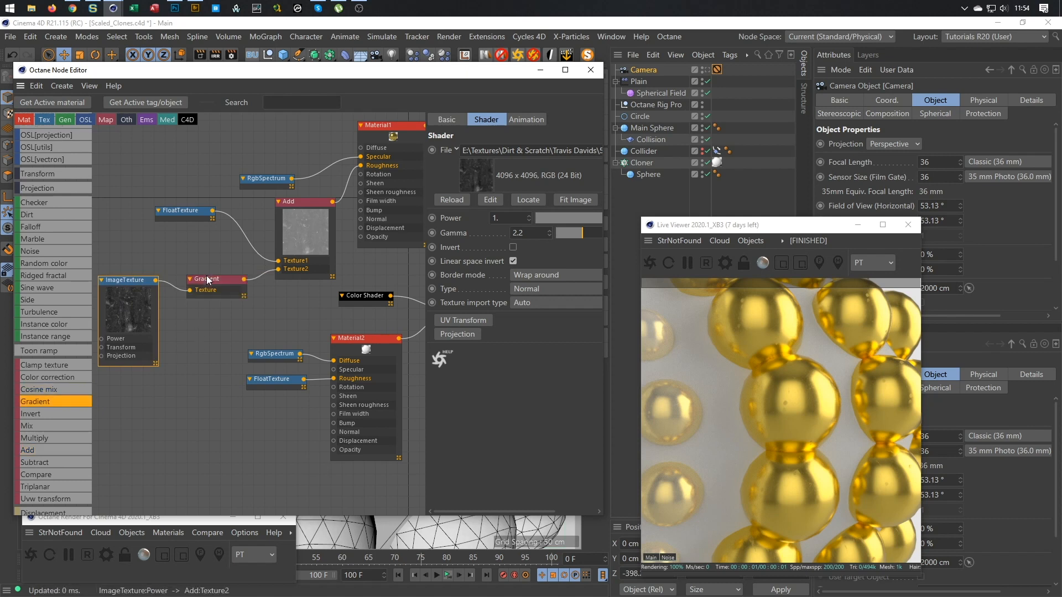
left_click(208, 280)
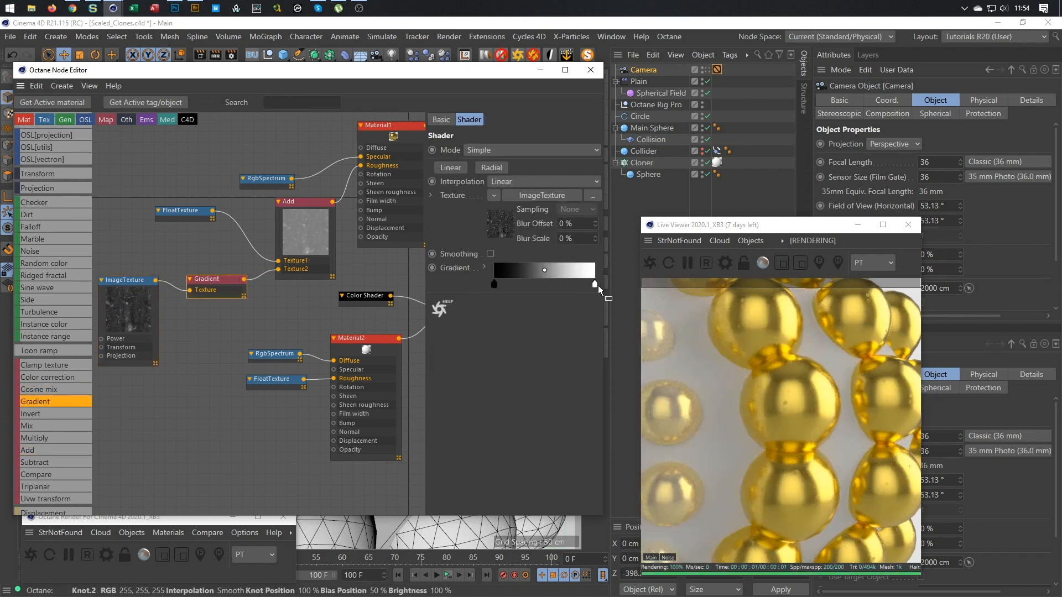
left_click_drag(596, 286, 540, 290)
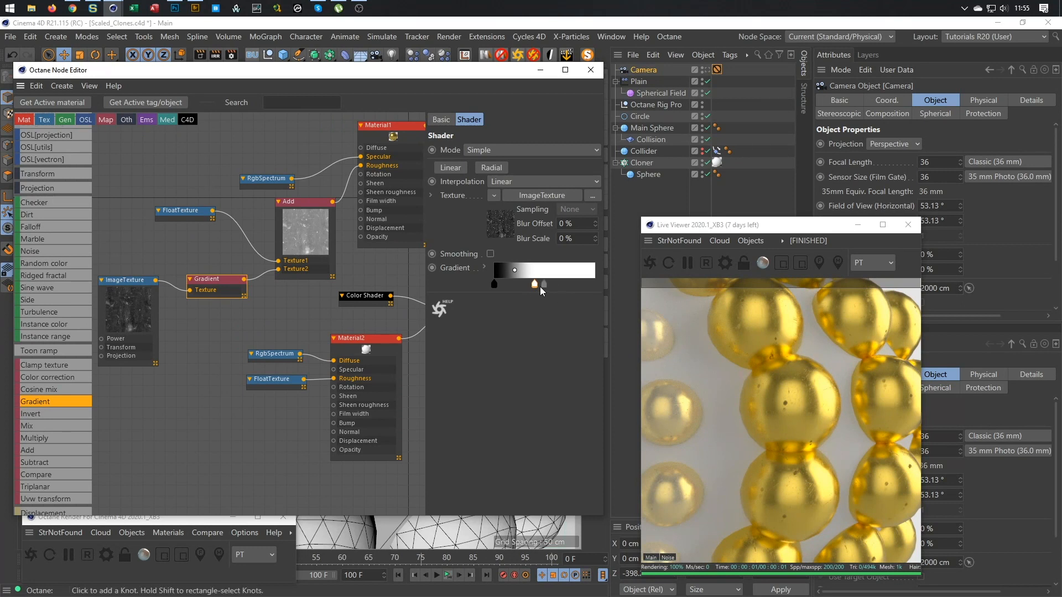
Add UV Transform and Projection nodes to the ImageTexture and arrange them on its input side
left_click(133, 284)
left_click(463, 322)
left_click(464, 335)
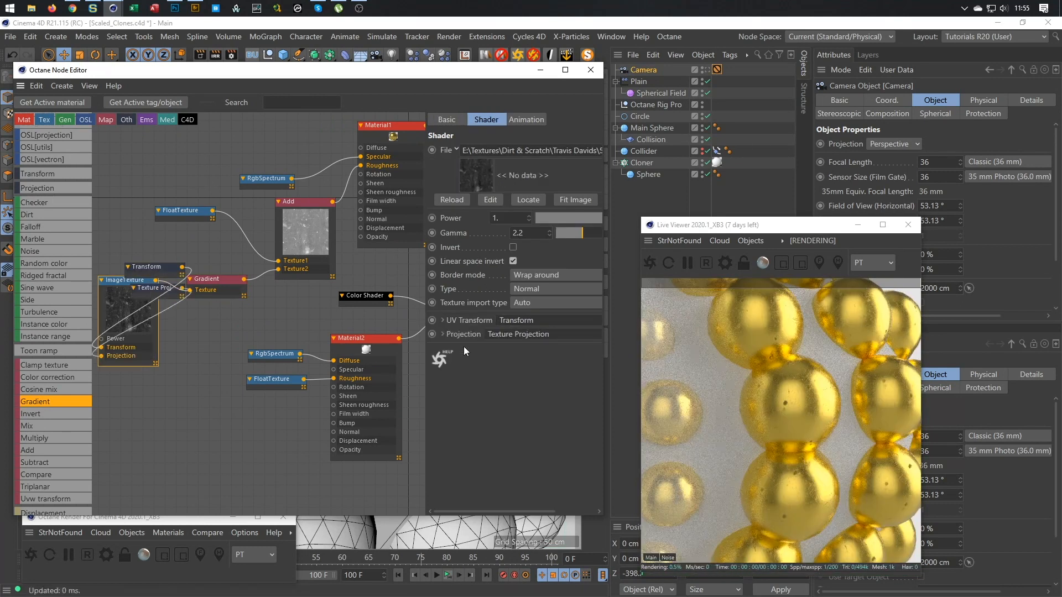
middle_click_drag(300, 320, 391, 275)
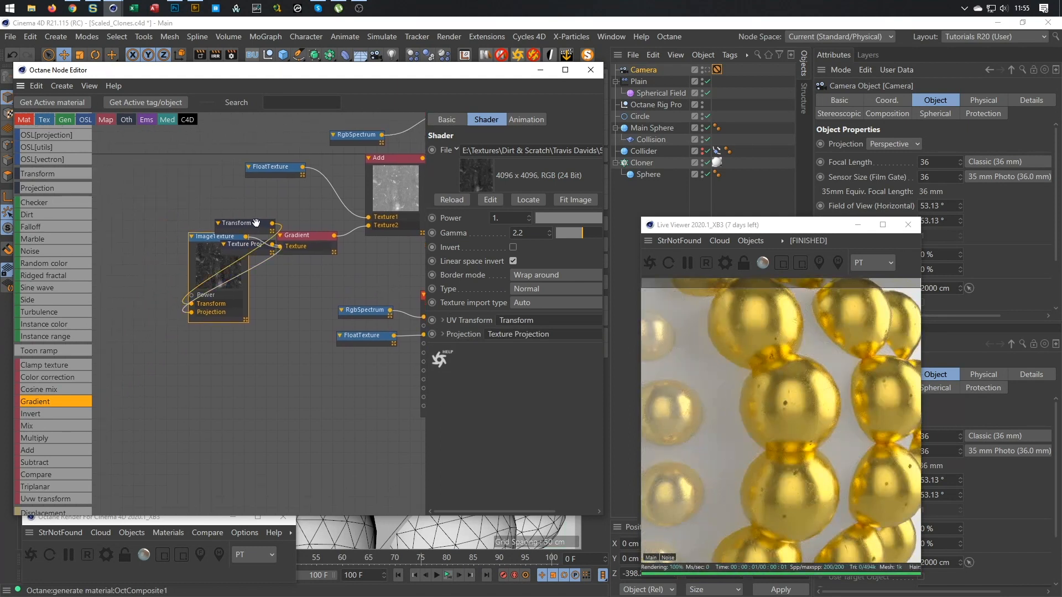
left_click_drag(256, 223, 133, 265)
left_click_drag(241, 247, 121, 319)
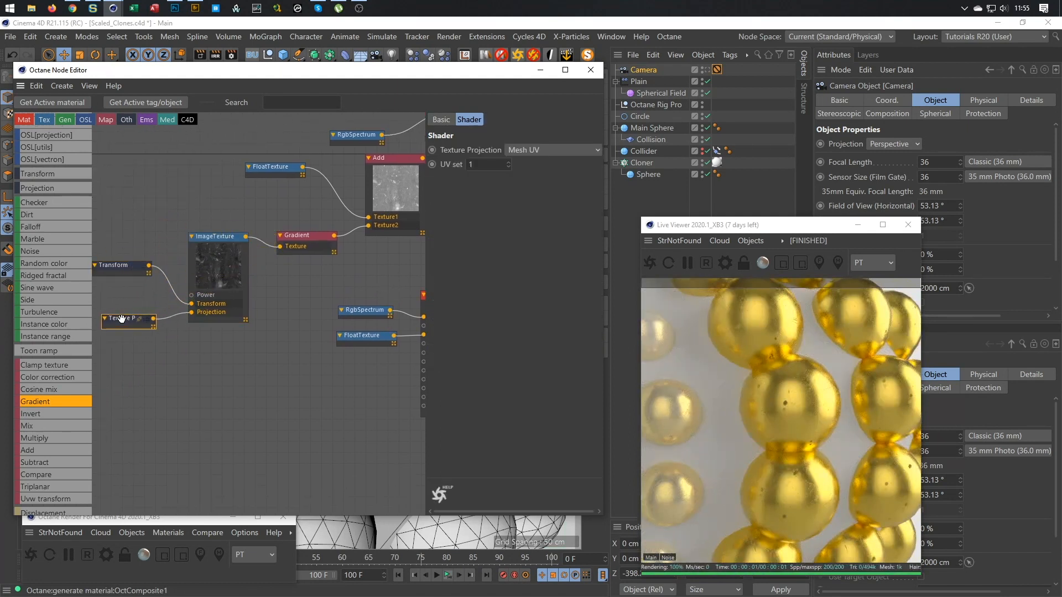
Set the Texture Projection node to Box and scale the Transform node uniformly to 0.038141
left_click(526, 155)
left_click(546, 168)
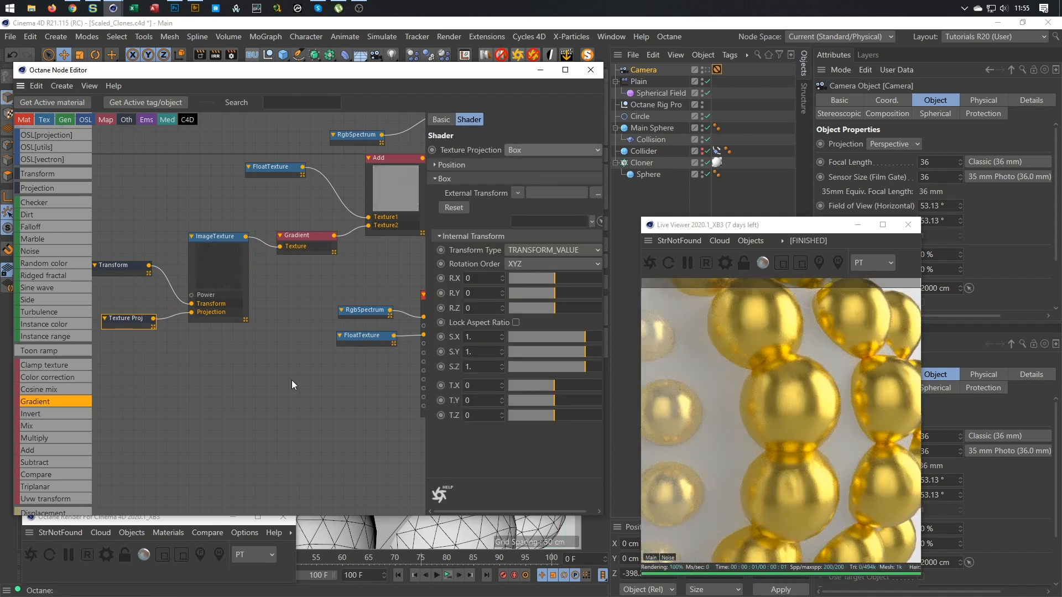
left_click_drag(114, 266, 115, 281)
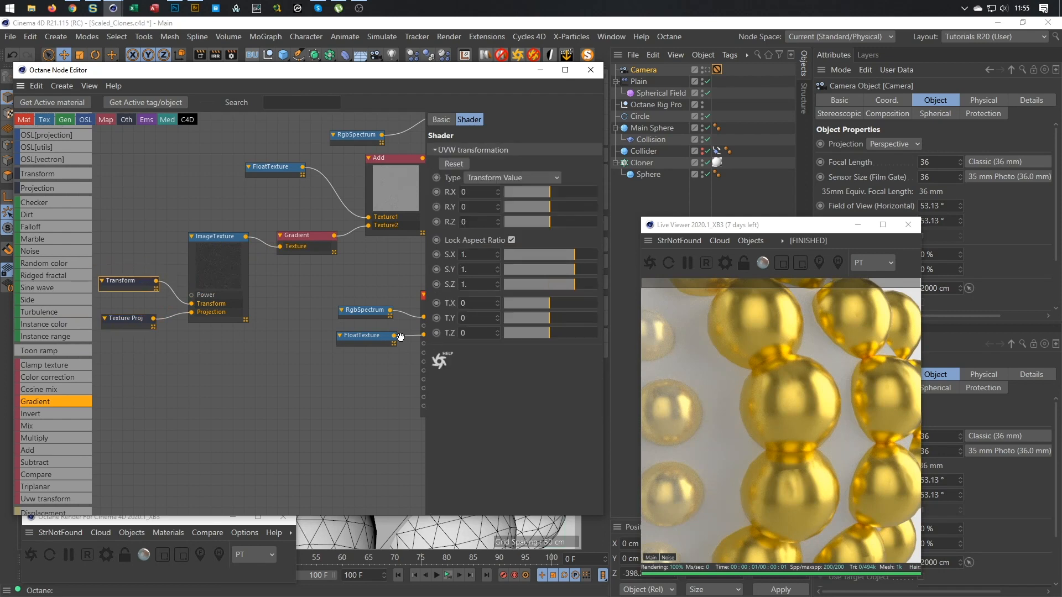
left_click_drag(570, 254, 542, 257)
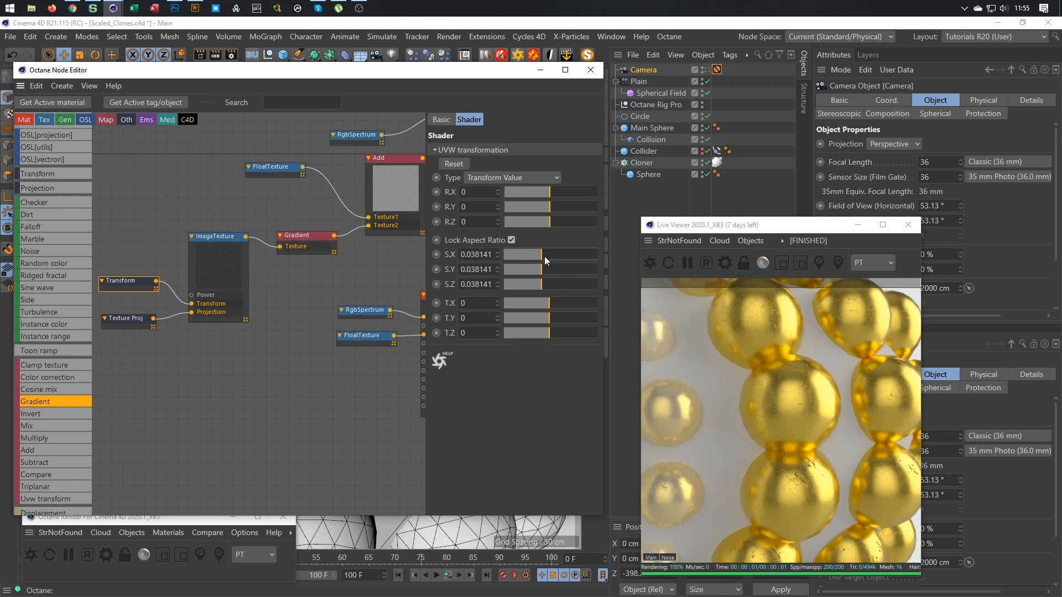
Review the settings of the Texture Projection, Gradient and roughness FloatTexture nodes
left_click_drag(118, 322, 117, 332)
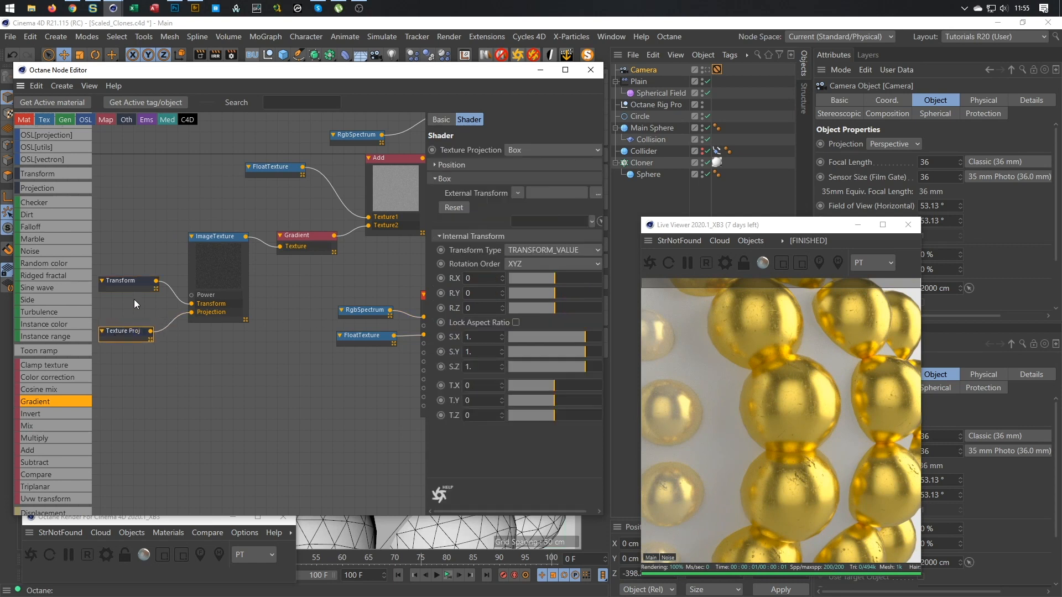
left_click(129, 283)
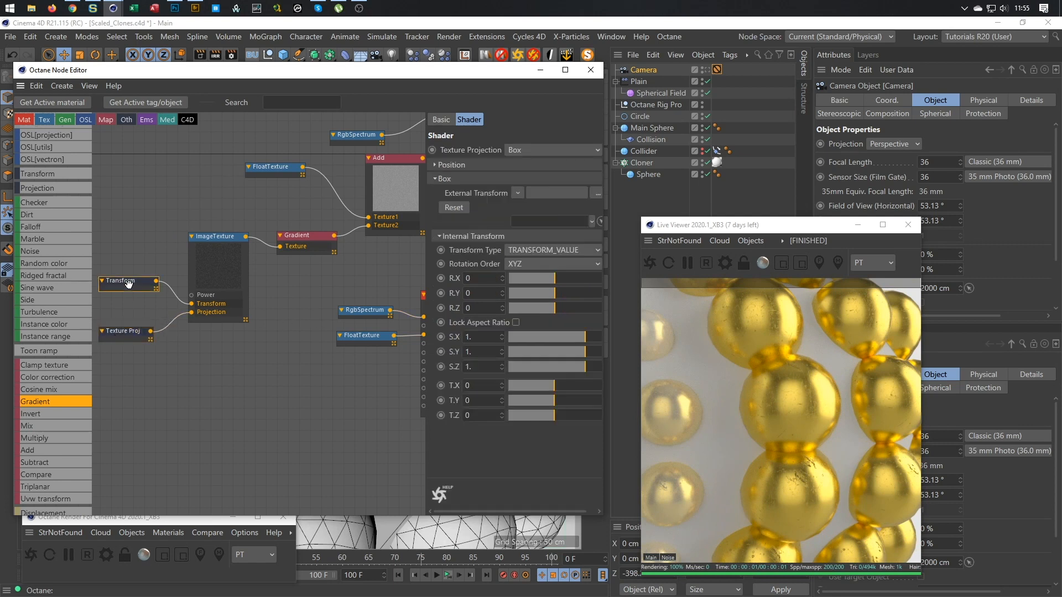
left_click(308, 240)
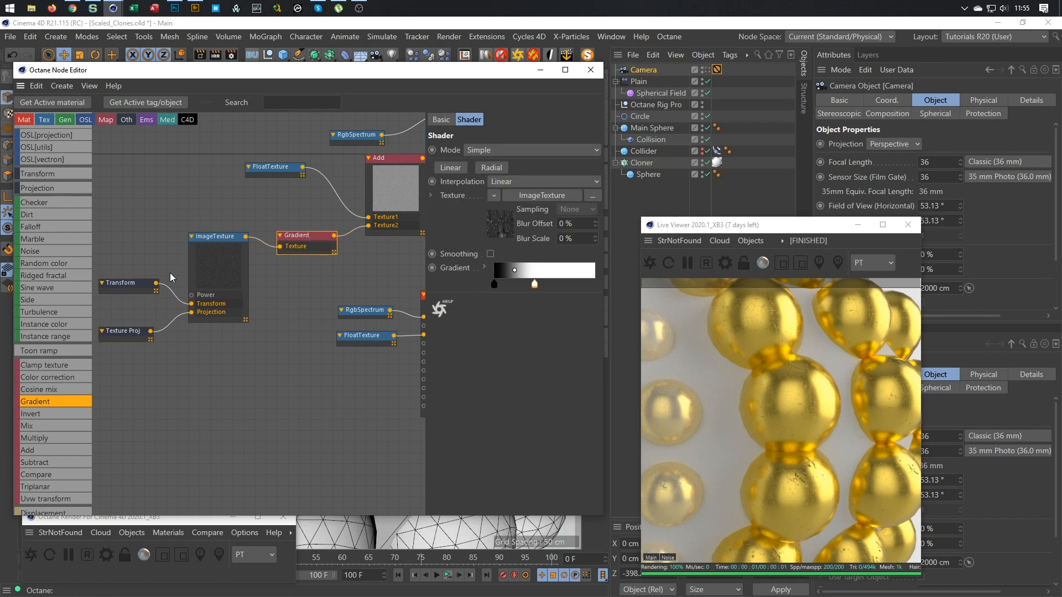
left_click(283, 168)
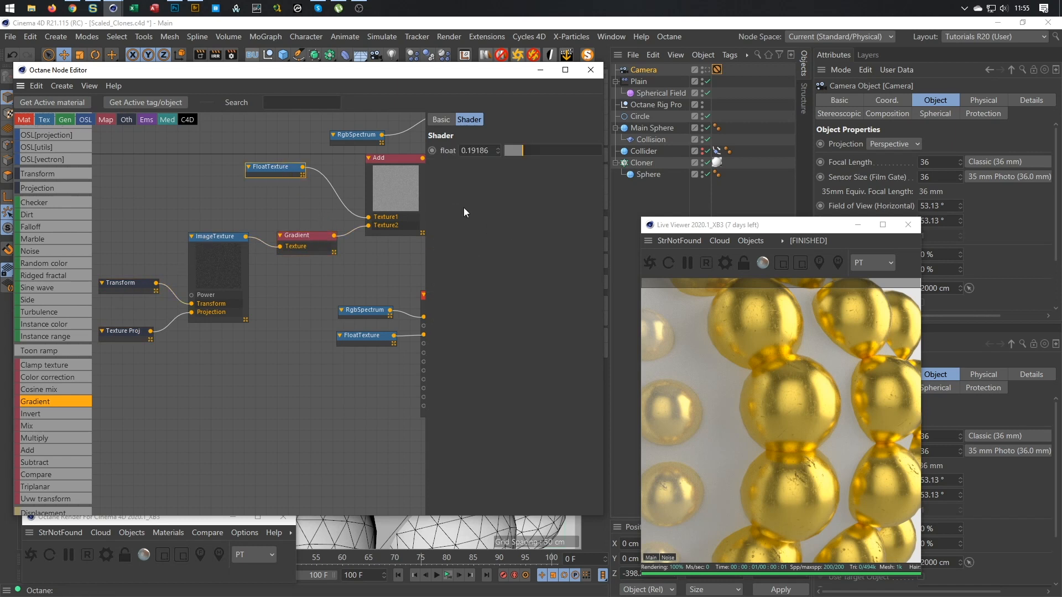
Lower the gold roughness FloatTexture to 0.180233 and switch the view to the scene camera
left_click_drag(521, 151, 522, 151)
scroll(268, 268, "down", 3)
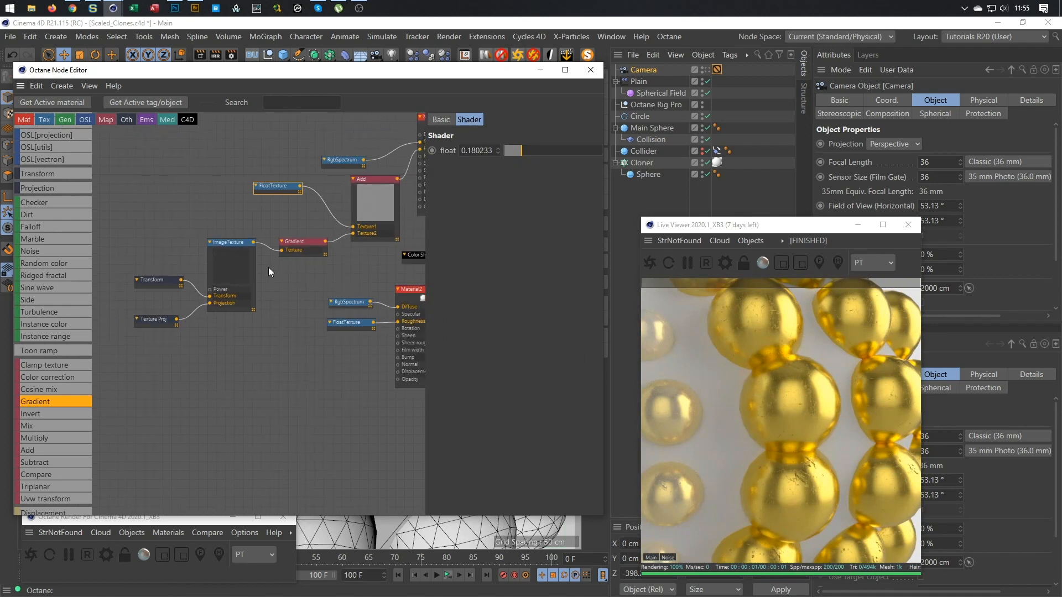
middle_click_drag(255, 269, 205, 314)
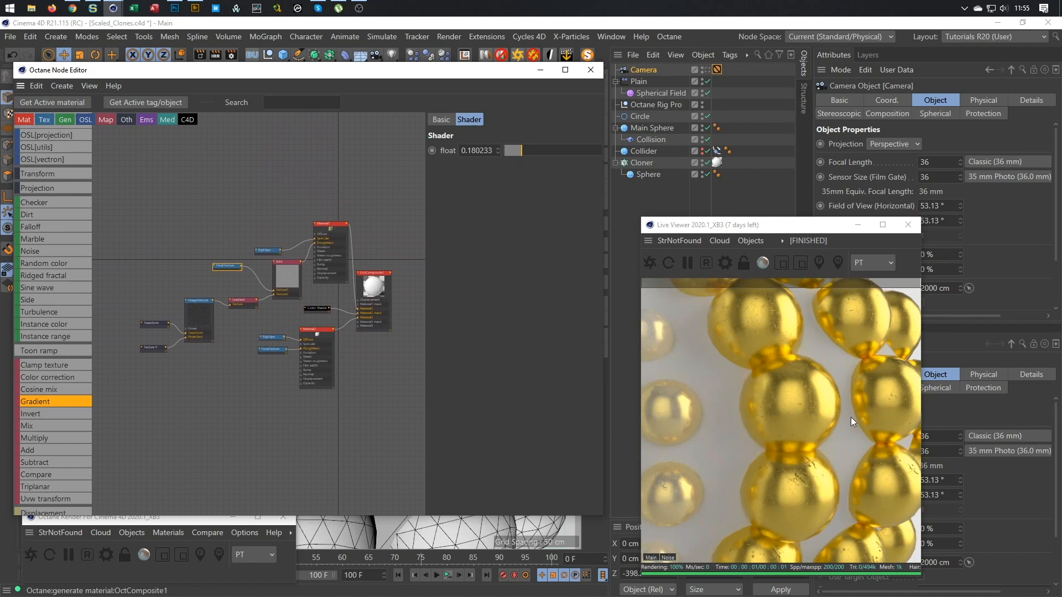
left_click(706, 69)
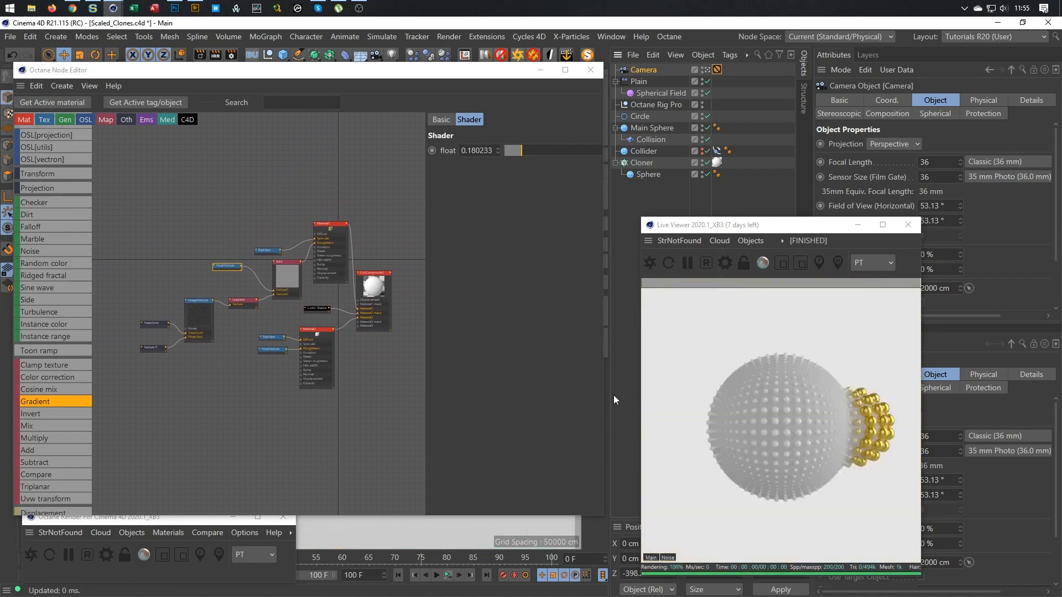
Disconnect the FloatTexture from Material2's Roughness and feed that input from the Add node instead
scroll(325, 272, "up", 3)
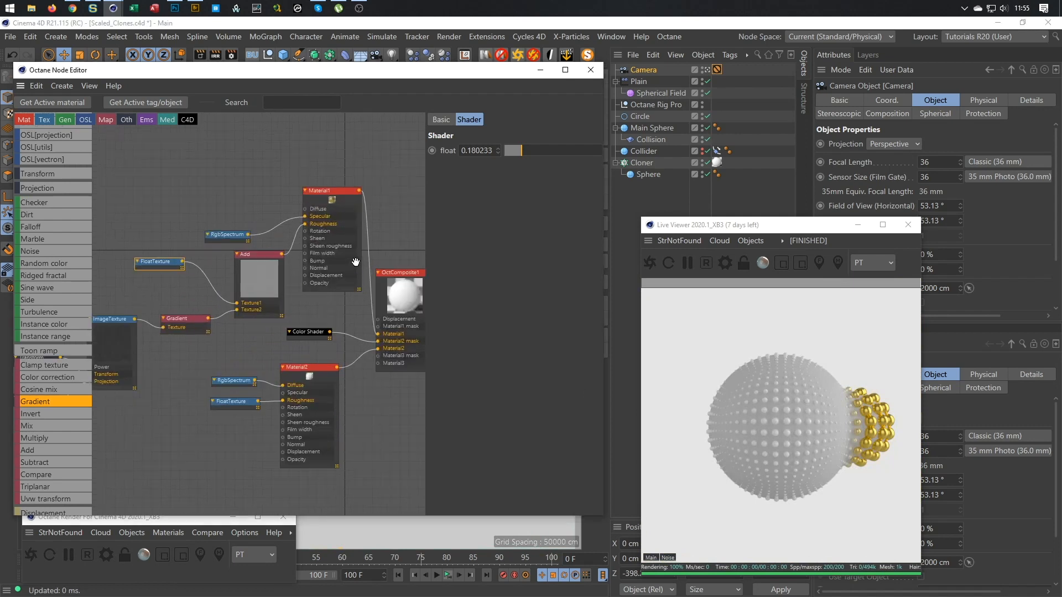
middle_click_drag(253, 224, 250, 207)
left_click_drag(221, 314, 215, 326)
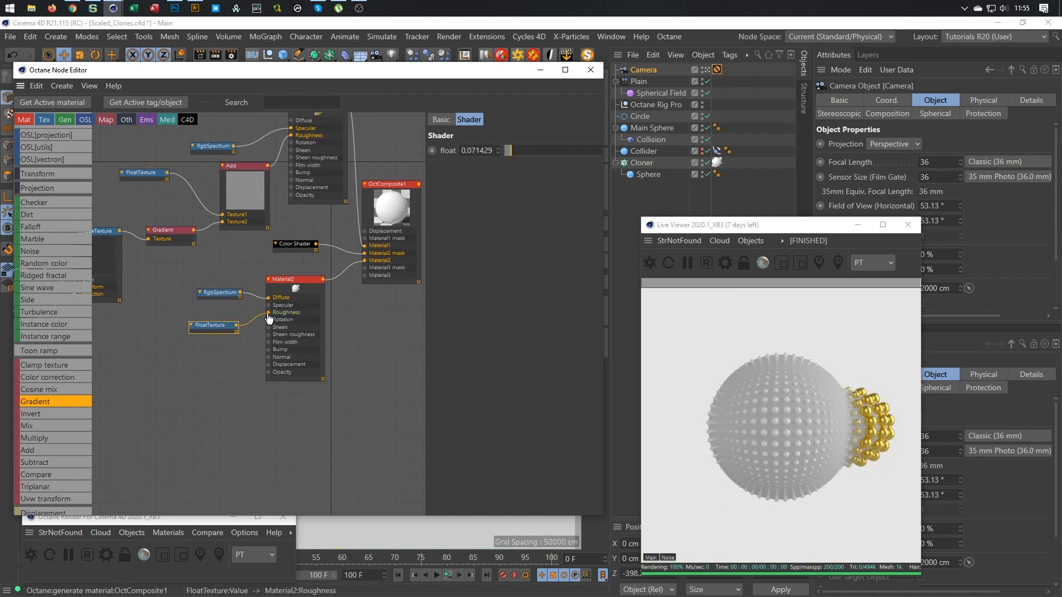
left_click_drag(268, 313, 179, 395)
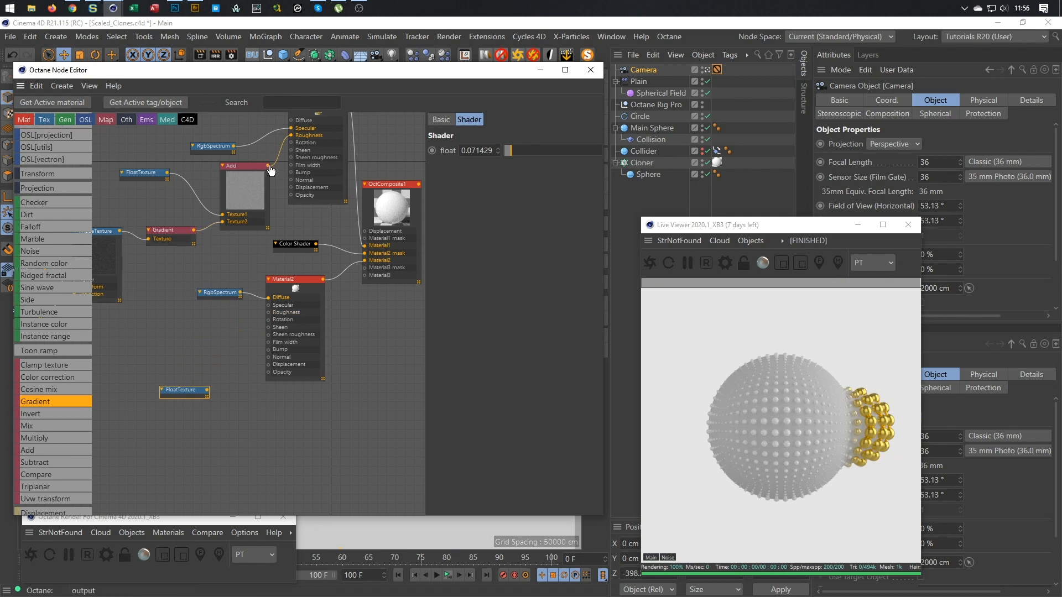
left_click_drag(268, 166, 268, 313)
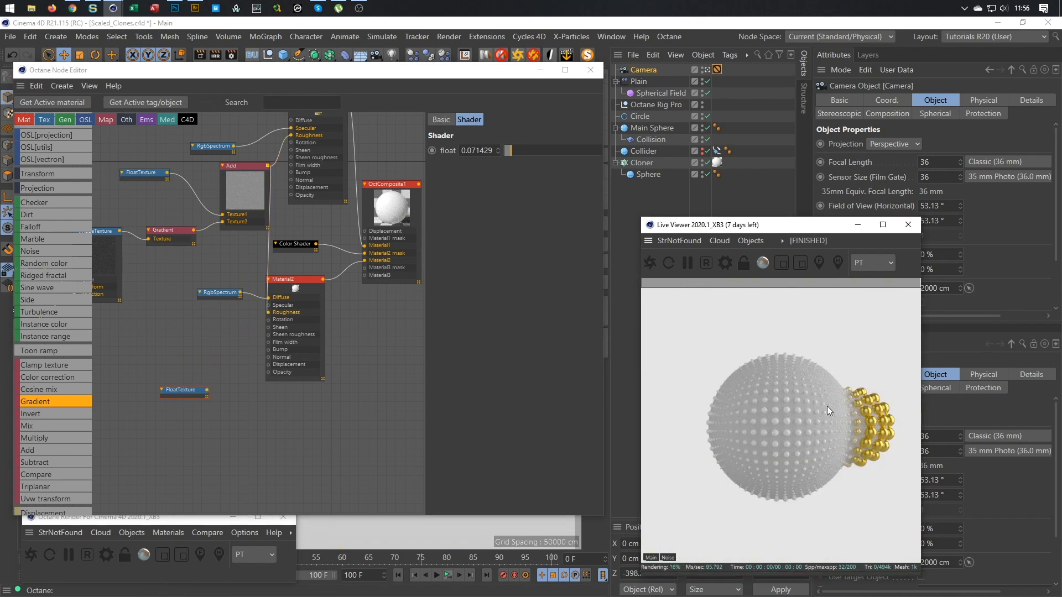
Leave the camera view and examine one of the small white spheres up close in the render
left_click(705, 70)
left_click_drag(727, 449, 1020, 455)
left_click_drag(768, 421, 952, 423)
left_click_drag(691, 440, 887, 420)
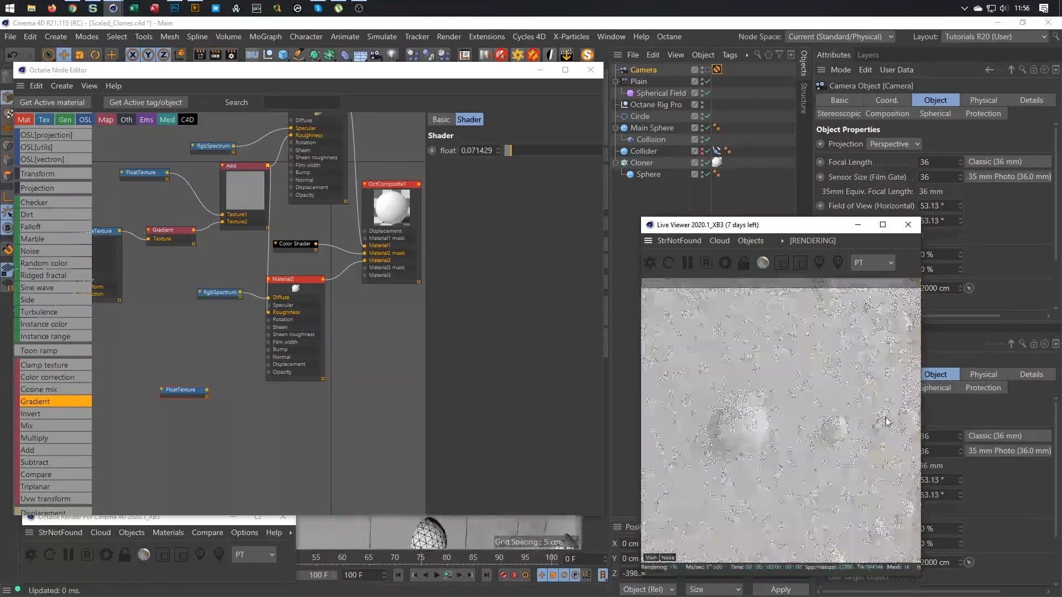
left_click_drag(752, 428, 863, 412)
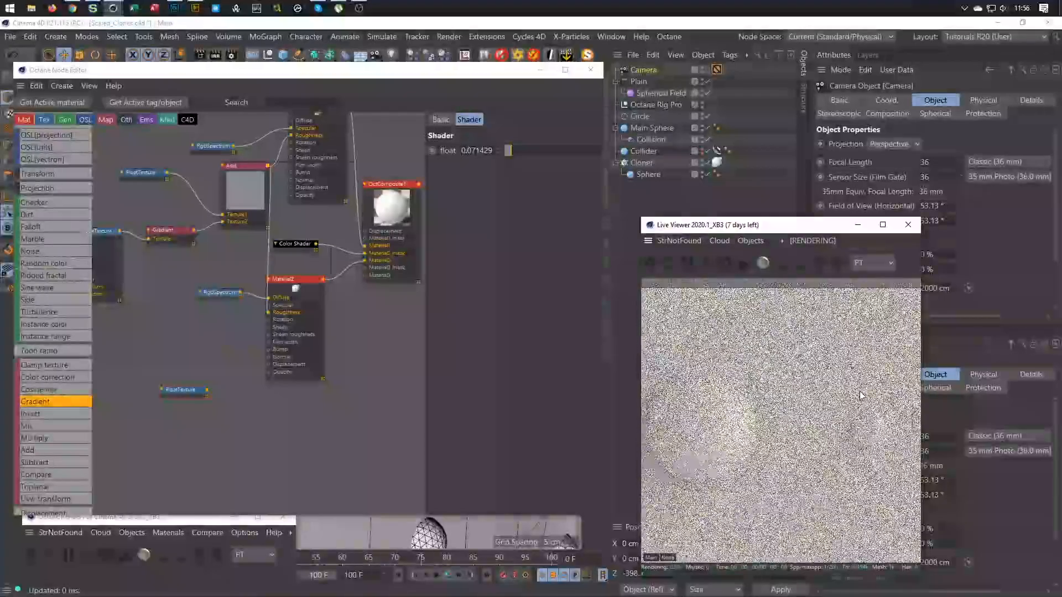
left_click_drag(712, 446, 963, 401)
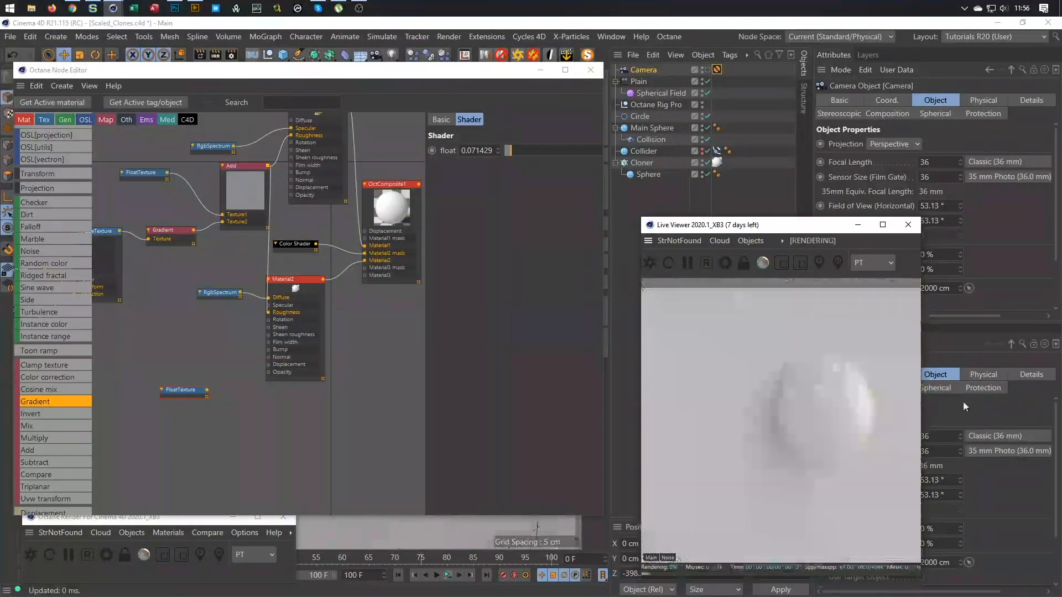
scroll(843, 385, "up", 4)
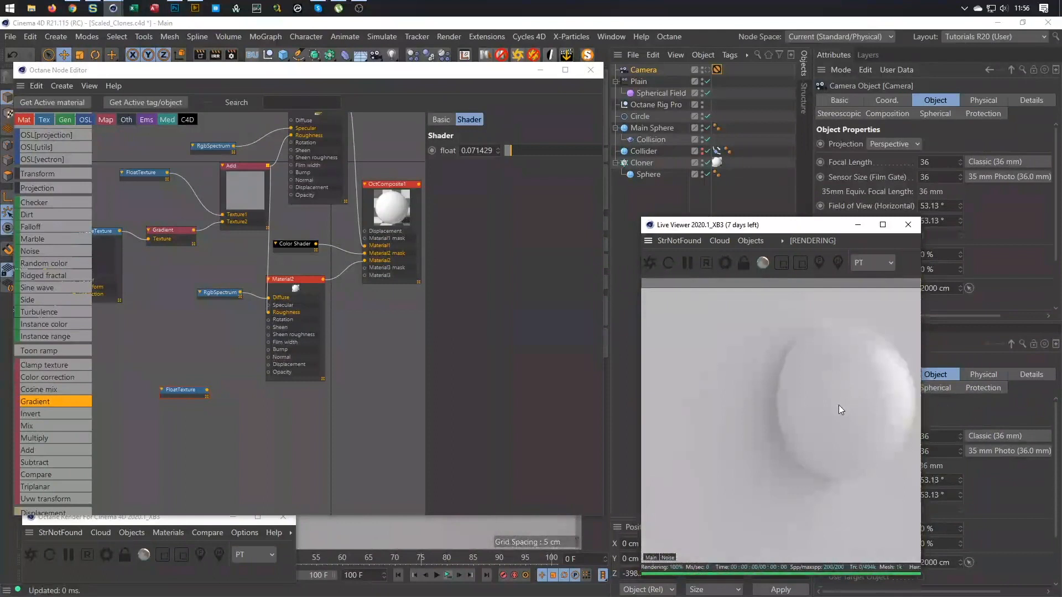
left_click_drag(839, 405, 731, 402)
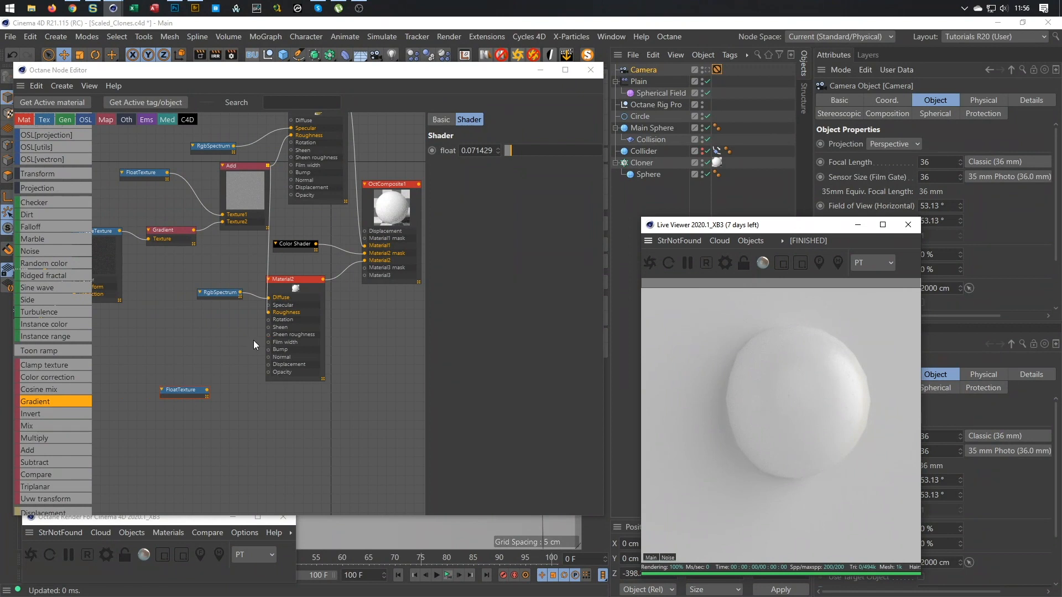
Delete the disconnected FloatTexture node from the composite material's graph
scroll(201, 349, "down", 5)
scroll(284, 327, "up", 5)
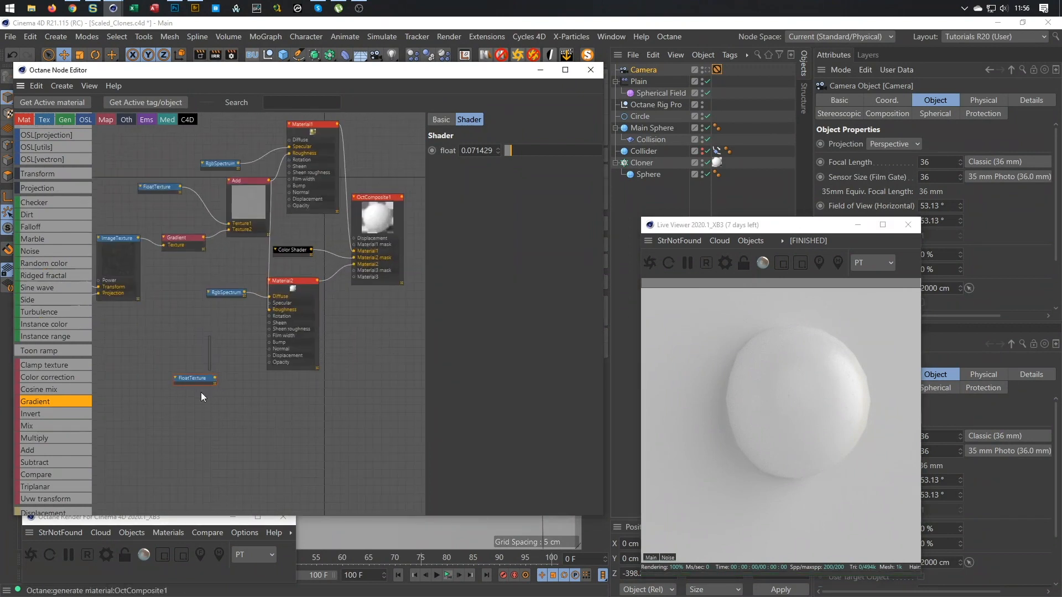
key("Delete")
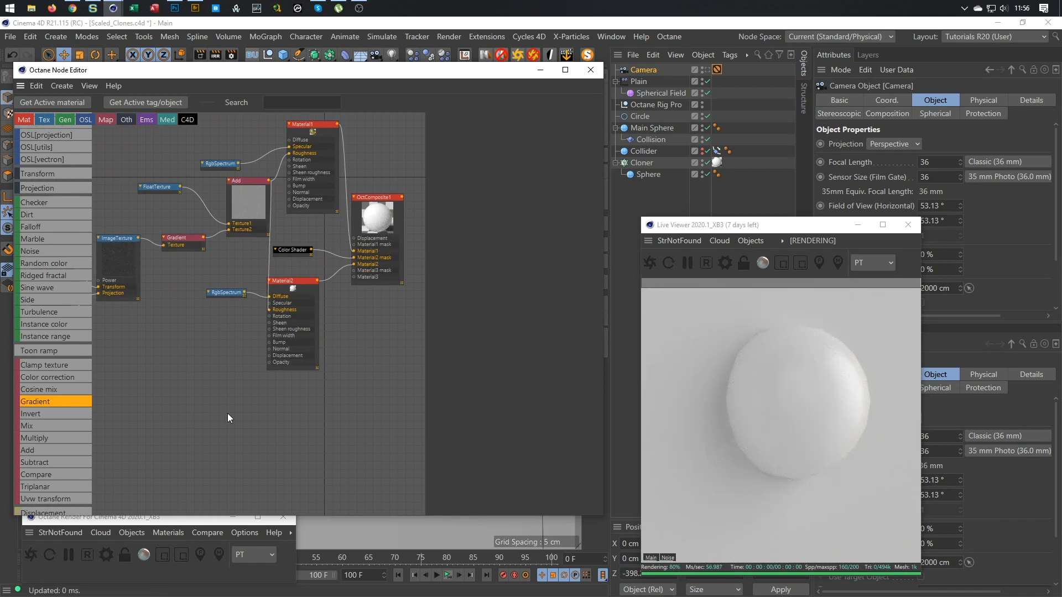
scroll(250, 278, "down", 3)
scroll(251, 277, "up", 4)
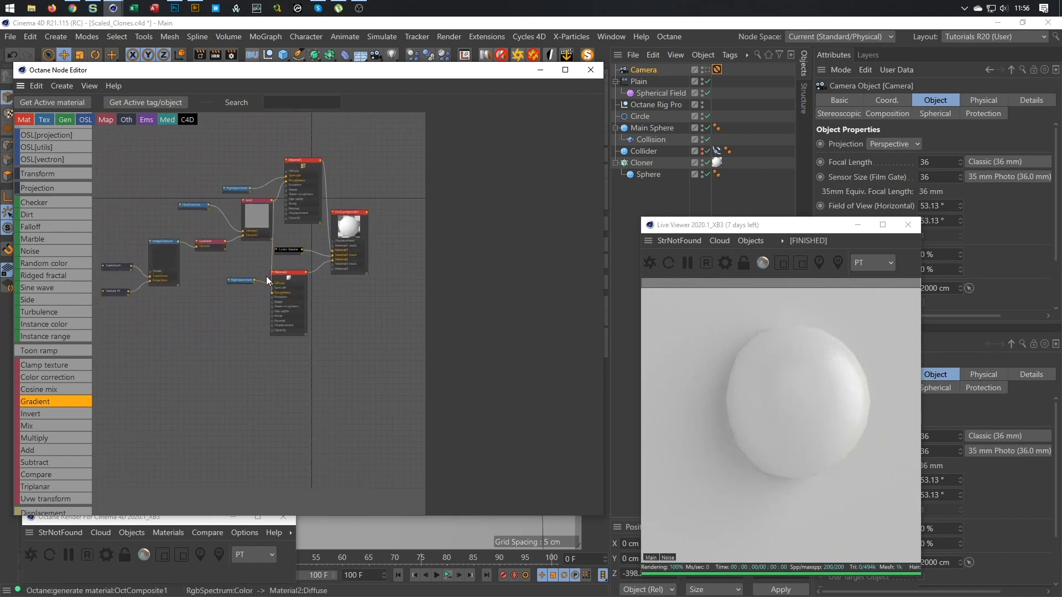
middle_click_drag(293, 274, 293, 336)
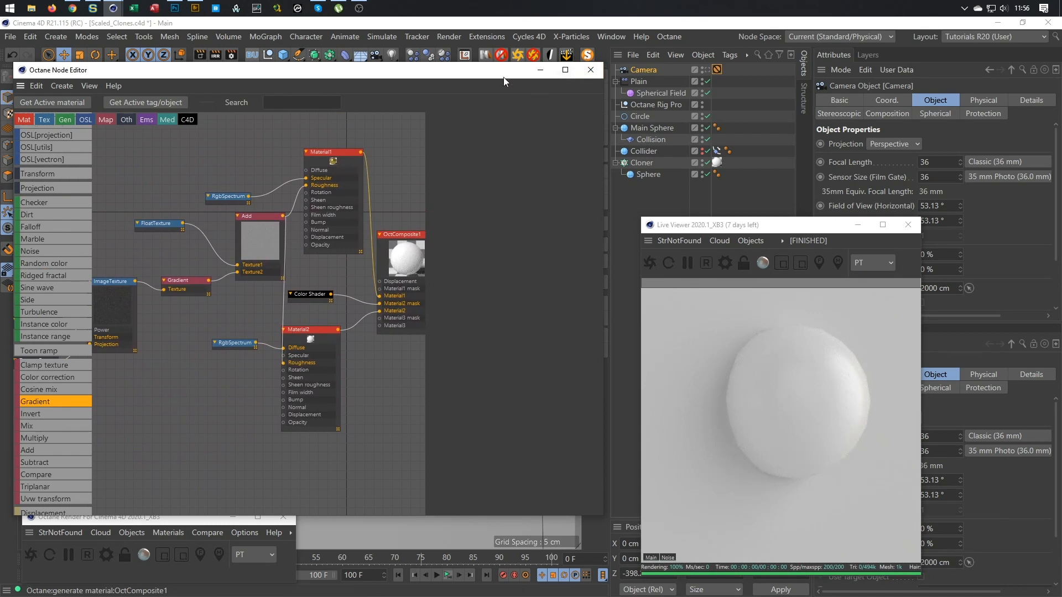
Deselect the composite material and create a new Octane material in the empty node graph
left_click_drag(503, 77, 576, 111)
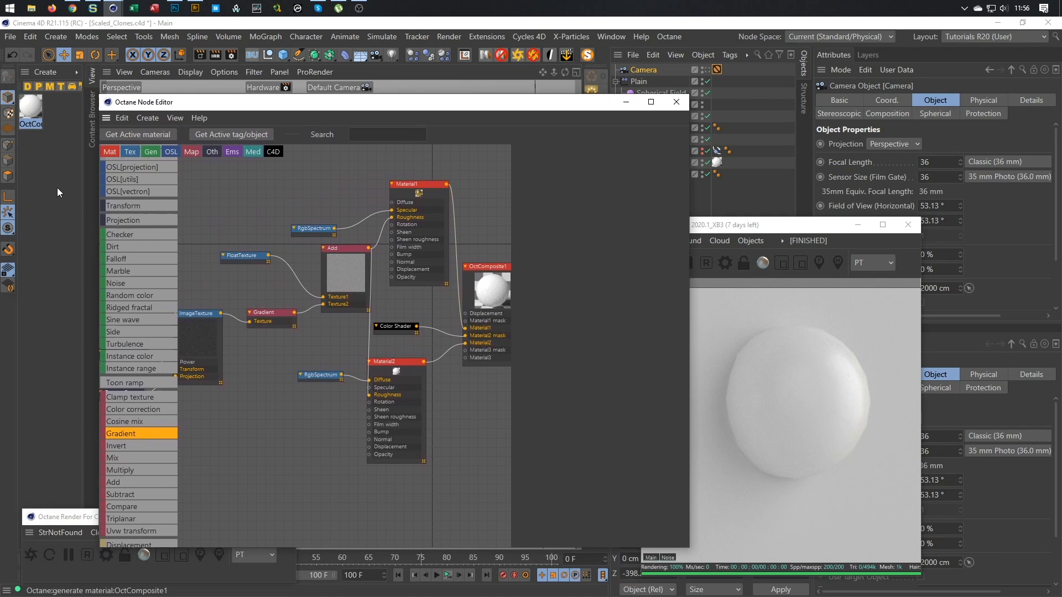
left_click(42, 197)
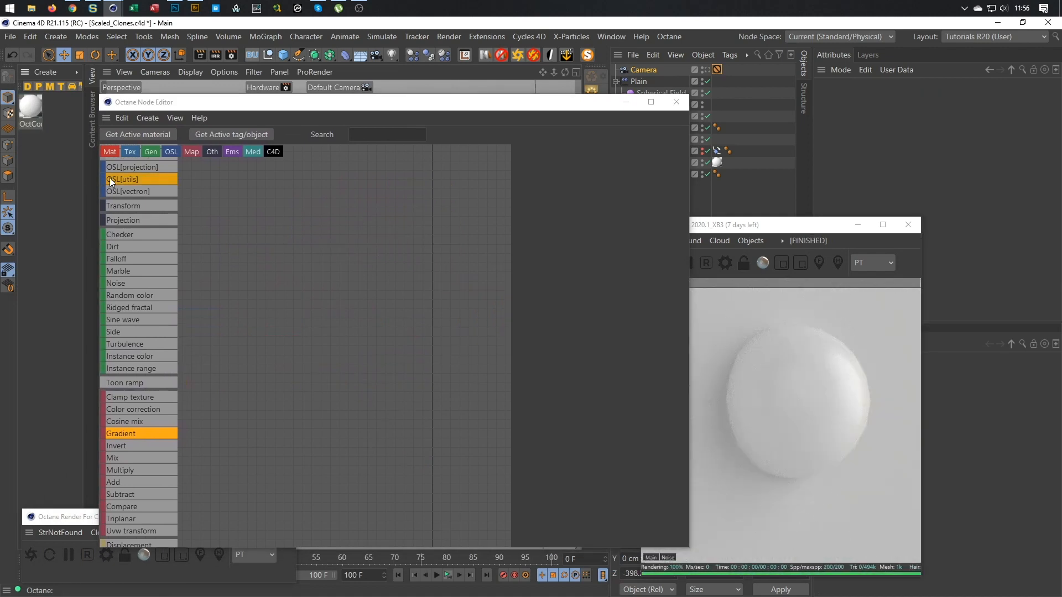
scroll(158, 211, "up", 10)
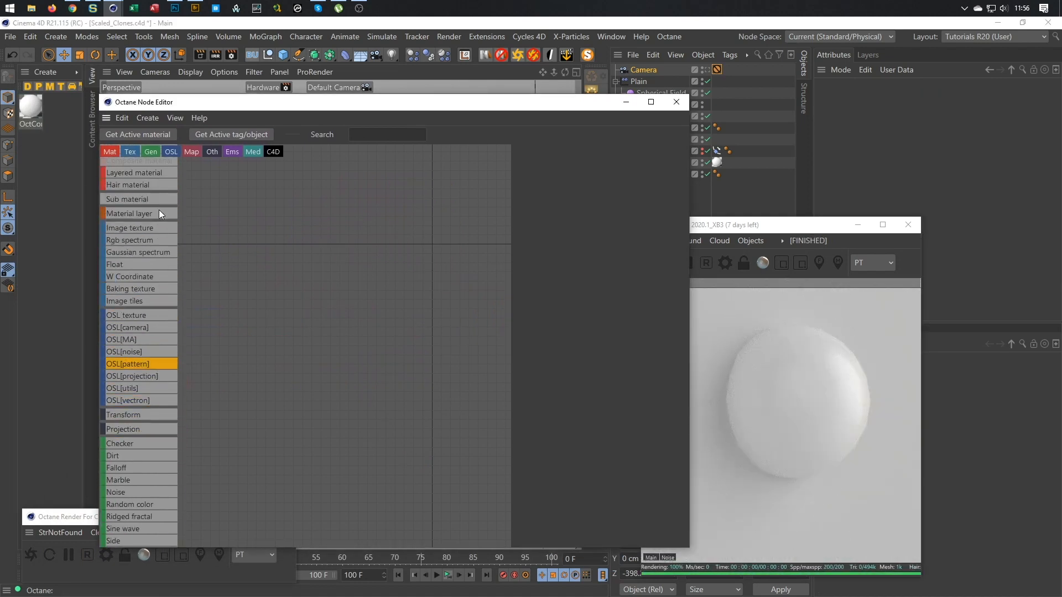
left_click_drag(154, 173, 436, 228)
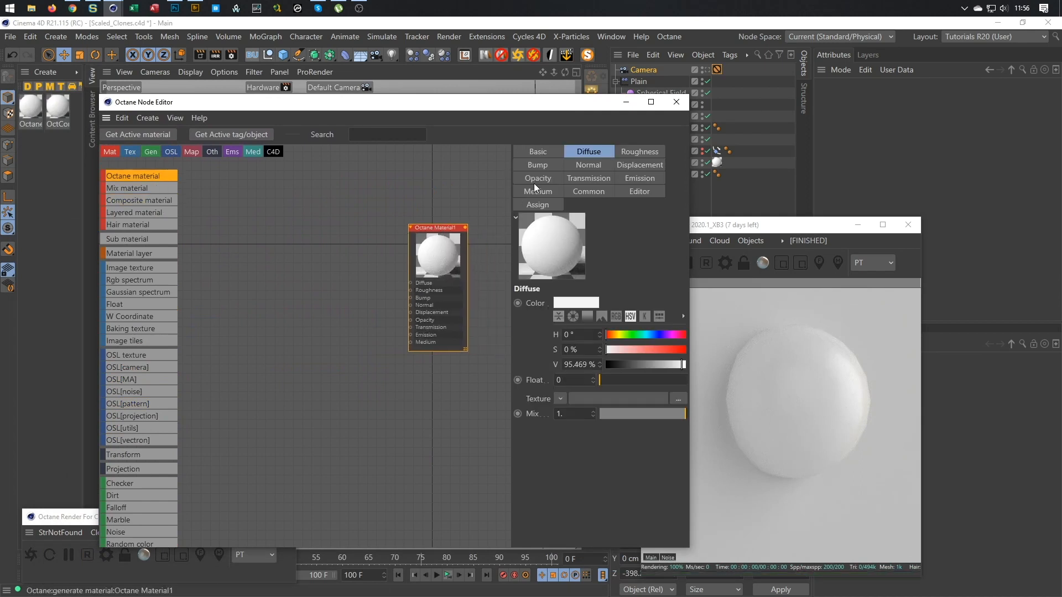
Rename the new material "Main Sphere" and save the scene
left_click(549, 153)
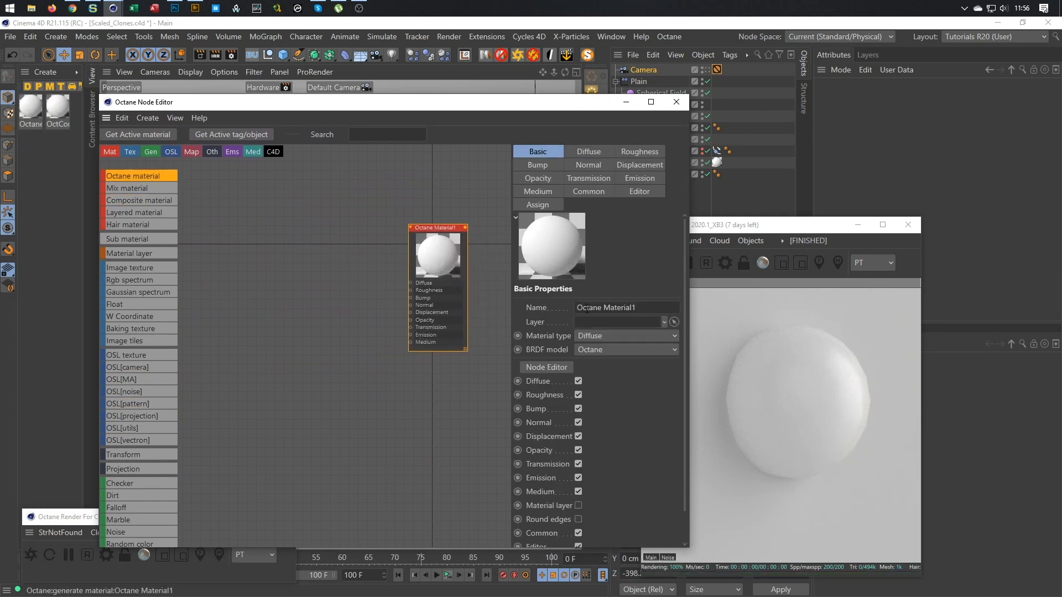
left_click_drag(641, 311, 506, 331)
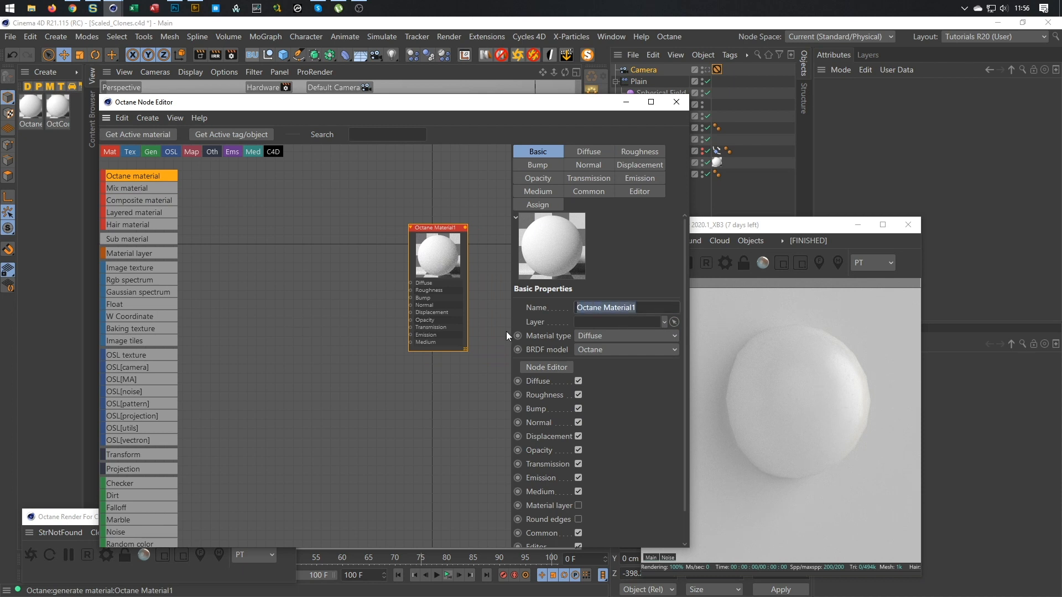
type("Main Sphere")
key("Return")
key("ctrl+s")
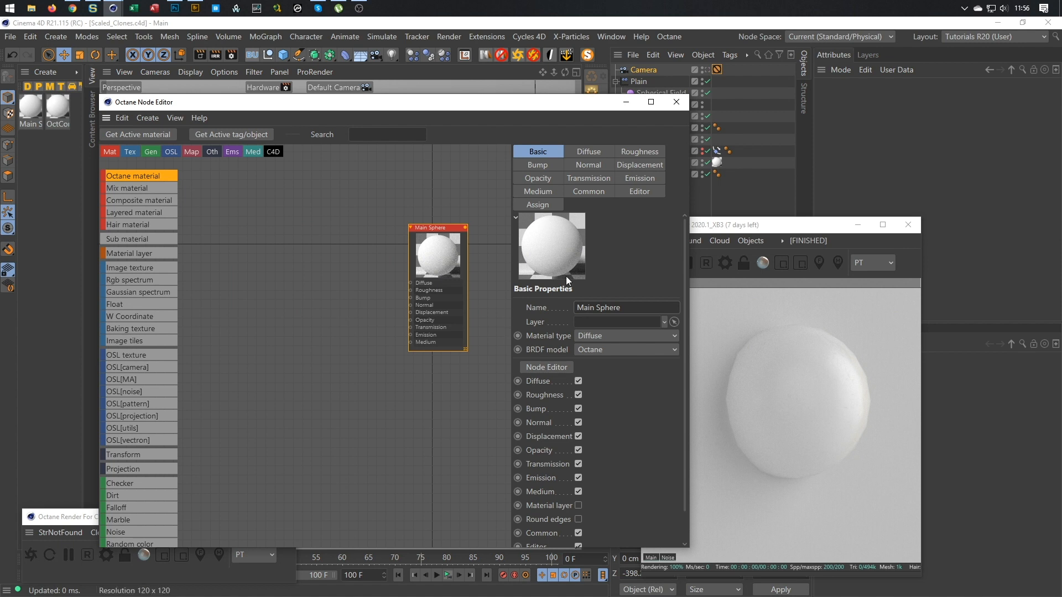
Set the Main Sphere material's type to Glossy and its BRDF model to GGX
left_click(604, 335)
left_click(607, 365)
left_click(597, 350)
left_click(599, 392)
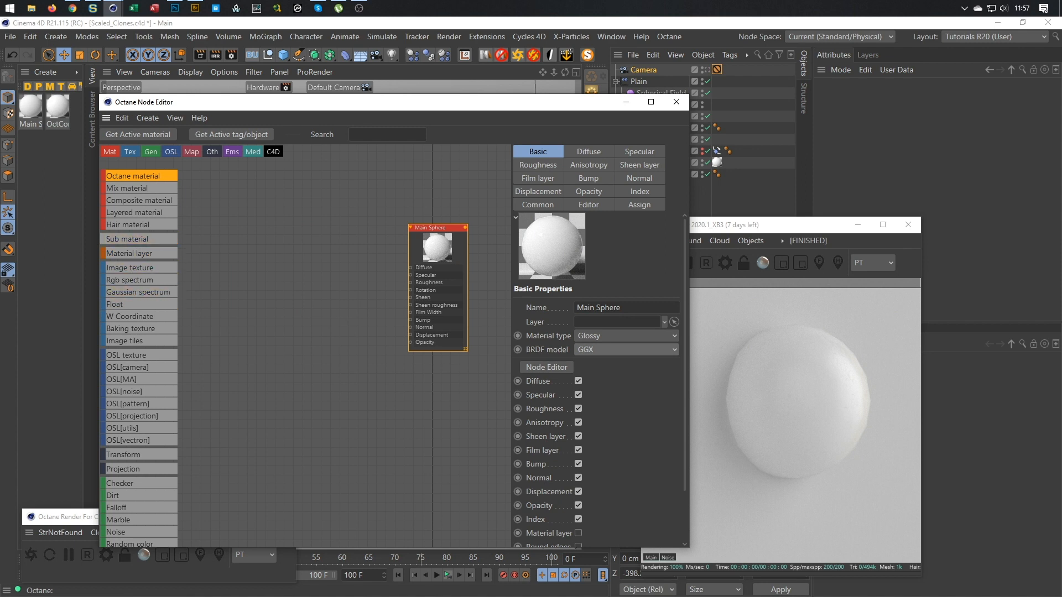
Apply the Main Sphere material to the Main Sphere object
left_click_drag(496, 105, 412, 175)
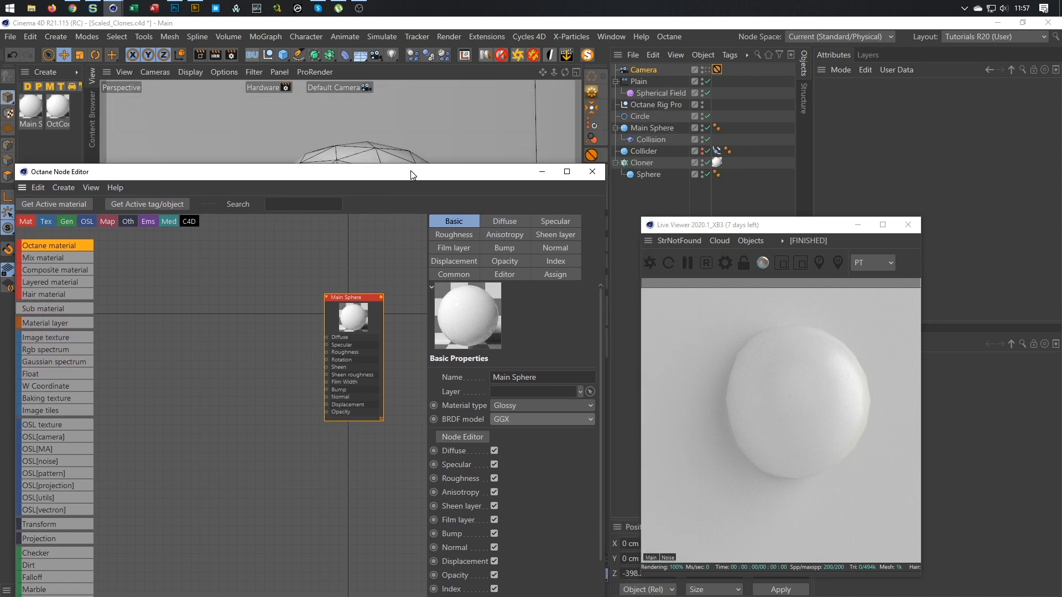
right_click_drag(789, 430, 274, 427, "alt")
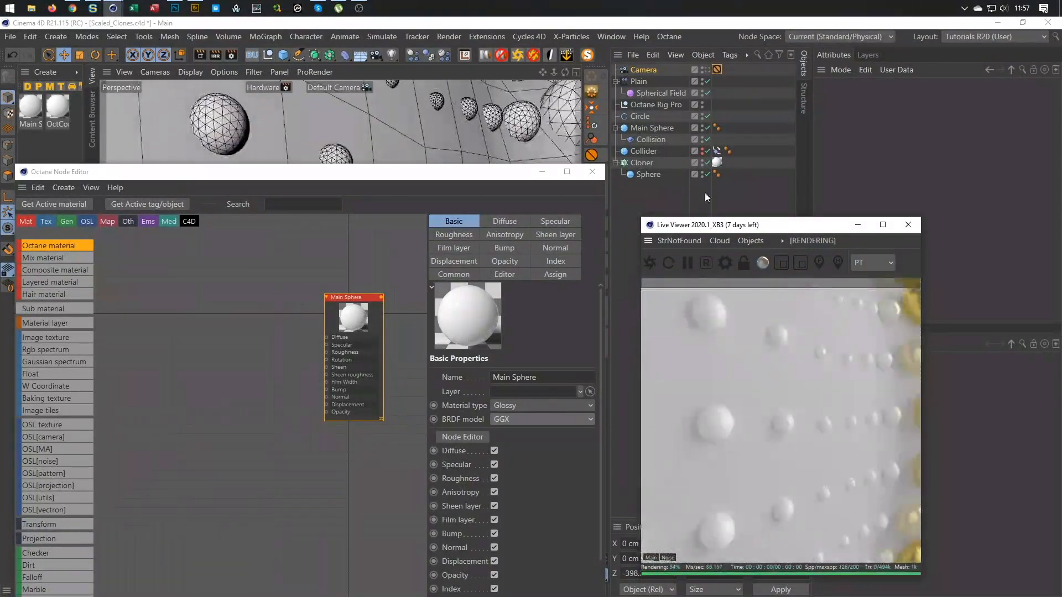
left_click_drag(31, 110, 67, 190)
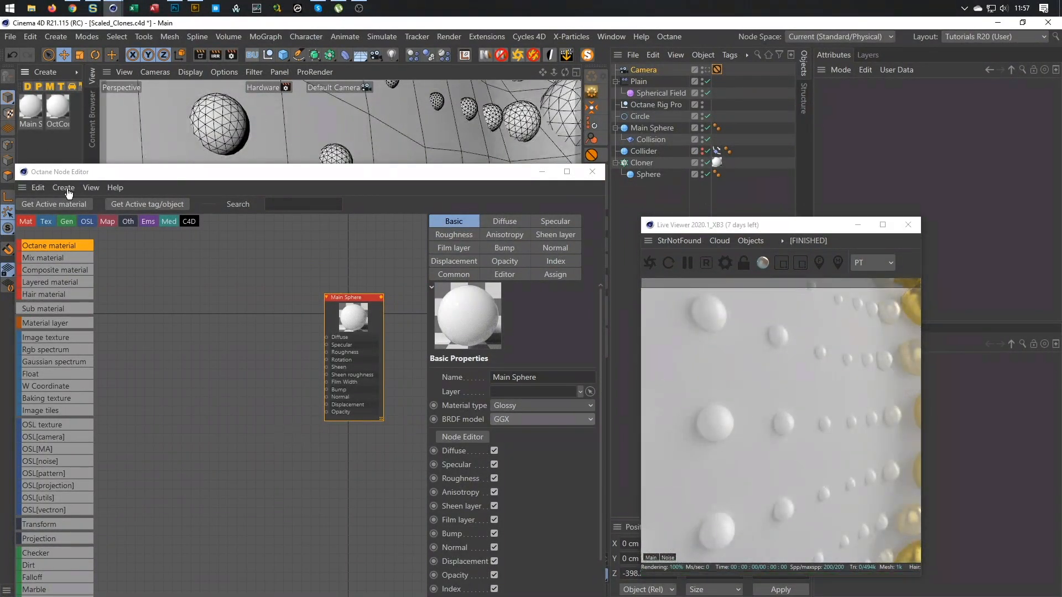
left_click_drag(651, 162, 659, 127)
mouse_move(773, 396)
left_mouse_down()
mouse_move(820, 389)
mouse_move(785, 409)
left_mouse_up()
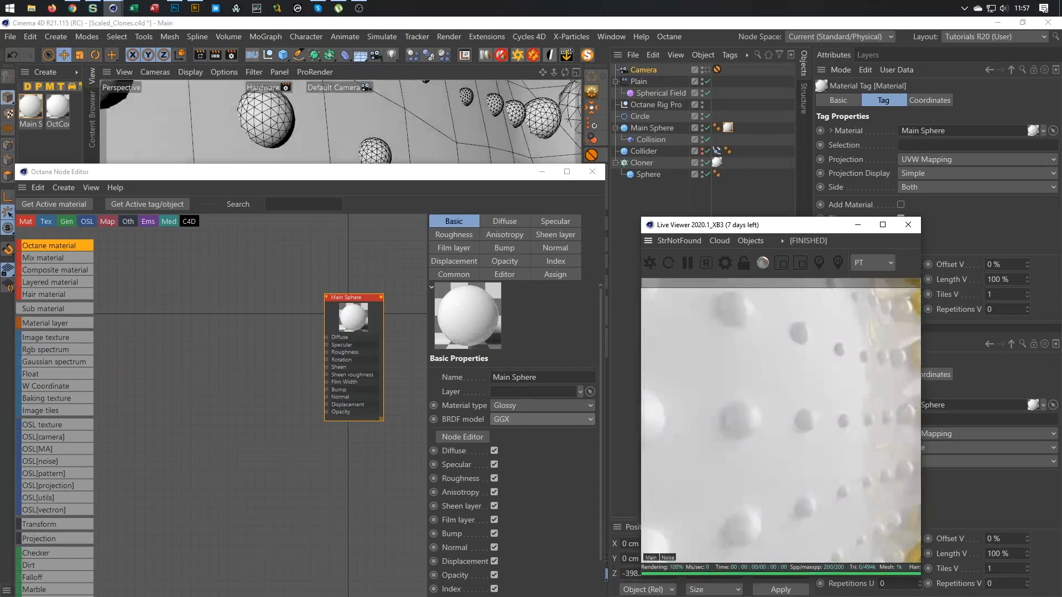
Bring in a dirt and scratch image as an ImageTexture and connect it to the Main Sphere material's Roughness
key("alt+Tab")
left_click_drag(478, 453, 326, 352)
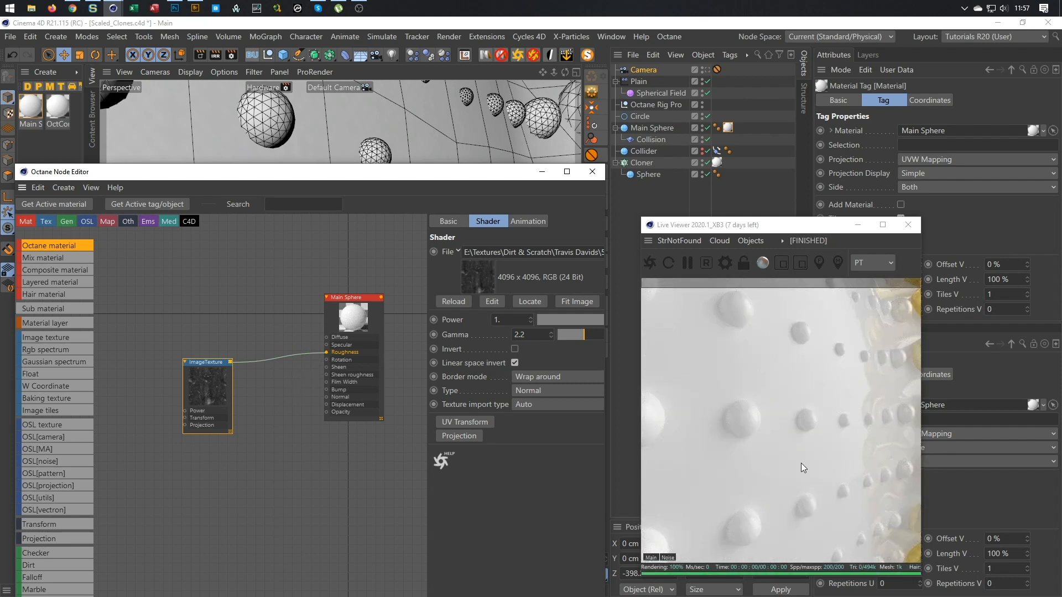
left_click_drag(798, 433, 940, 437)
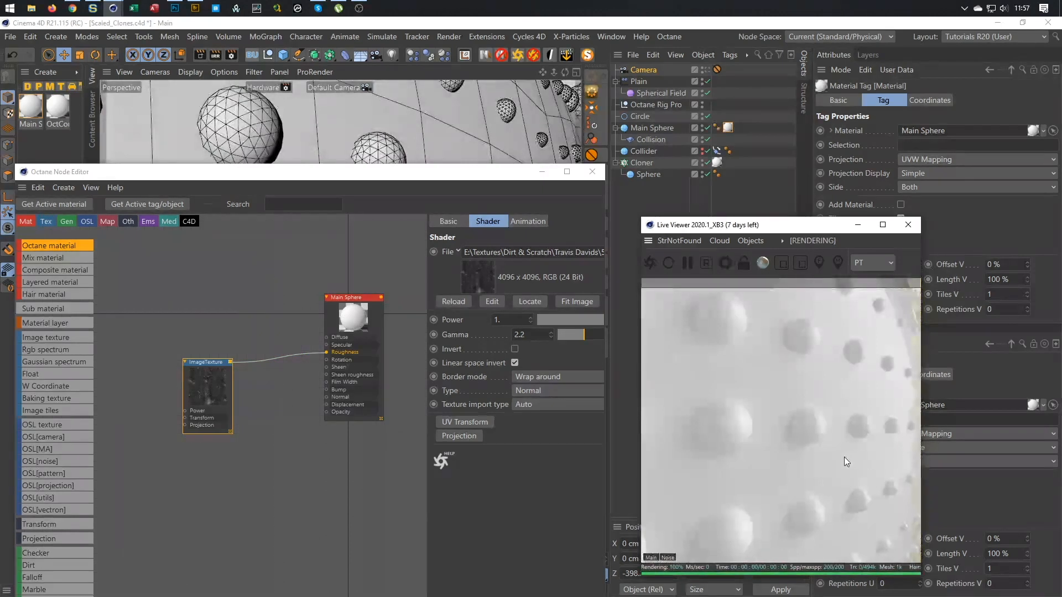
Reduce the ImageTexture's gamma to 0.885635 and check the roughness on the sphere's surface
mouse_move(198, 361)
left_mouse_down()
mouse_move(219, 357)
mouse_move(199, 359)
left_mouse_up()
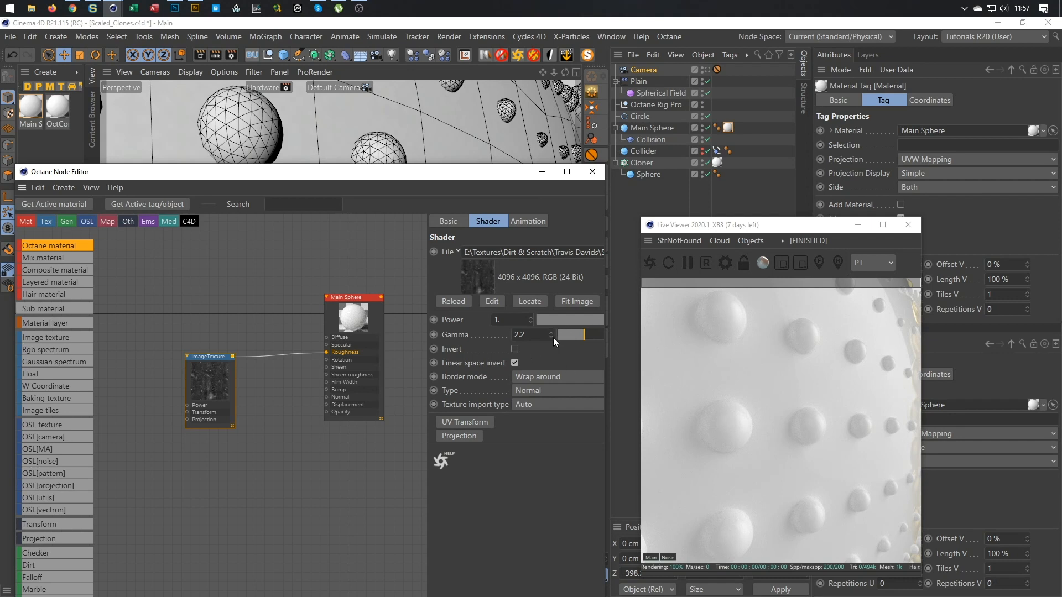
left_click_drag(581, 337, 568, 339)
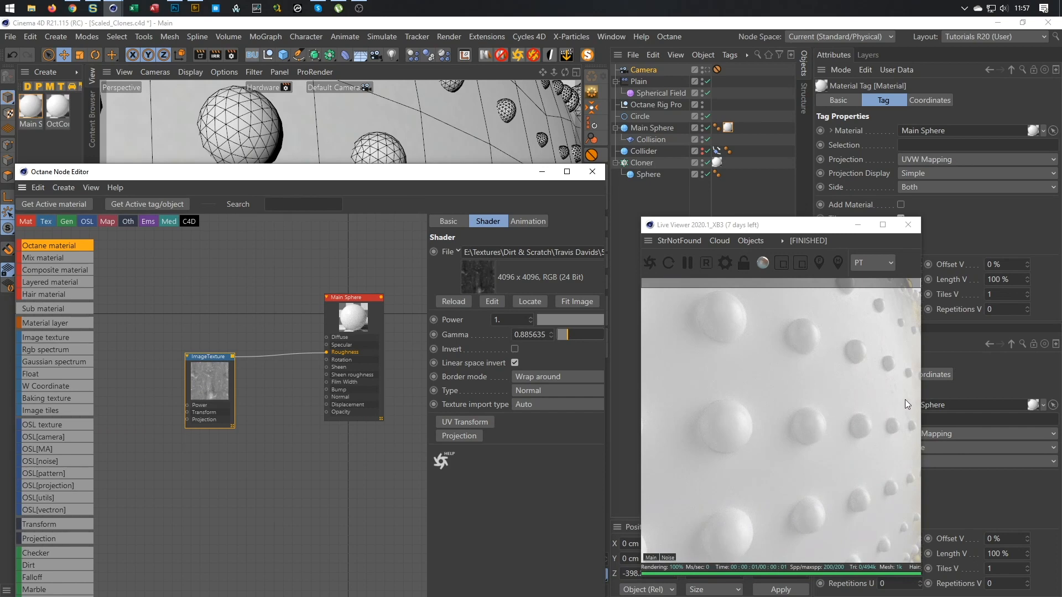
left_click_drag(890, 389, 794, 379)
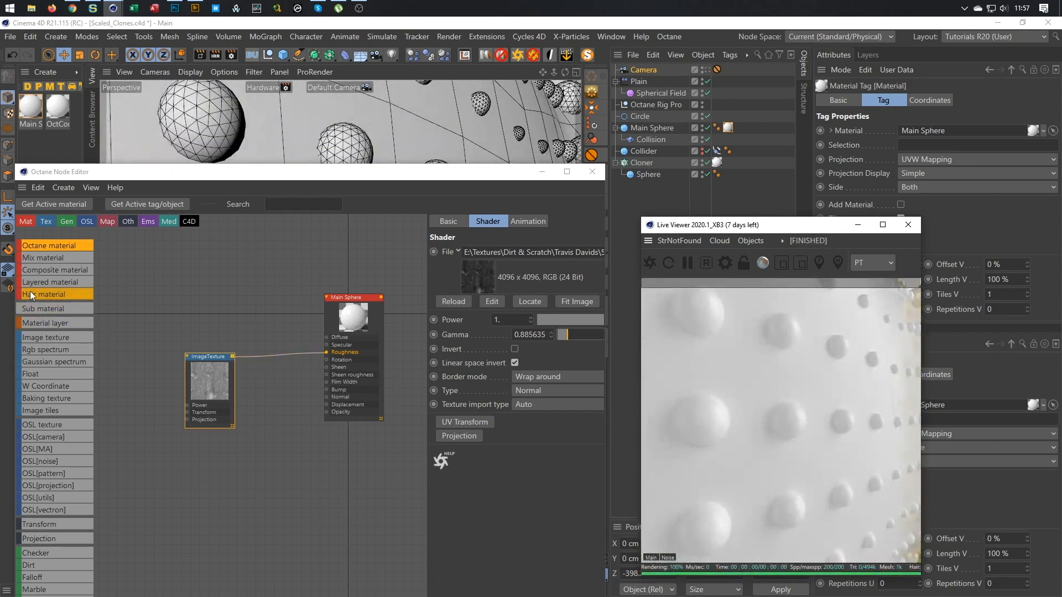
Connect an RGB spectrum node to the Main Sphere material's Diffuse and set its colour to pure white with V at 100%
left_click_drag(42, 350, 317, 343)
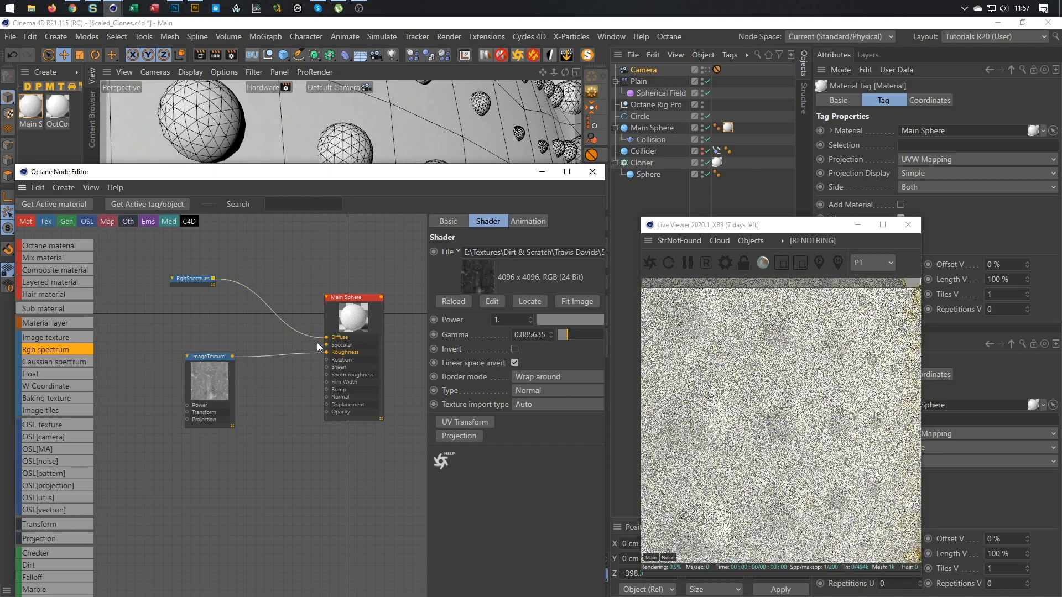
left_click(193, 278)
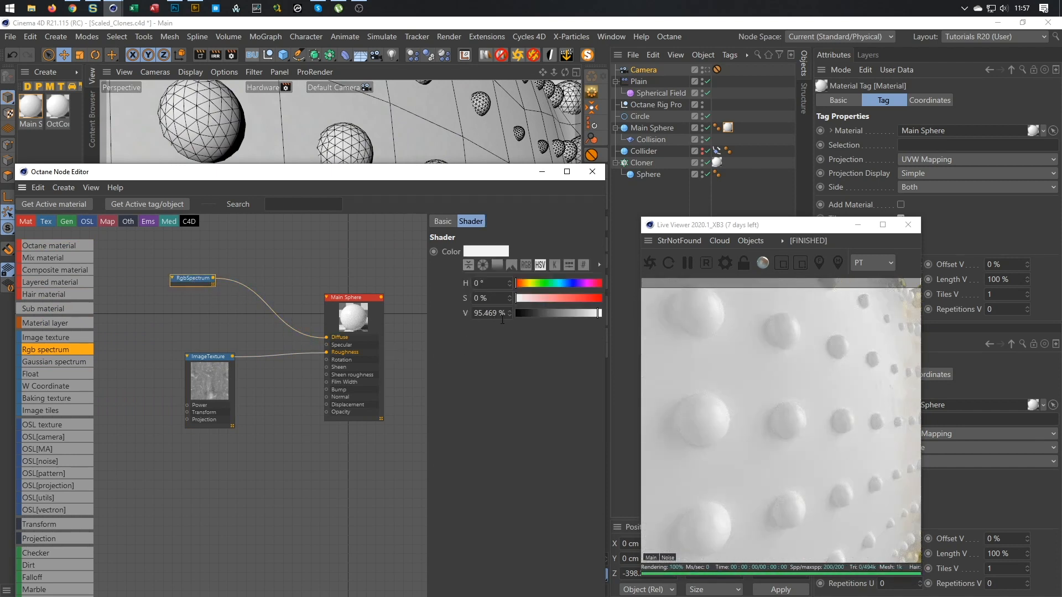
left_click_drag(555, 311, 602, 312)
left_click_drag(194, 282, 162, 264)
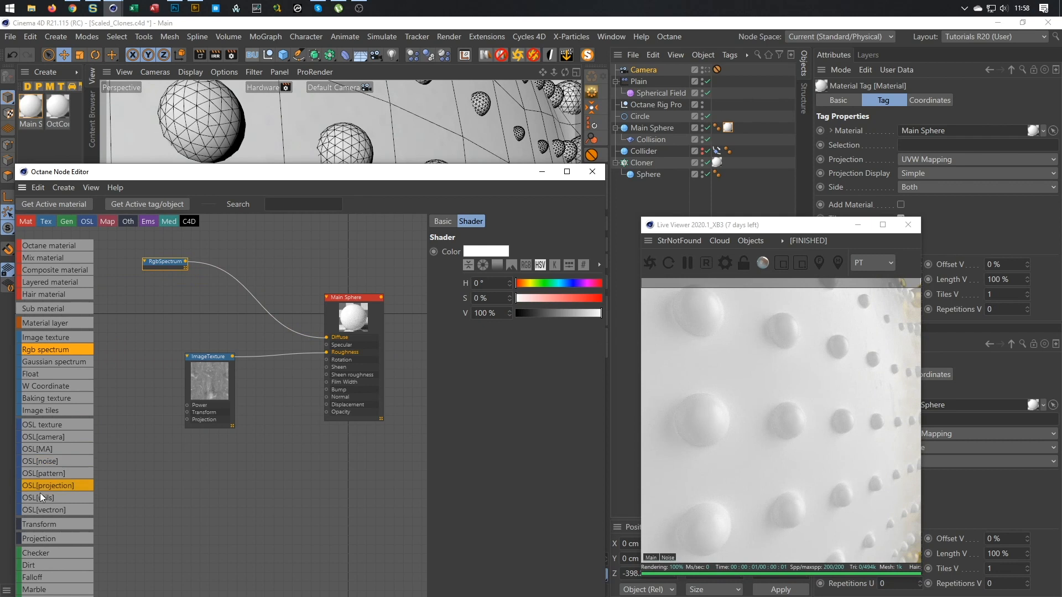
Try blending the RgbSpectrum and ImageTexture through a Mix node on the material's Diffuse, then remove the Mix node
scroll(40, 521, "down", 5)
scroll(38, 522, "down", 15)
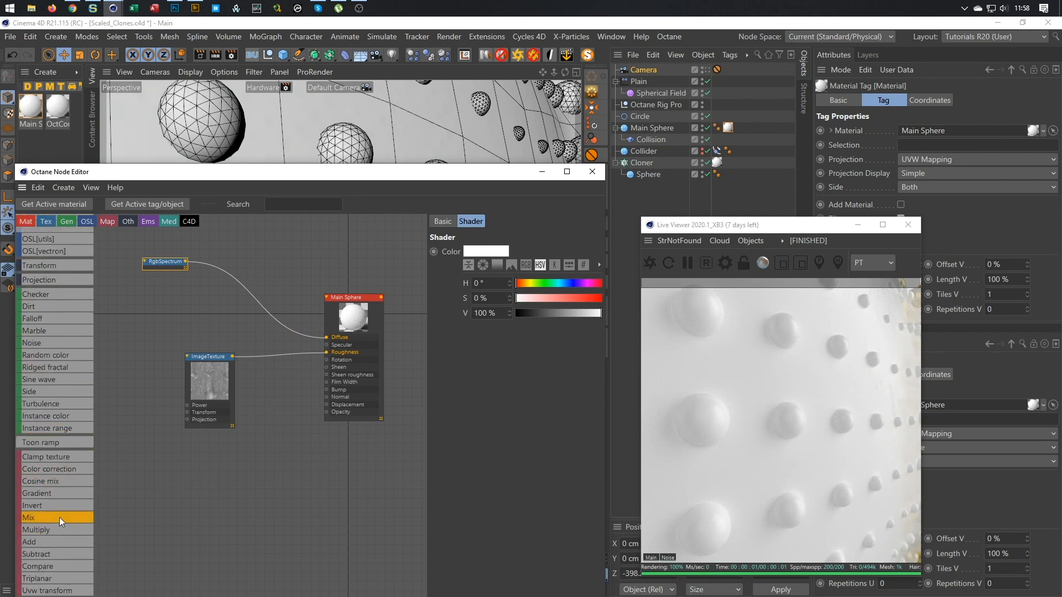
mouse_move(242, 286)
left_mouse_down()
mouse_move(254, 301)
mouse_move(270, 265)
mouse_move(238, 289)
mouse_move(249, 281)
left_mouse_up()
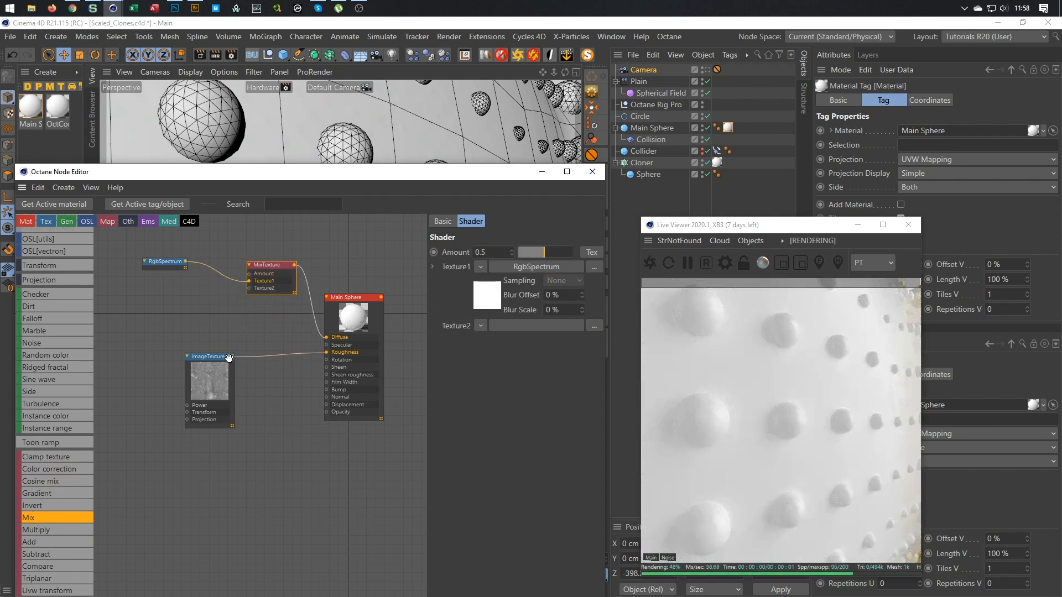
left_click_drag(231, 357, 248, 291)
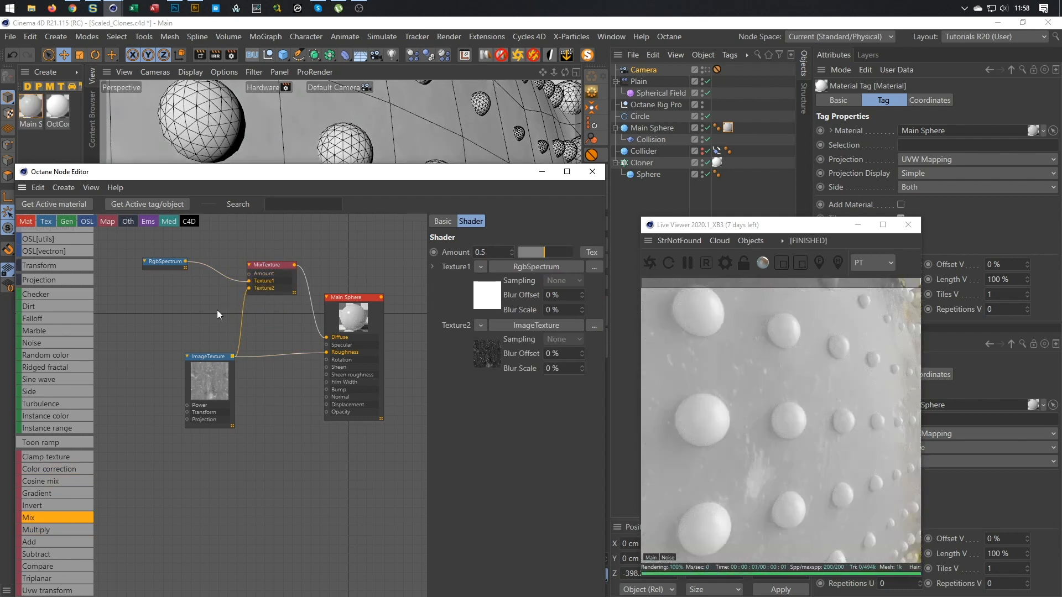
left_click_drag(267, 261, 279, 257)
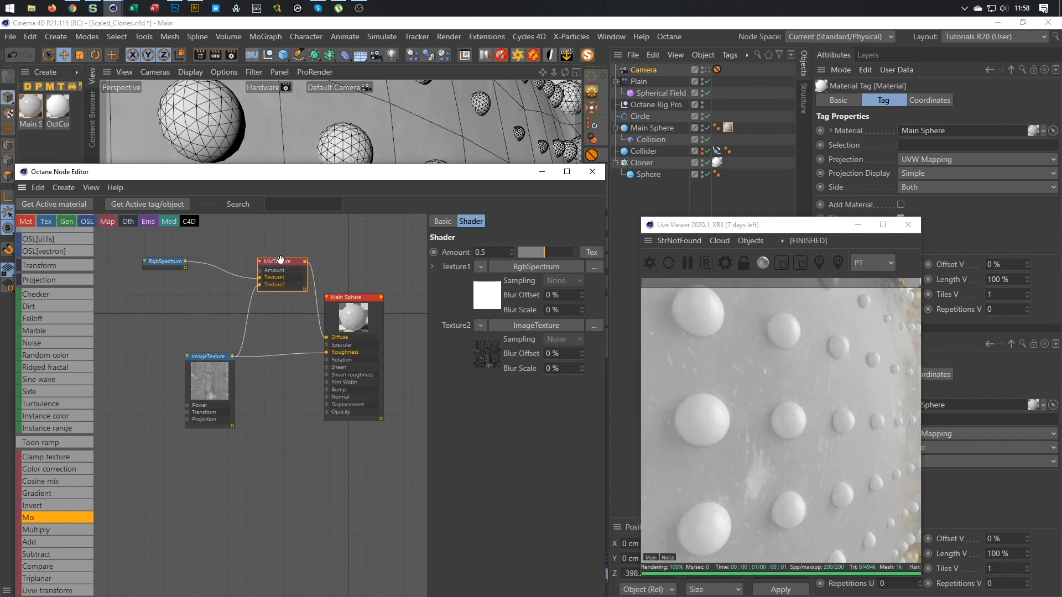
key("Delete")
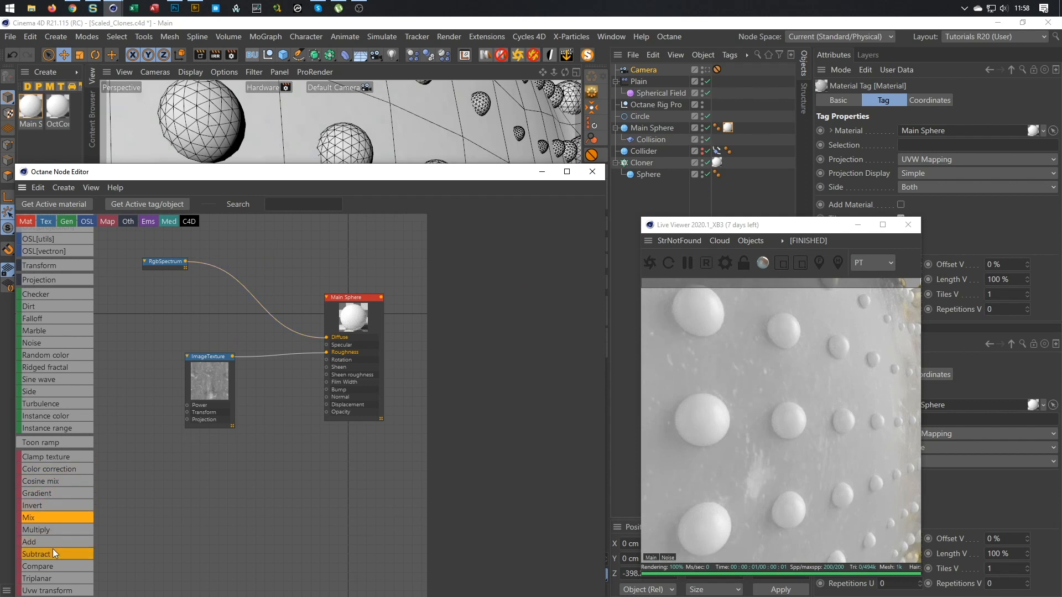
Insert a Multiply node between the RgbSpectrum and Diffuse, and connect the ImageTexture to its Texture2 input
left_click_drag(244, 290, 249, 263)
left_click_drag(233, 357, 237, 300)
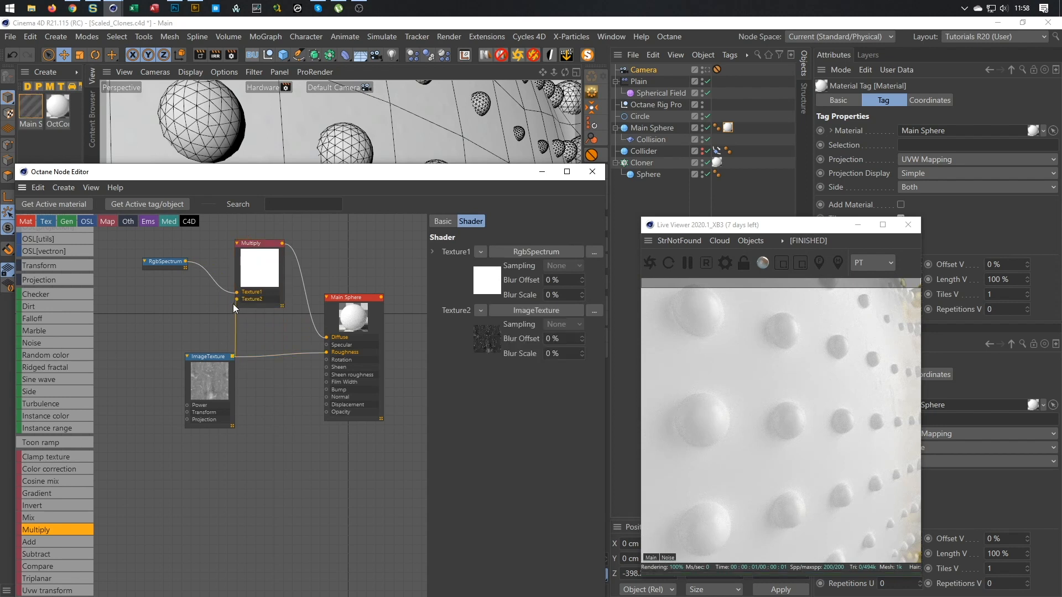
left_click_drag(210, 365, 126, 408)
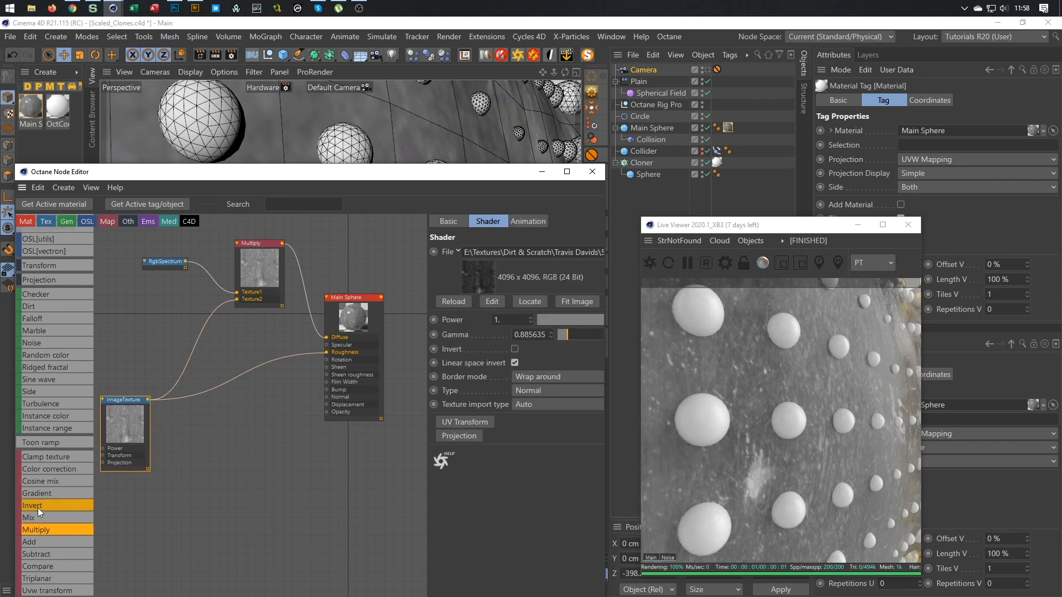
Insert an Invert node between the ImageTexture and the Multiply node, and space the nodes out
left_click_drag(37, 508, 203, 390)
left_click_drag(197, 343, 174, 348)
left_click_drag(263, 242, 292, 237)
left_click_drag(169, 346, 134, 335)
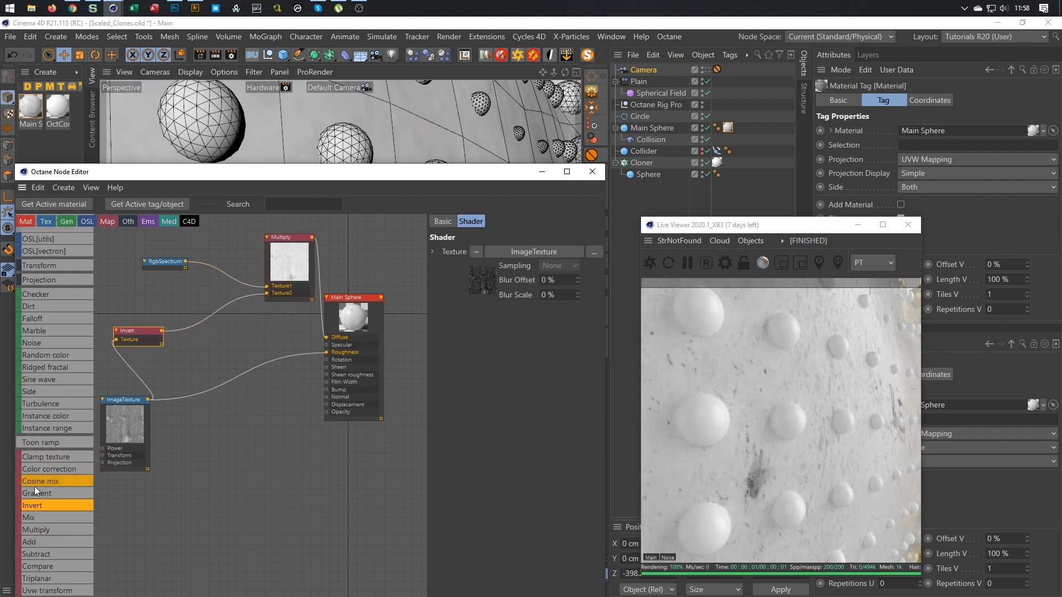
Try adjusting the inverted scratches with a Gradient node between Invert and Multiply, then delete the Gradient
scroll(35, 478, "down", 3)
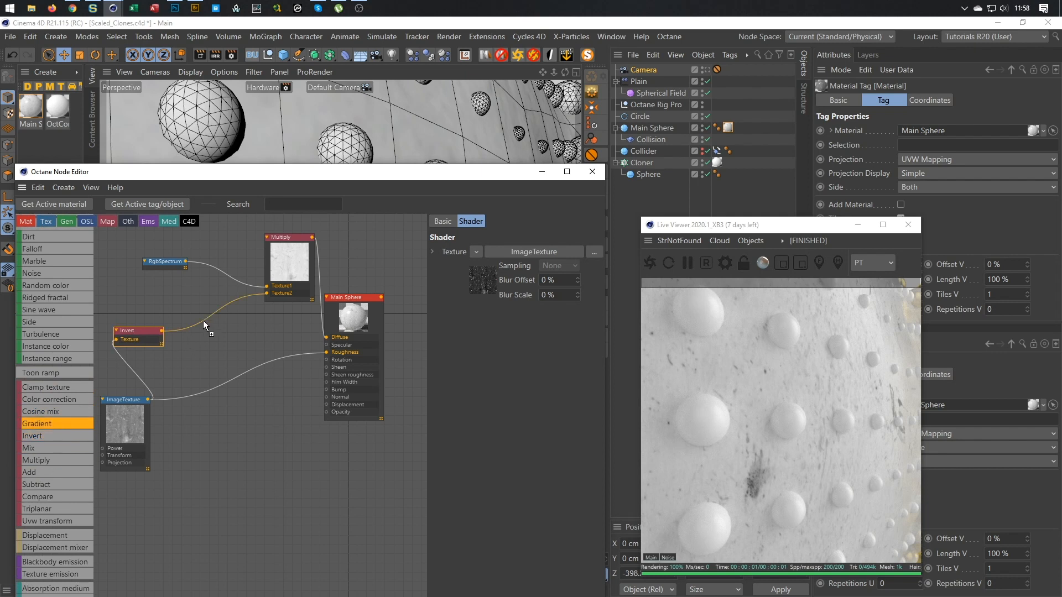
left_click_drag(207, 316, 210, 318)
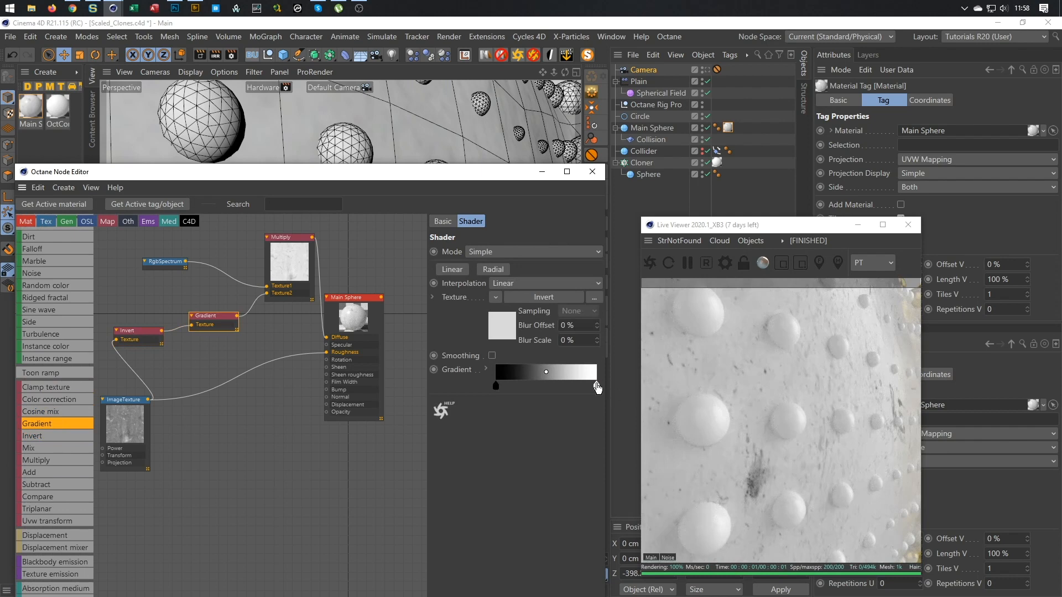
left_click_drag(496, 390, 475, 393)
left_click_drag(596, 386, 569, 386)
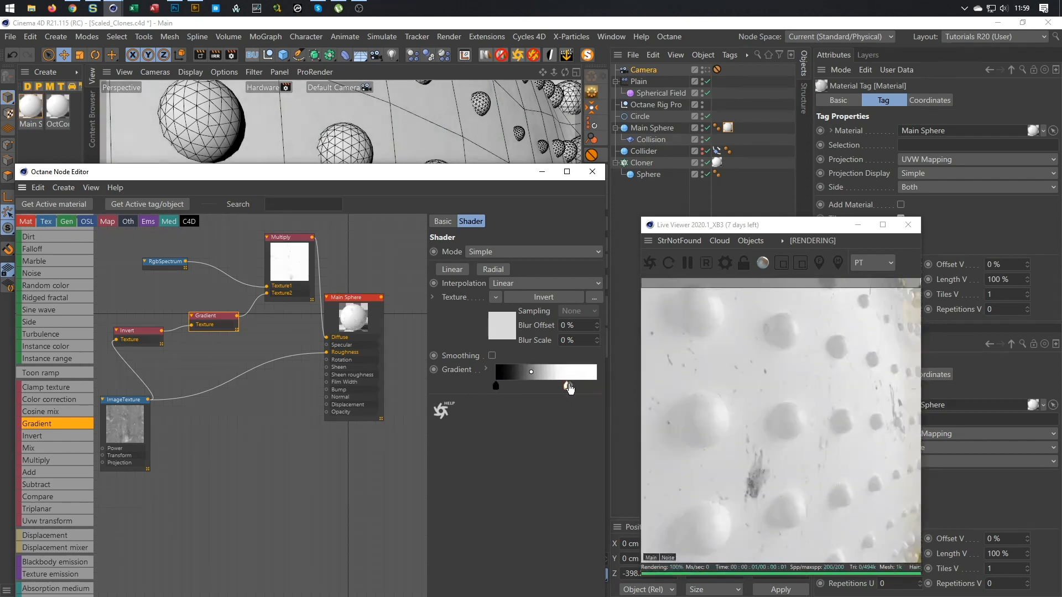
left_click_drag(567, 388, 604, 388)
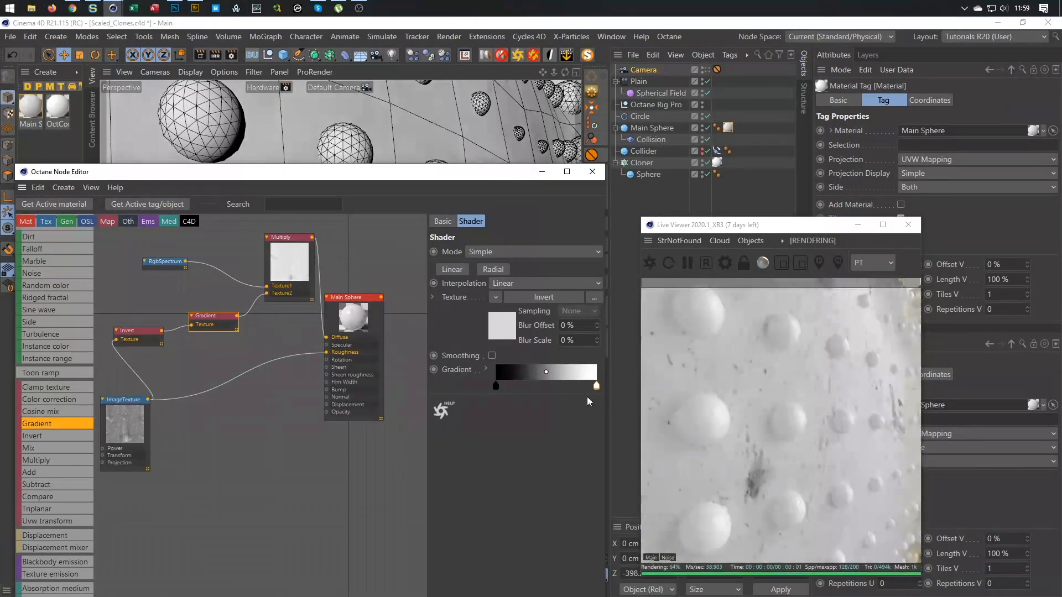
left_click_drag(208, 316, 213, 316)
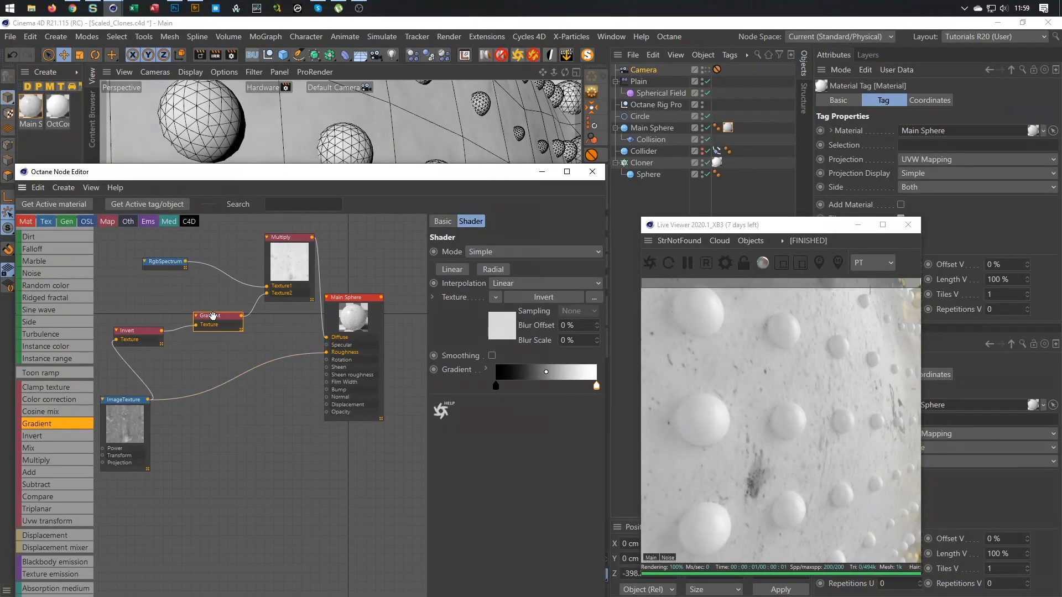
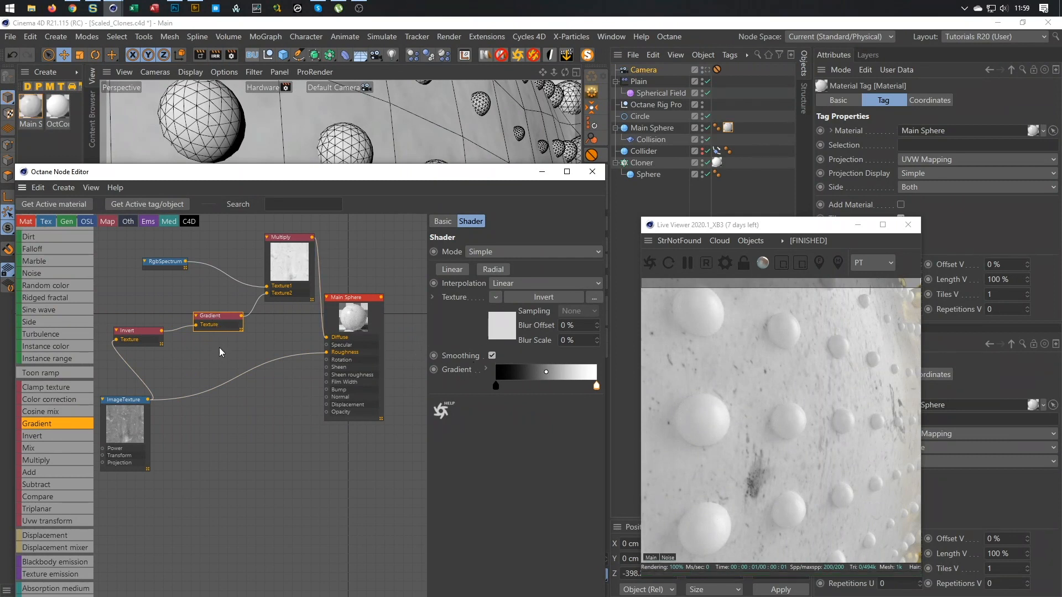
key("Delete")
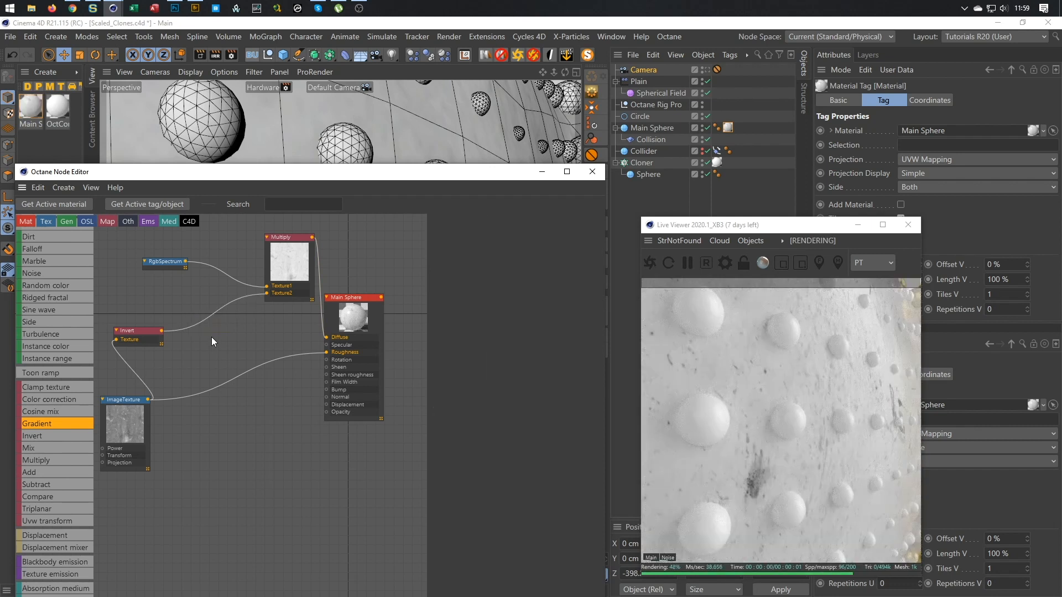
Insert a Color correction node between Invert and Multiply and lower its gamma to 0.220119
left_click_drag(42, 399, 204, 322)
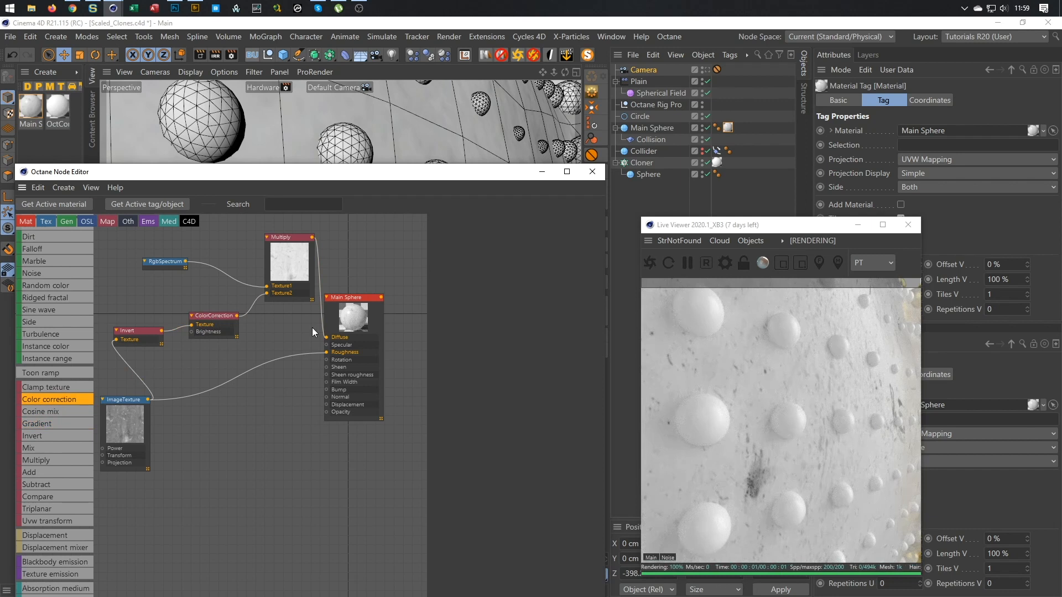
left_click(208, 316)
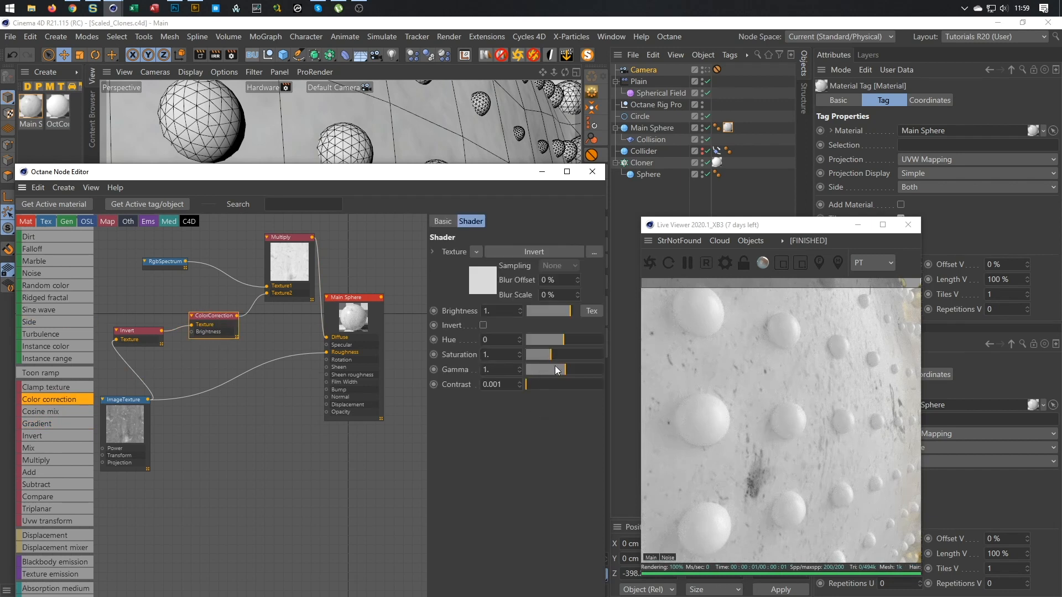
left_click_drag(566, 368, 556, 369)
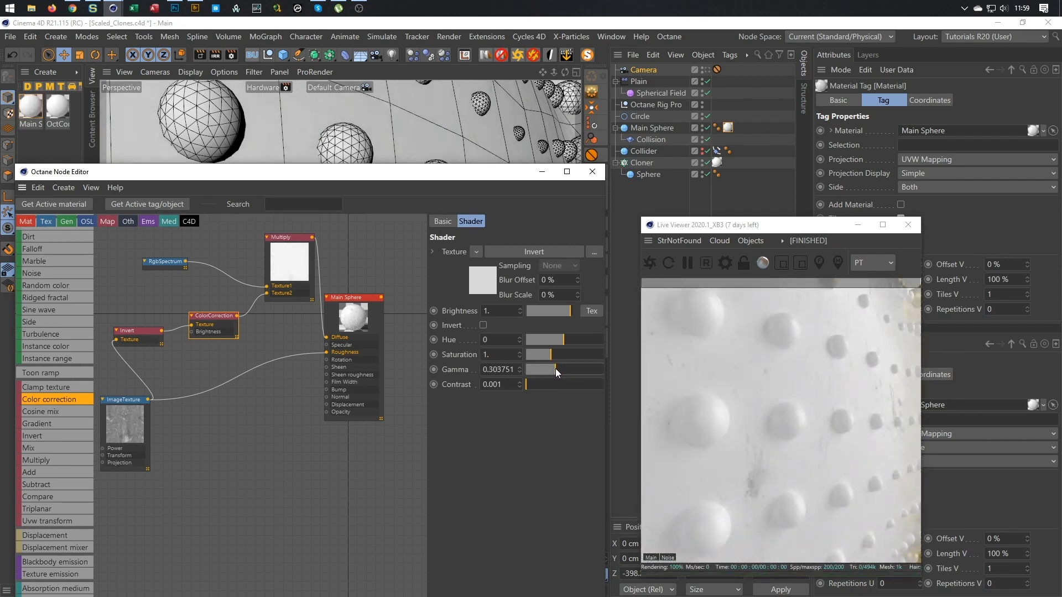
left_click_drag(555, 368, 552, 369)
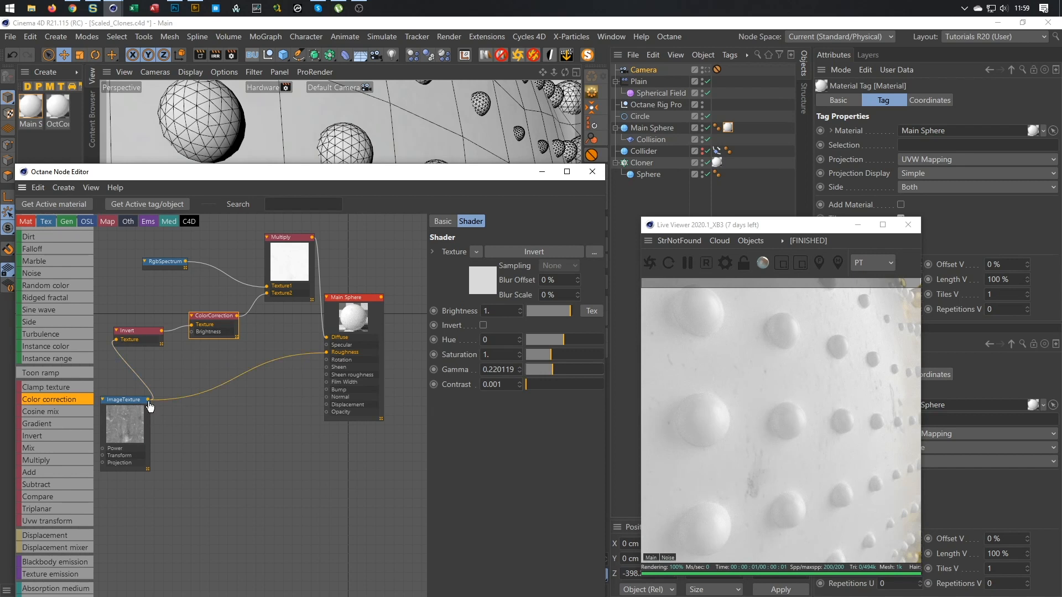
Connect the ImageTexture to the Main Sphere material's Bump and insert a Gradient node on that connection
left_click_drag(148, 401, 326, 390)
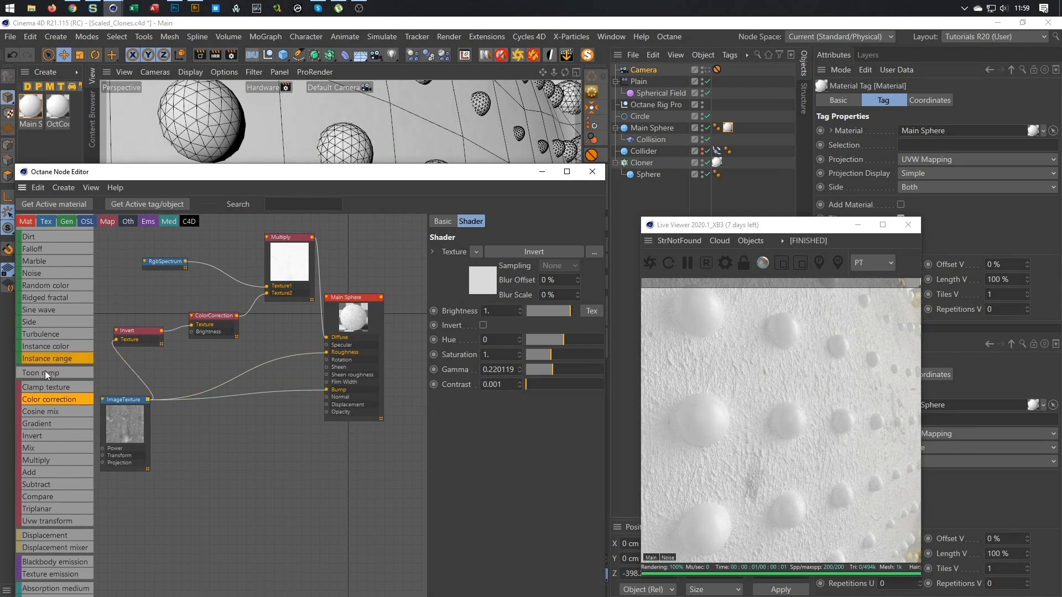
left_click_drag(44, 424, 238, 399)
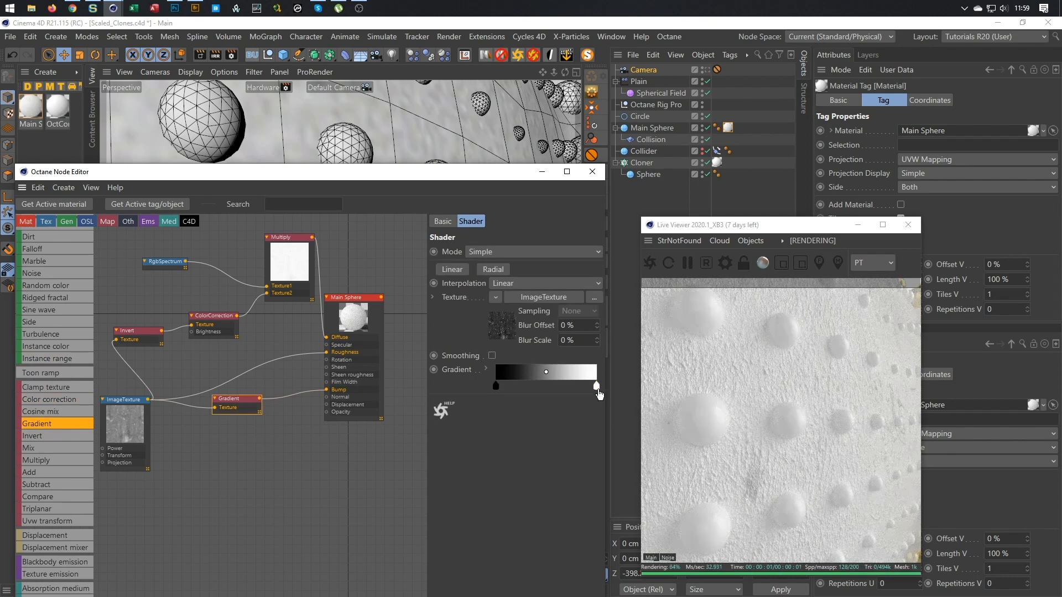
mouse_move(597, 386)
left_mouse_down()
mouse_move(576, 391)
mouse_move(596, 387)
left_mouse_up()
mouse_move(495, 389)
left_mouse_down()
mouse_move(553, 387)
mouse_move(496, 393)
left_mouse_up()
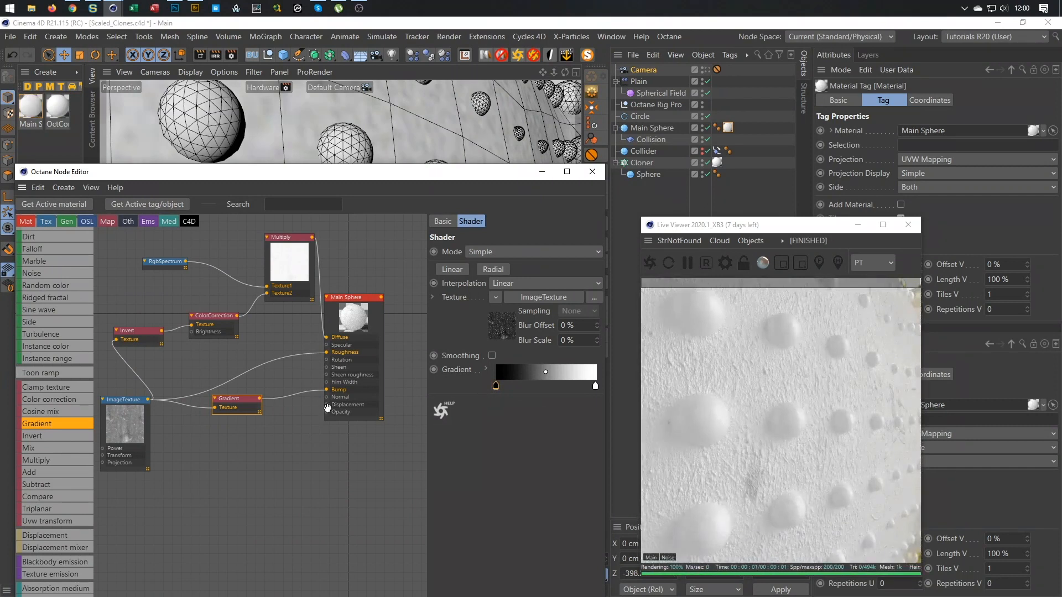
left_click_drag(233, 402, 237, 402)
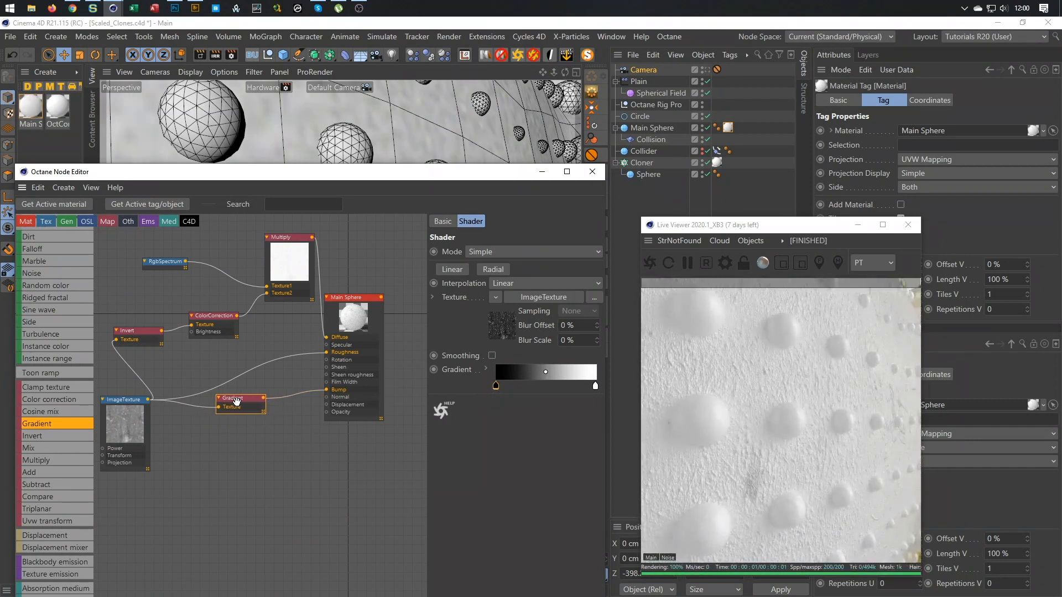
Expand the bump Gradient's knot settings and darken its white knot to a mid grey
left_click(486, 369)
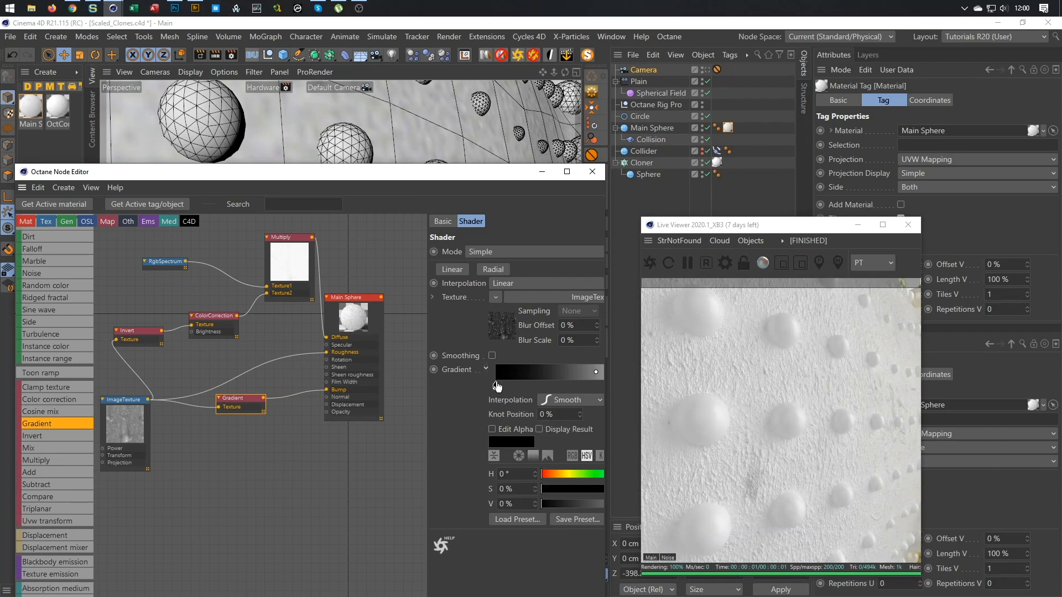
left_click_drag(429, 397, 327, 397)
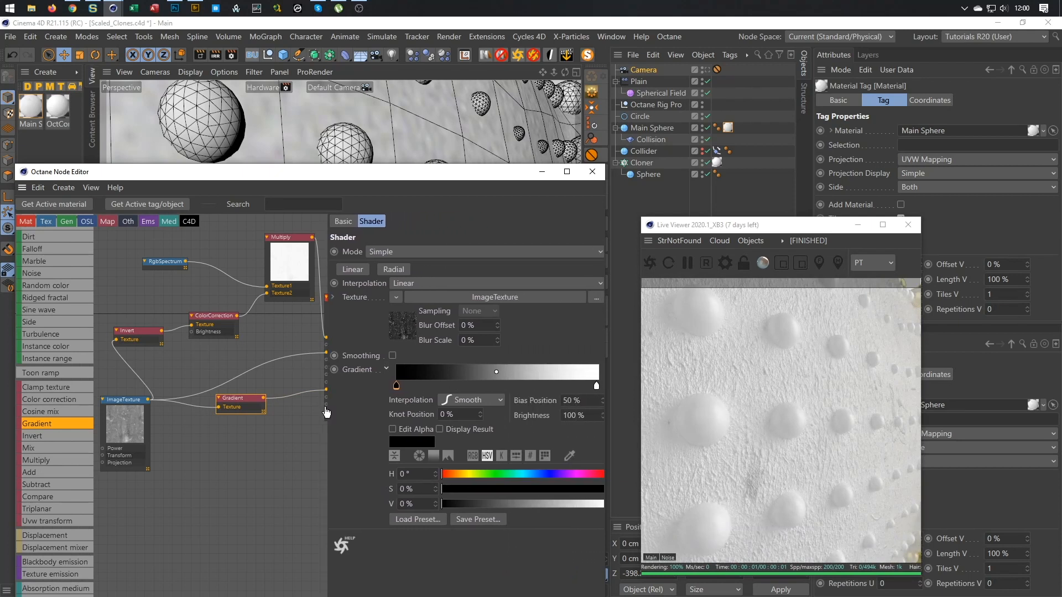
left_click(595, 386)
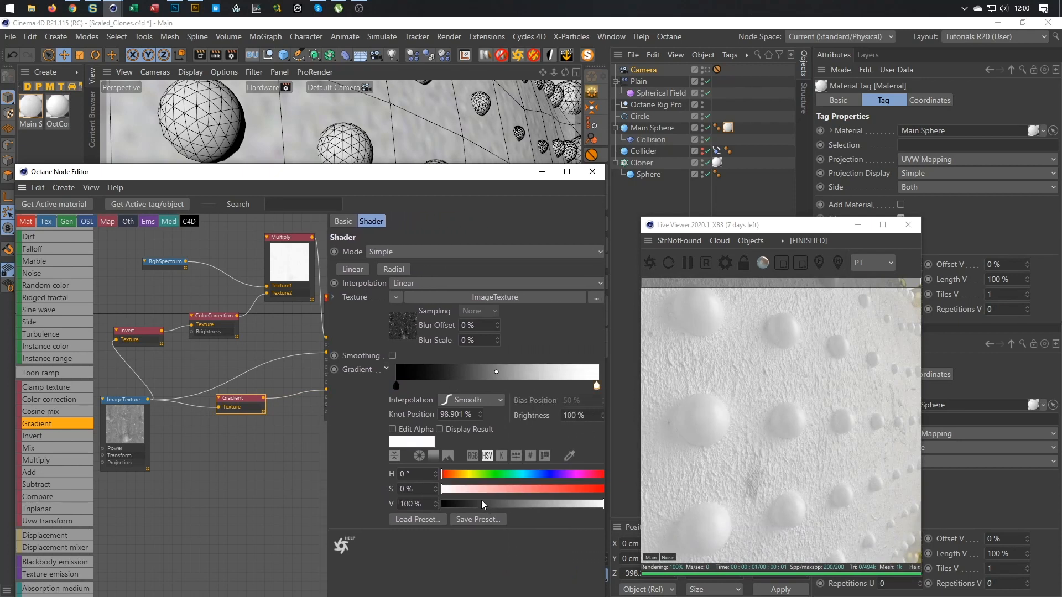
left_click(520, 503)
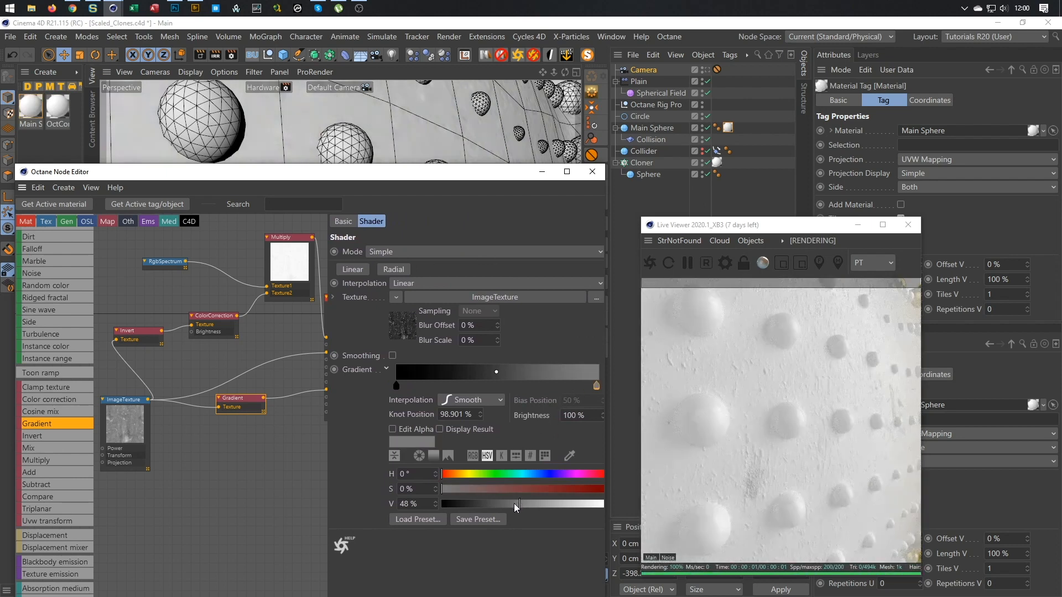
left_click(514, 503)
Lighten the bump Gradient's black knot to a dark grey with V at 20%
left_click(396, 385)
left_click(462, 504)
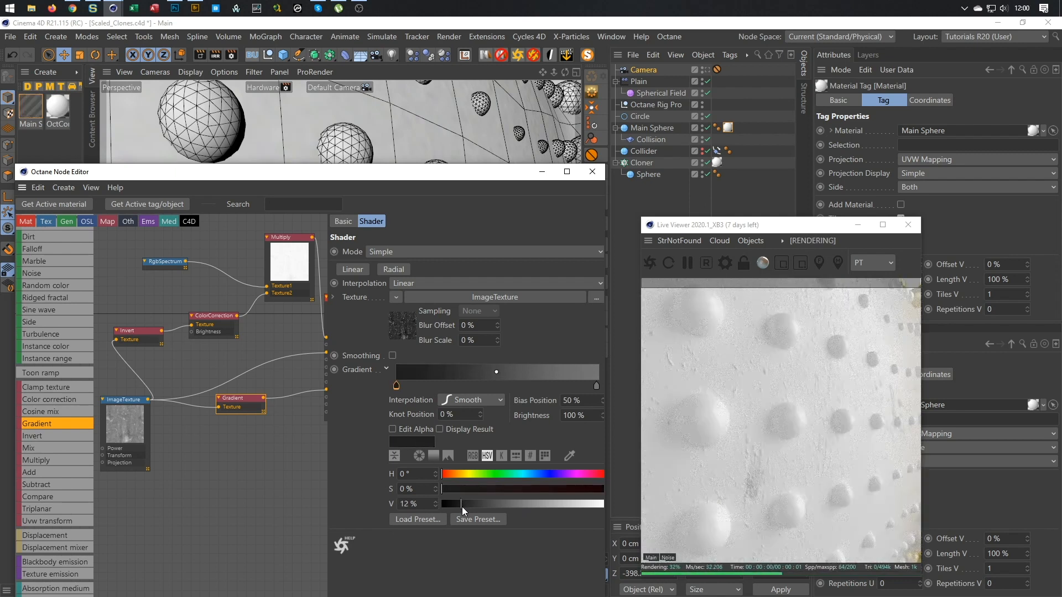
left_click(474, 506)
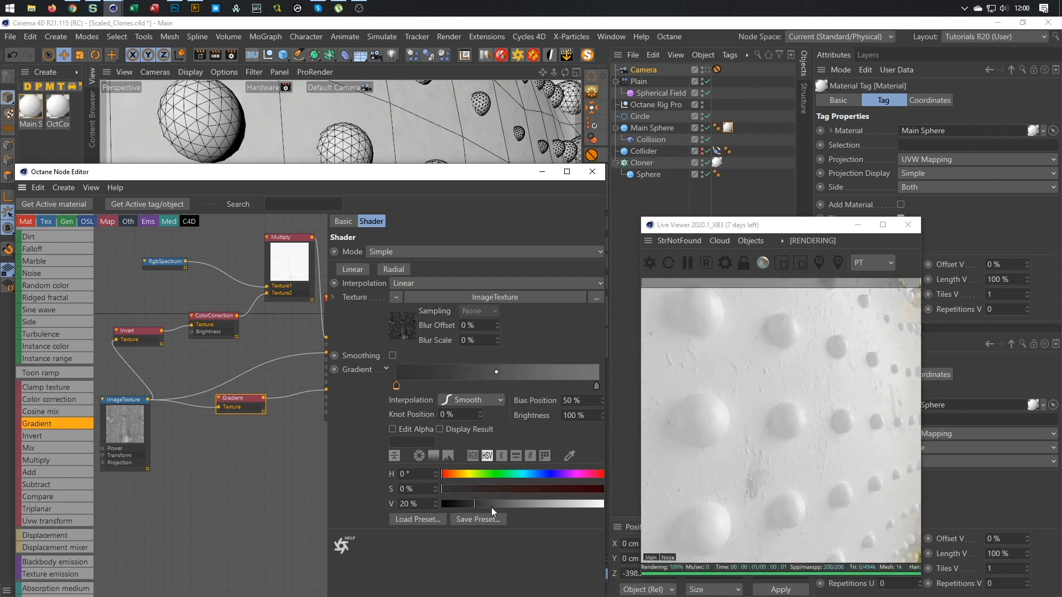
left_click(491, 505)
left_click(482, 505)
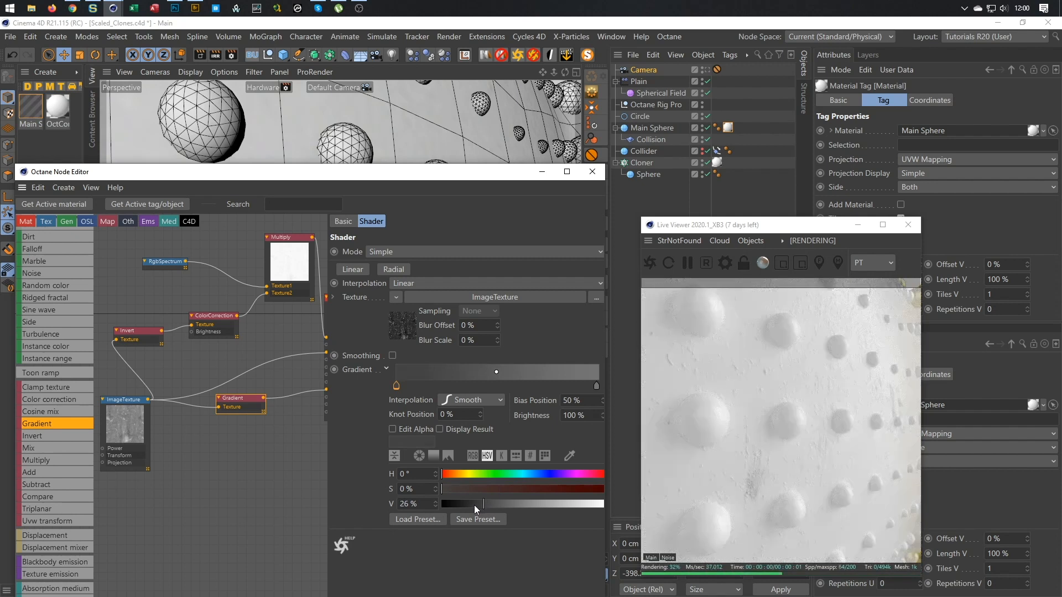
left_click(474, 505)
Look at the scene through the Camera object and close the Octane Node Editor
left_click(706, 69)
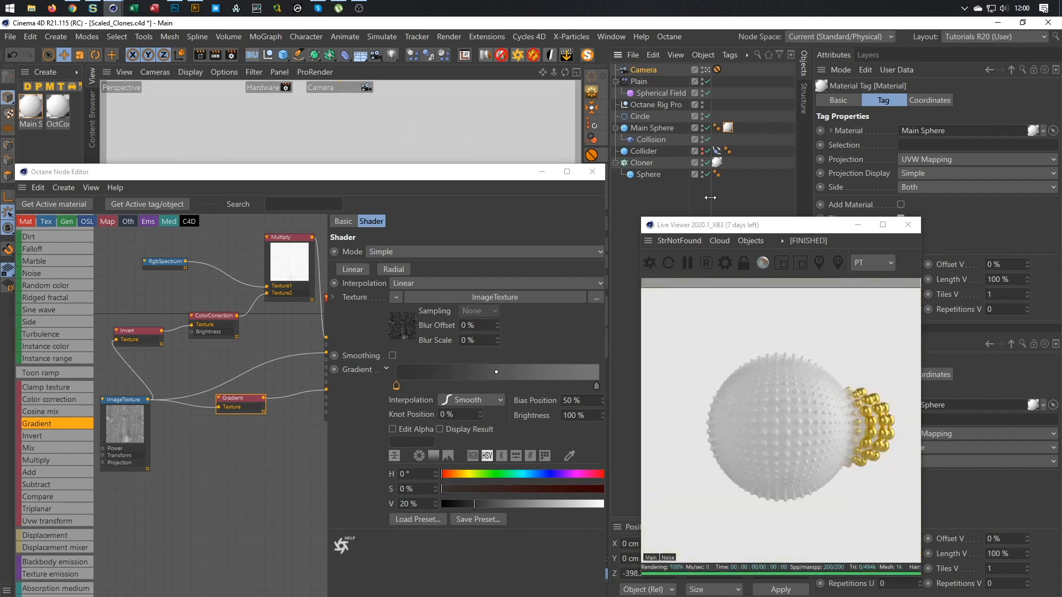
left_click(597, 175)
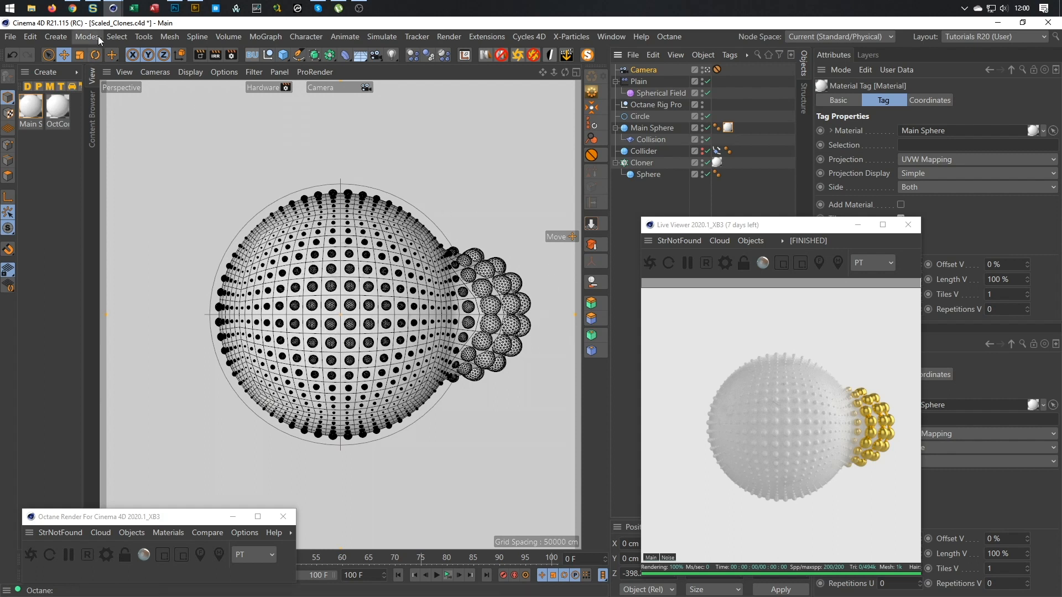
Switch to Chrome to look at the reference render in the tutorial preview video, and return to Cinema 4D
left_click(73, 9)
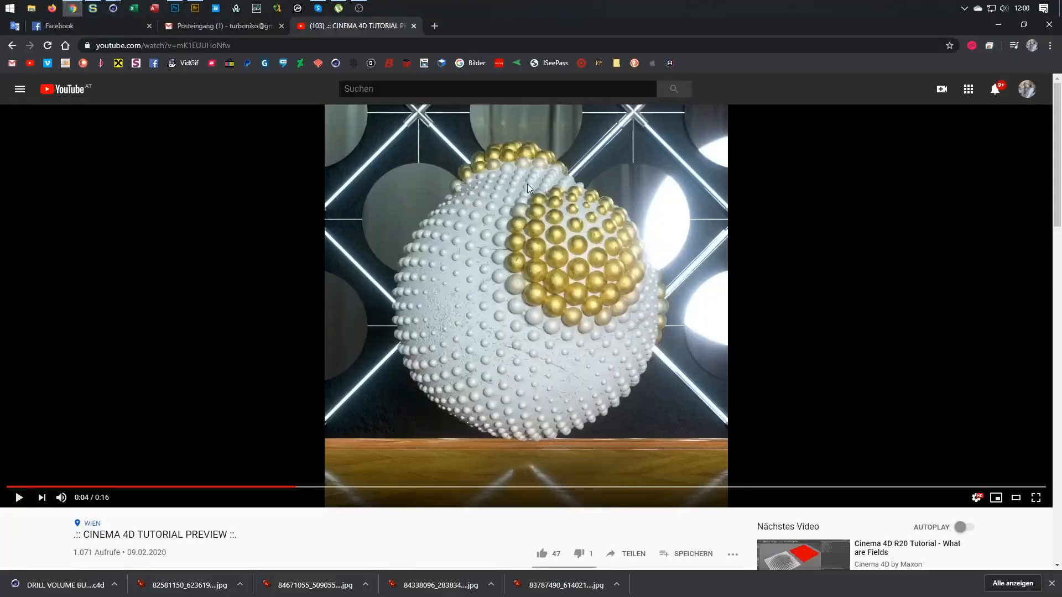
left_click(999, 28)
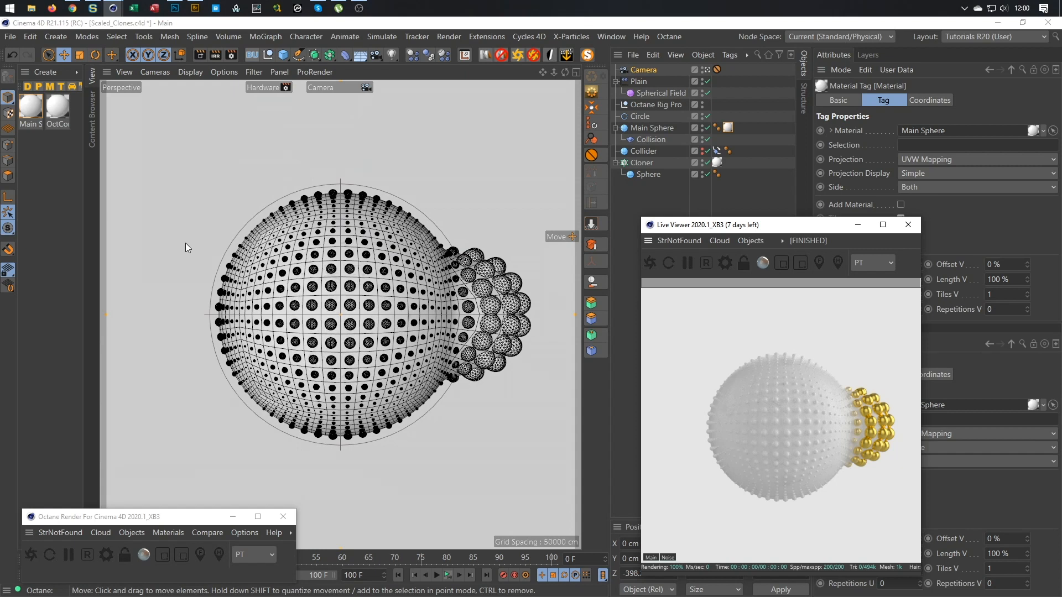
Open the Objects presets folder in the Content Browser and move the Live Viewer away from the Object Manager
left_click(93, 134)
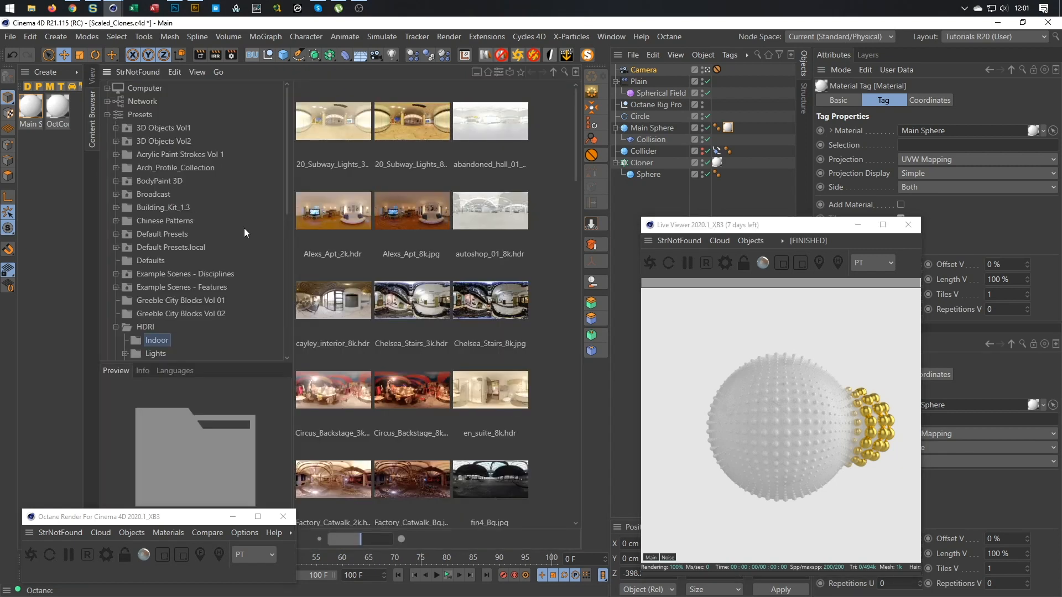
left_click(116, 327)
scroll(131, 326, "down", 6)
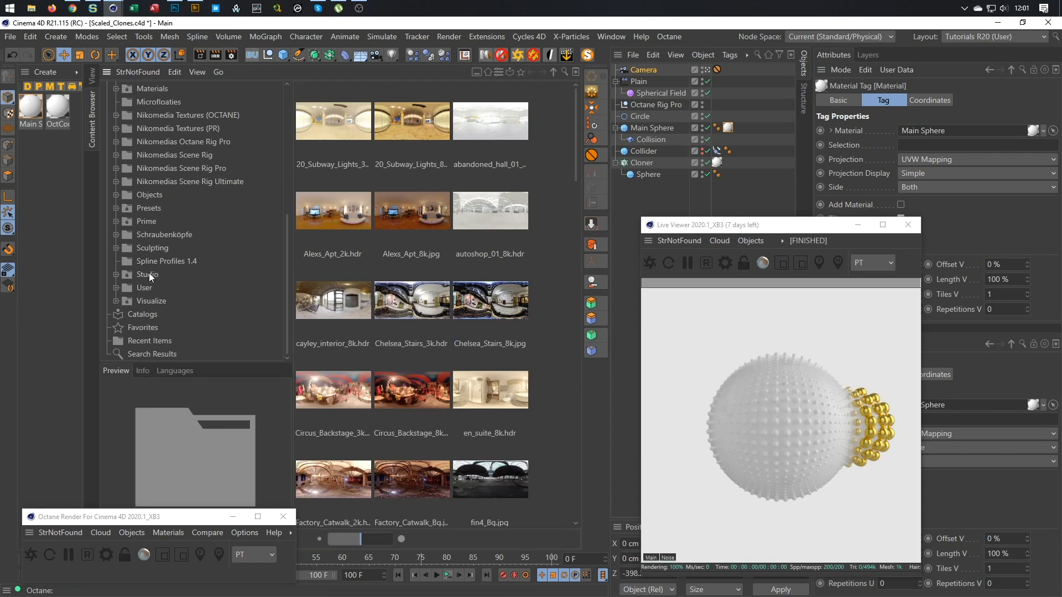
left_click(150, 196)
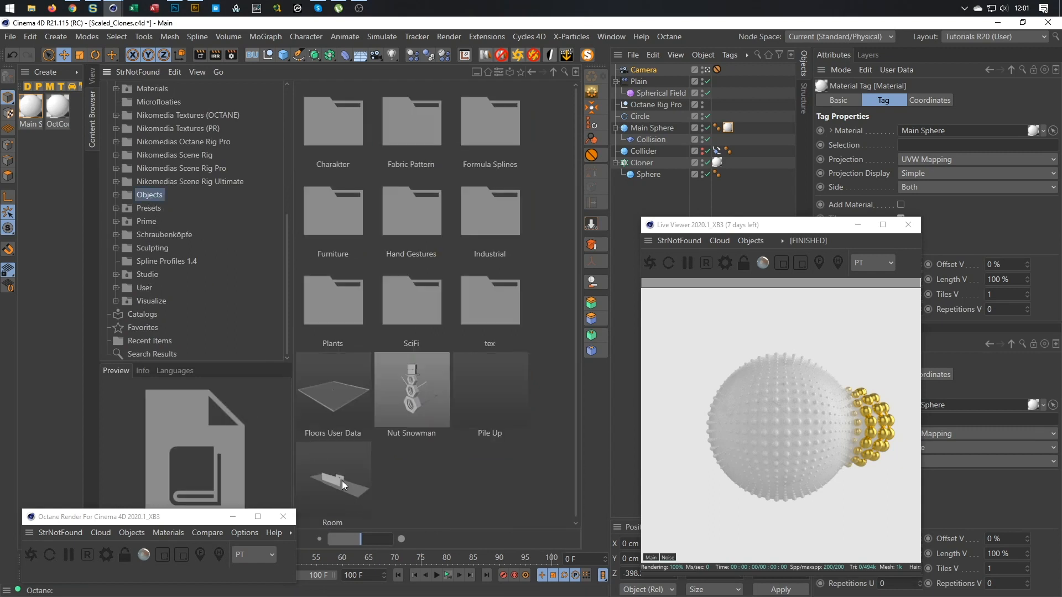
left_click_drag(814, 226, 849, 239)
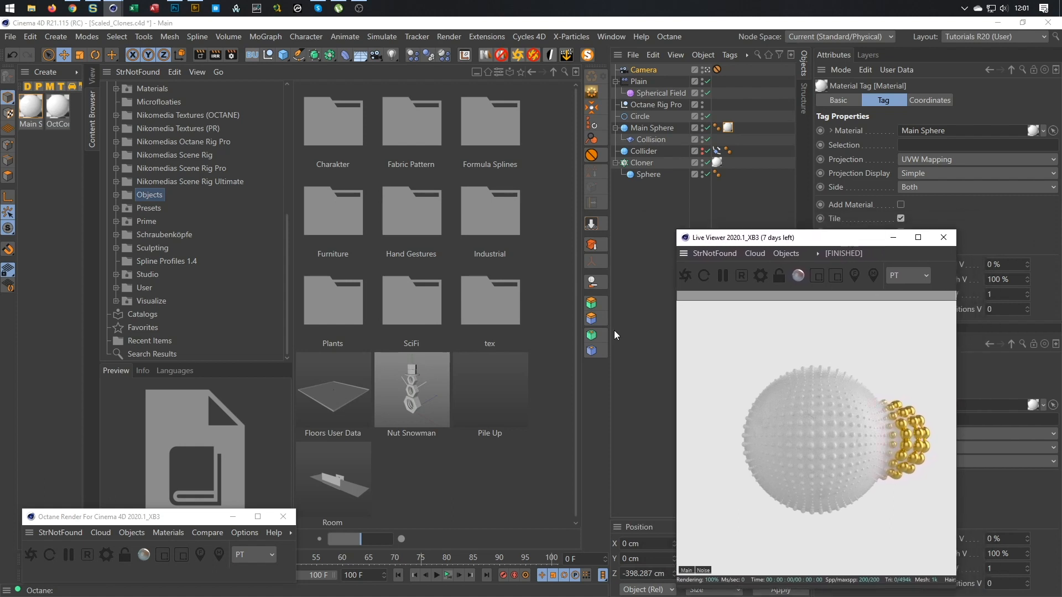
Add the Room preset from the Objects library to the scene and return to the viewport
left_click_drag(340, 483, 559, 387)
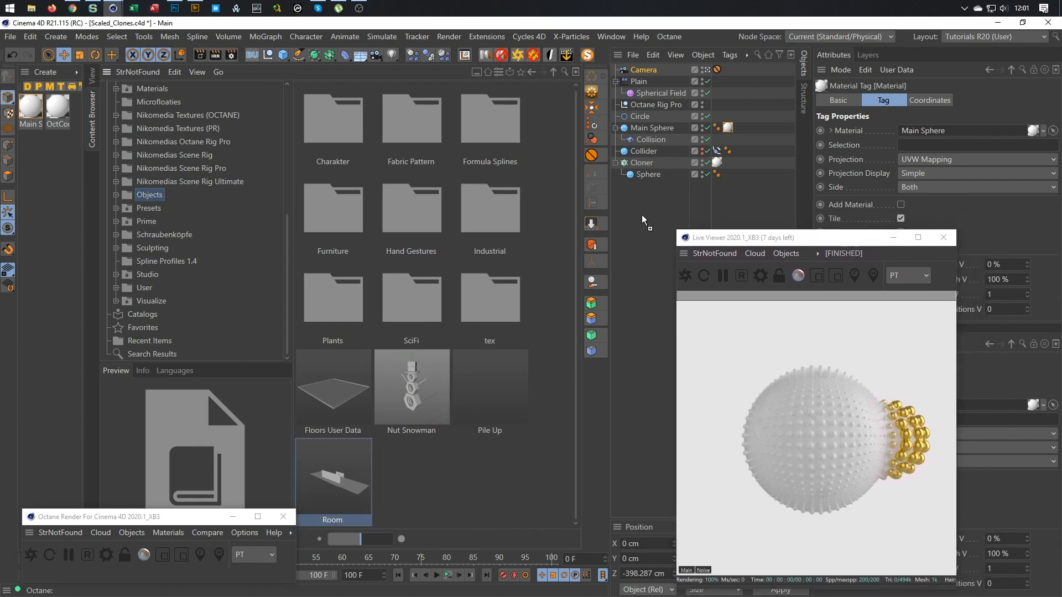
left_click_drag(641, 214, 639, 246)
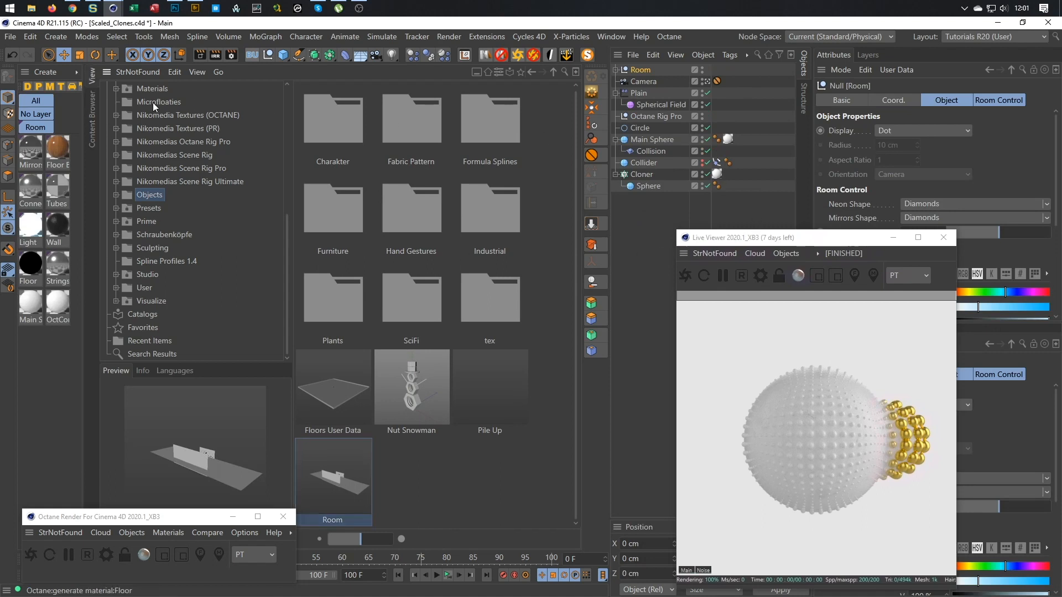
left_click(92, 76)
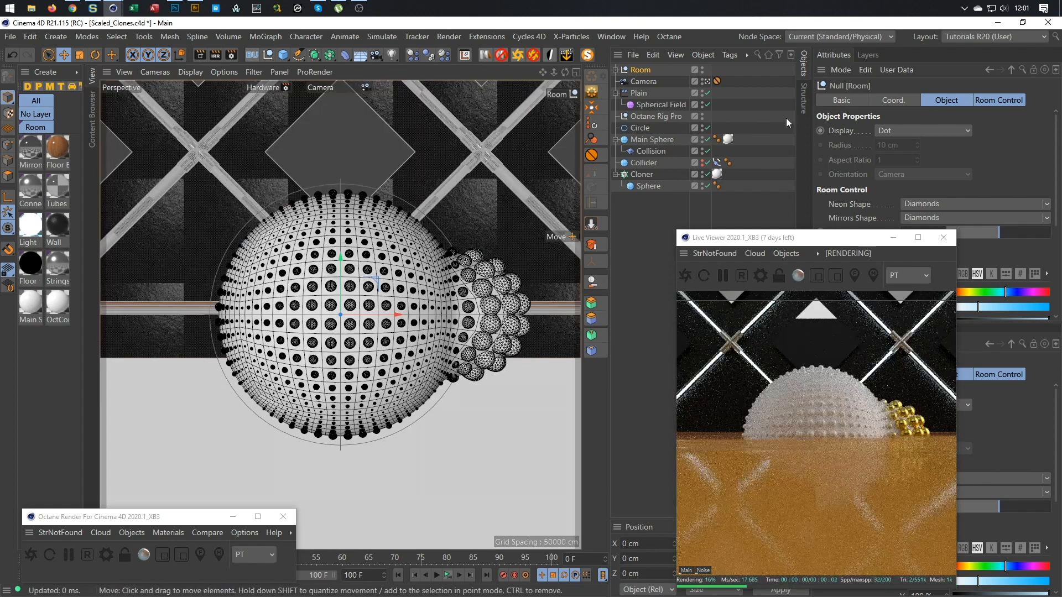
Lower the Room object to about Y -215.8 cm so its floor sits beneath the main sphere
key("F5")
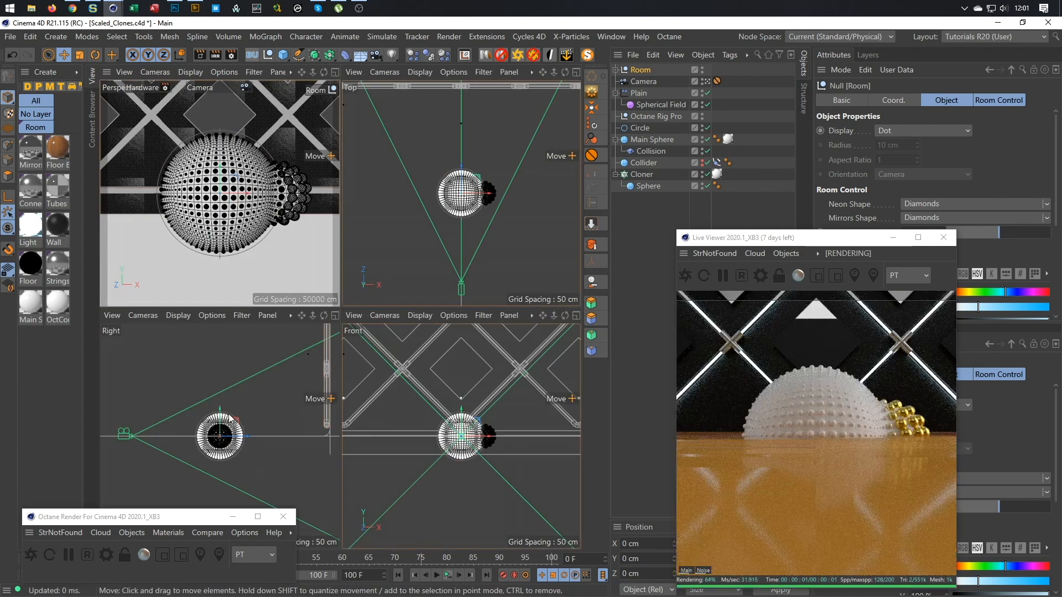
left_click_drag(220, 410, 224, 454)
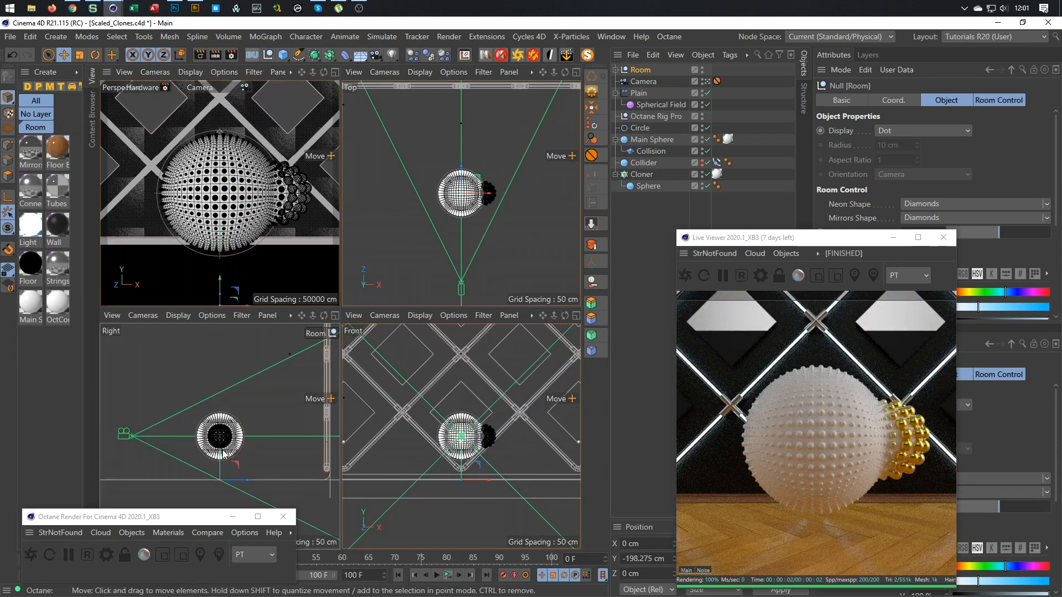
mouse_move(226, 453)
left_mouse_down()
mouse_move(222, 469)
mouse_move(224, 456)
left_mouse_up()
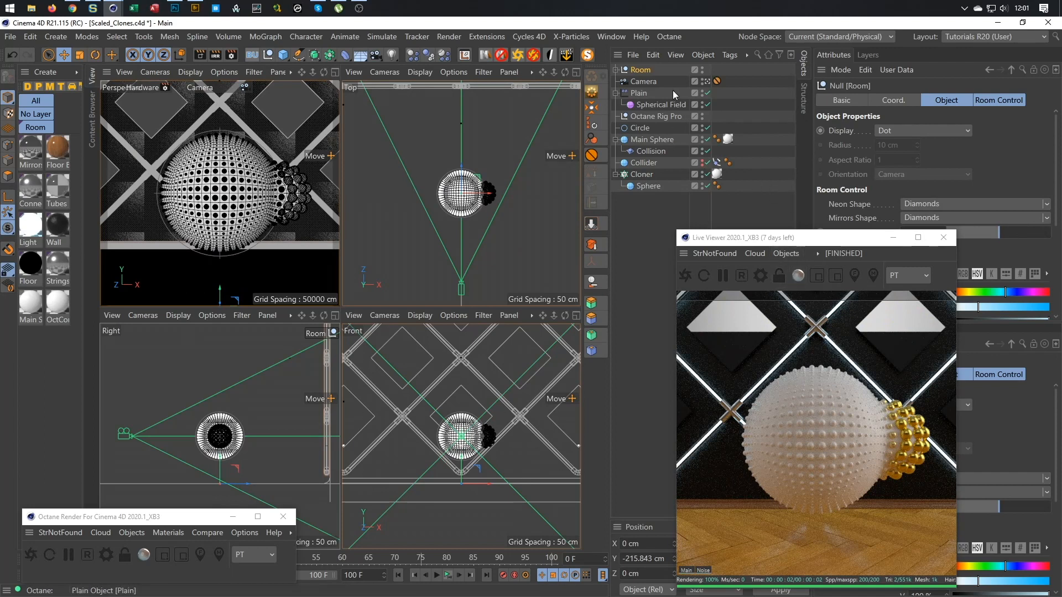
Set the Room Size to 57 % in the Room object's controls
left_click_drag(827, 238, 694, 200)
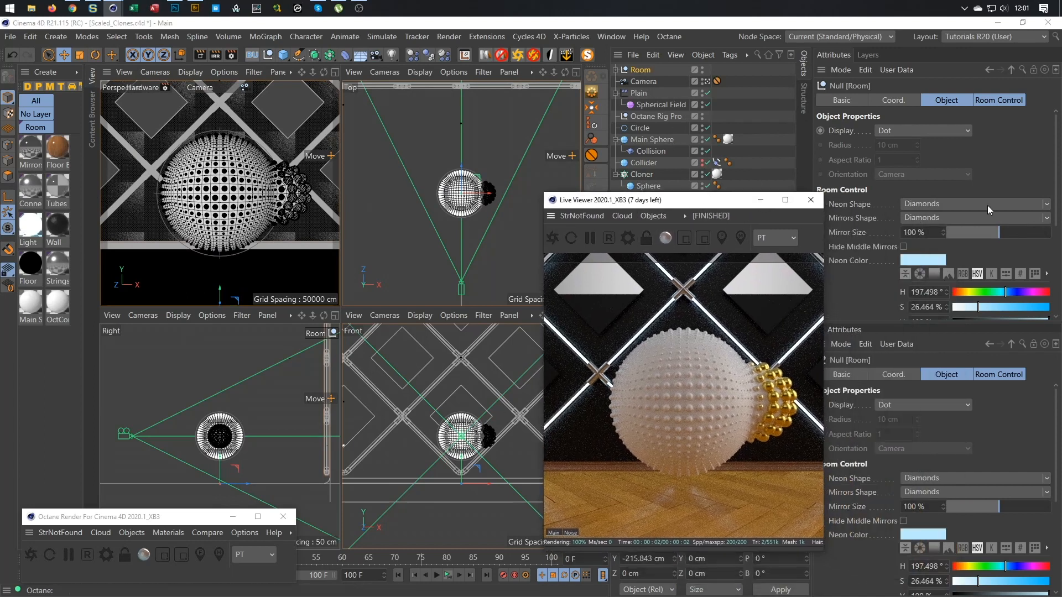
left_click(999, 101)
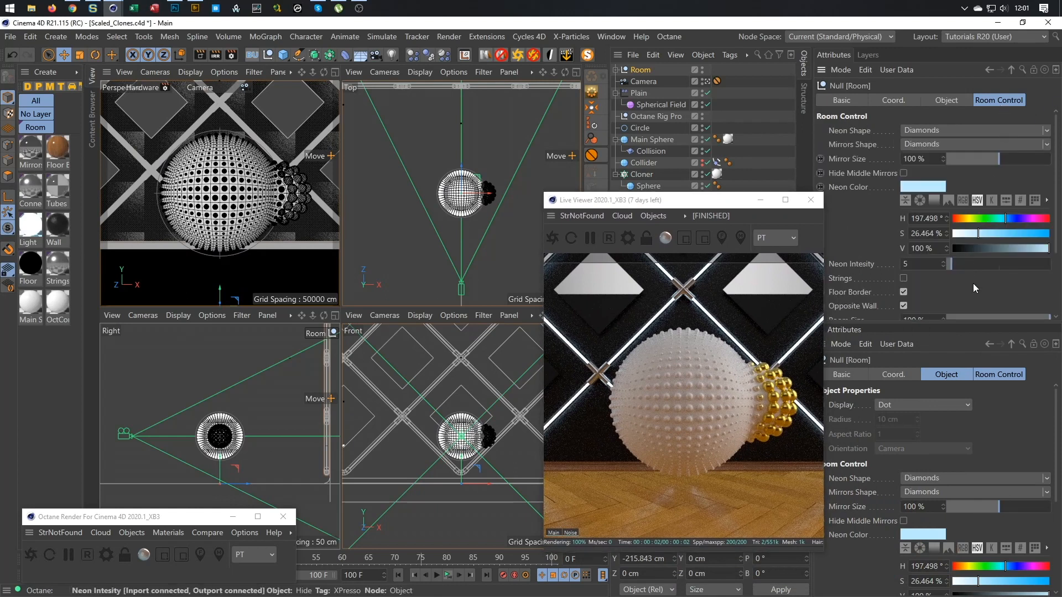
scroll(1051, 280, "down", 3)
left_click_drag(1051, 280, 1006, 280)
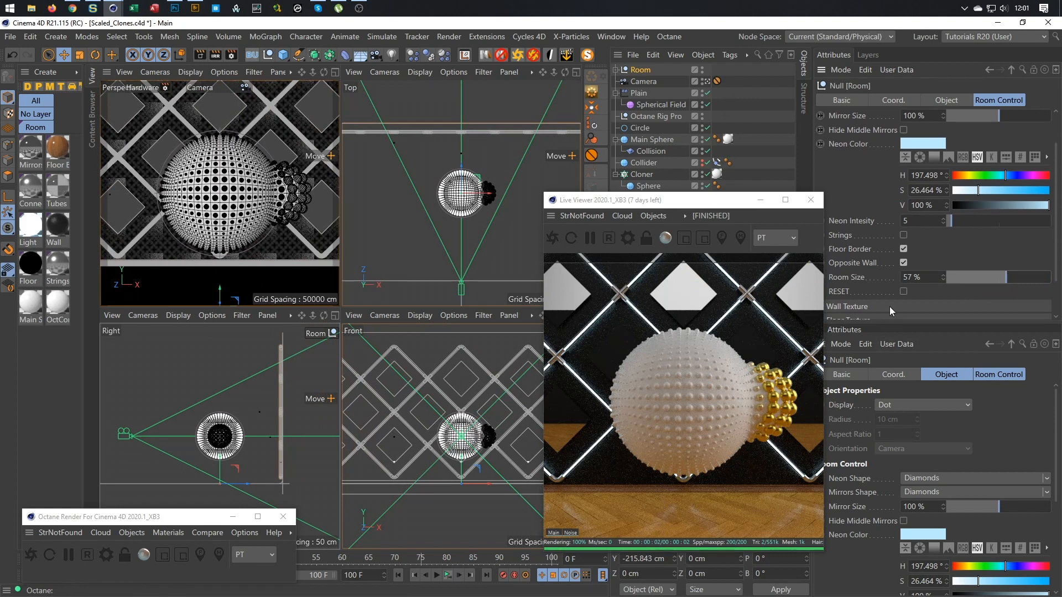
Enlarge the attribute area and examine the Room's Wall Texture settings
left_click_drag(889, 331, 894, 416)
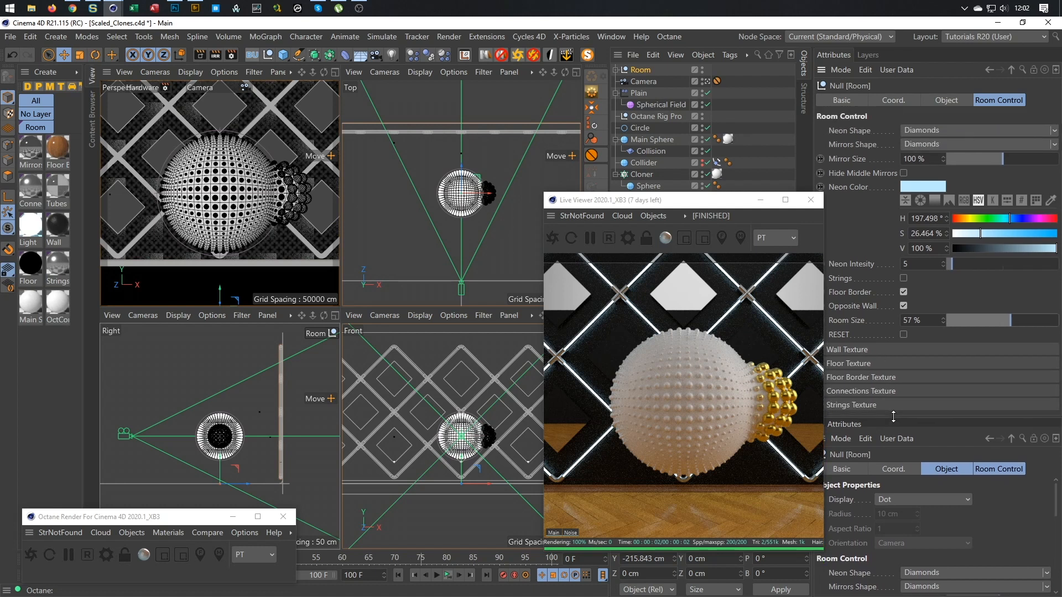
left_click(869, 351)
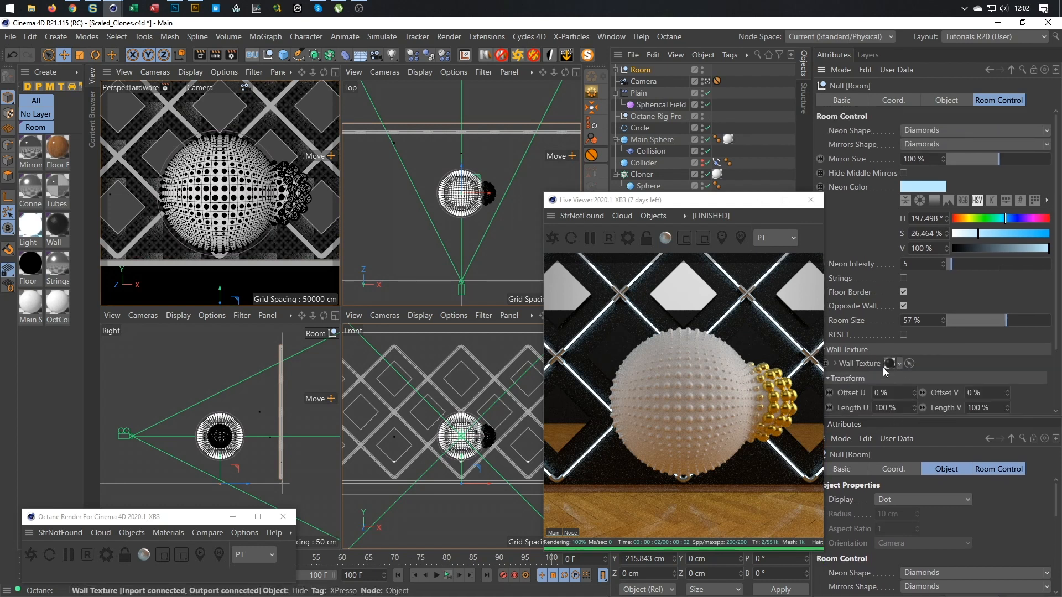
left_click(869, 353)
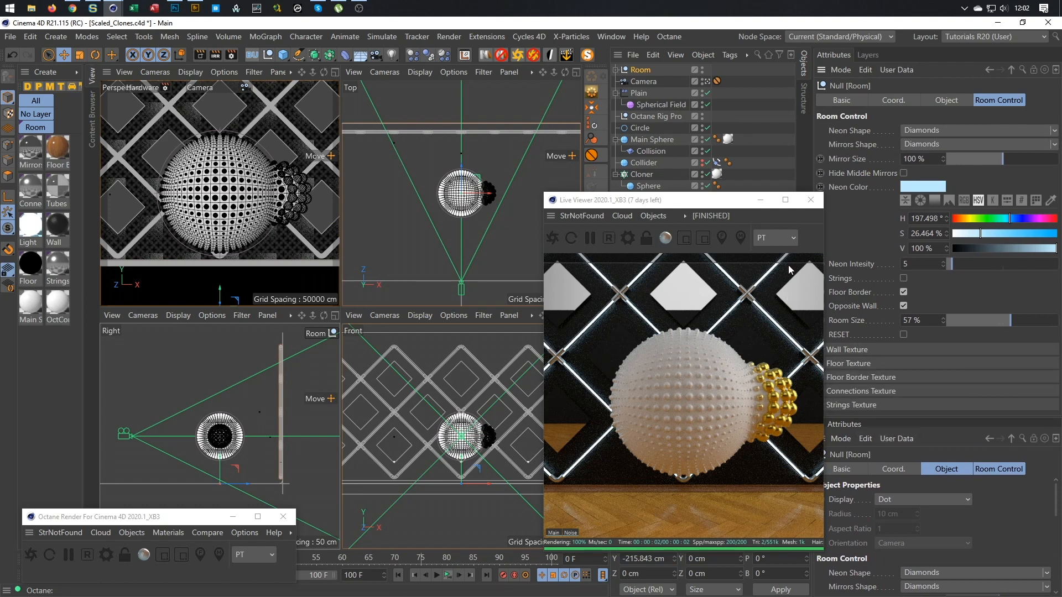
Try the Circle option for the Room's Neon Shape
left_click_drag(723, 204, 679, 176)
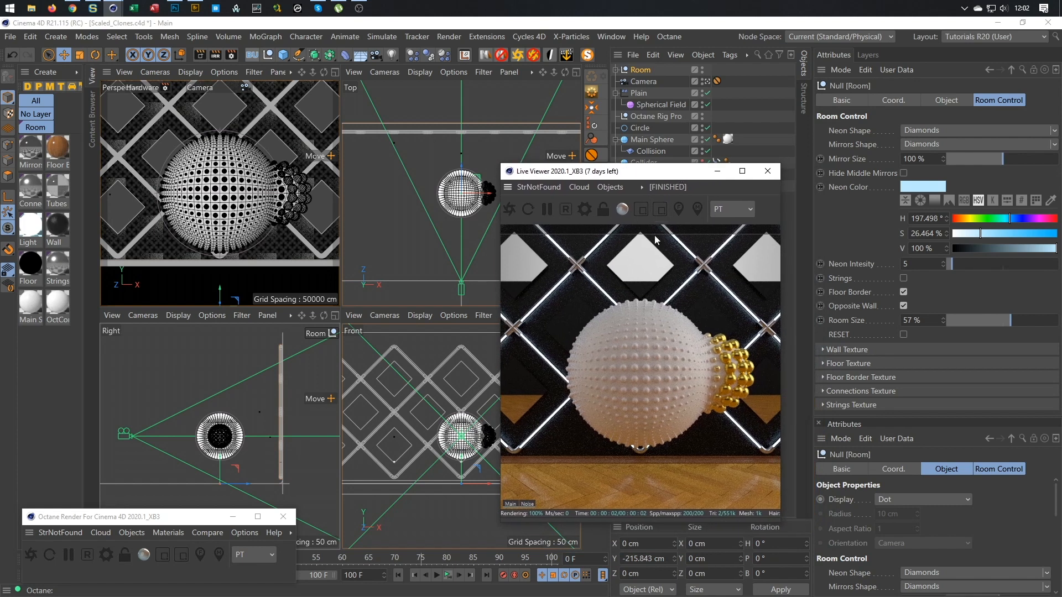
left_click(1052, 131)
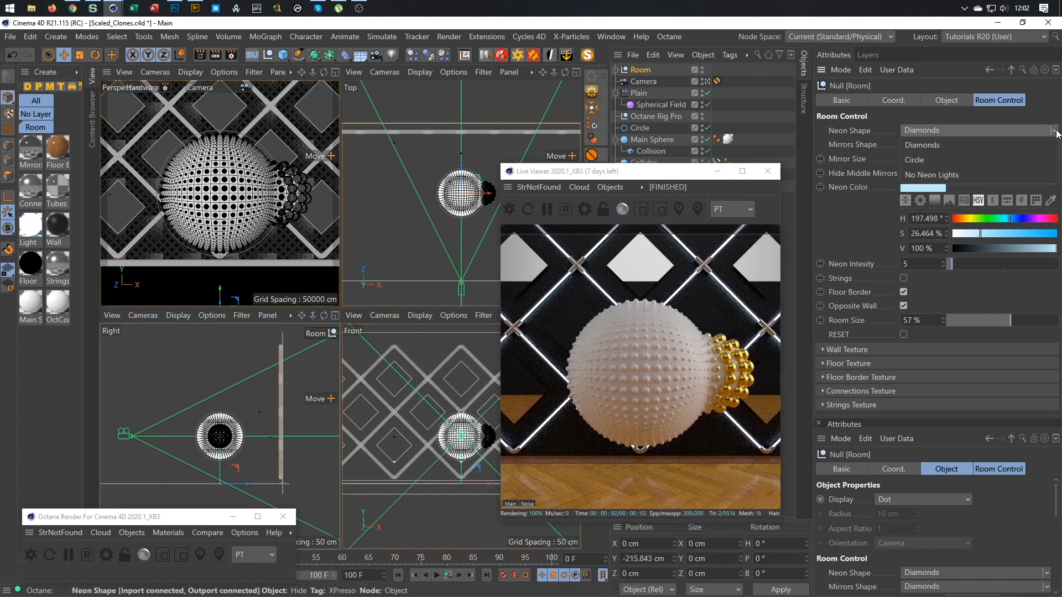
left_click(981, 159)
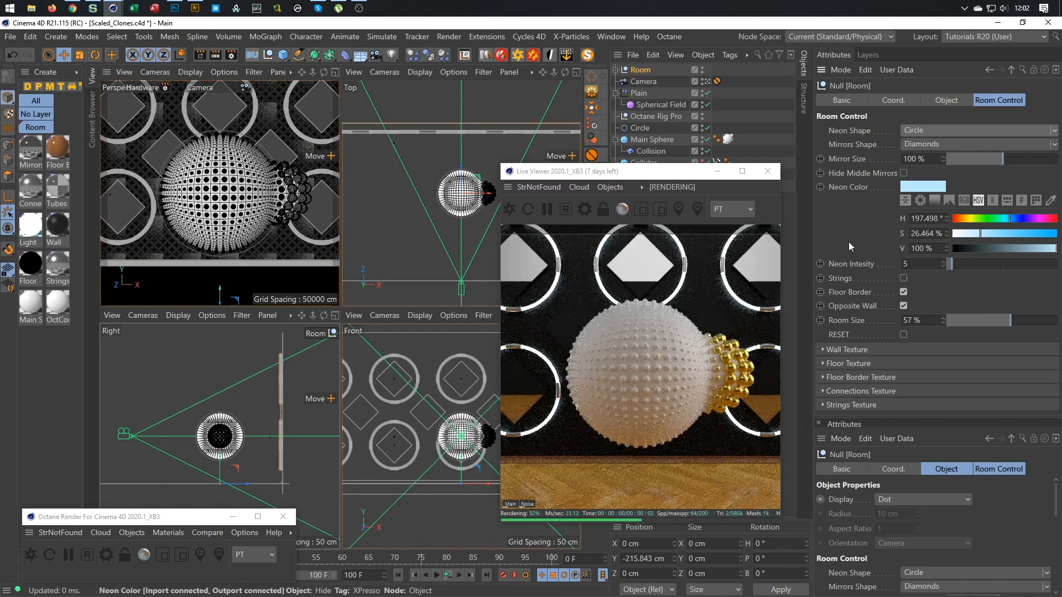
Set the Room's Mirrors Shape to Circle and its Neon Shape to Diamonds
left_click(987, 145)
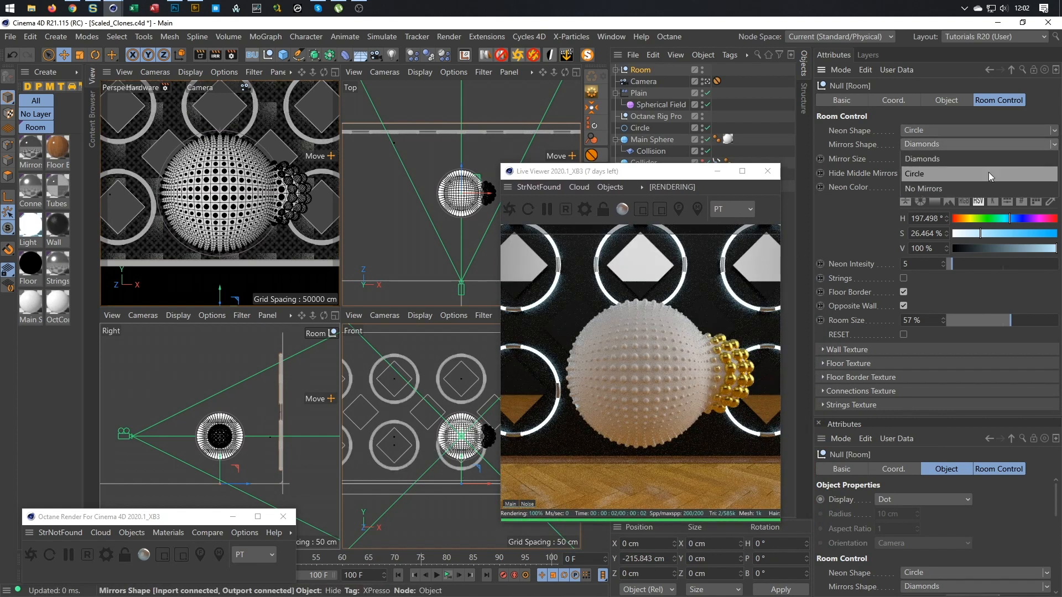
left_click(953, 179)
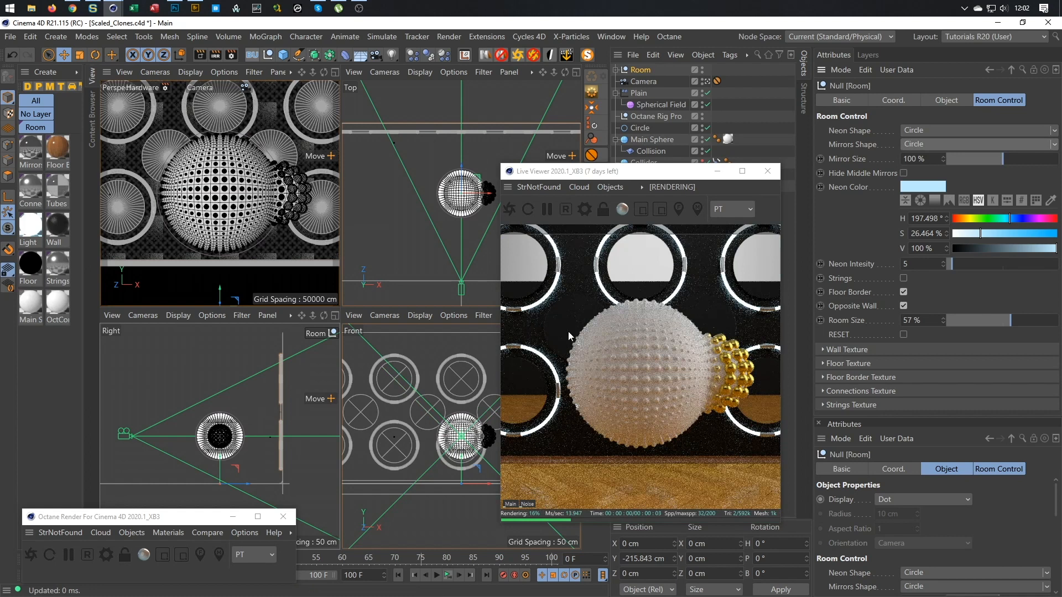
left_click(967, 131)
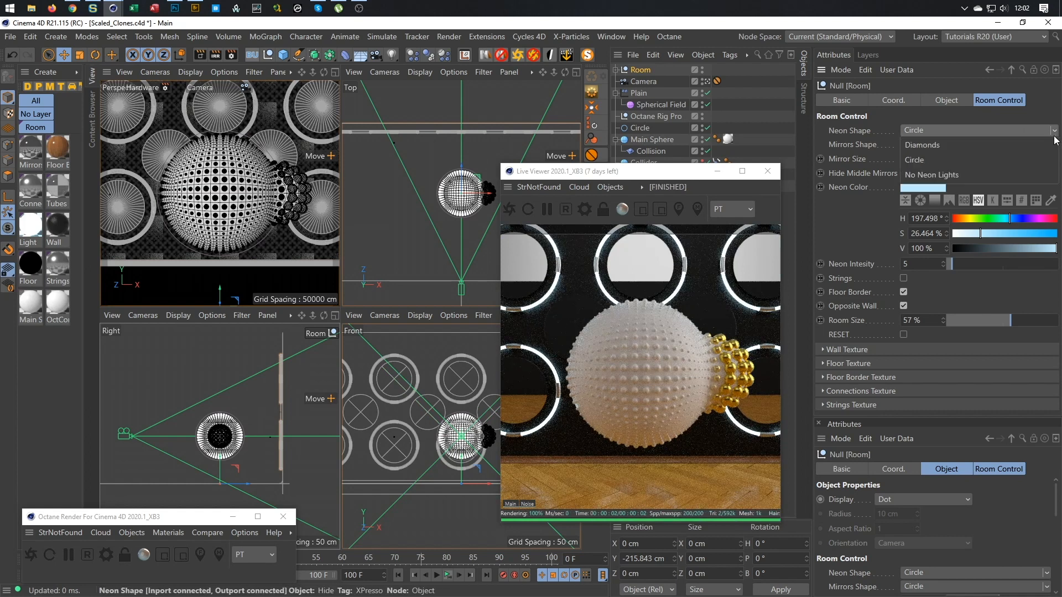
left_click(931, 146)
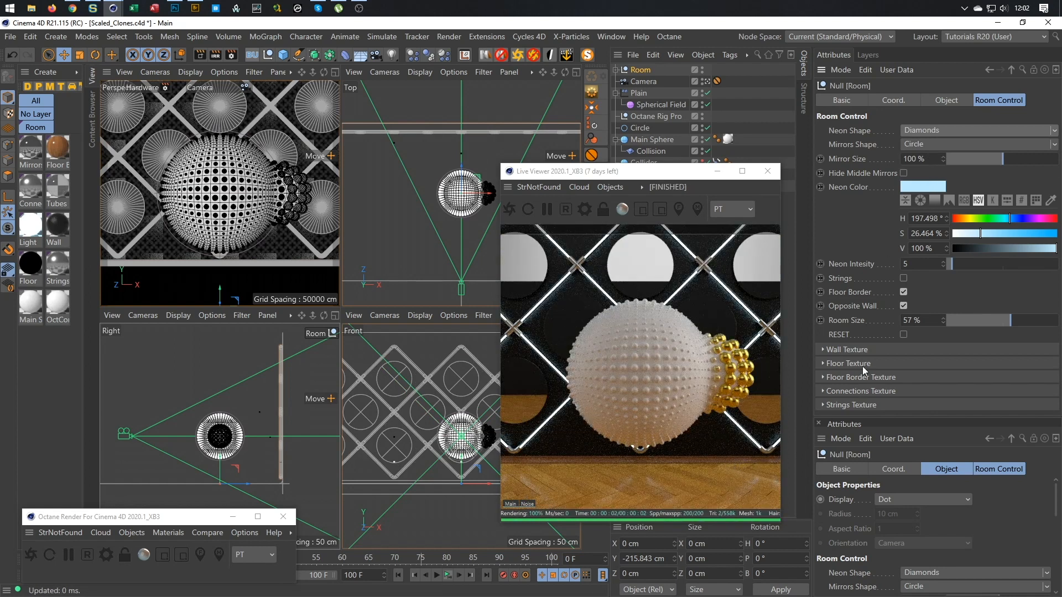
Disable the Room's Opposite Wall and enable its Strings
left_click(903, 306)
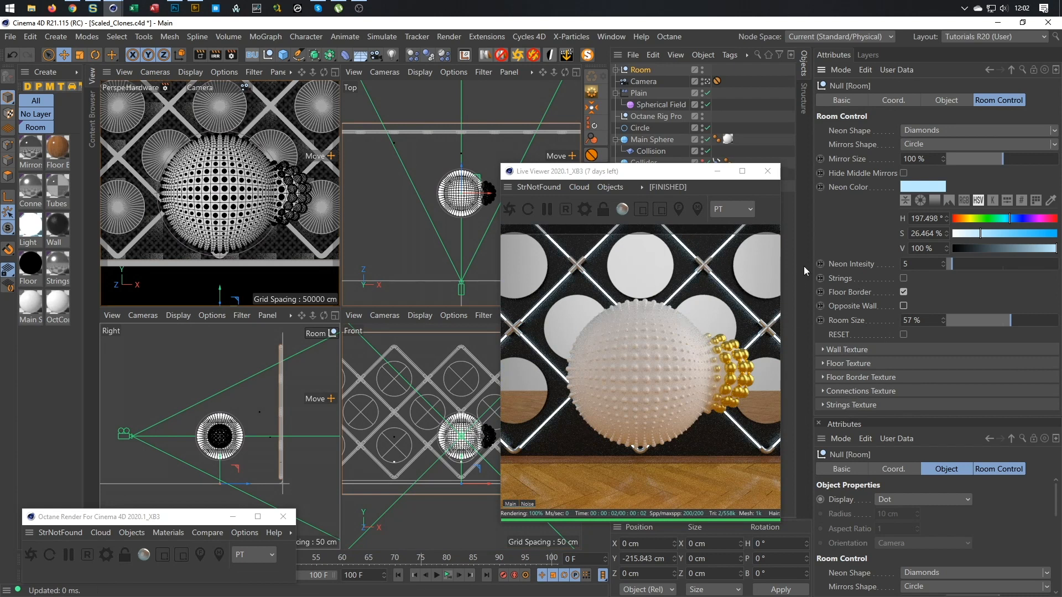
left_click(903, 278)
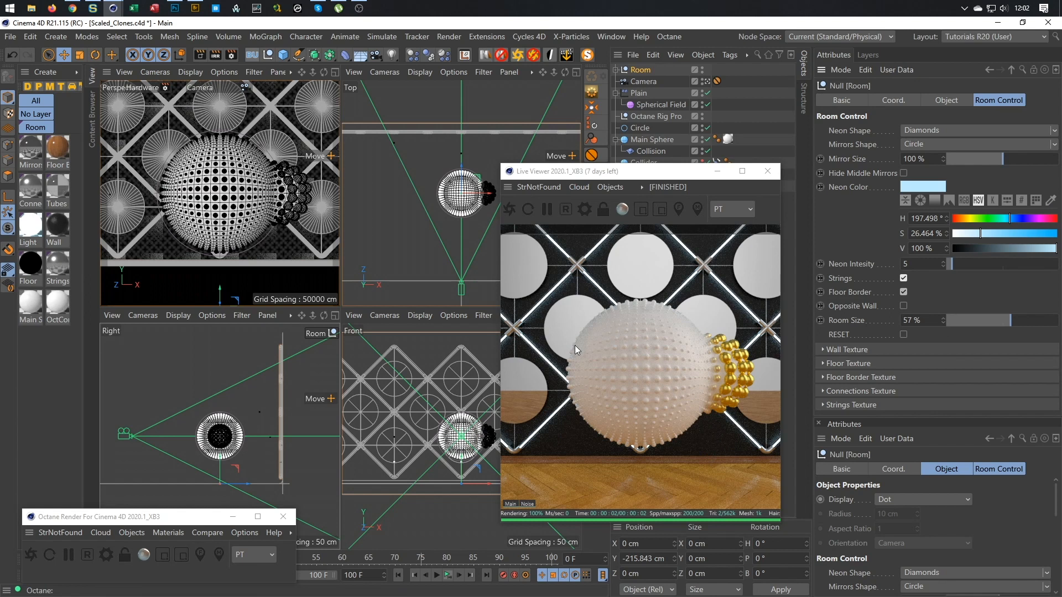
Place the Camera at the head of the object hierarchy and nest it under a new Null
left_click_drag(656, 172, 613, 182)
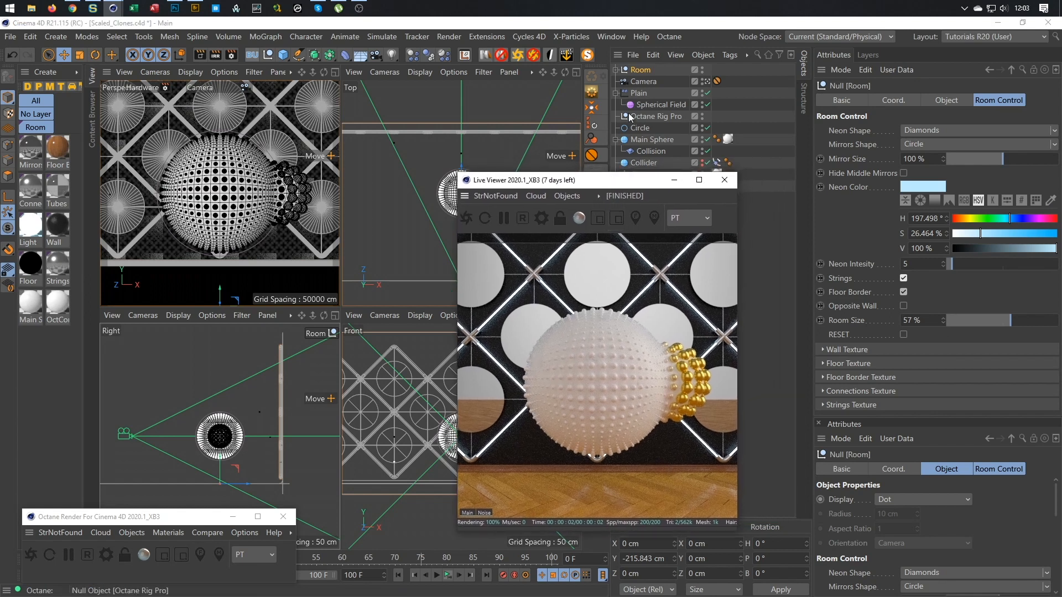
left_click_drag(640, 82, 651, 67)
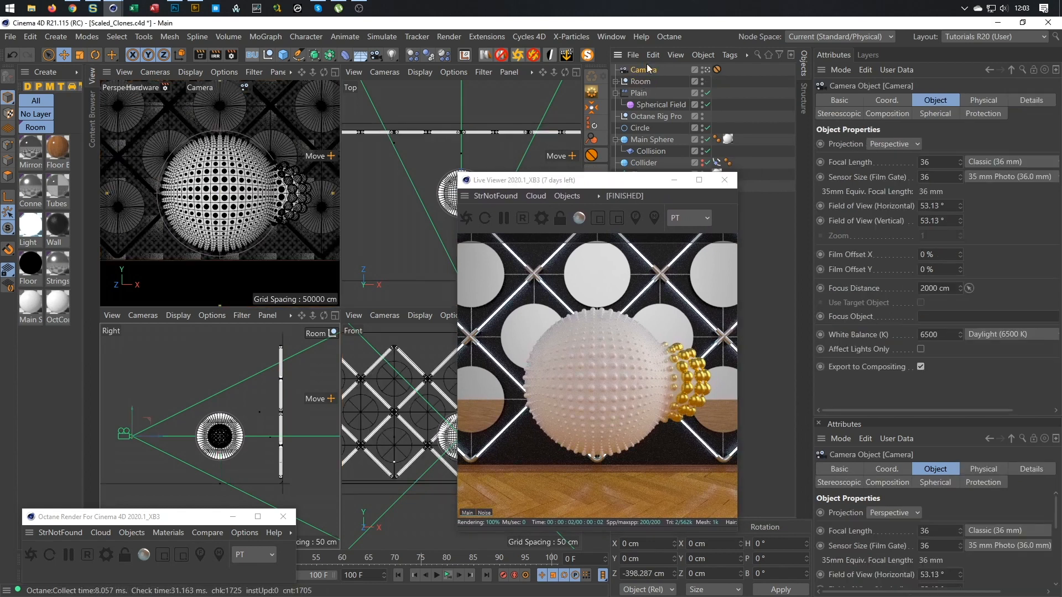
left_click(268, 55)
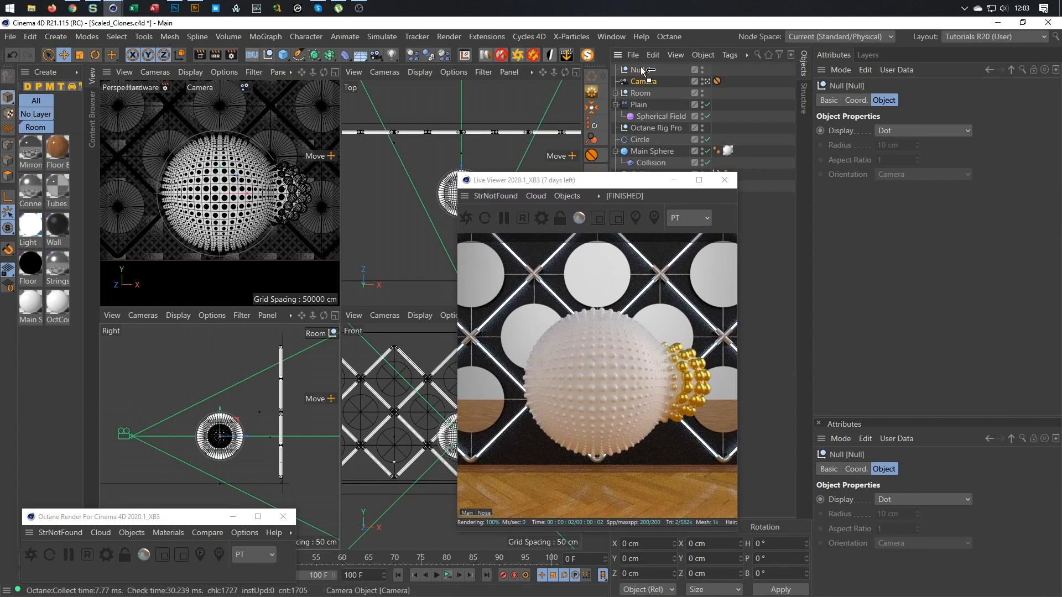
left_click_drag(640, 73, 639, 71)
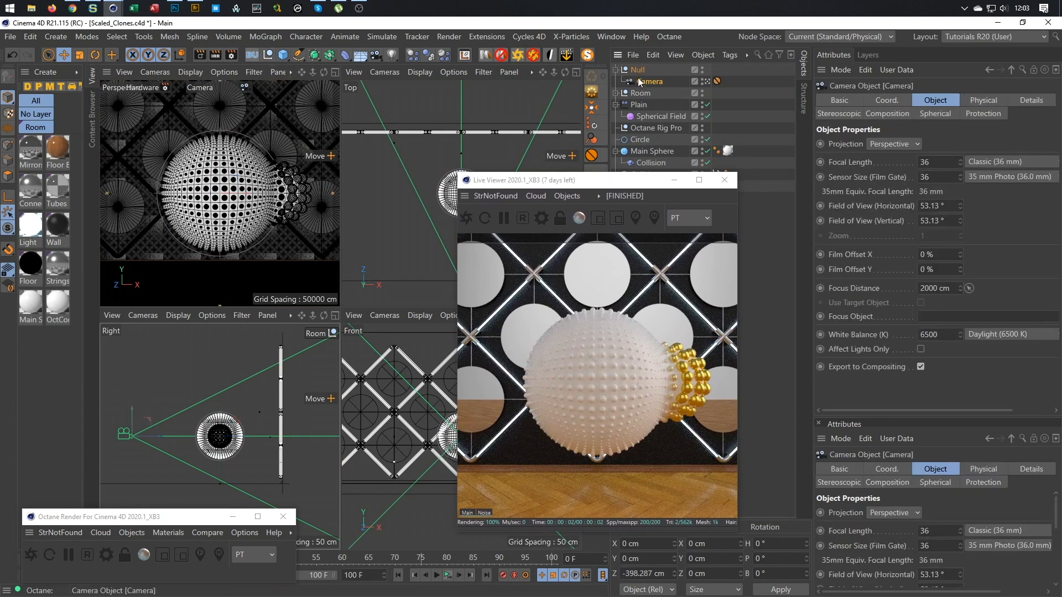
Tilt the camera's parent Null to a pitch rotation of 15°
left_click(638, 70)
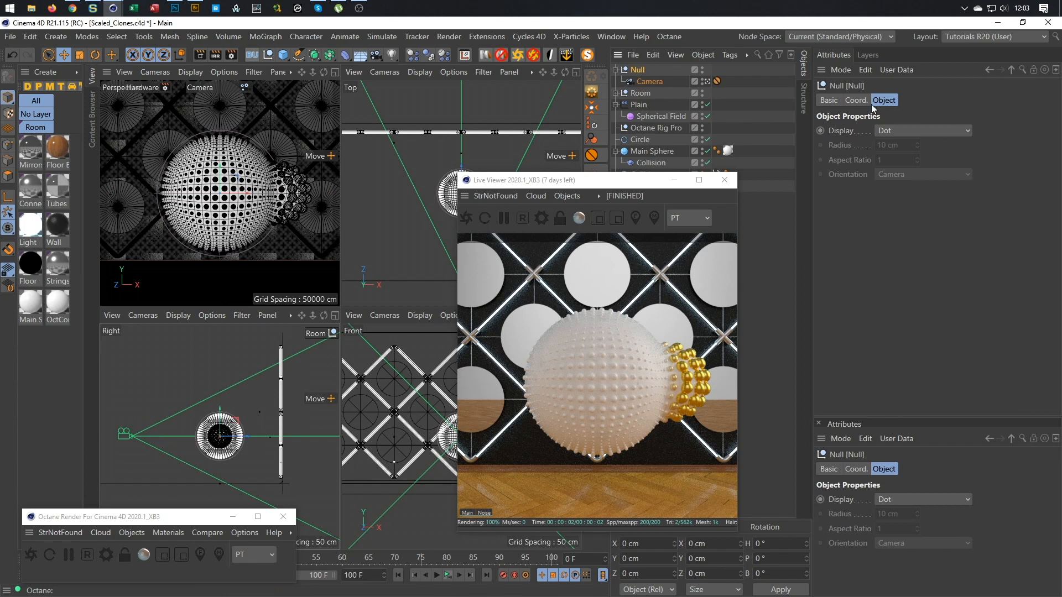
key("F1")
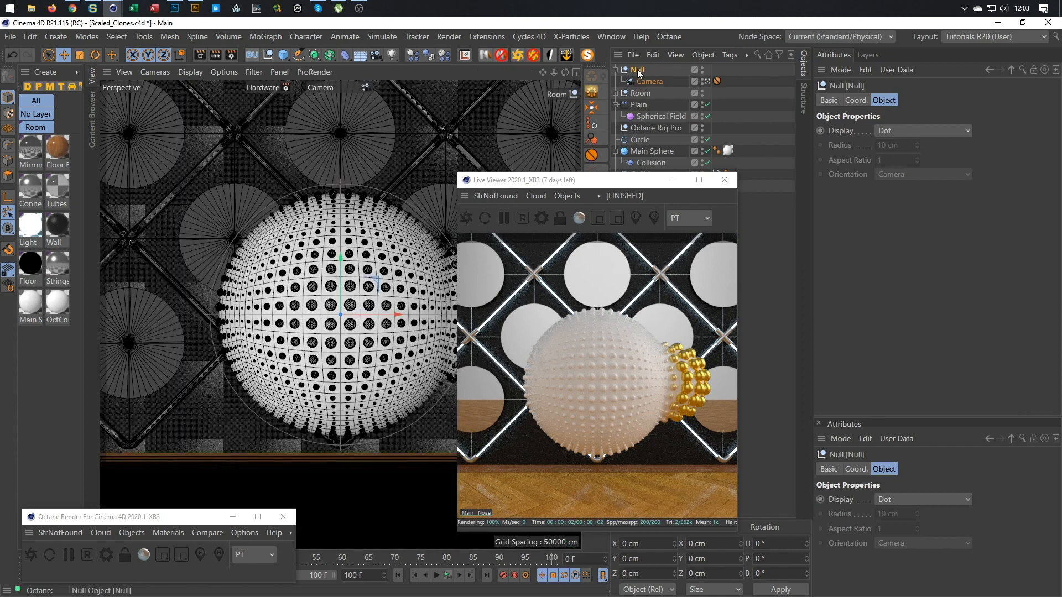
left_click(857, 100)
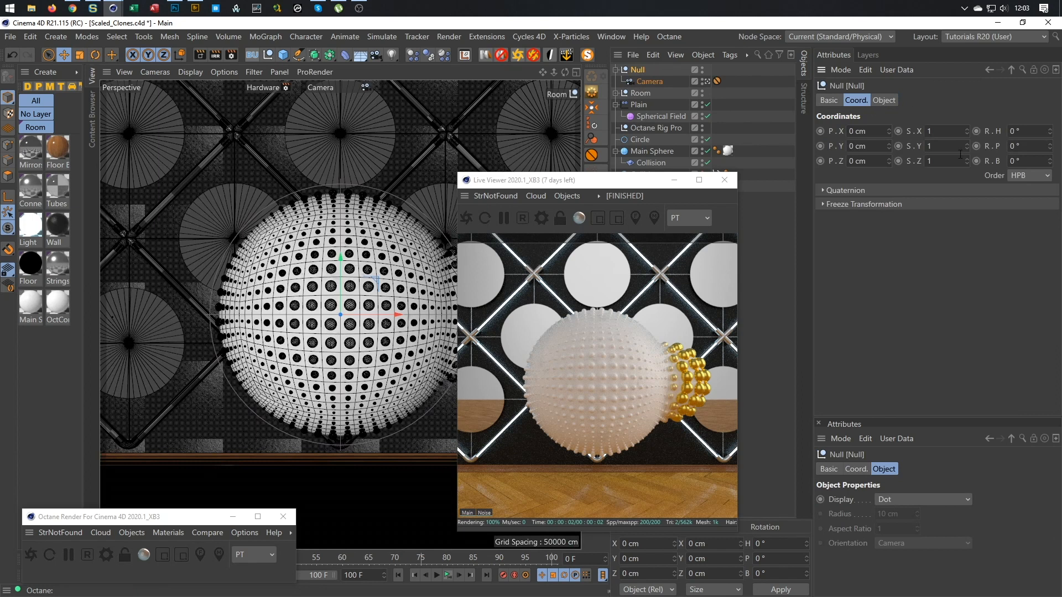
left_click(1050, 145)
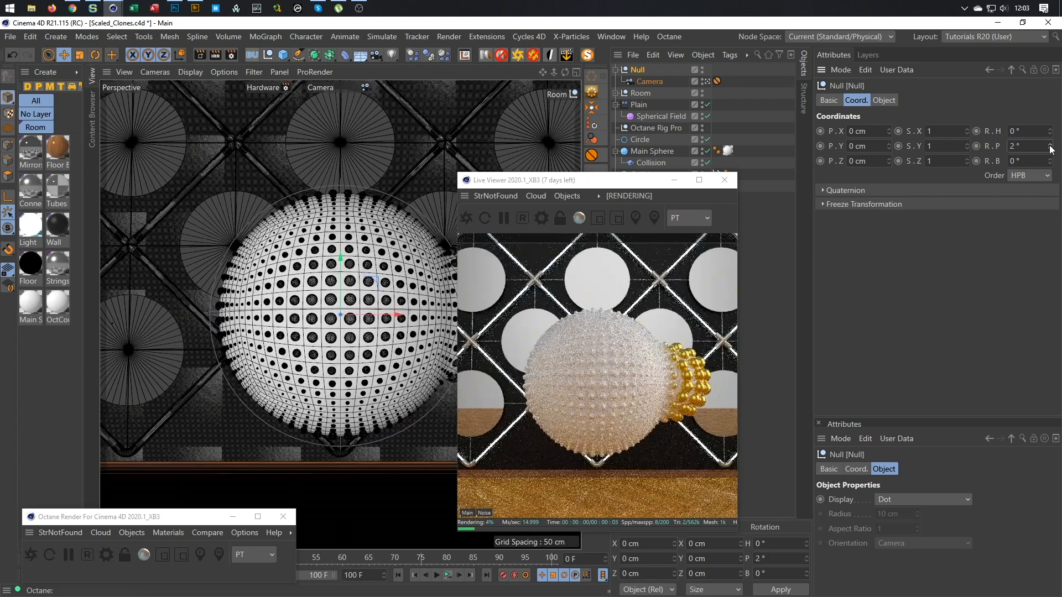
left_click(1050, 145)
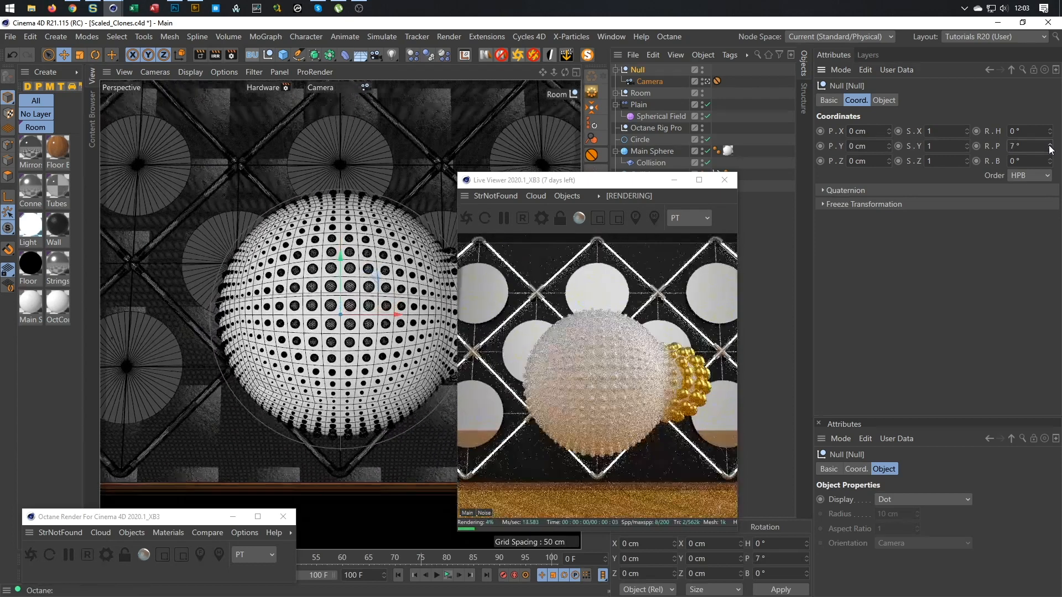
left_click(1050, 145)
left_click(1050, 145)
left_click(1050, 145)
left_click(1050, 146)
left_click(1050, 146)
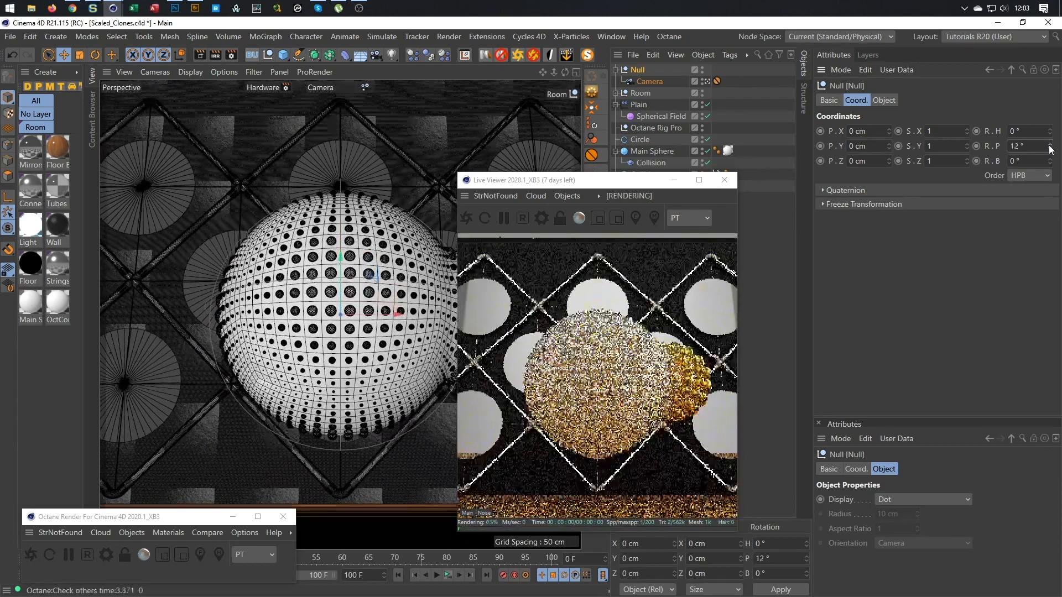
left_click(1050, 145)
left_click(1050, 145)
left_click(1050, 145)
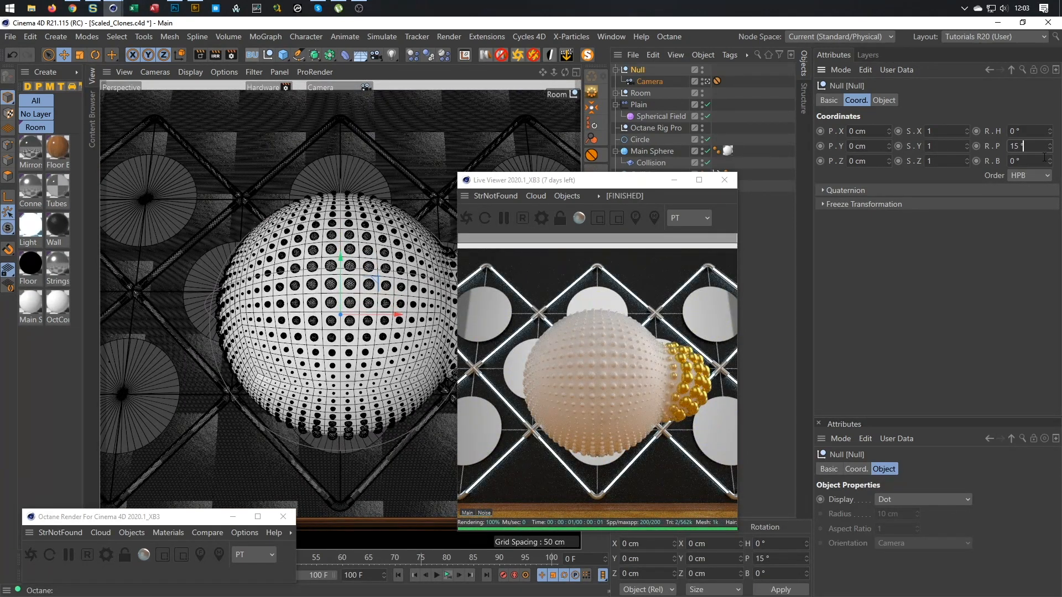
Reduce the parent Null's pitch rotation and return it to 0°
left_click(1050, 151)
left_click(1049, 151)
left_click(1050, 150)
left_click(1049, 151)
left_click(1049, 150)
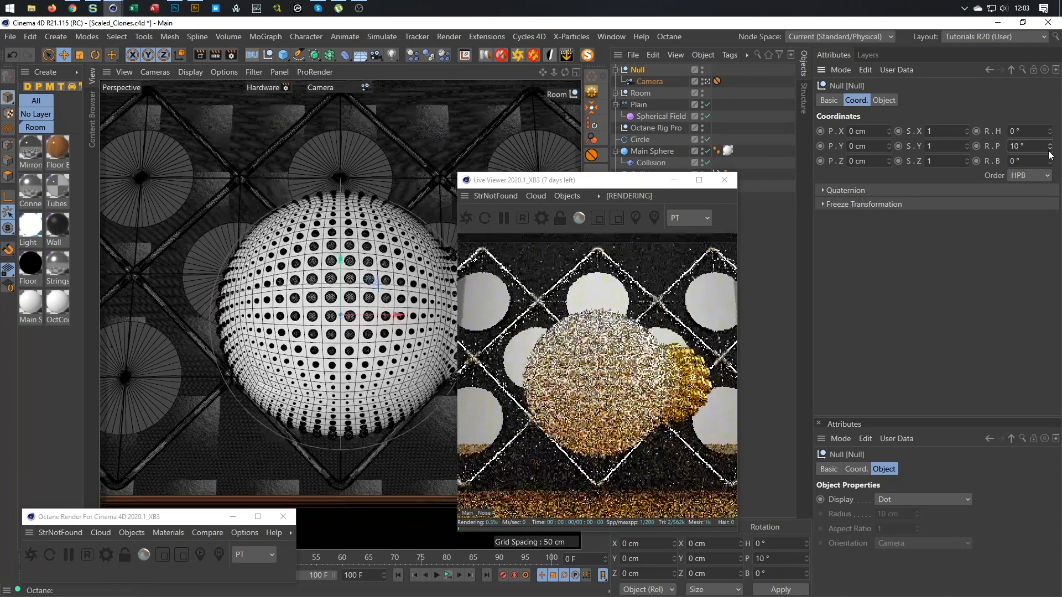
left_click(1049, 151)
left_click(1048, 150)
left_click(1049, 151)
left_click(1048, 151)
left_click(1049, 151)
left_click(1048, 151)
left_click_drag(1019, 146, 950, 147)
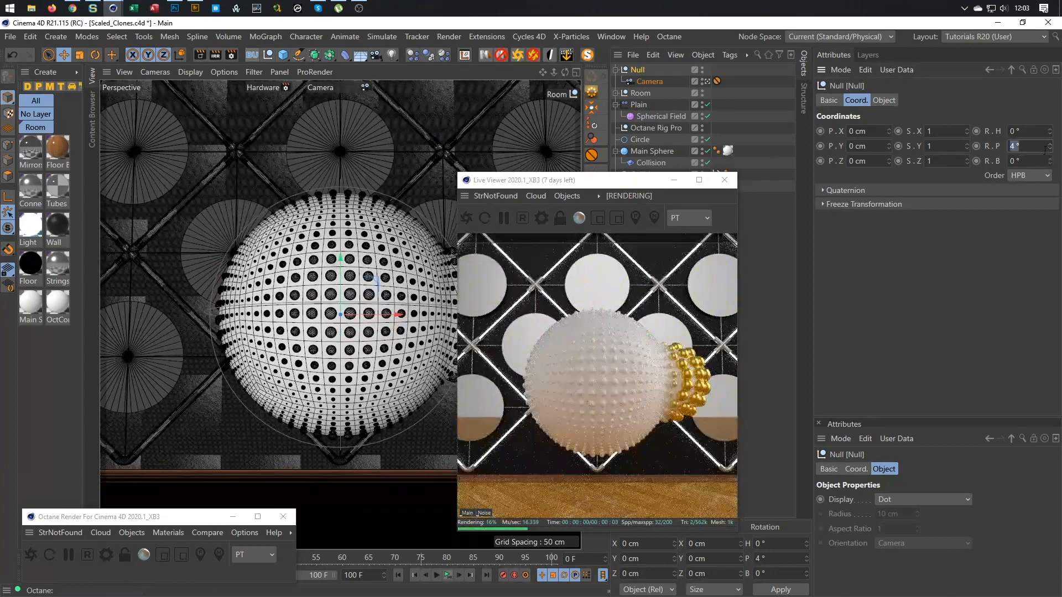
type("0")
key("Return")
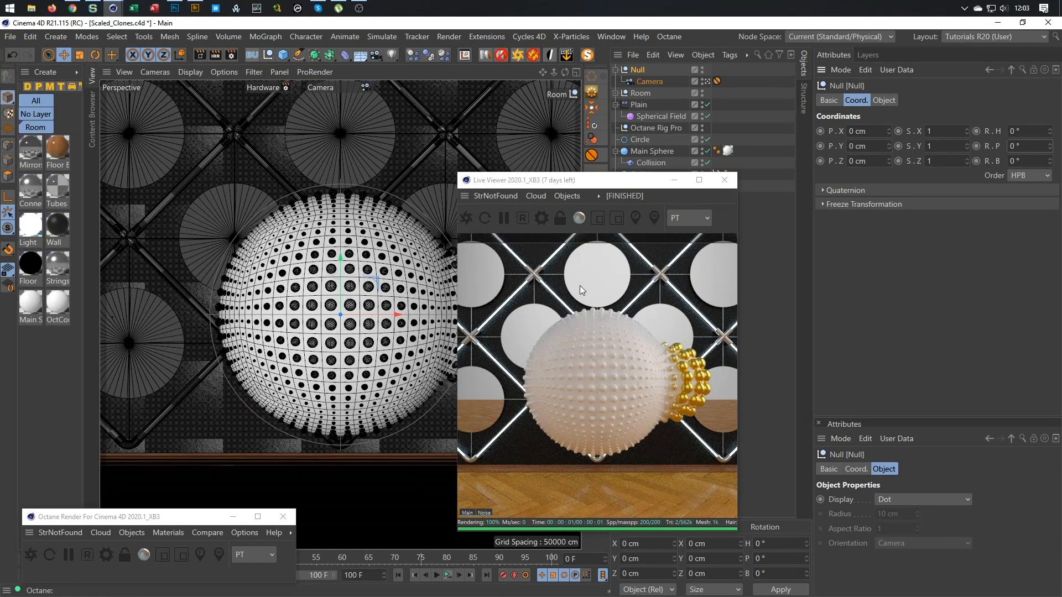
Set the Camera's focal length to 80 mm and dolly it back to a Z position of about -820 cm to frame the whole sphere
left_click(645, 80)
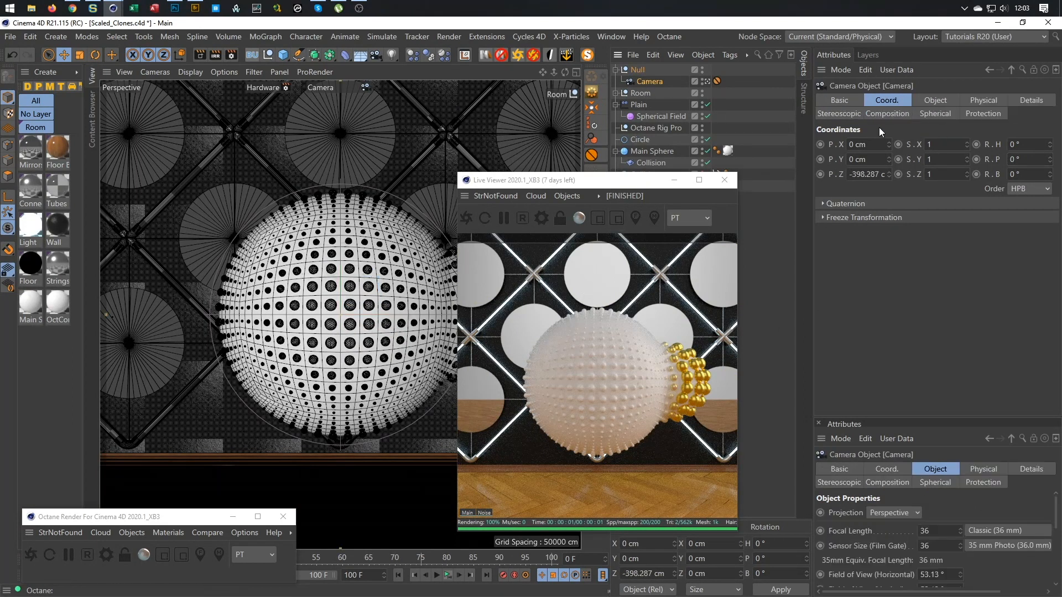
left_click(935, 100)
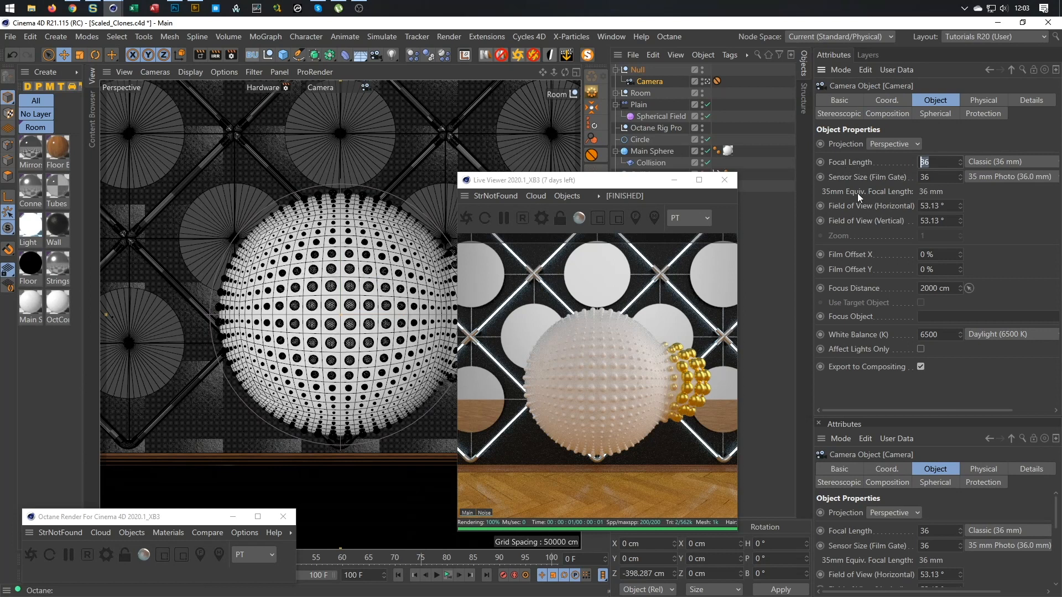
type("80")
key("Return")
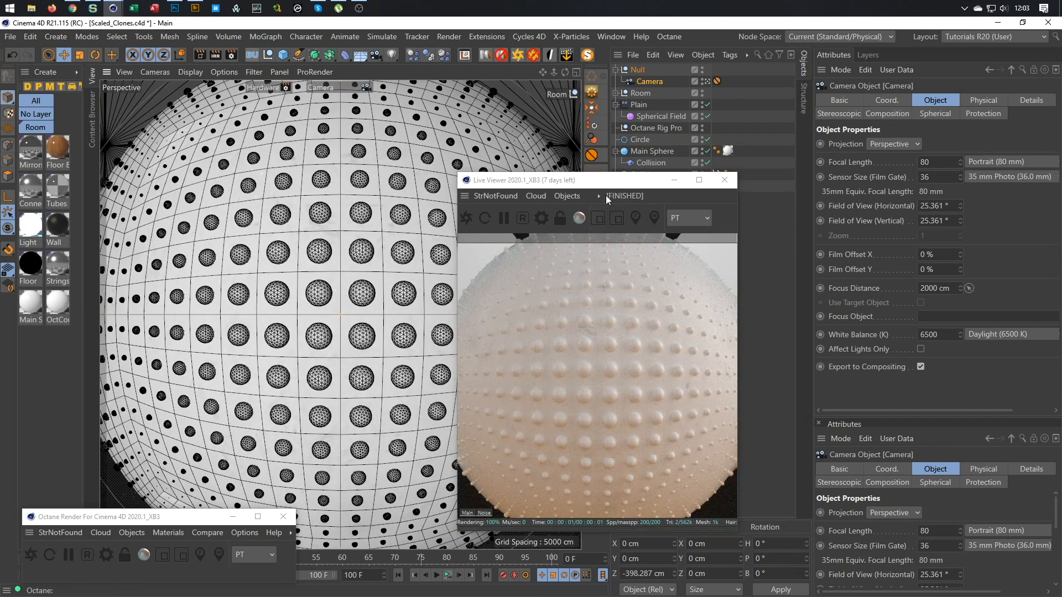
left_click(715, 81)
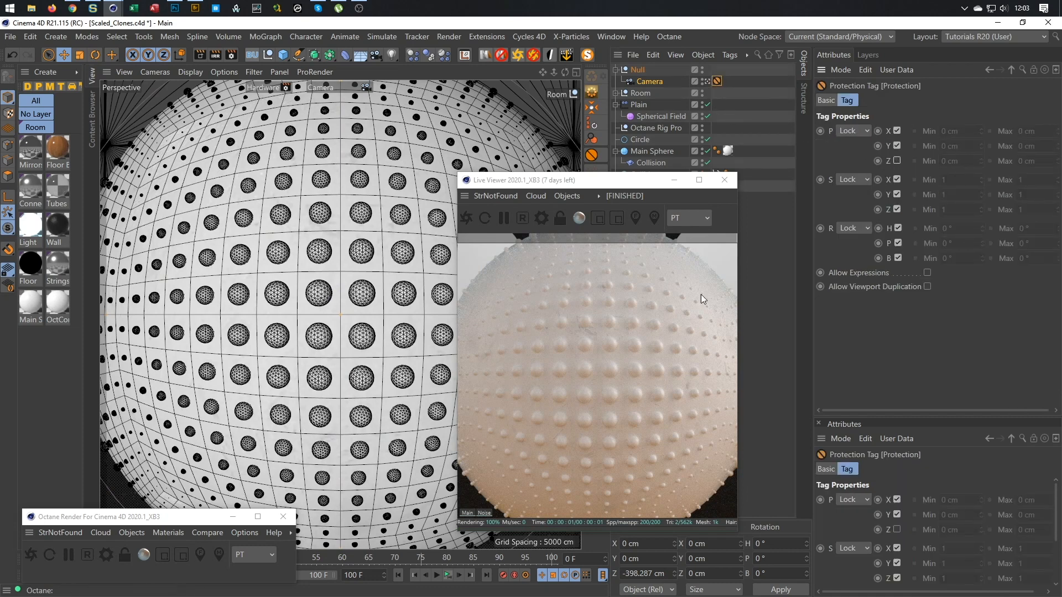
right_click_drag(365, 309, 232, 346, "alt")
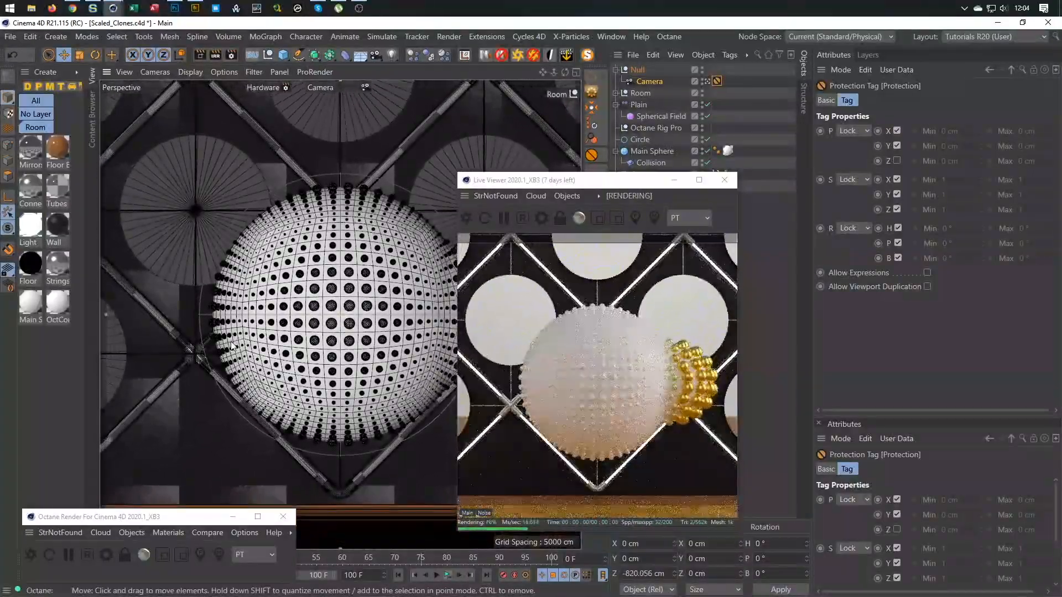
Reduce the Room Size to 42% and raise the Room to a Y position of about -135.5 cm, bringing the floor up under the sphere
left_click(641, 93)
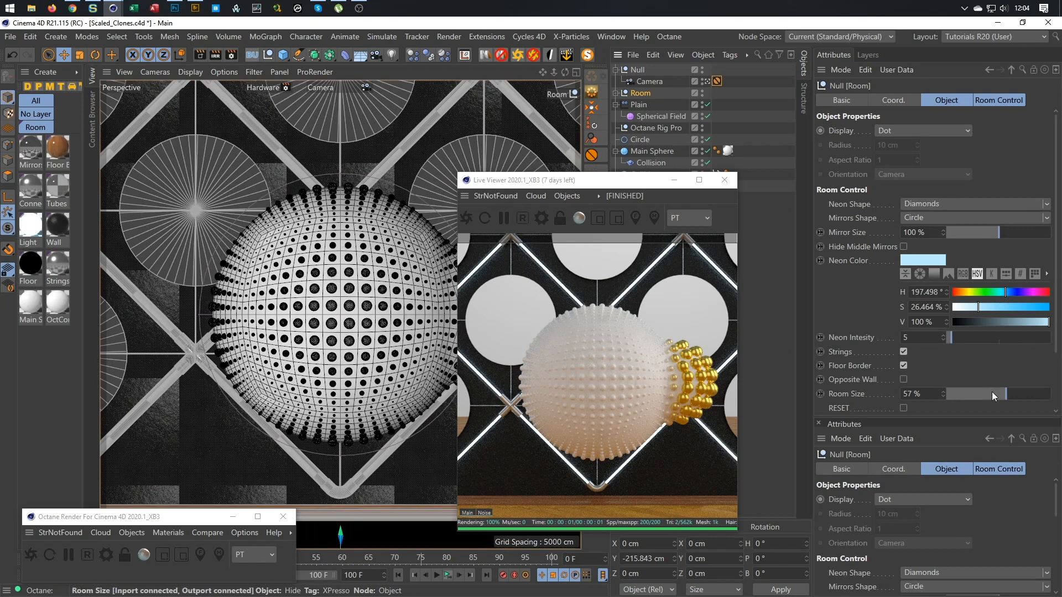
left_click_drag(1005, 389, 990, 392)
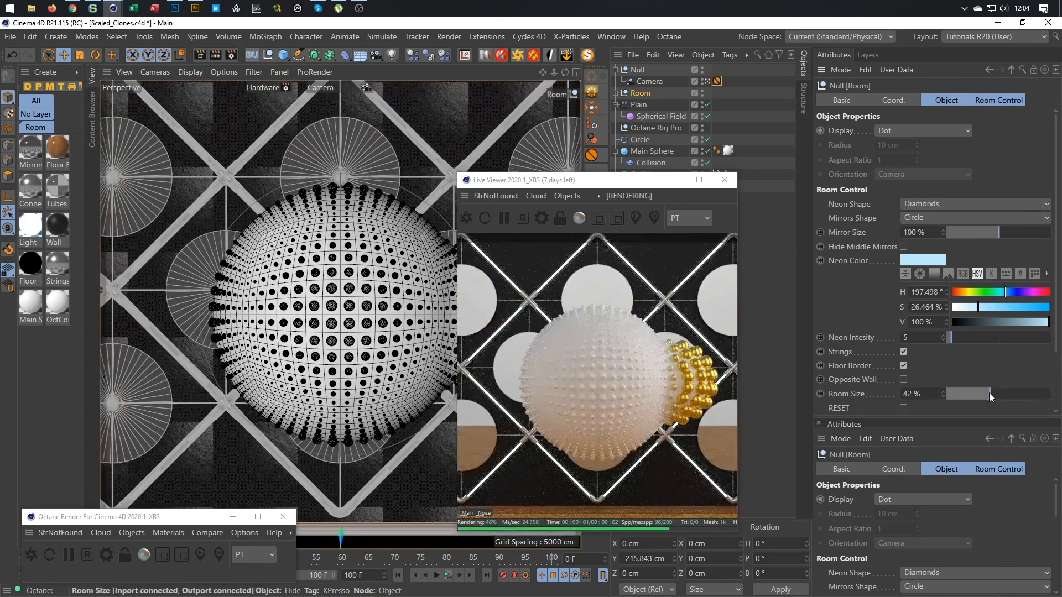
middle_click(286, 443)
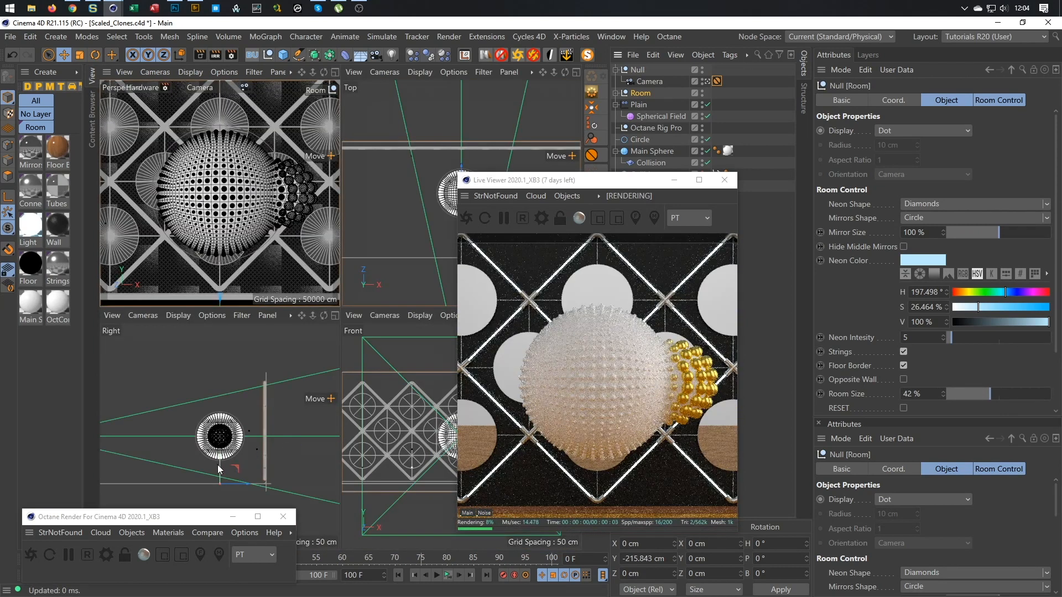
left_click_drag(220, 461, 224, 442)
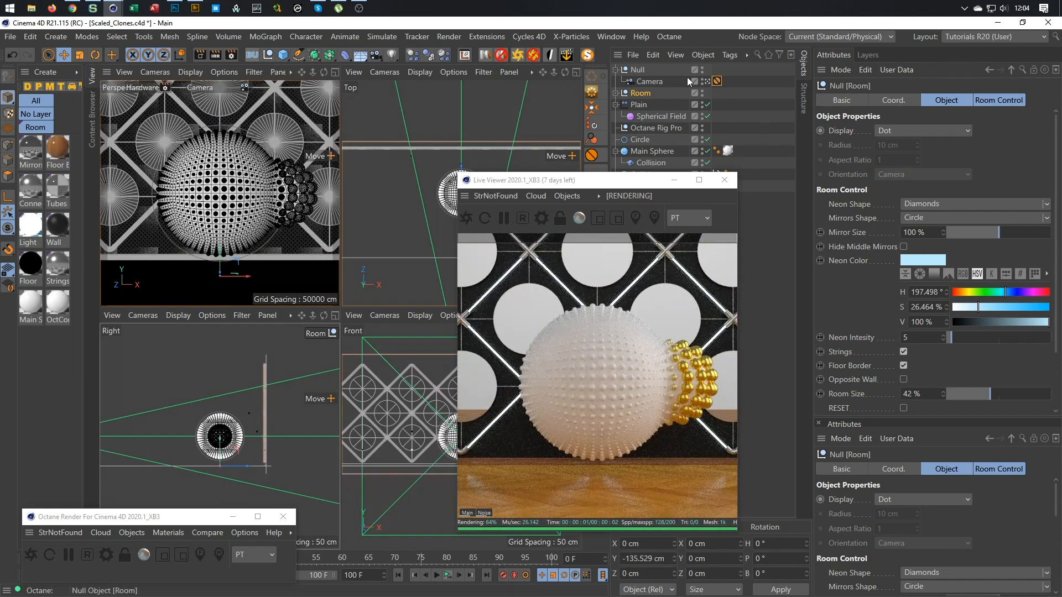
Set the camera's parent Null to a pitch rotation of 3°
left_click(638, 70)
left_click(856, 101)
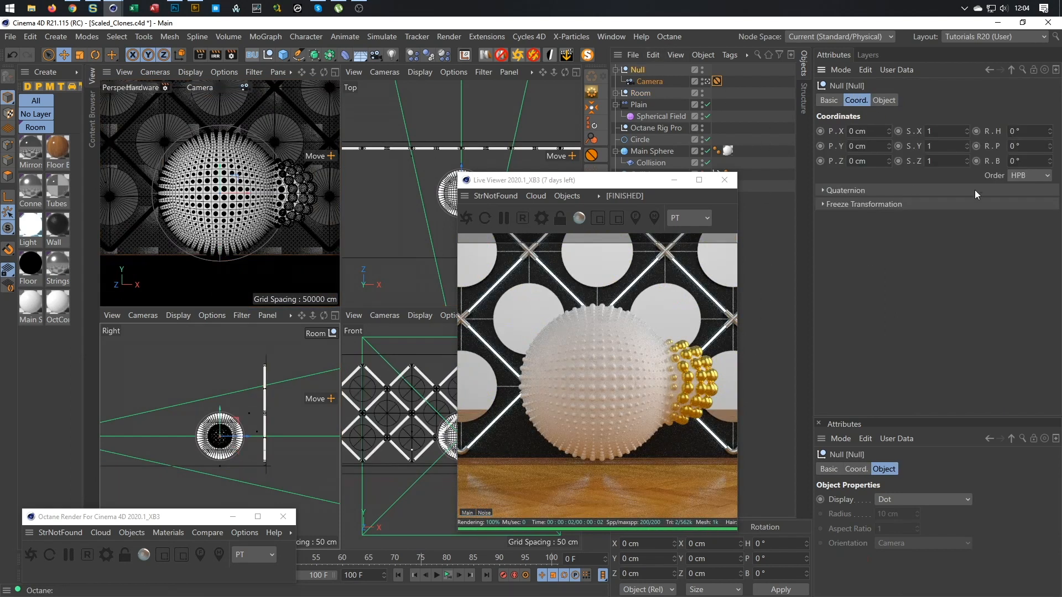
left_click(1050, 144)
left_click(1050, 144)
left_click(1050, 144)
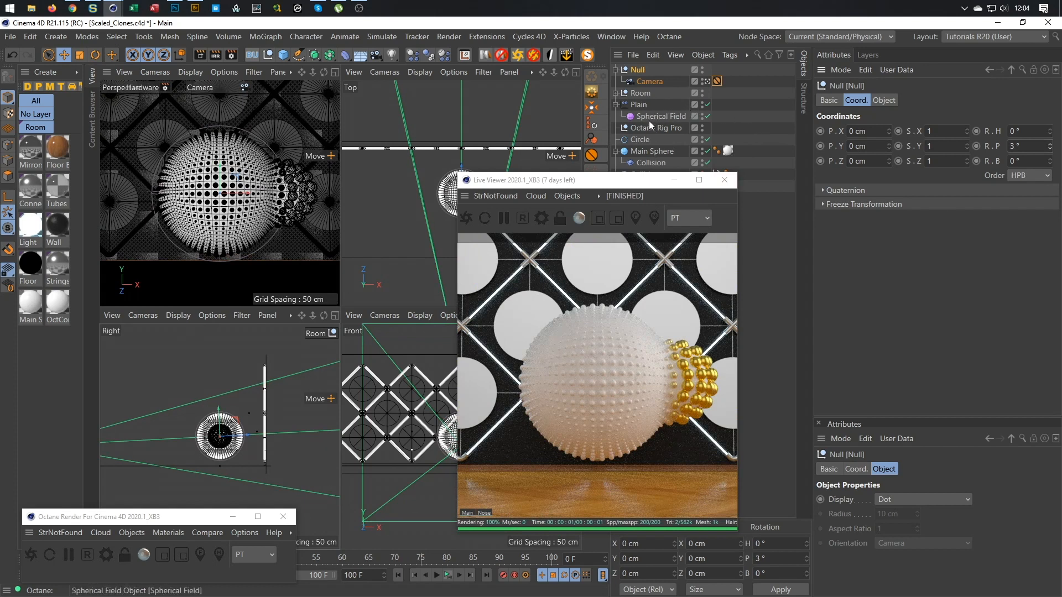
Move Octane Rig Pro to the head of the object hierarchy and switch its Background off
left_click(616, 104)
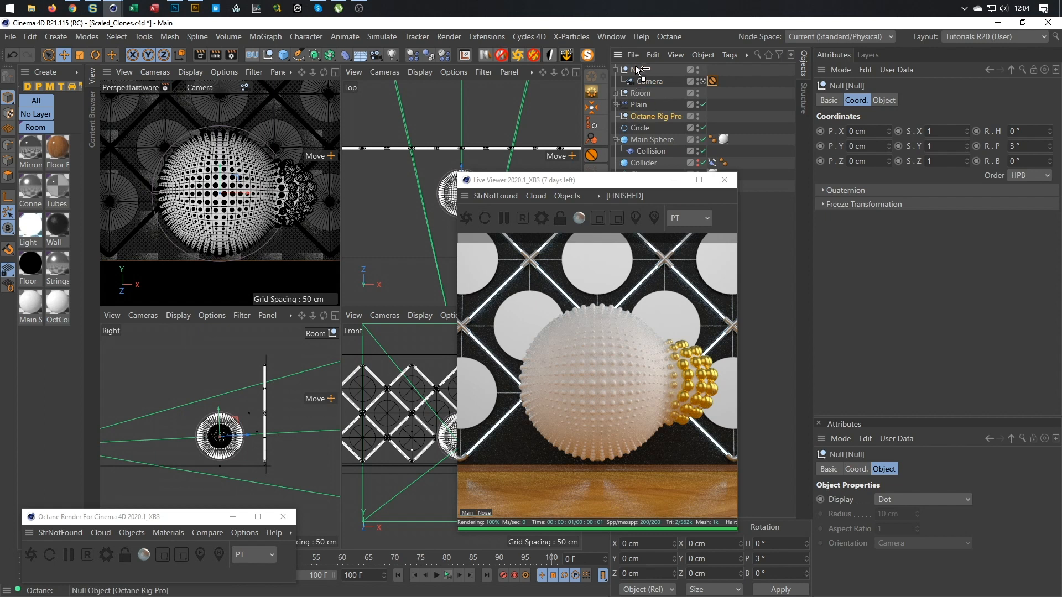
left_click_drag(639, 71, 637, 70)
left_click(964, 100)
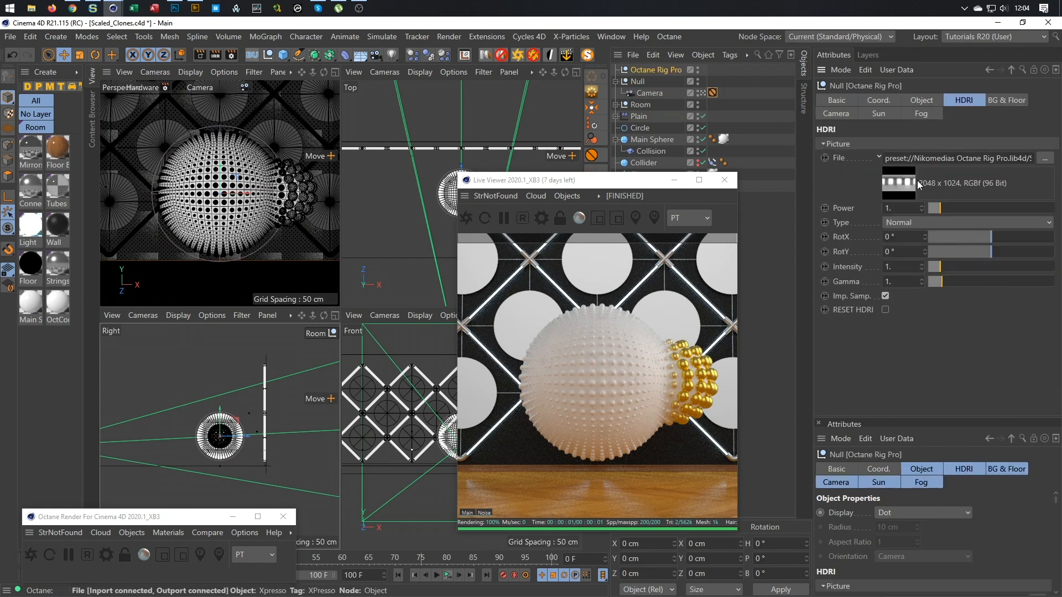
left_click(1008, 101)
left_click(938, 157)
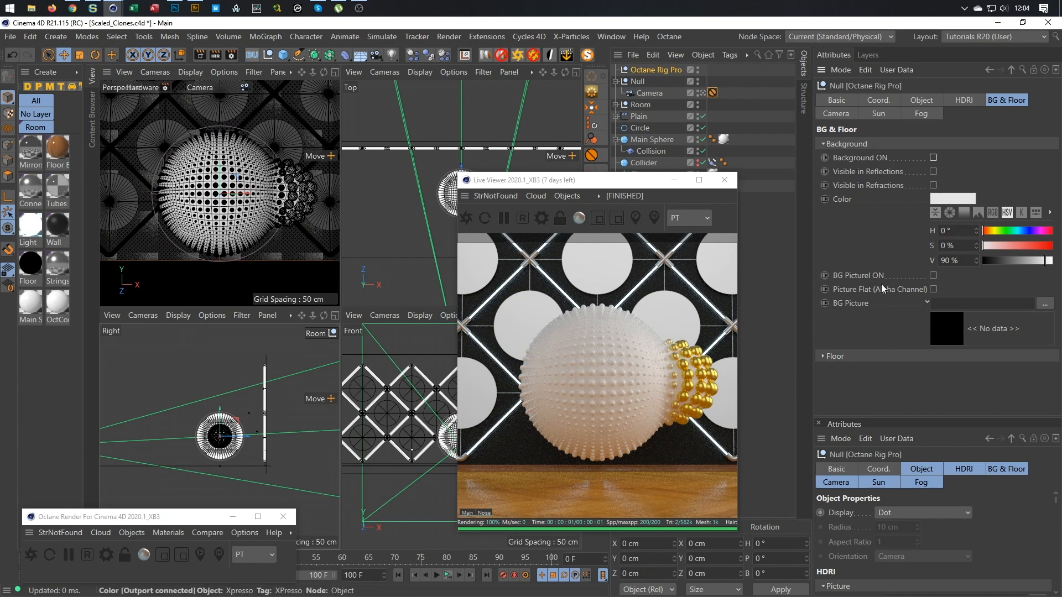
left_click(841, 359)
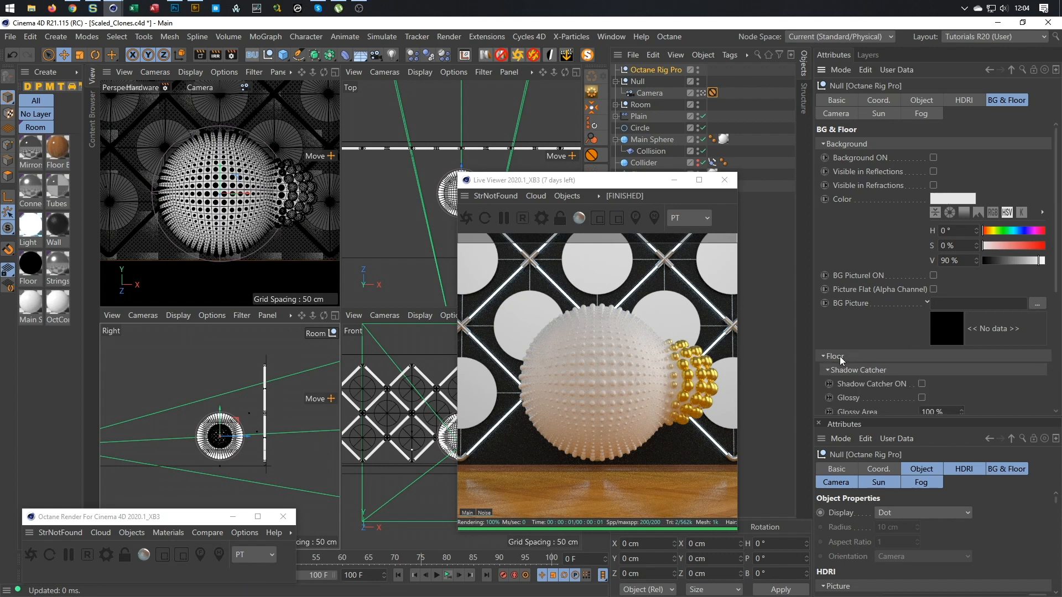
left_click(839, 357)
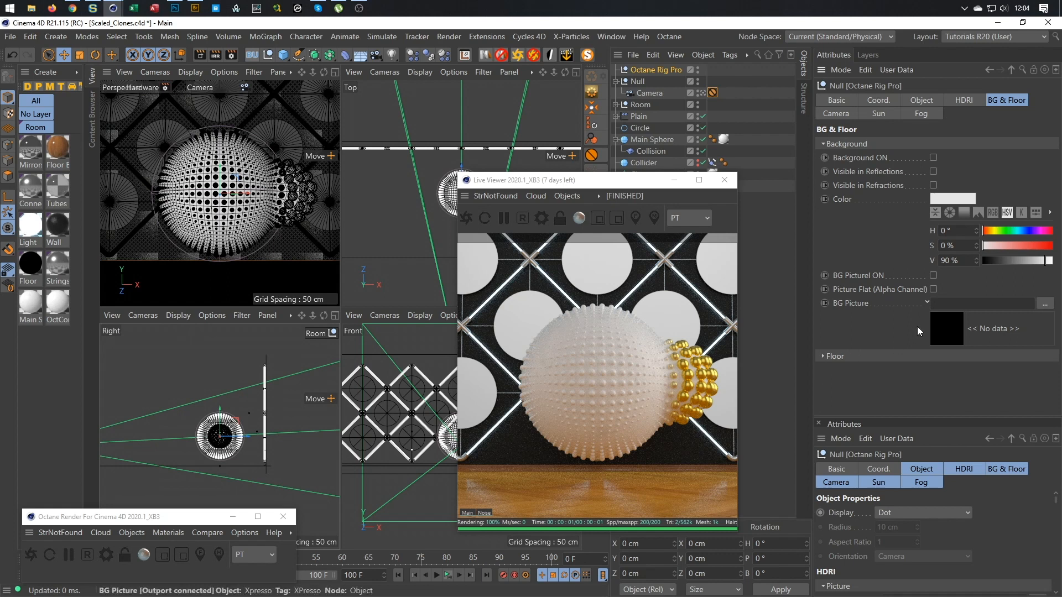
Load studio_small_01_8k.hdr from the HDRI Studios library as the Octane Rig Pro's HDRI picture file
left_click(952, 100)
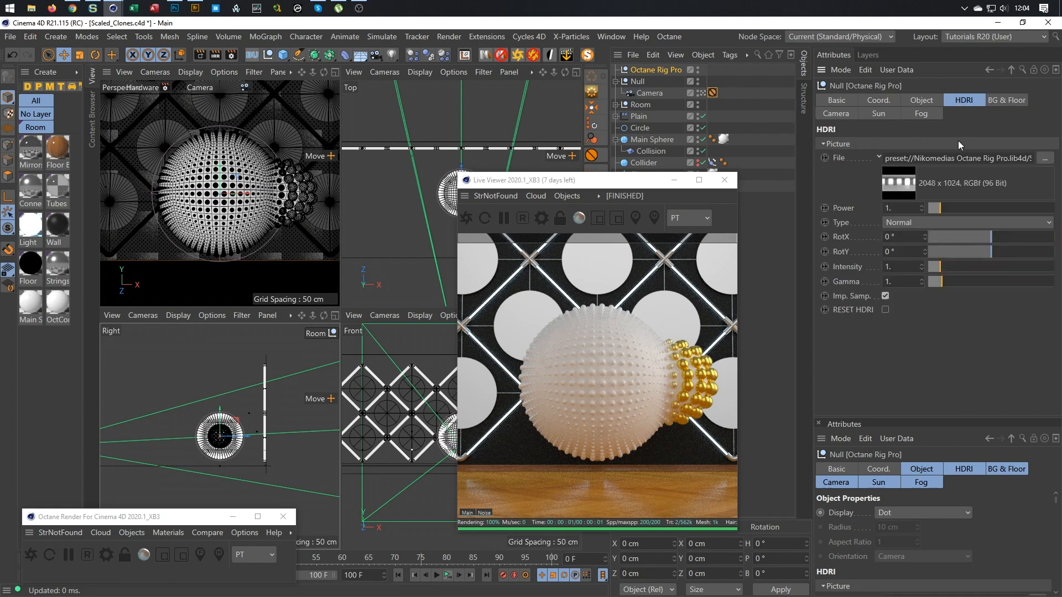
mouse_move(991, 236)
left_mouse_down()
mouse_move(1037, 235)
mouse_move(991, 237)
left_mouse_up()
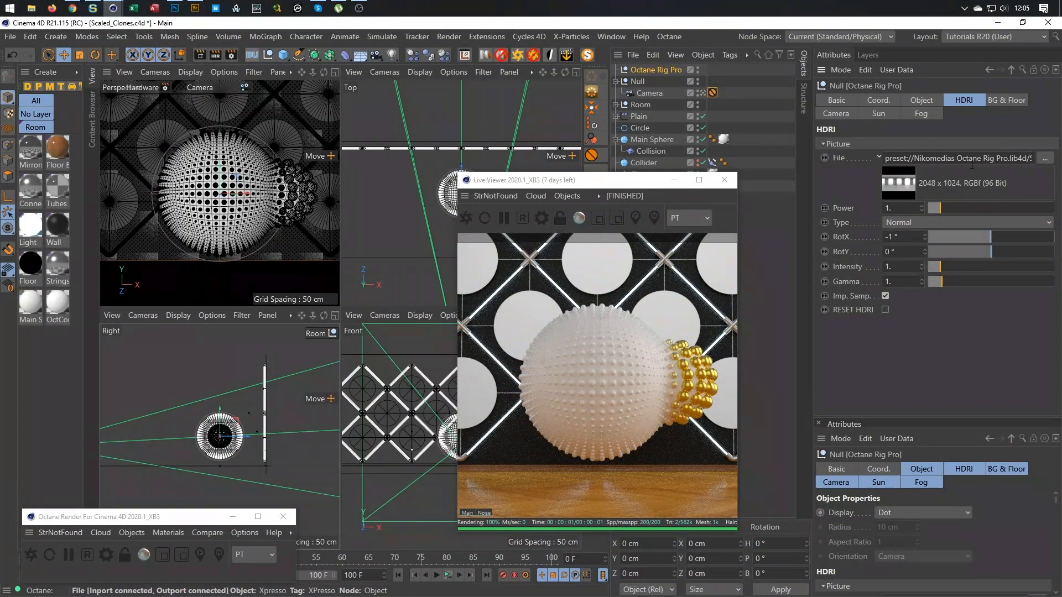
key("shift+F8")
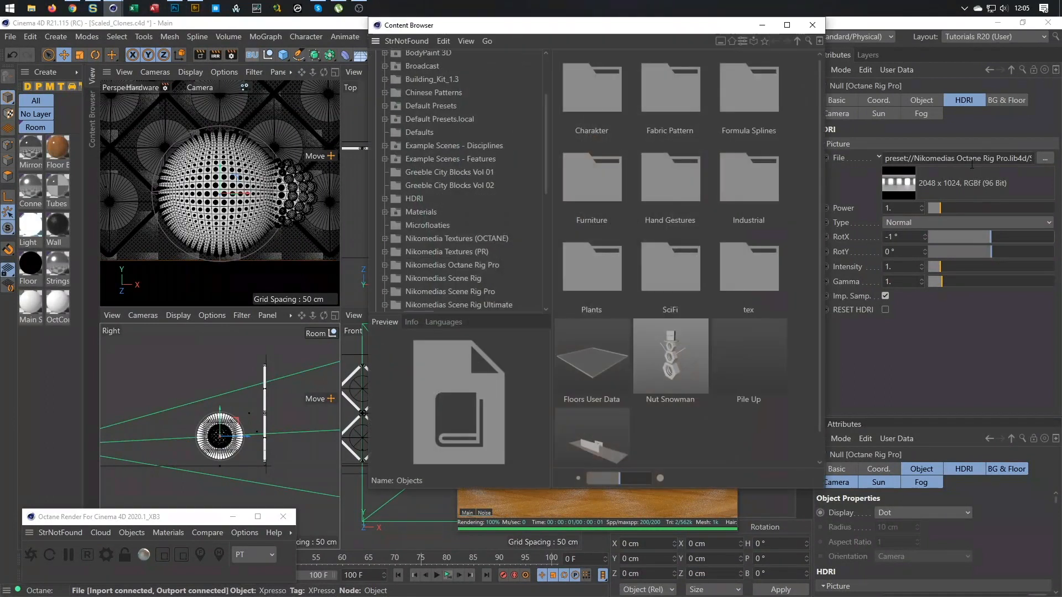
left_click_drag(708, 26, 371, 64)
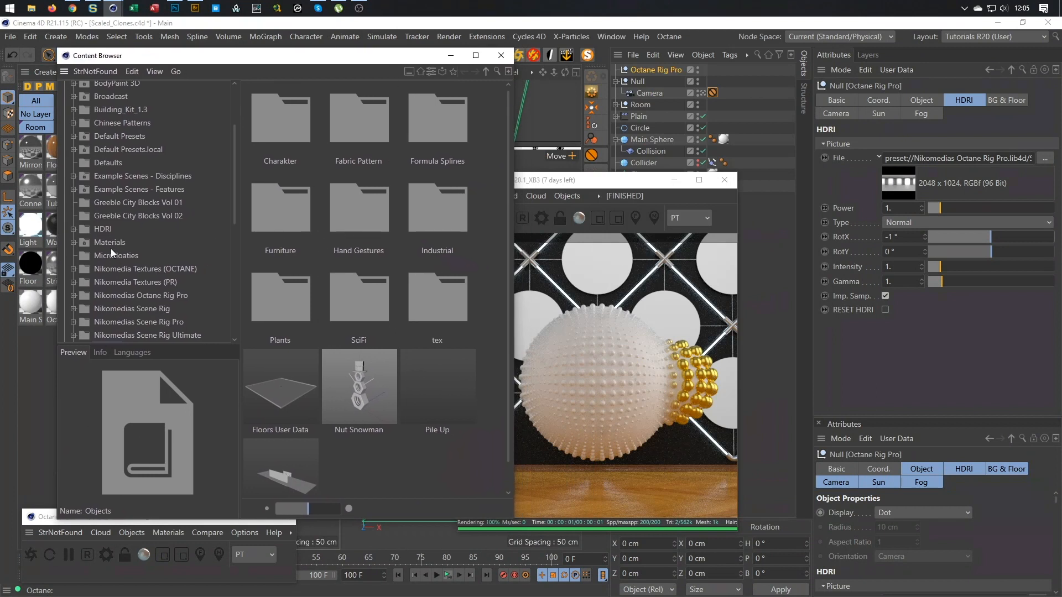
left_click(74, 229)
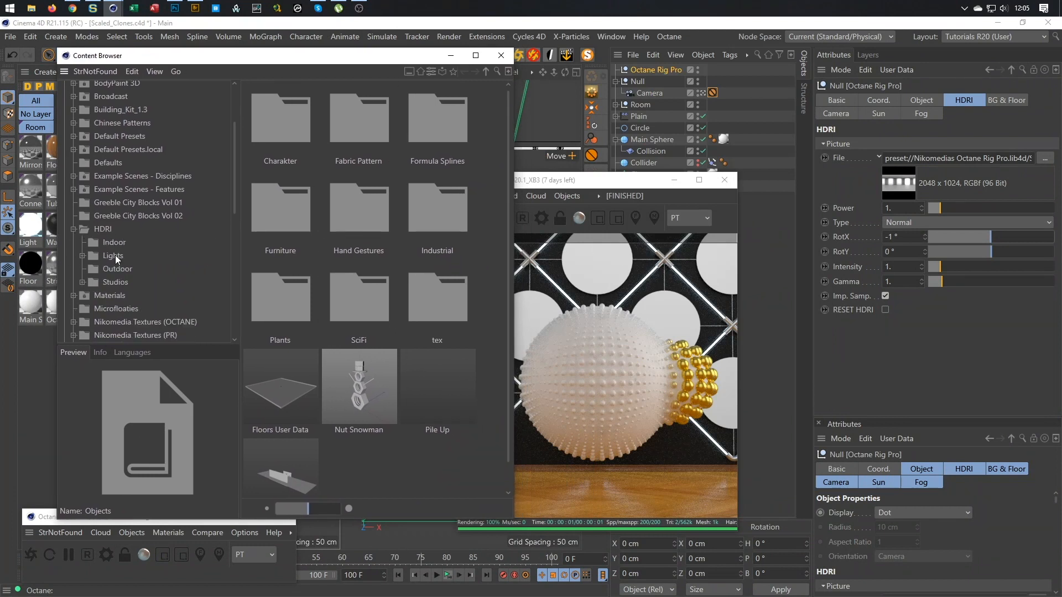
left_click(115, 283)
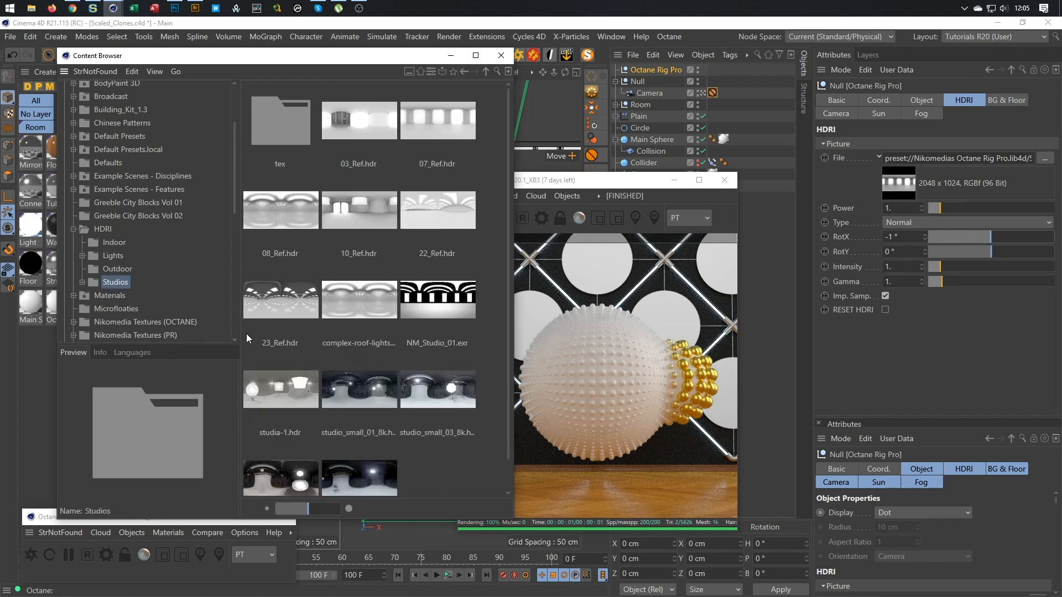
left_click_drag(338, 400, 1012, 158)
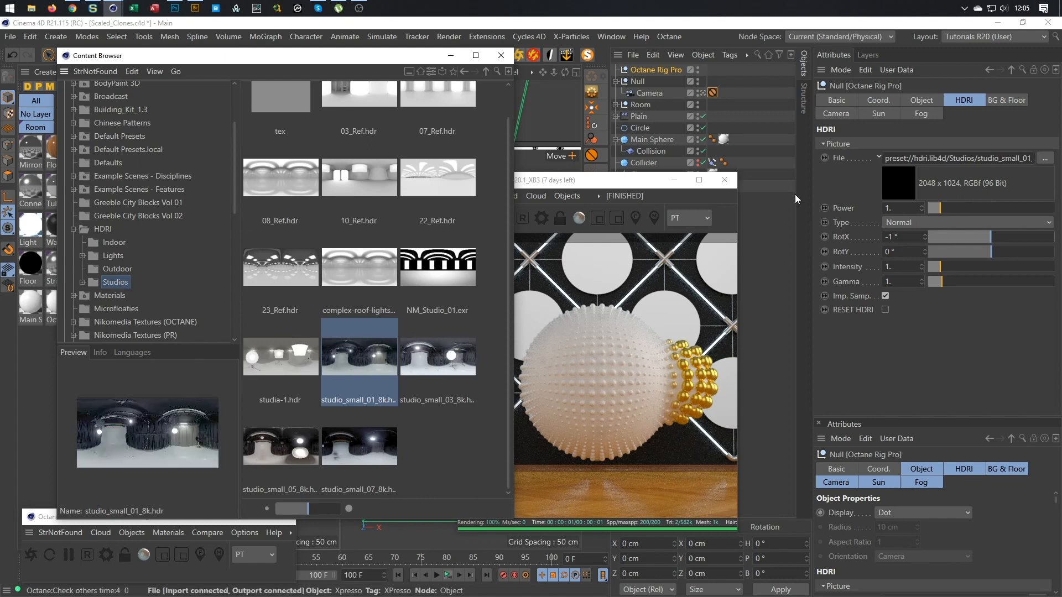
left_click(616, 189)
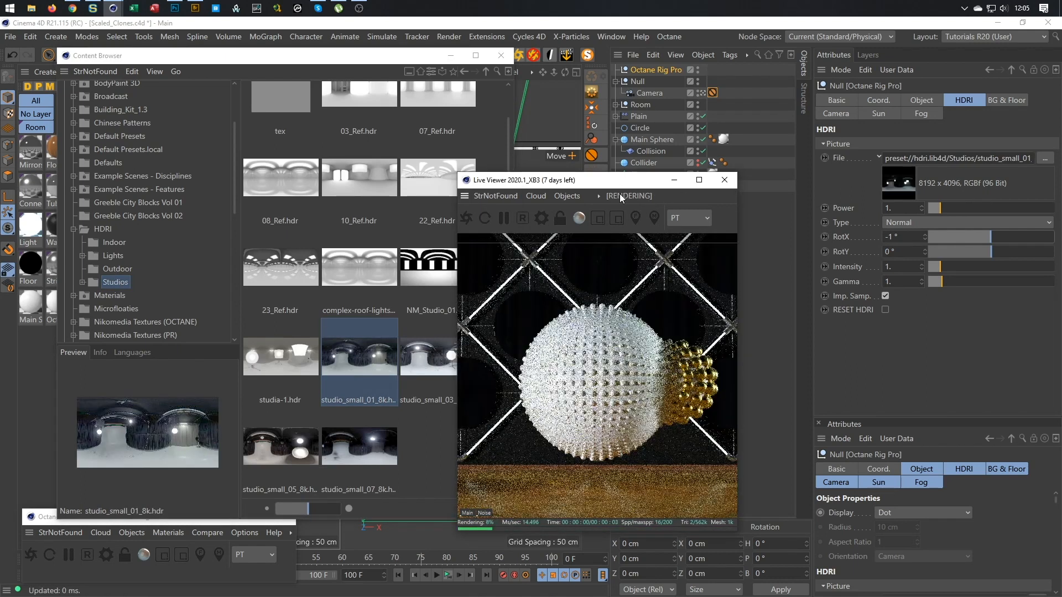
Rotate the rig's HDRI to a RotX of 99° and set its Intensity to 0.5
left_click_drag(994, 234, 1025, 236)
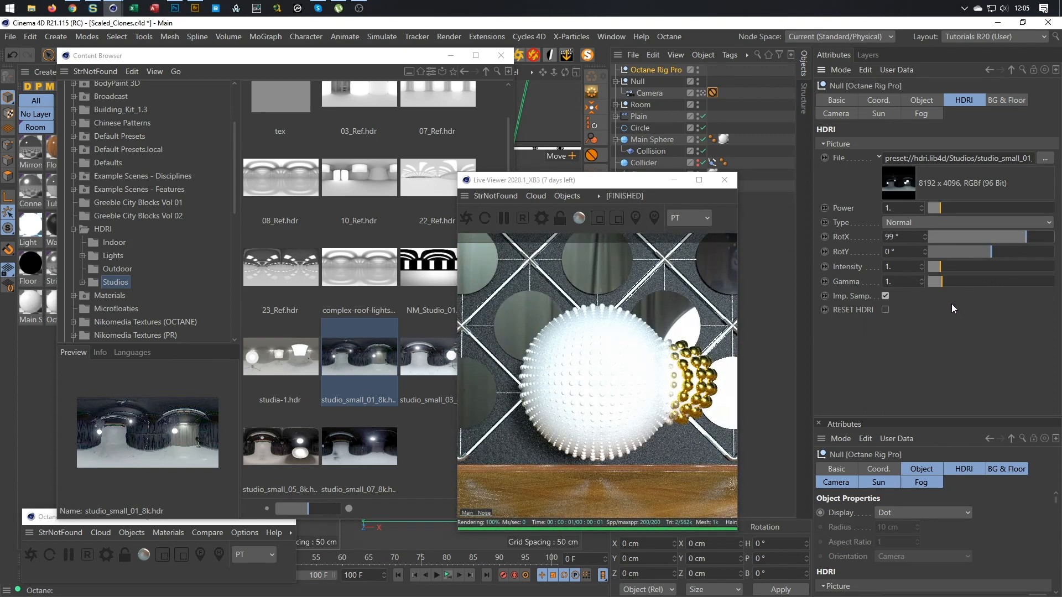
left_click(901, 266)
type("0.5")
key("Return")
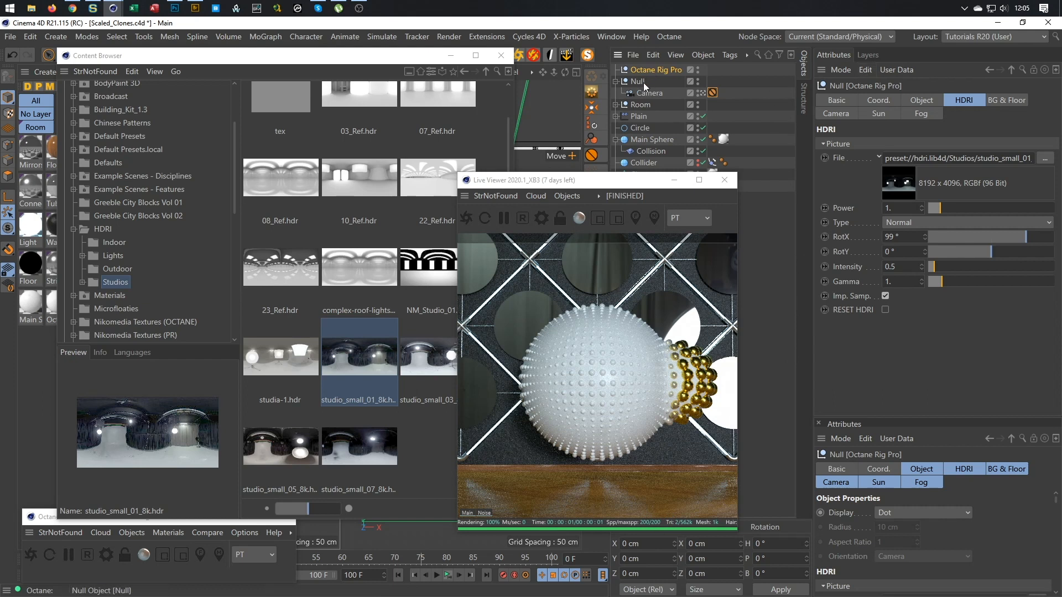
Set the Room's Floor Texture Length U and Length V to 200%
left_click(641, 104)
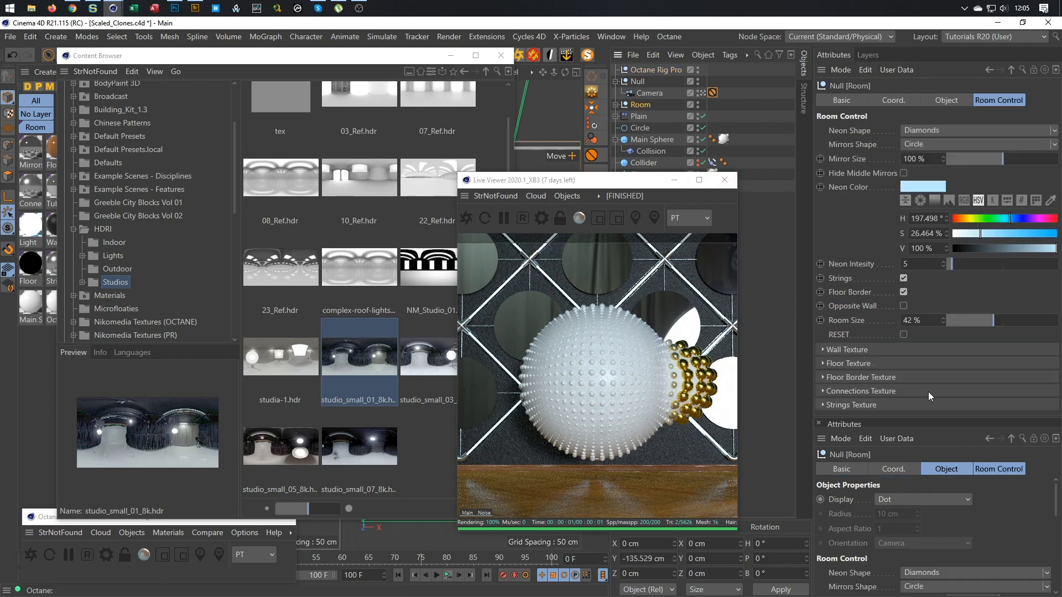
left_click(845, 366)
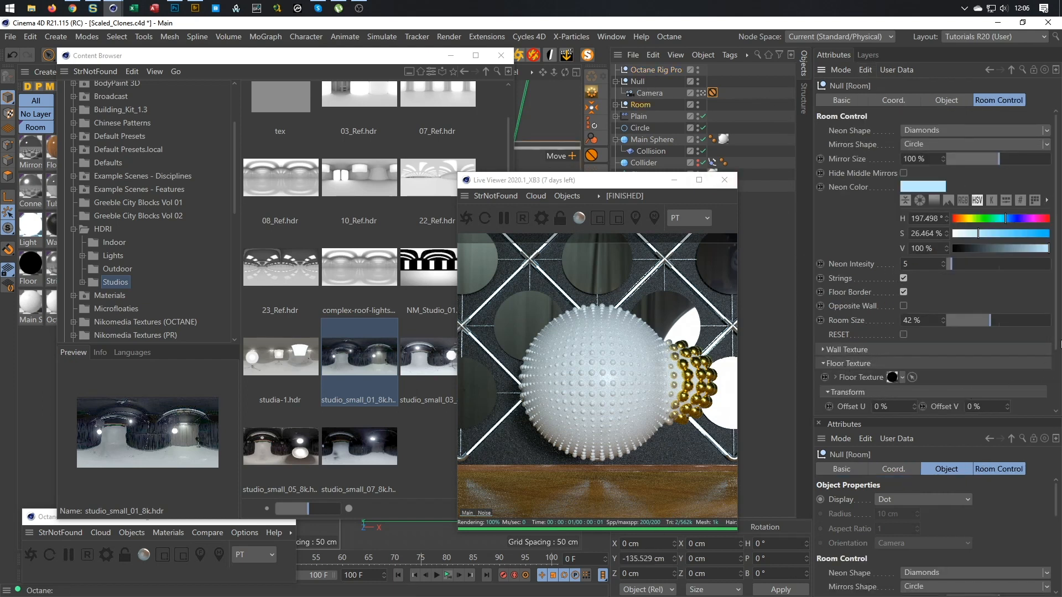
left_click_drag(1060, 344, 1057, 410)
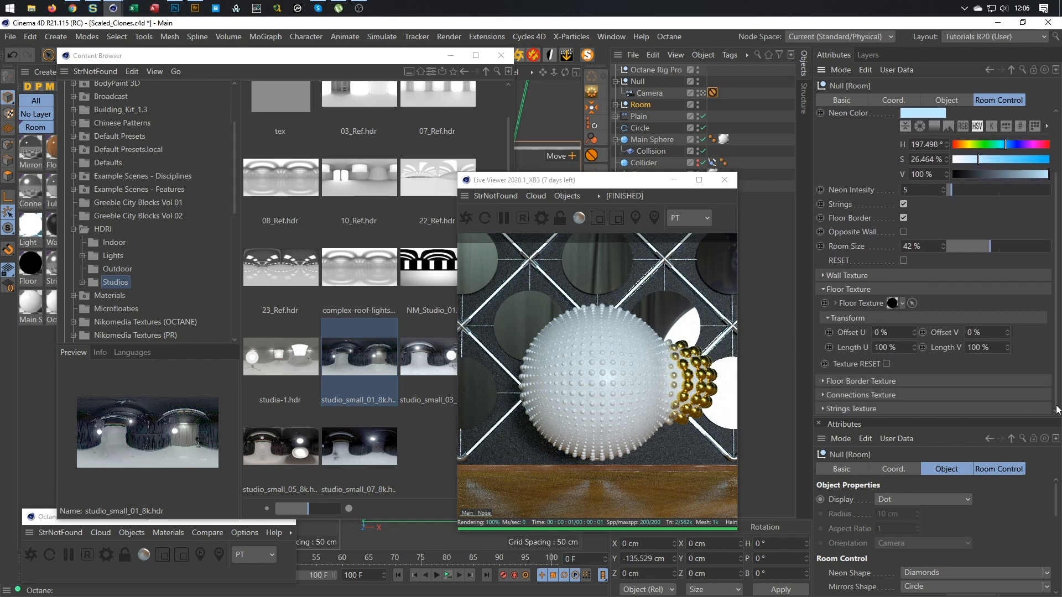
left_click(884, 347)
type("200")
key("Tab")
type("200")
key("Return")
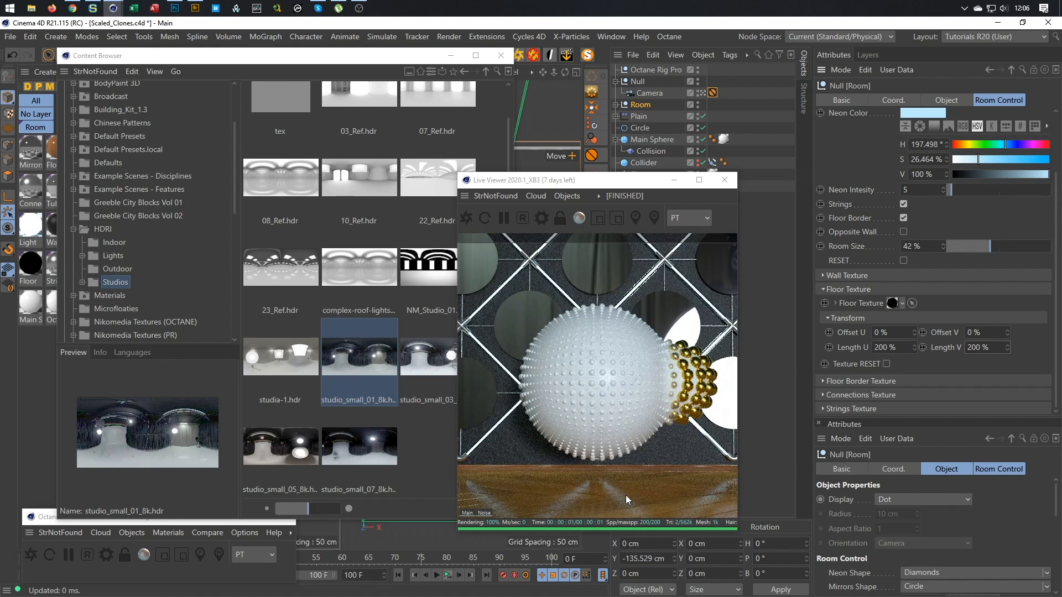
Reduce the Floor Texture's Length U and Length V to 150%
left_click_drag(900, 349, 771, 359)
type("150")
key("Return")
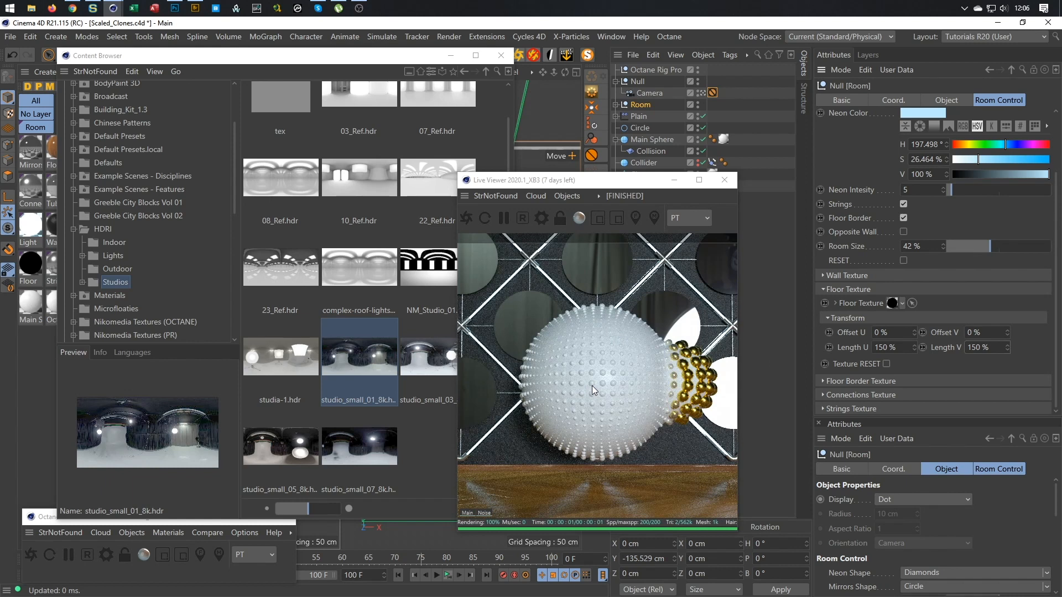
Unlock the Y position in the Camera's Protection tag, pan the shot so the sphere sits slightly higher, and move the Live Viewer aside
left_click(713, 93)
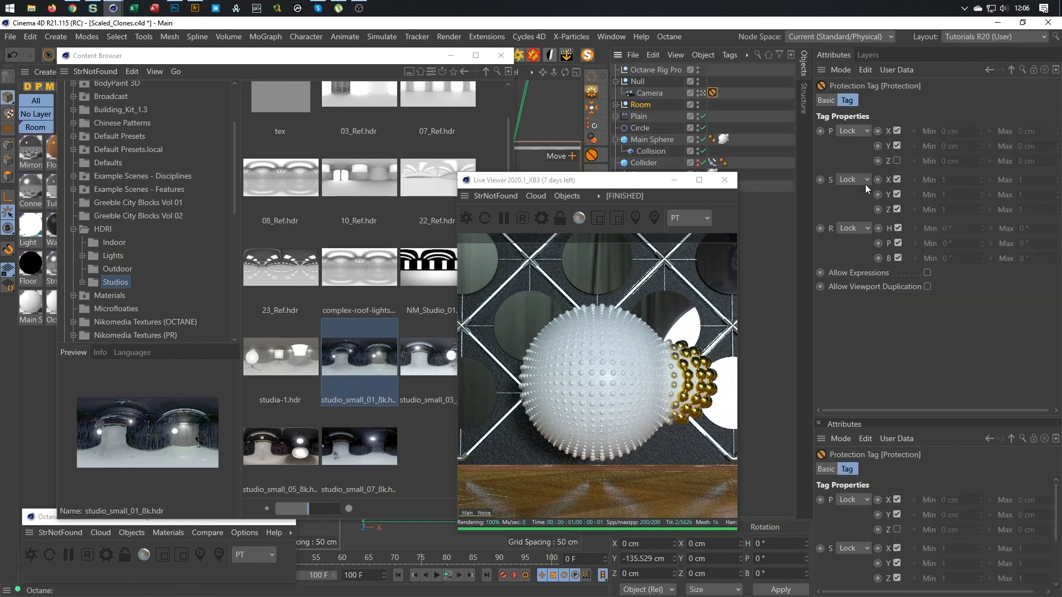
left_click(897, 147)
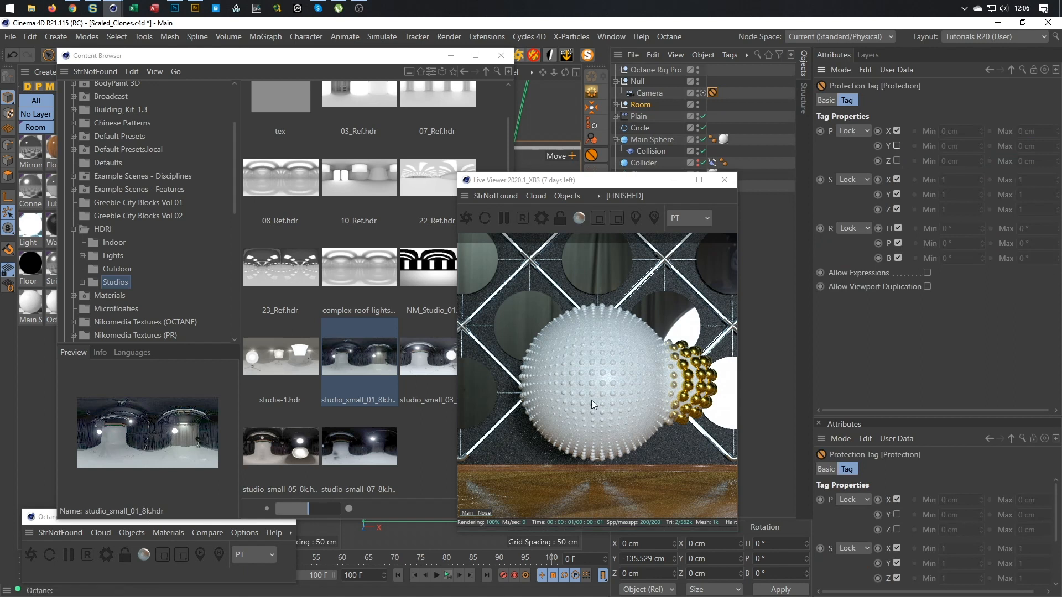
middle_click_drag(594, 356, 591, 347)
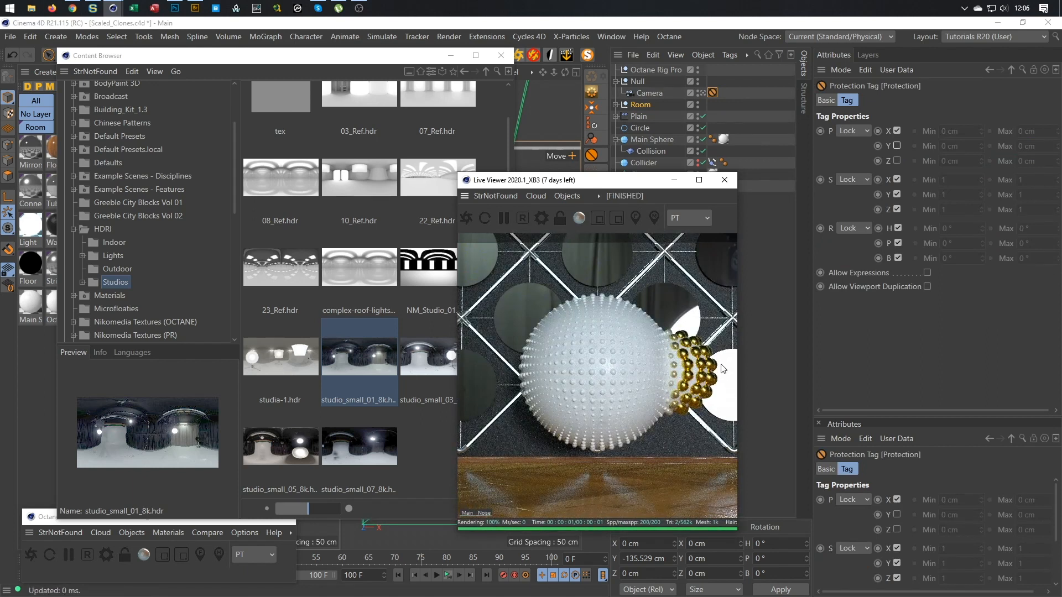
left_click_drag(611, 183, 533, 177)
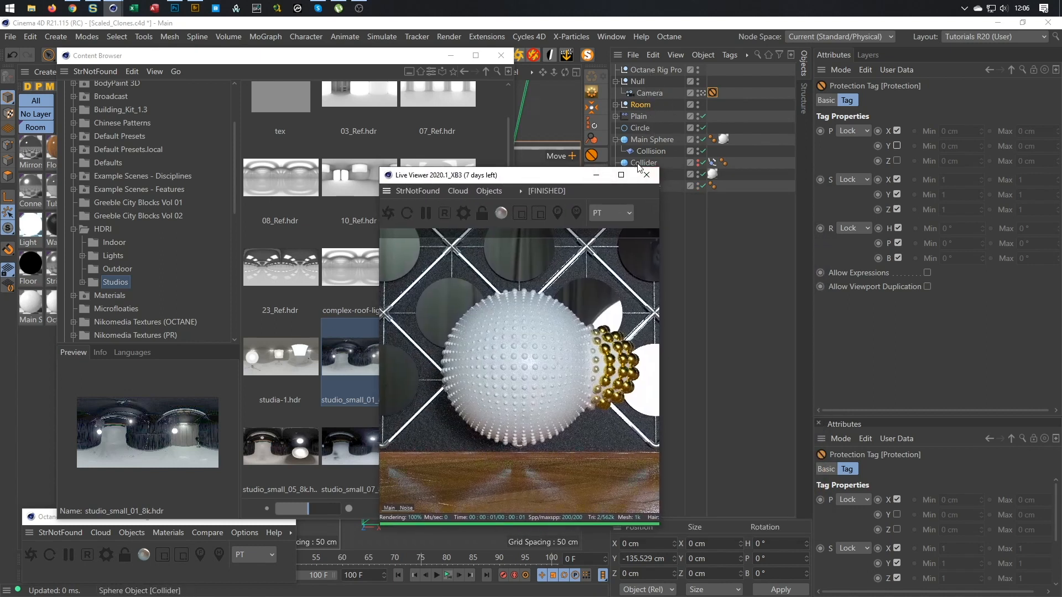
Rotate the Octane rig's HDRI to a RotX of -180°, checking the effect in the Live Viewer
left_click(648, 71)
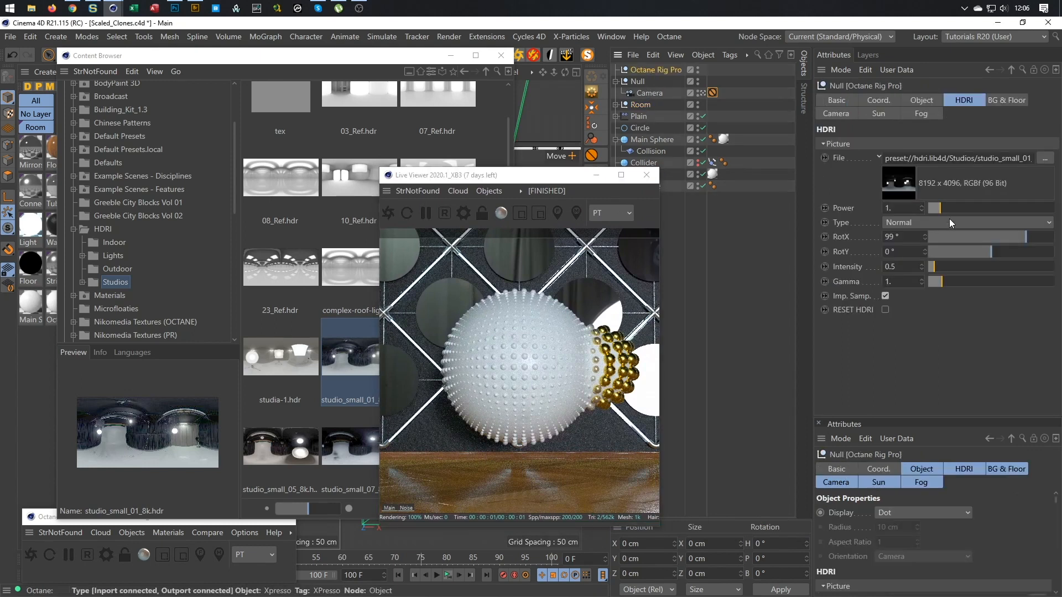
left_click_drag(1024, 231, 967, 234)
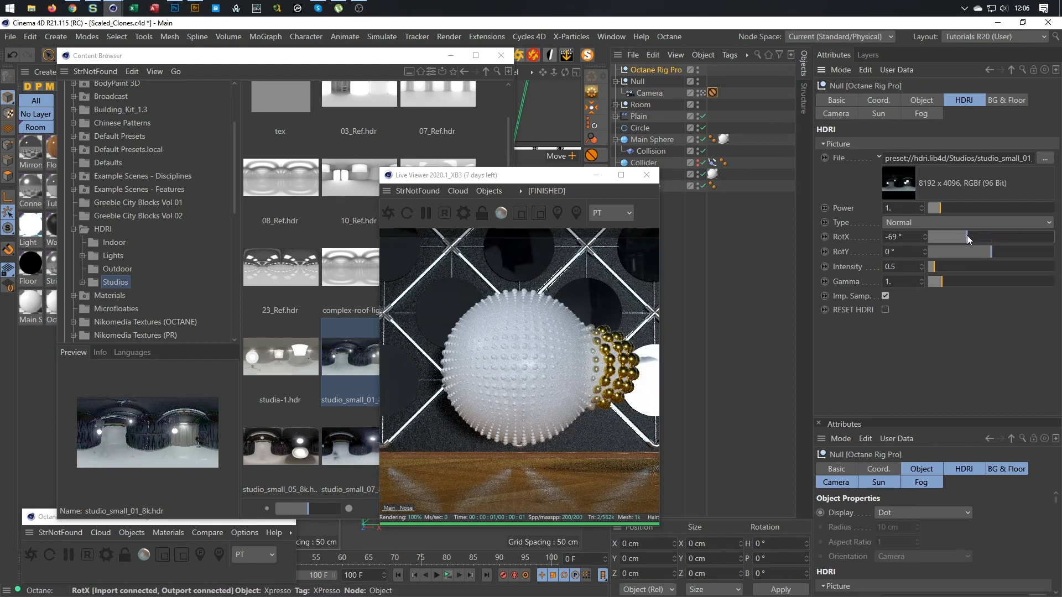
left_click_drag(967, 234, 908, 234)
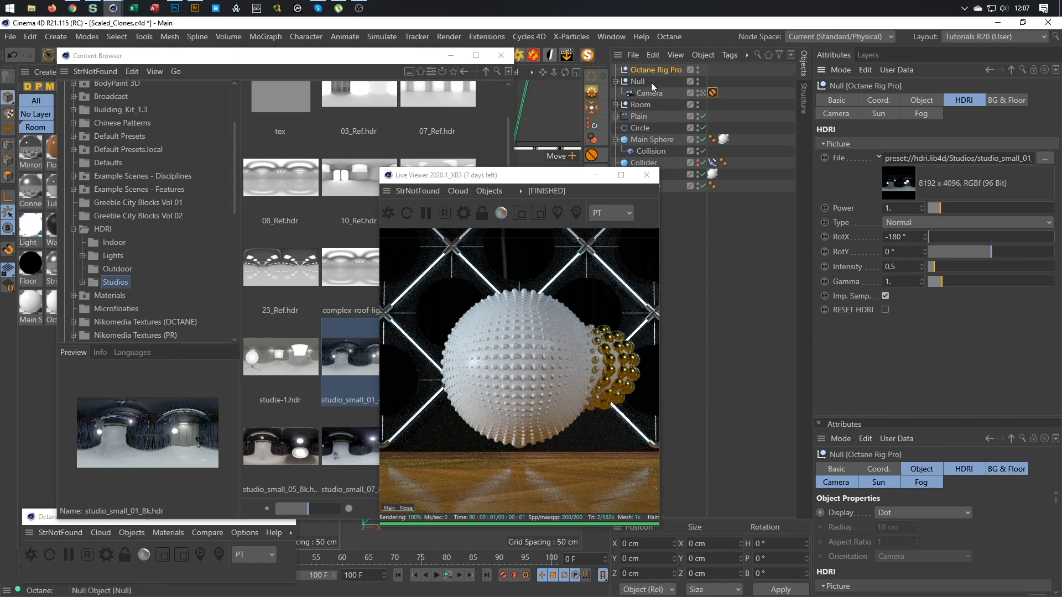
Try a Neon Intensity of 10 on the Room and set it back to 5
left_click(649, 104)
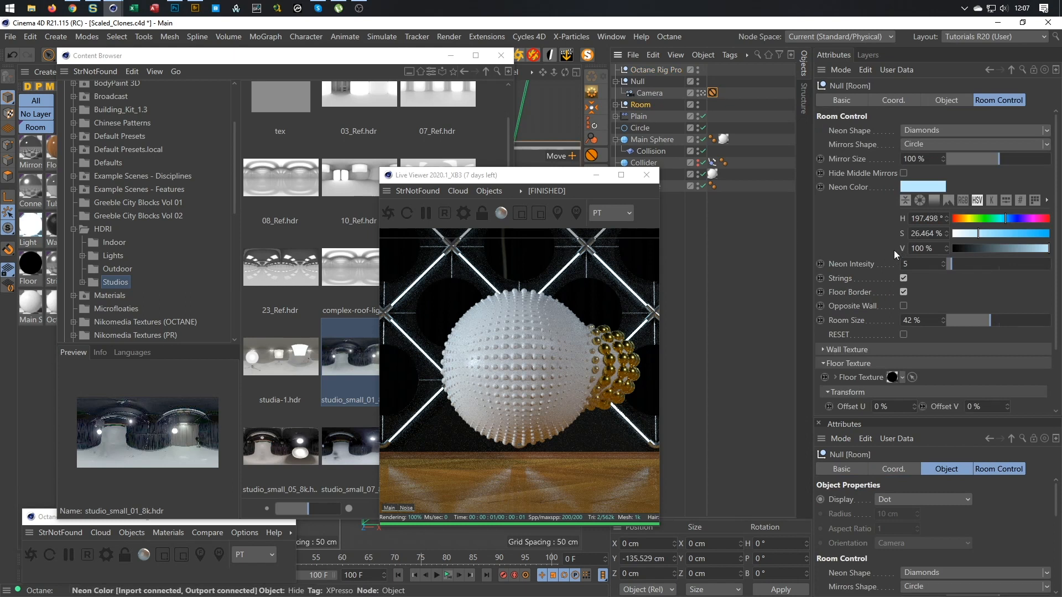
left_click_drag(913, 265, 859, 273)
type("10")
key("Return")
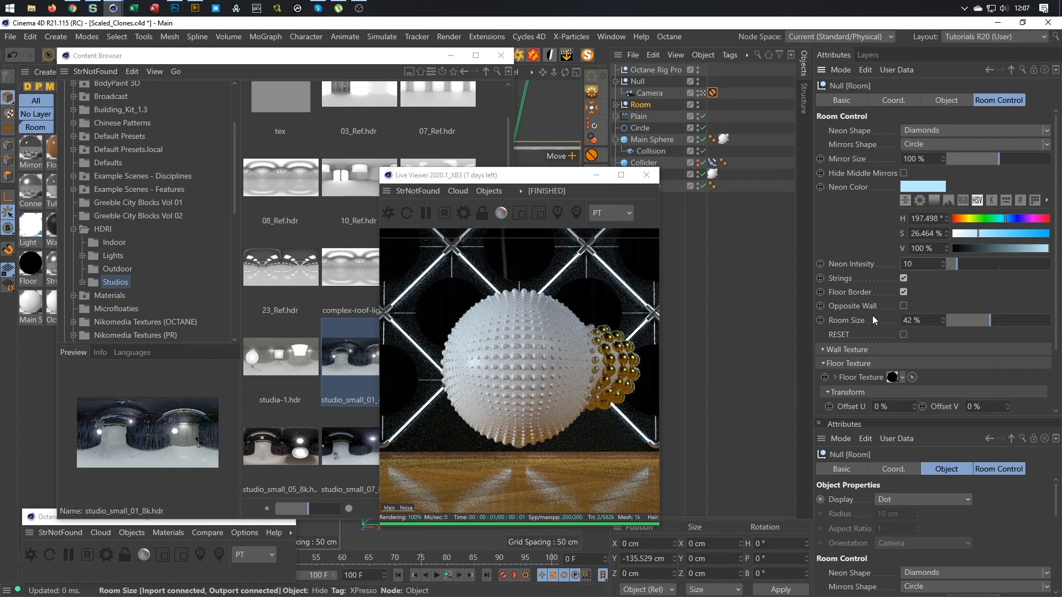
left_click_drag(911, 264, 825, 288)
type("5")
key("Return")
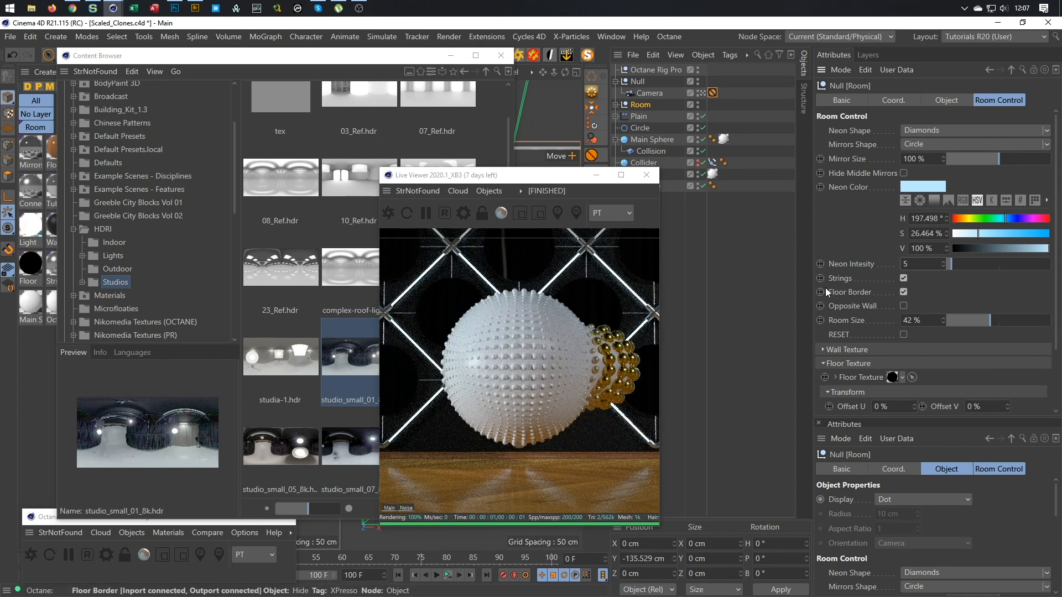
Close the Live Viewer and Content Browser windows and maximise the Perspective view
left_click(647, 174)
left_click(501, 56)
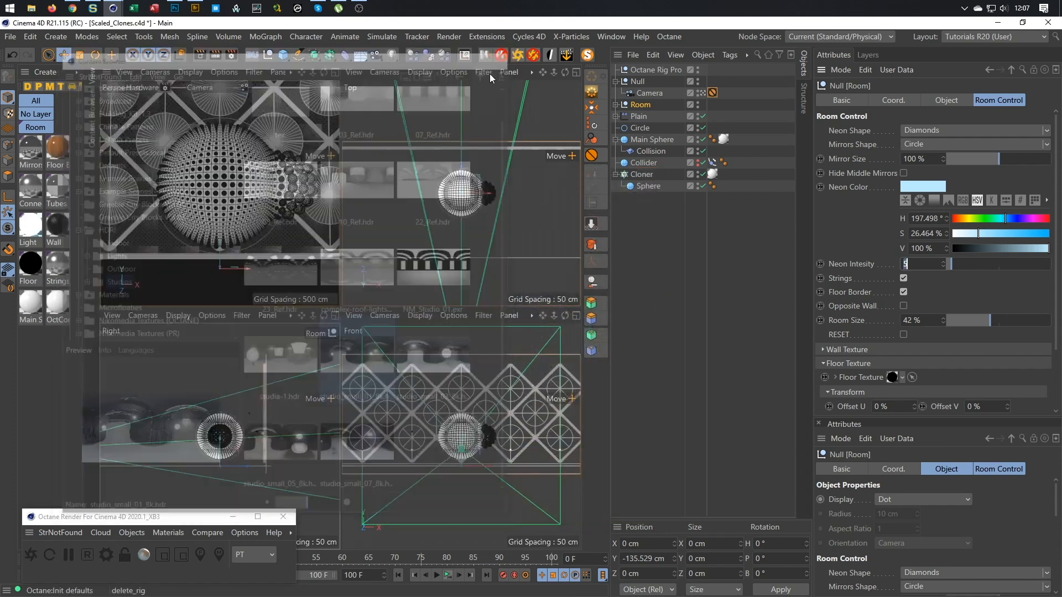
middle_click(194, 131)
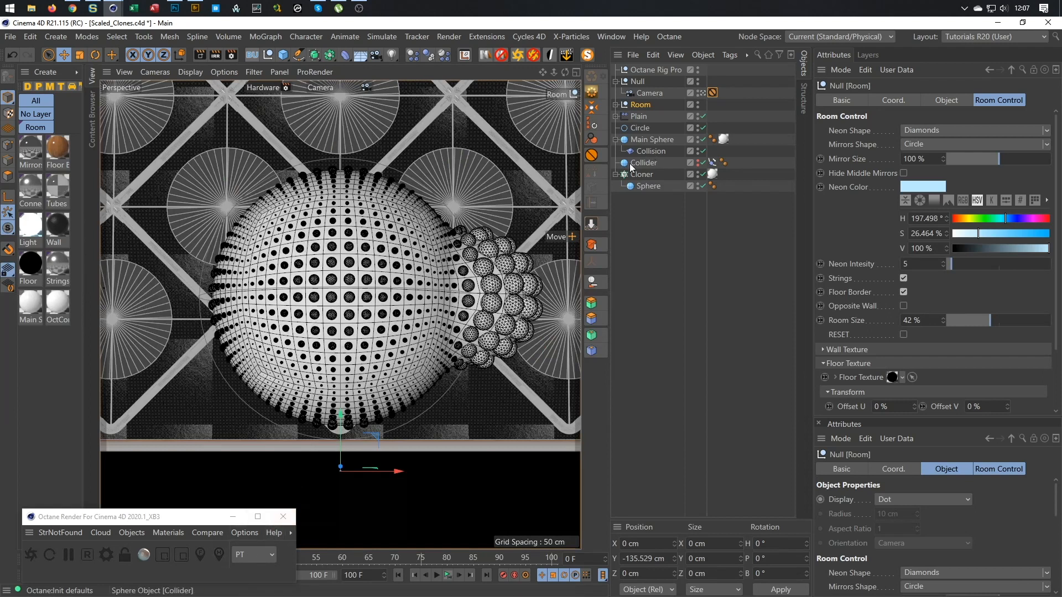
Move the Circle and Collider below the Cloner in the object hierarchy and duplicate both of them
left_click(649, 154)
left_click_drag(642, 129, 643, 158)
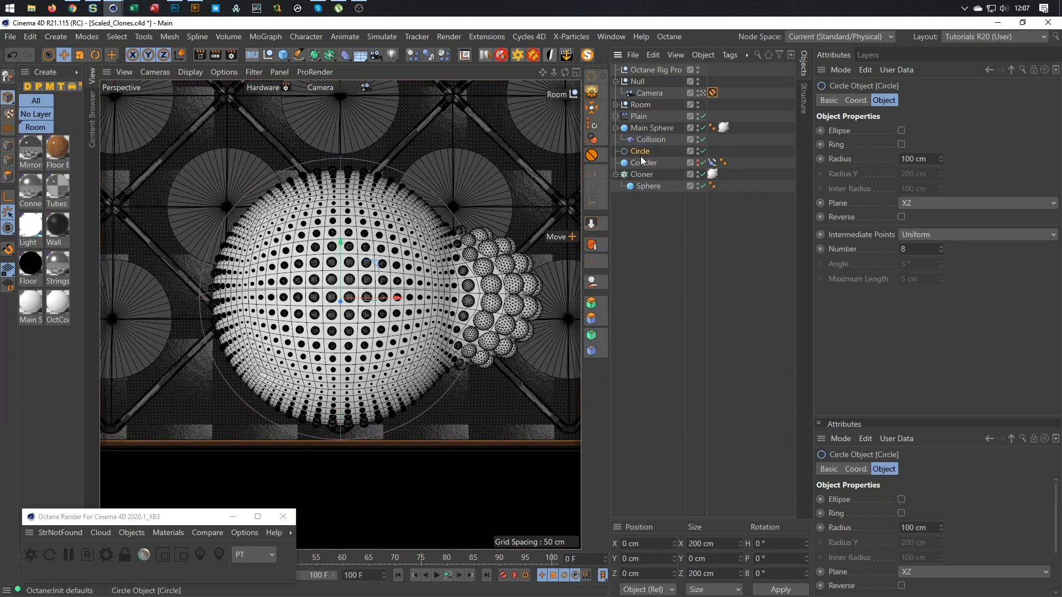
left_click(637, 163, "ctrl")
left_click_drag(636, 161, 641, 227)
left_click(632, 211)
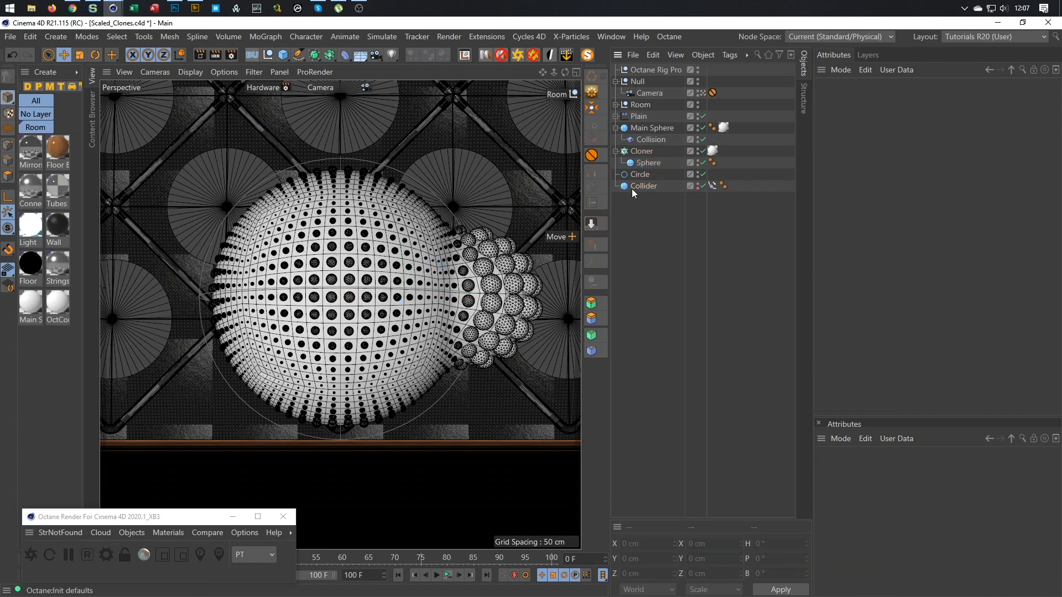
mouse_move(634, 209)
left_mouse_down()
mouse_move(647, 169)
mouse_move(643, 195)
left_mouse_up()
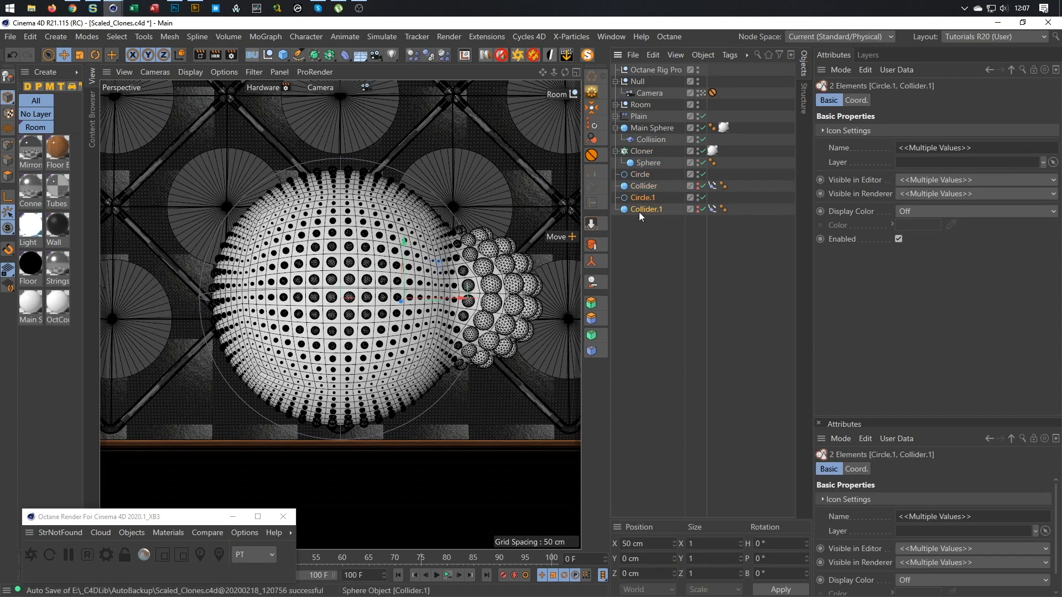
Set Circle.1 as the Spline Path in the Align to Spline tag of Collider.1
left_click(712, 209)
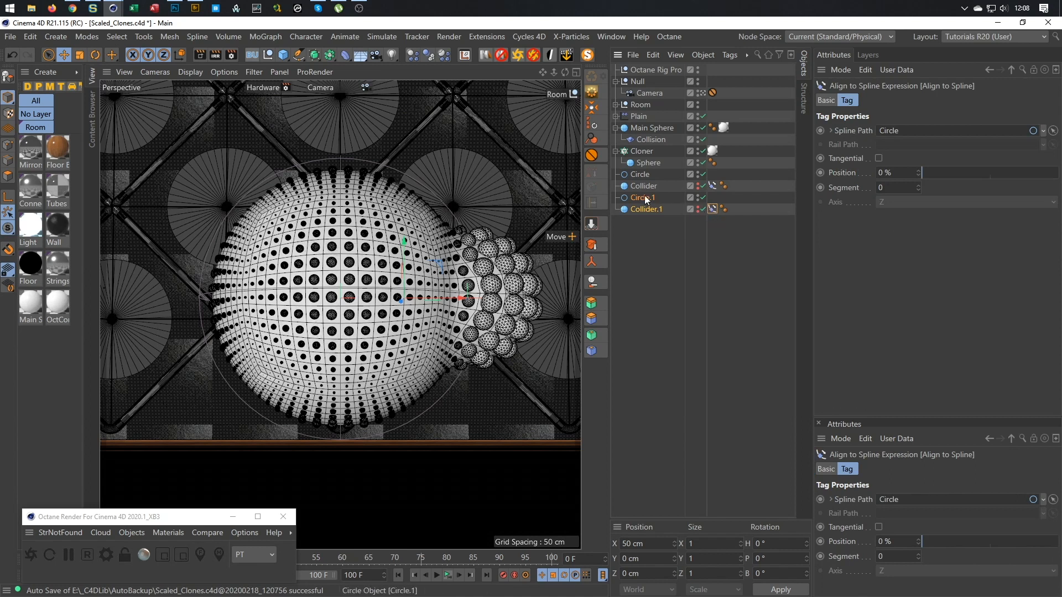
left_click_drag(644, 195, 912, 133)
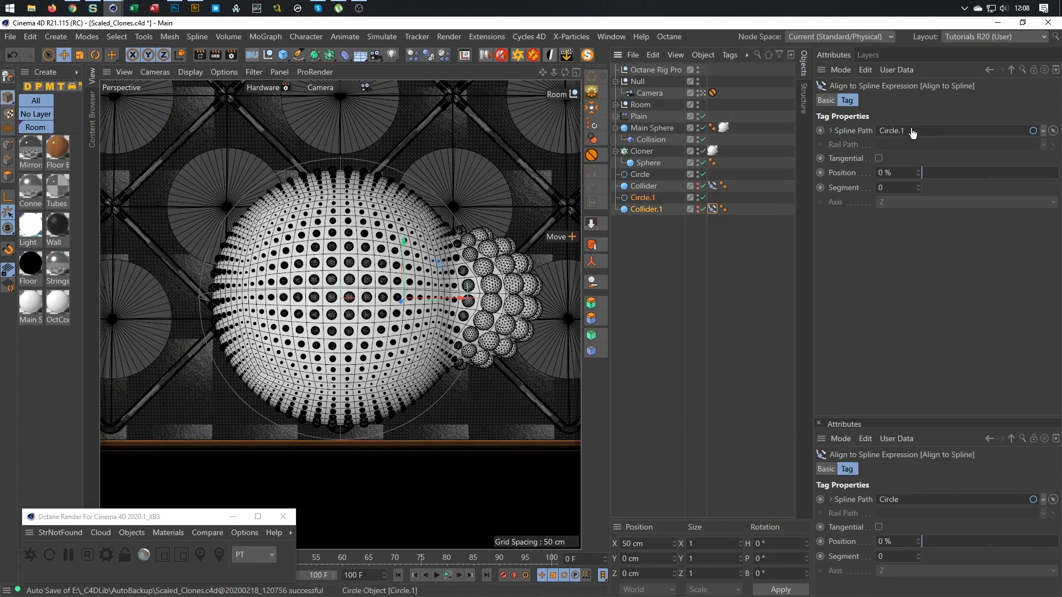
left_click(652, 210)
Add Collider.1 to the Colliders list of the Main Sphere's Collision deformer
left_click(651, 140)
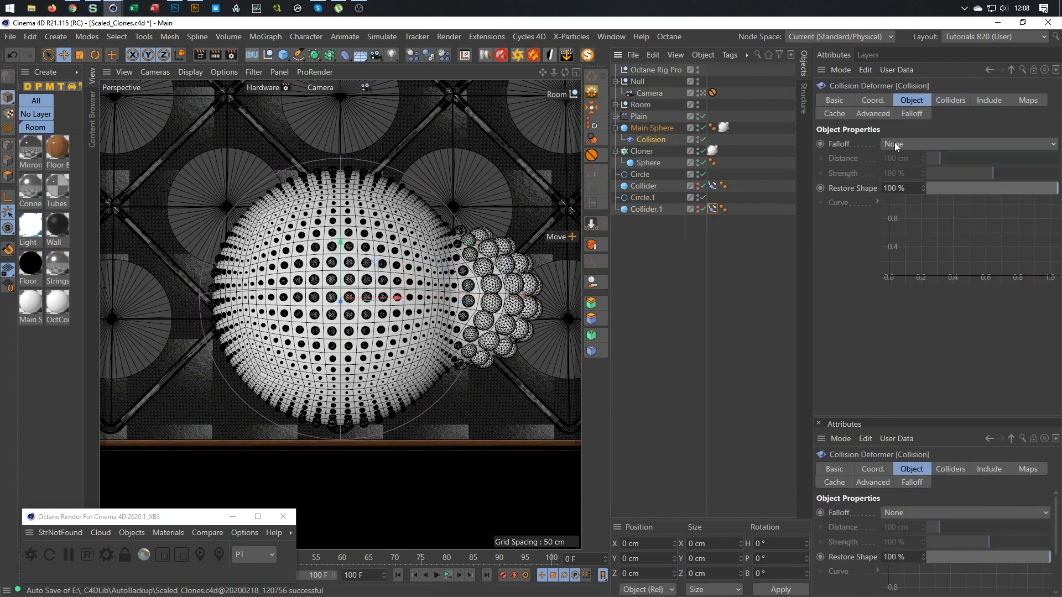
left_click(950, 100)
left_click_drag(642, 208, 876, 223)
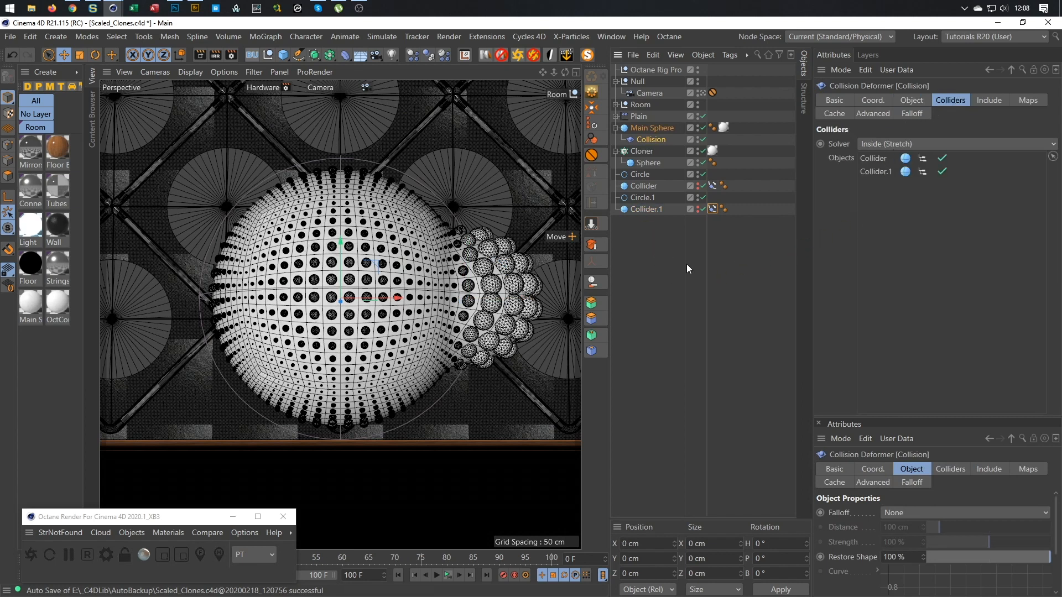
Rotate Circle.1 to a bank of -90° so the second collider reaches the sphere's upper side
left_click(636, 198)
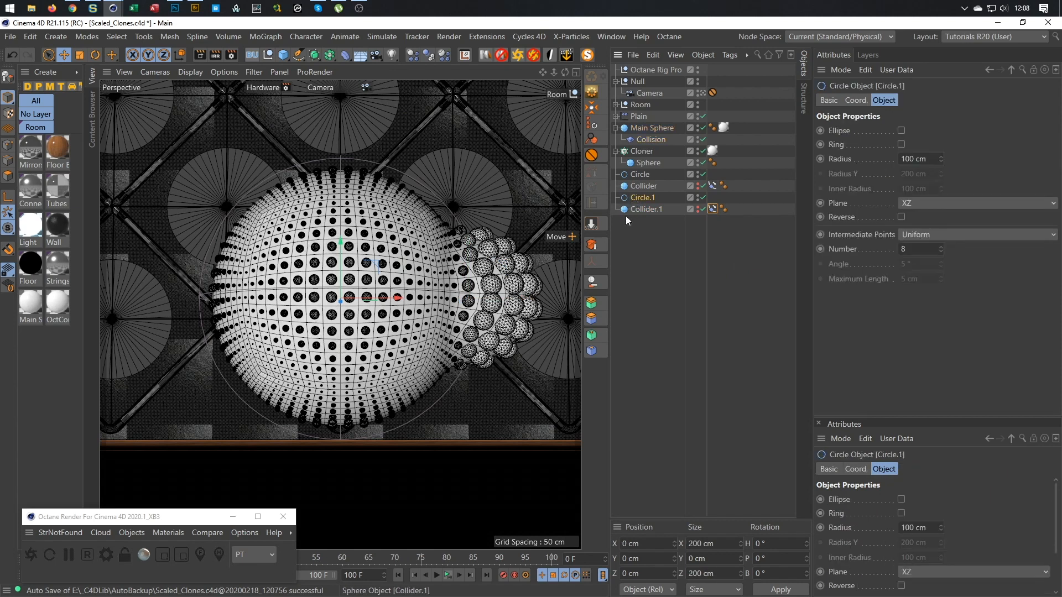
key("r")
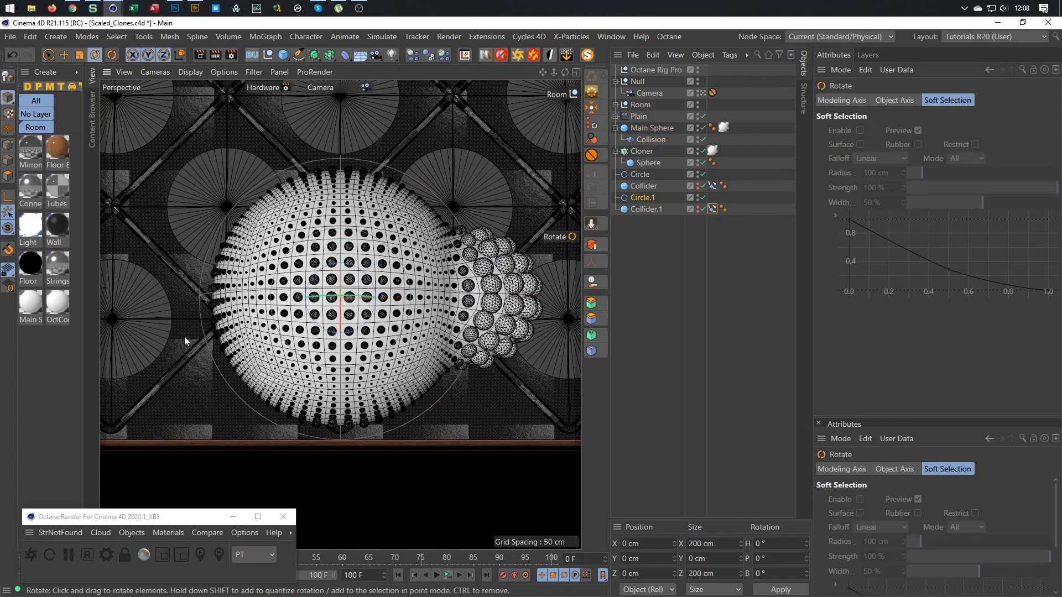
left_click_drag(323, 274, 294, 335)
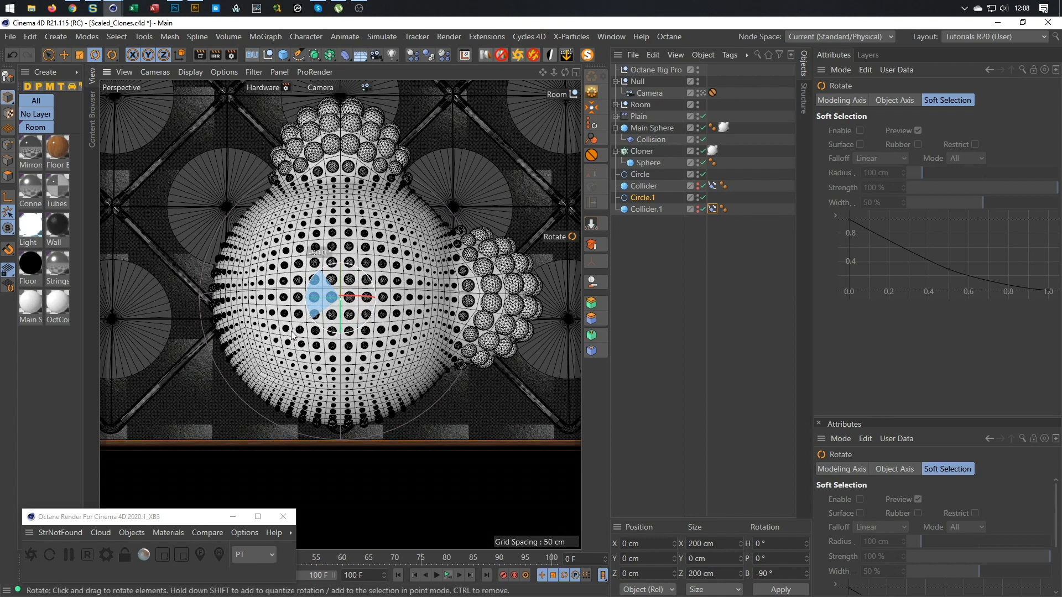
Keyframe Position in both colliders' Align to Spline tags at 0% on frame 0 and 100% on frame 100, and play the animation
left_click(712, 210)
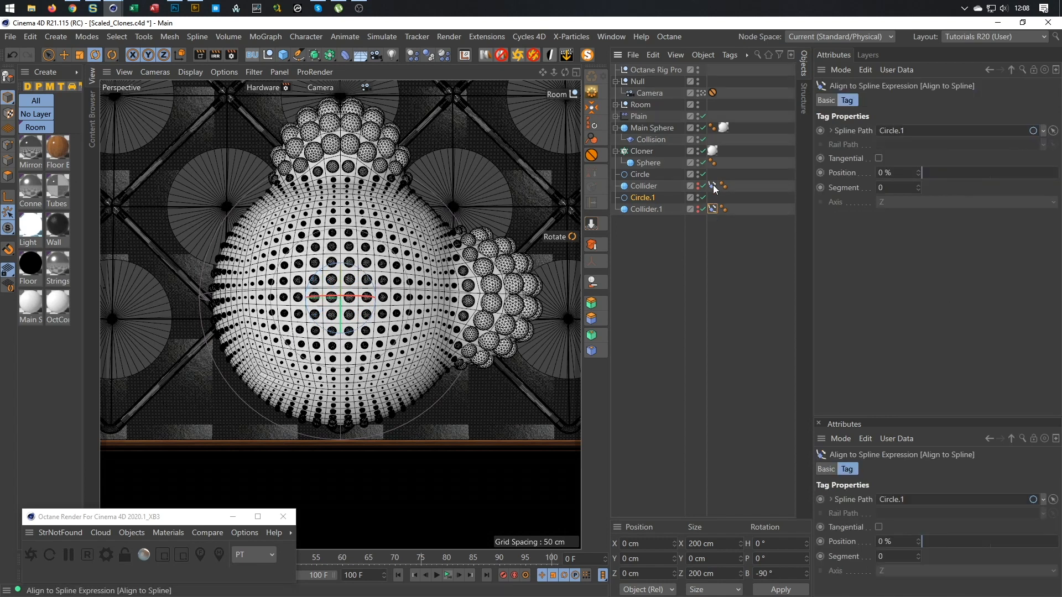
left_click_drag(217, 518, 199, 457)
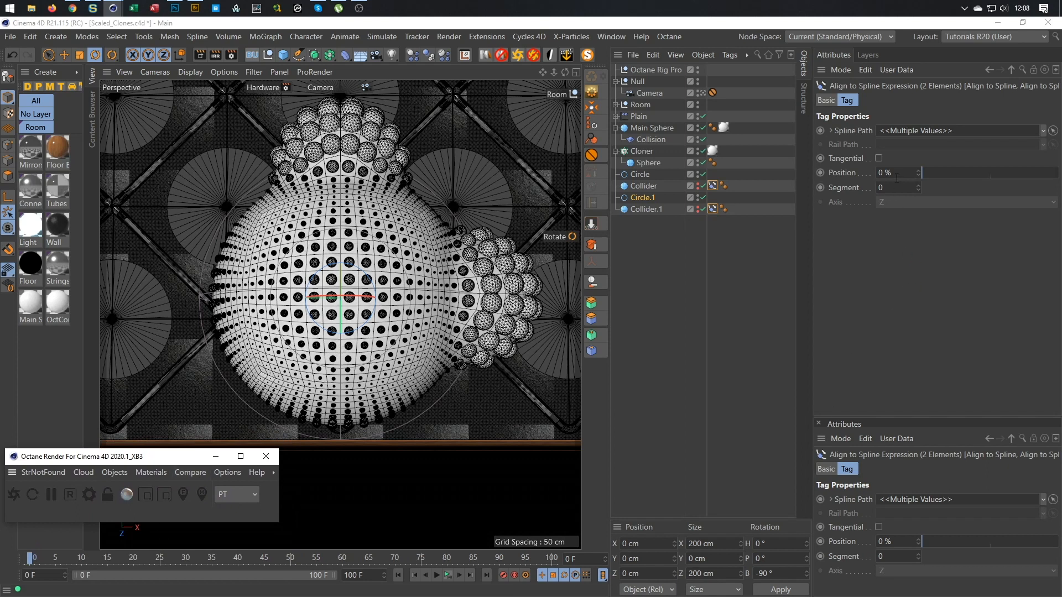
left_click(821, 172, "ctrl")
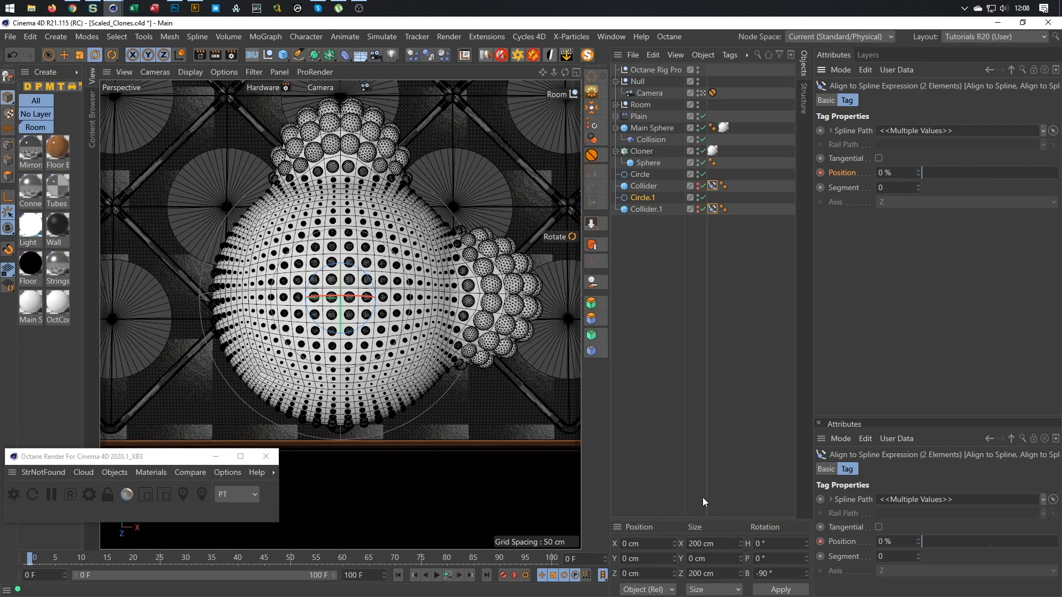
left_click(577, 557)
type("100")
key("Return")
type("100")
key("Return")
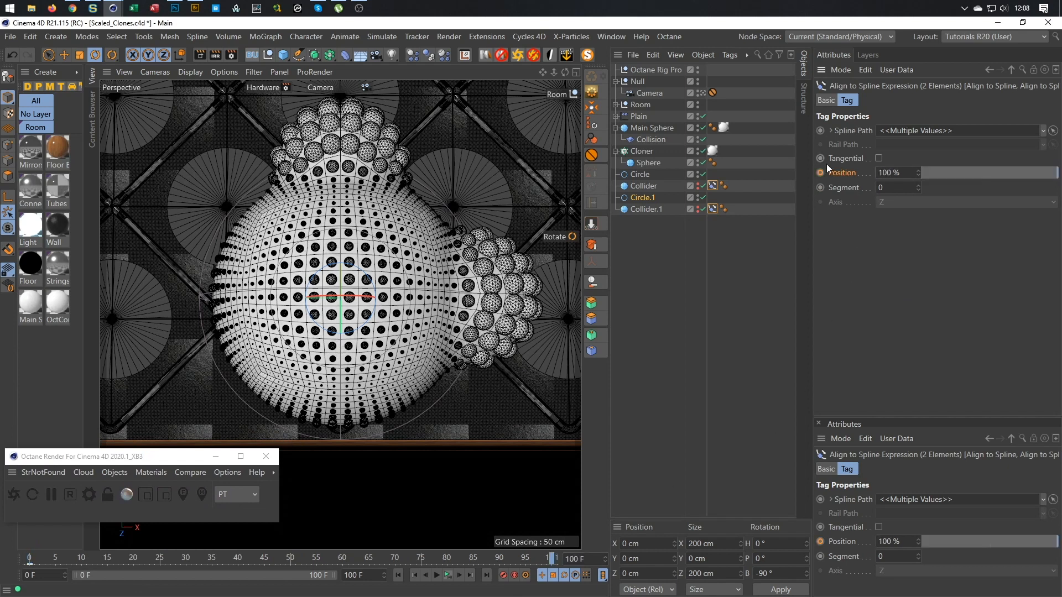
left_click(448, 576)
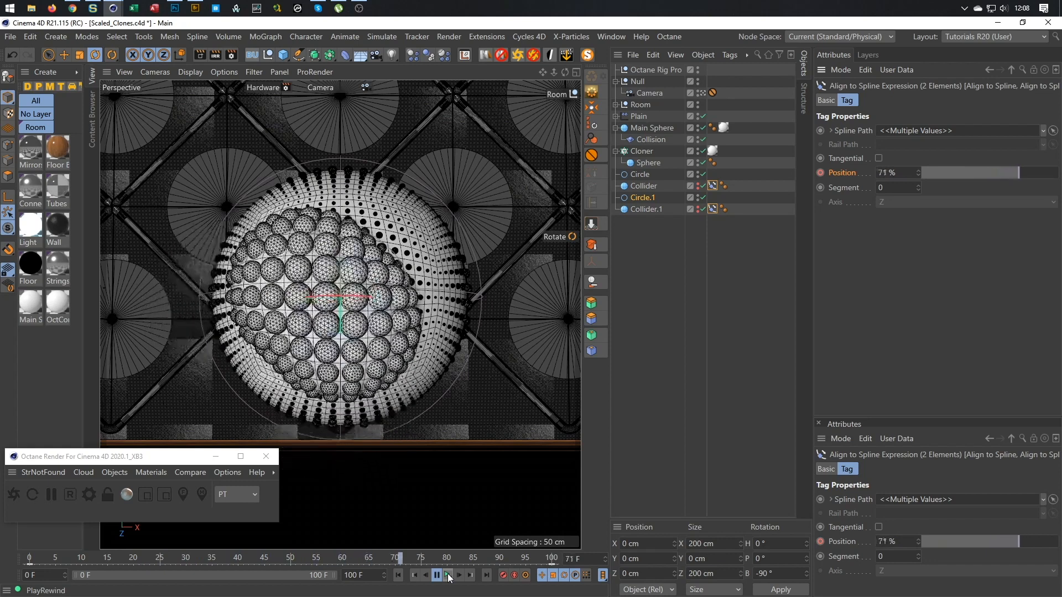
left_click(449, 578)
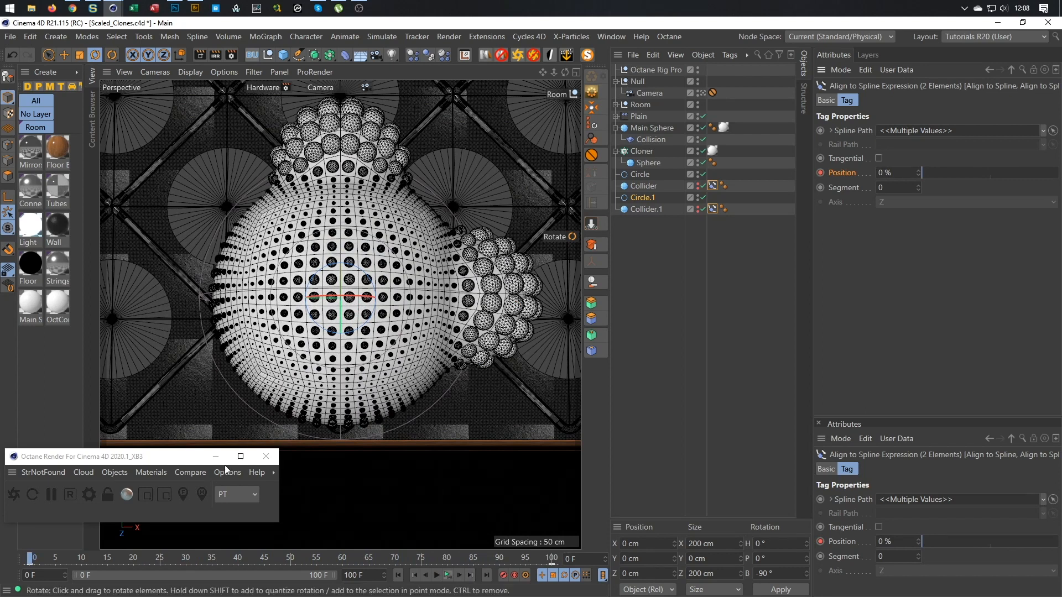
Start the Octane live render of the scene and place the Live Viewer beside the viewport, clear of the object list
left_click(24, 488)
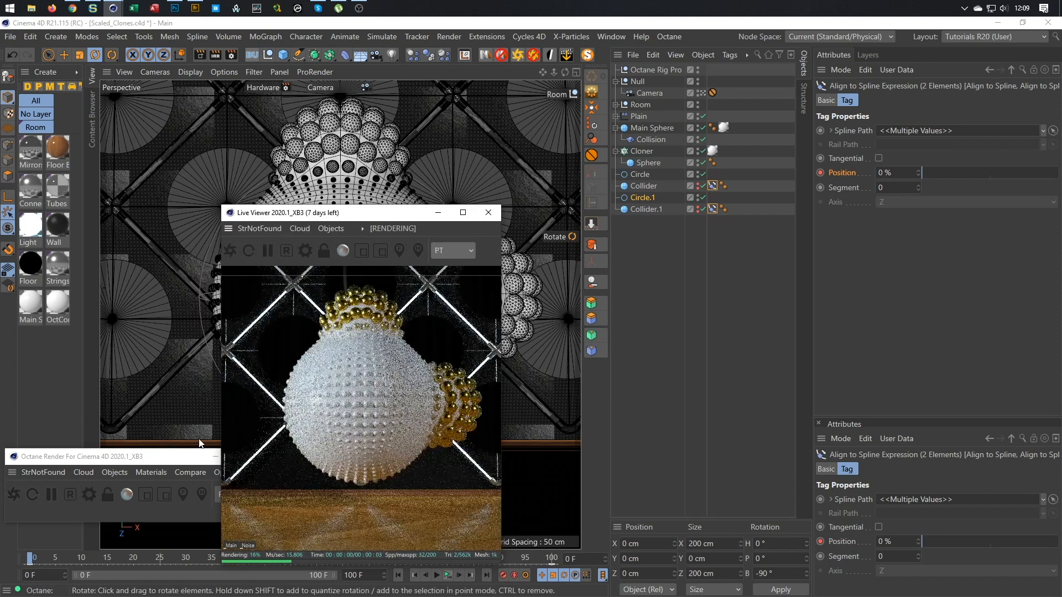
left_click_drag(370, 213, 735, 183)
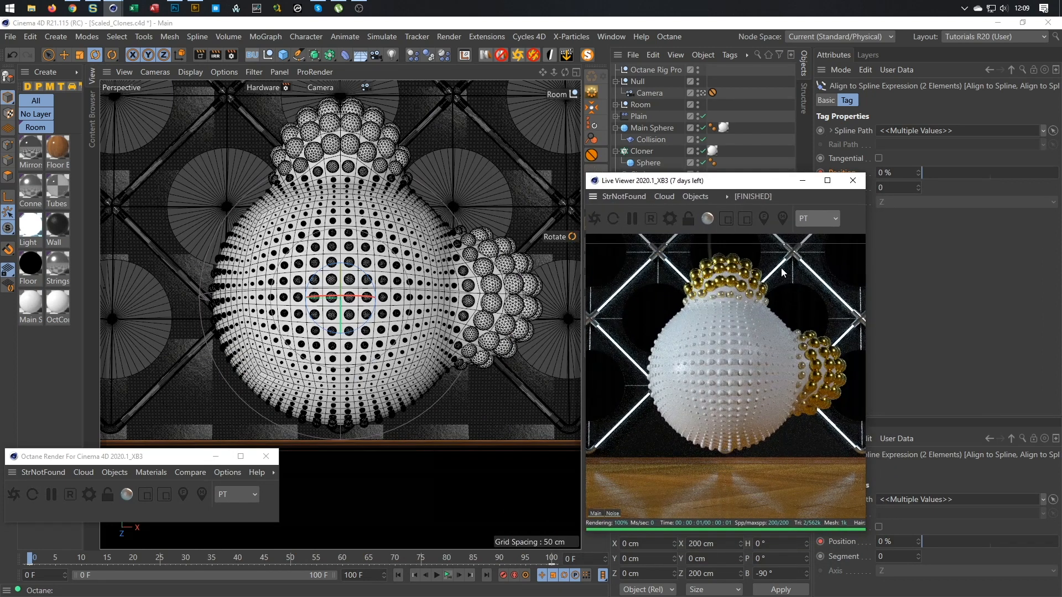
left_click_drag(734, 184, 712, 216)
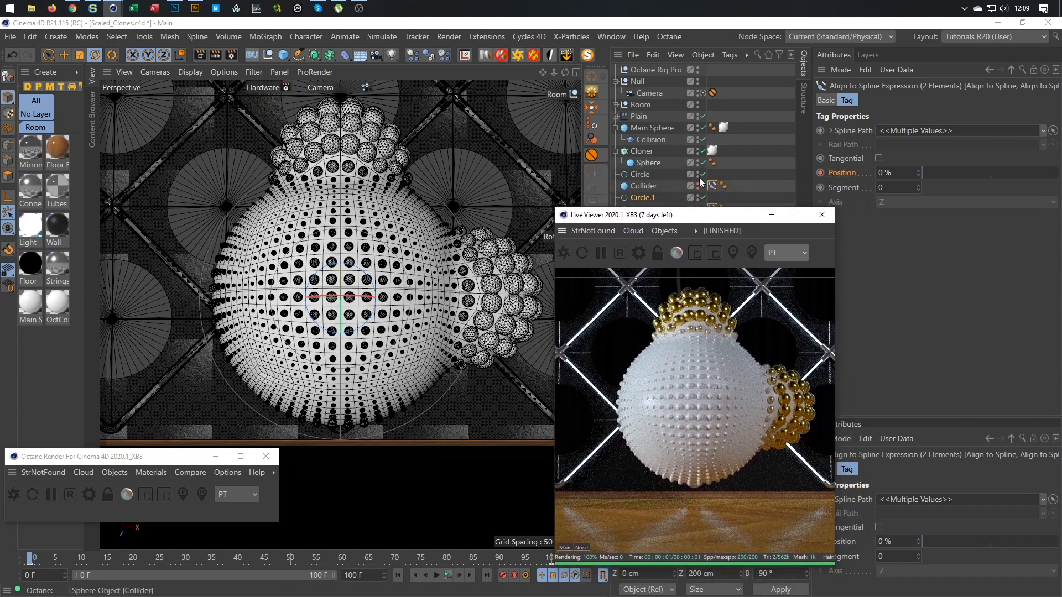
Rotate the Octane rig's HDRI to a RotX of 94° and move the Live Viewer aside
left_click(656, 70)
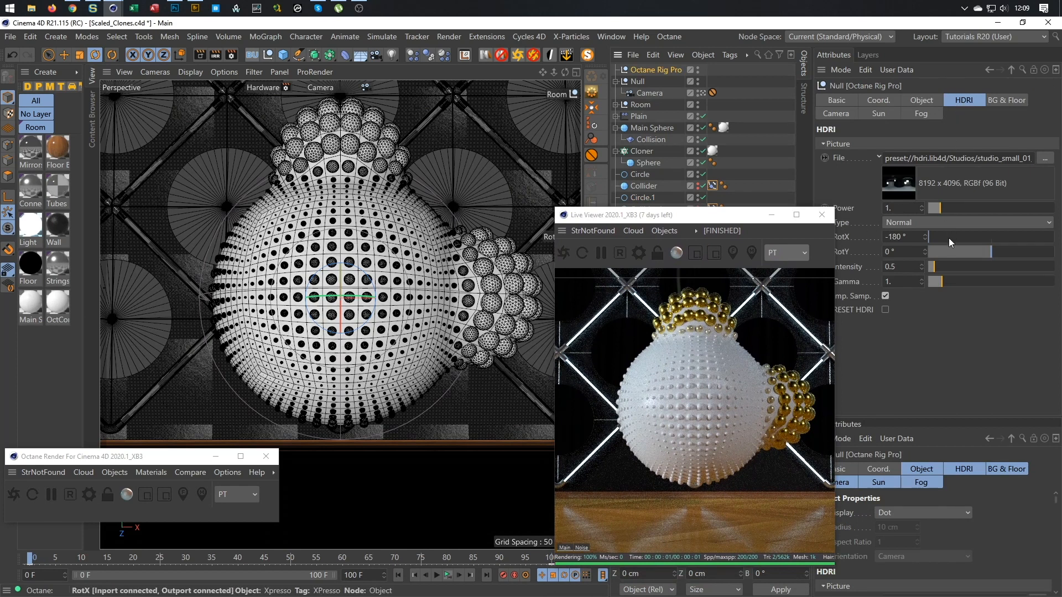
left_click_drag(942, 237, 1020, 224)
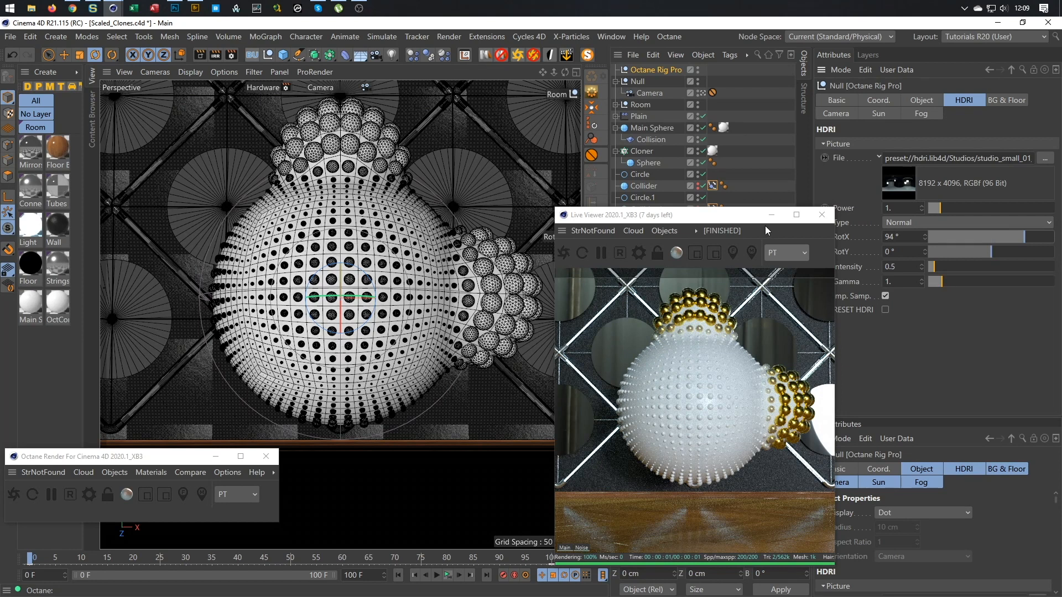
left_click_drag(733, 218, 843, 199)
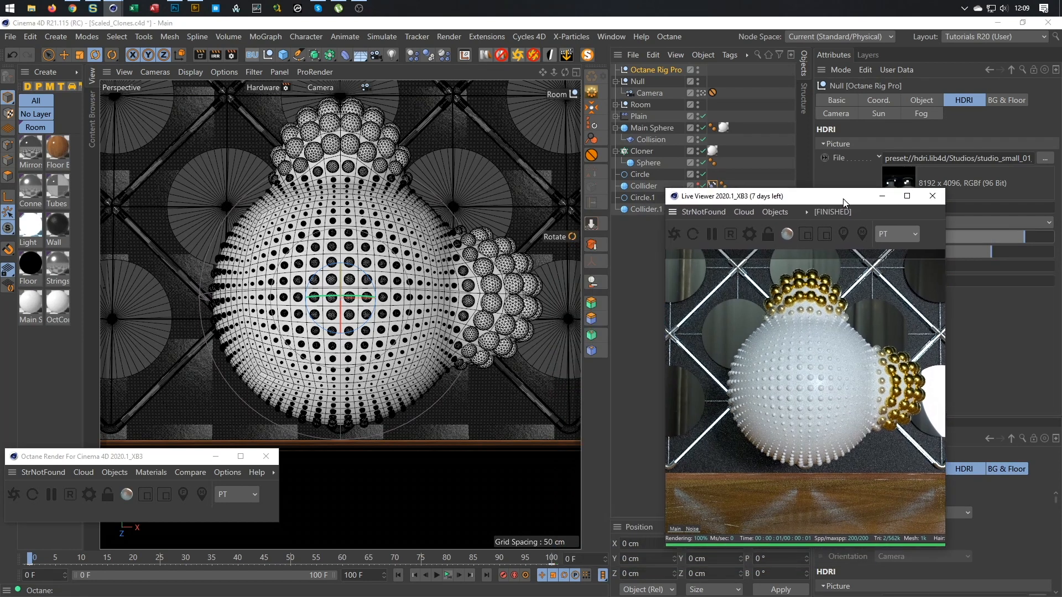
Raise the Octane Pathtracing kernel's Max. samples to 500 and close the Octane settings
left_click(750, 234)
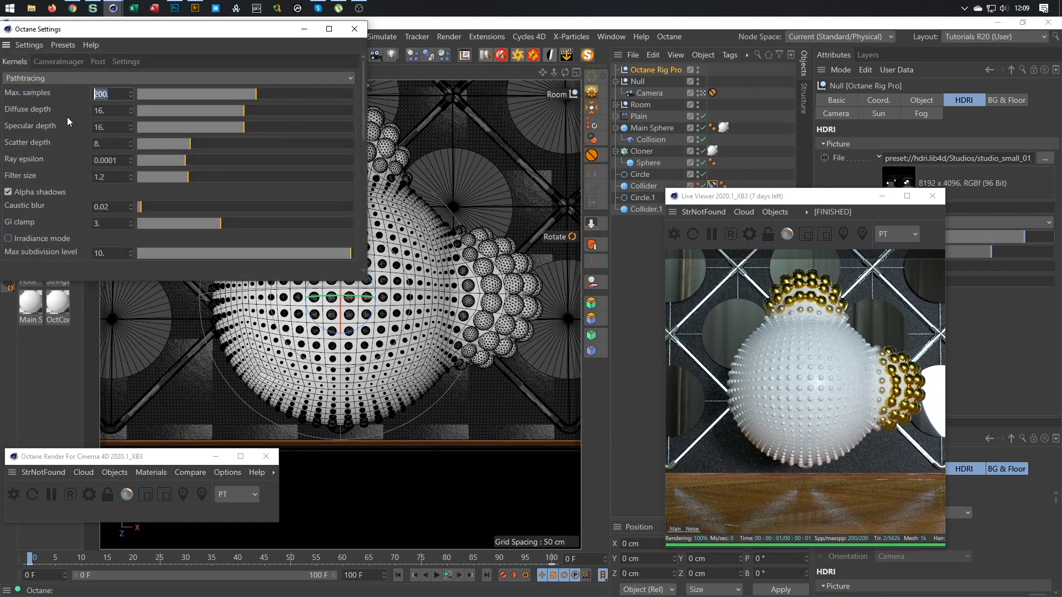
type("500")
key("Return")
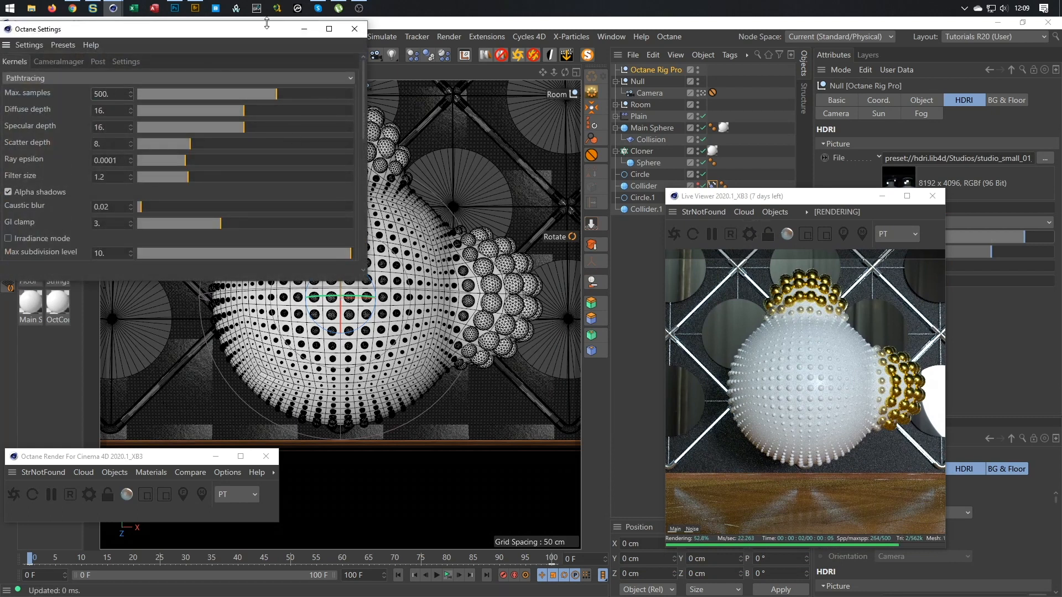
left_click(354, 30)
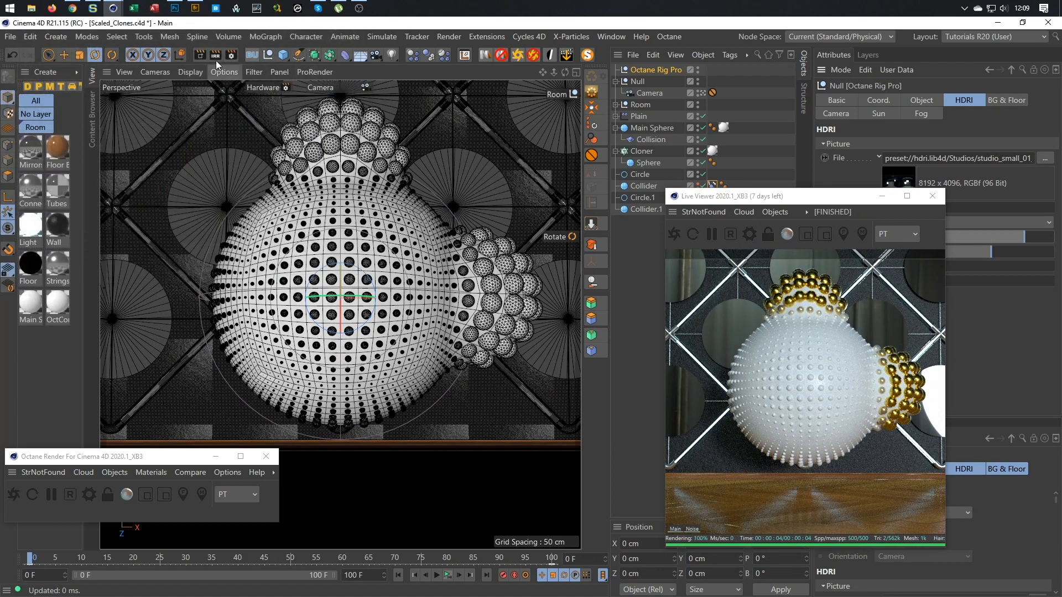
Open the render settings and make the Octane preset active
left_click(232, 54)
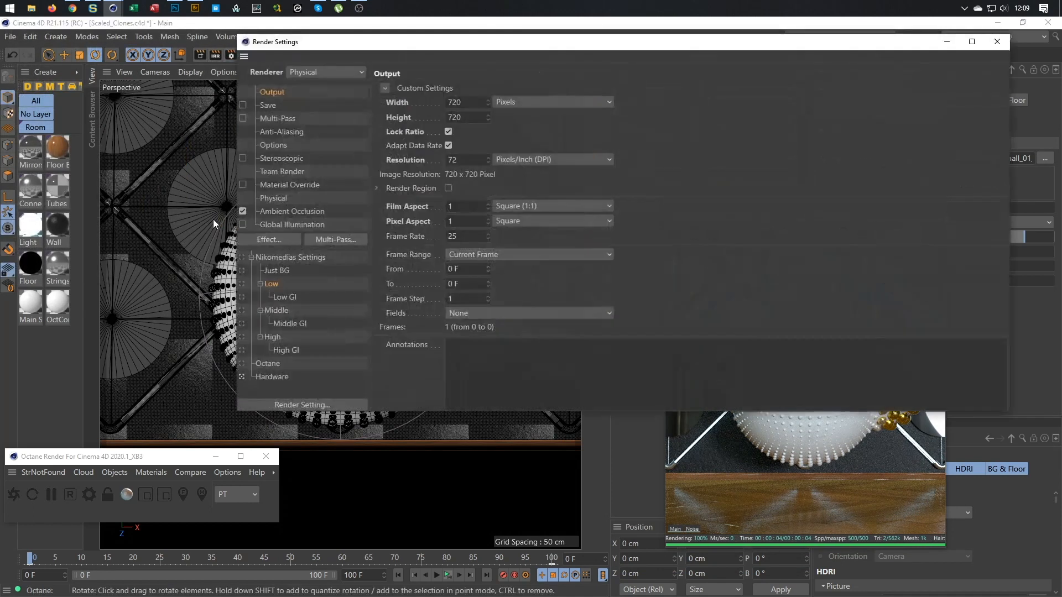
left_click(257, 363)
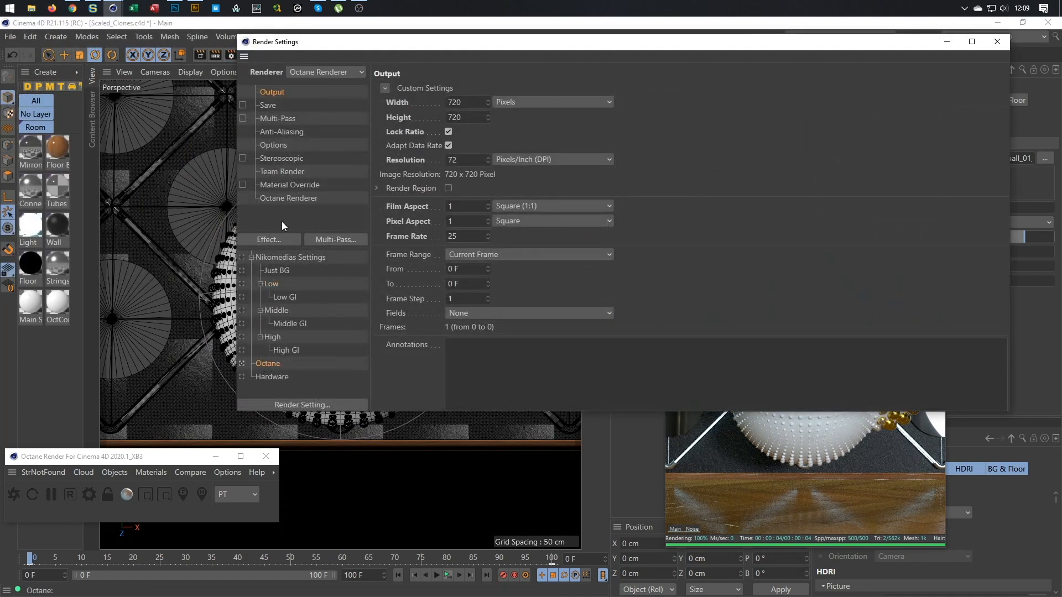
Enable Octane's denoised beauty pass and render the current frame to the Picture Viewer
left_click(293, 199)
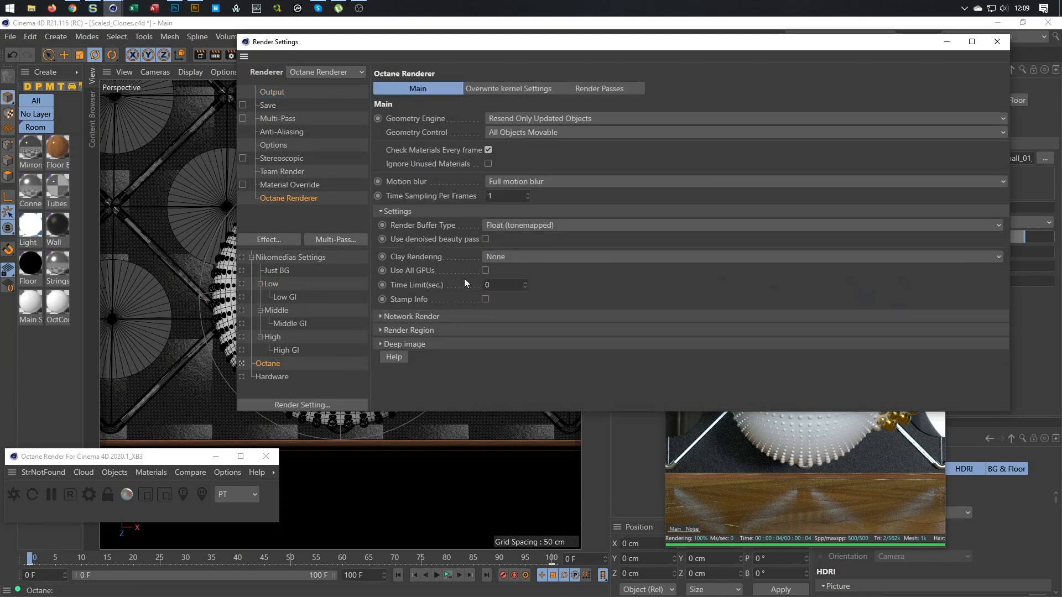
left_click(486, 239)
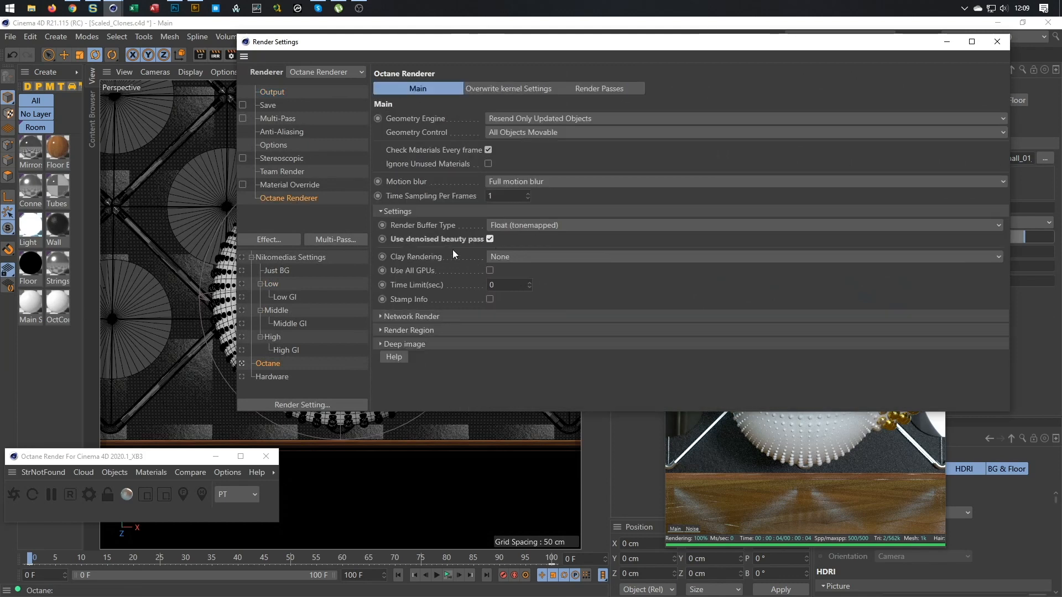
left_click(266, 93)
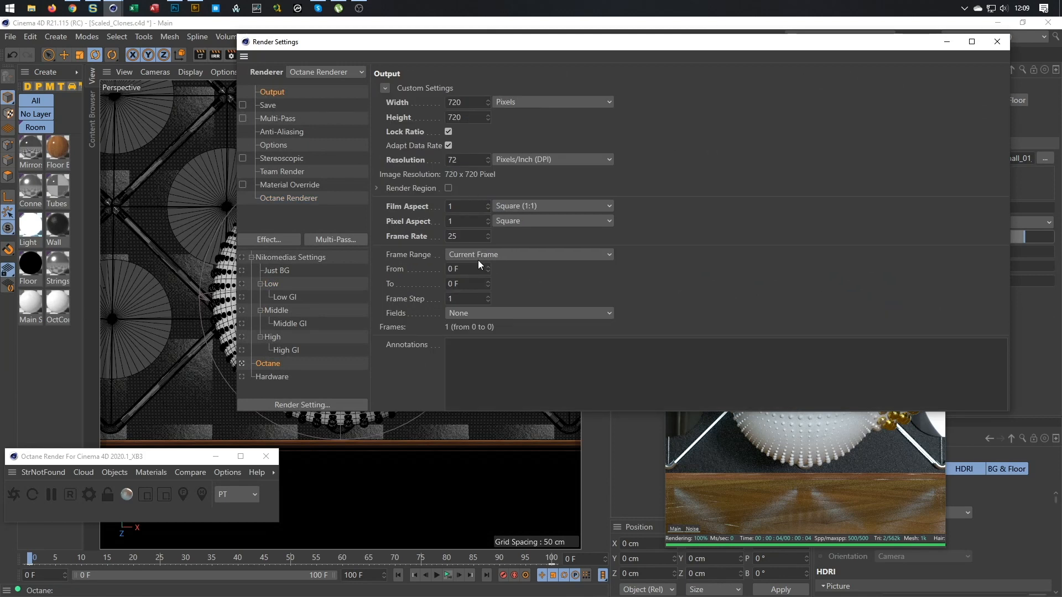
key("shift+r")
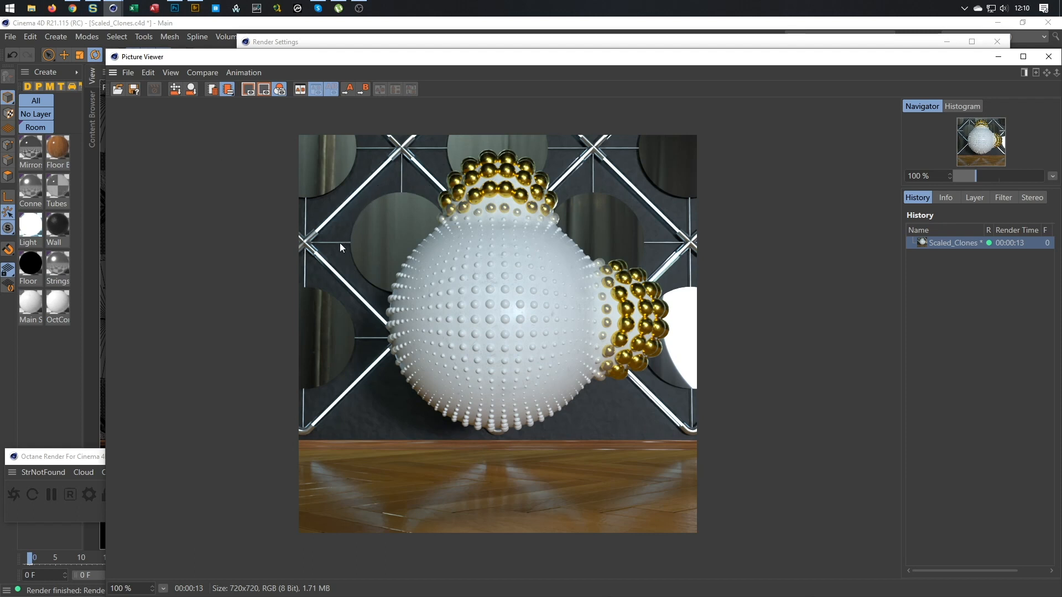
left_click(1040, 57)
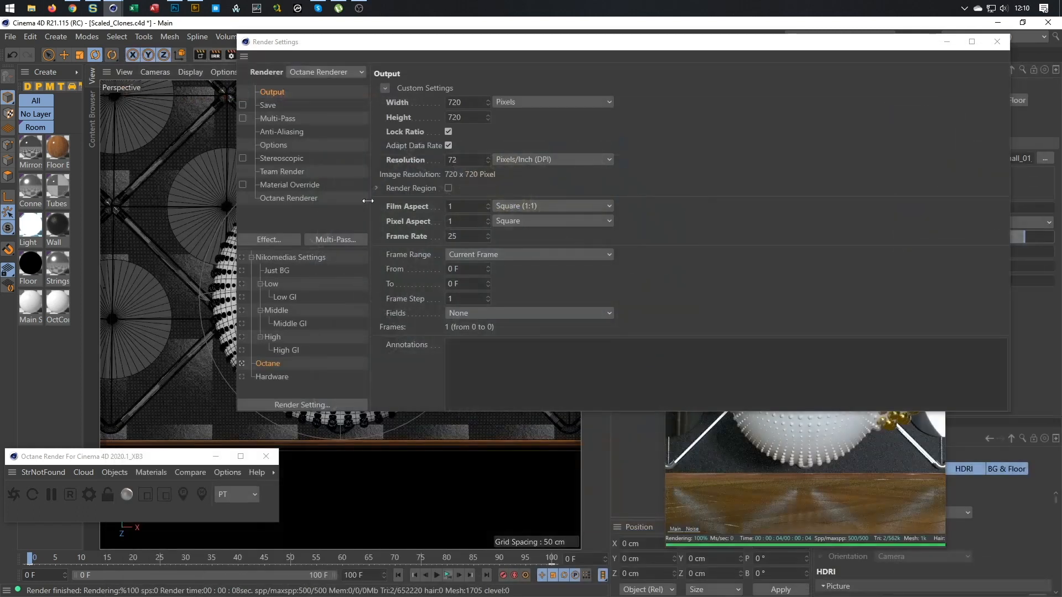
Render the frame again with the denoised beauty pass disabled and compare both renders in the Picture Viewer history
left_click(278, 199)
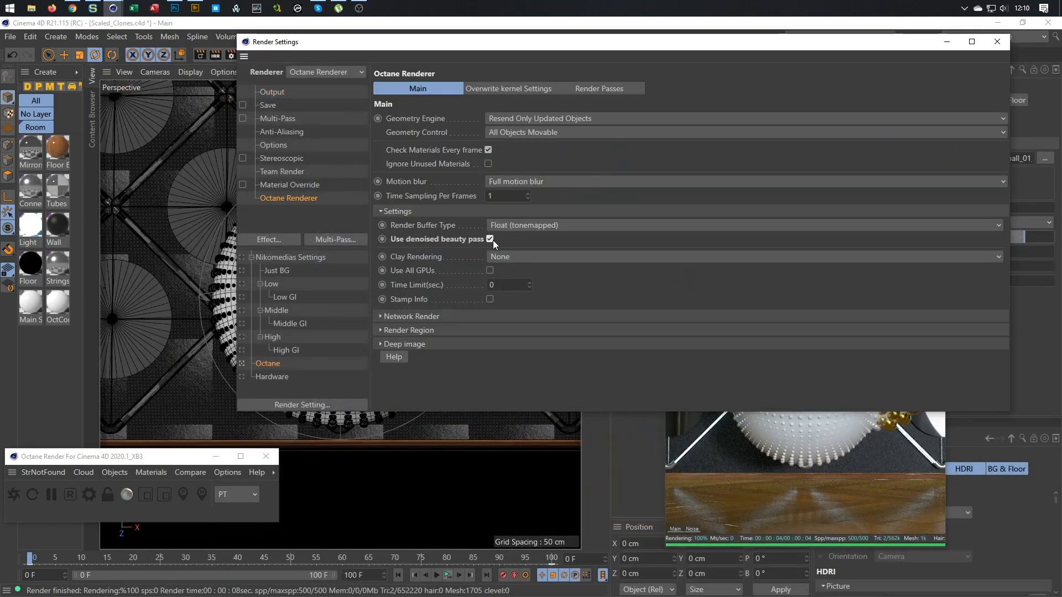
key("shift+r")
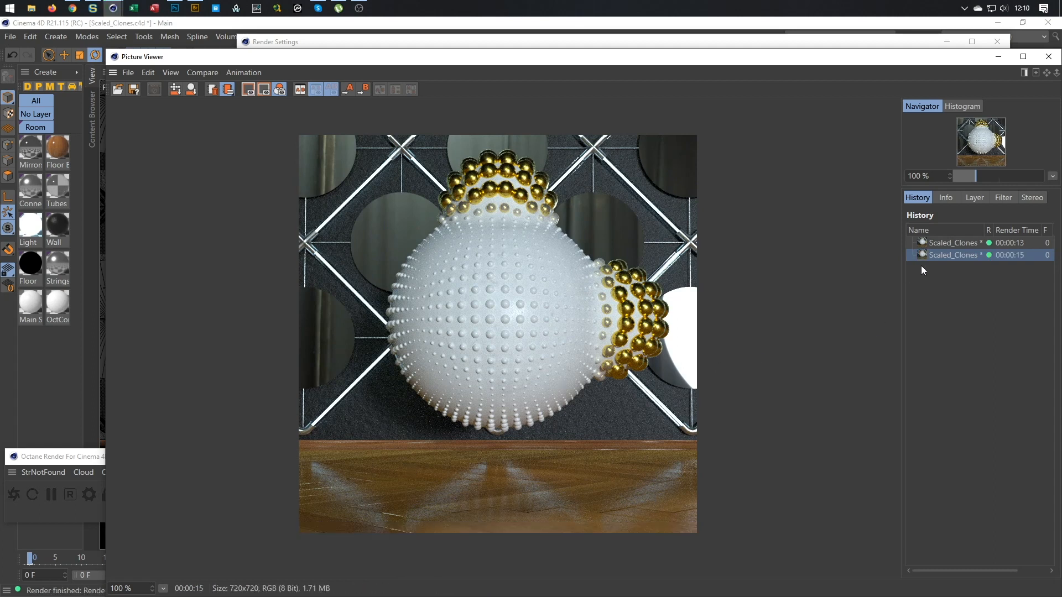
left_click(948, 243)
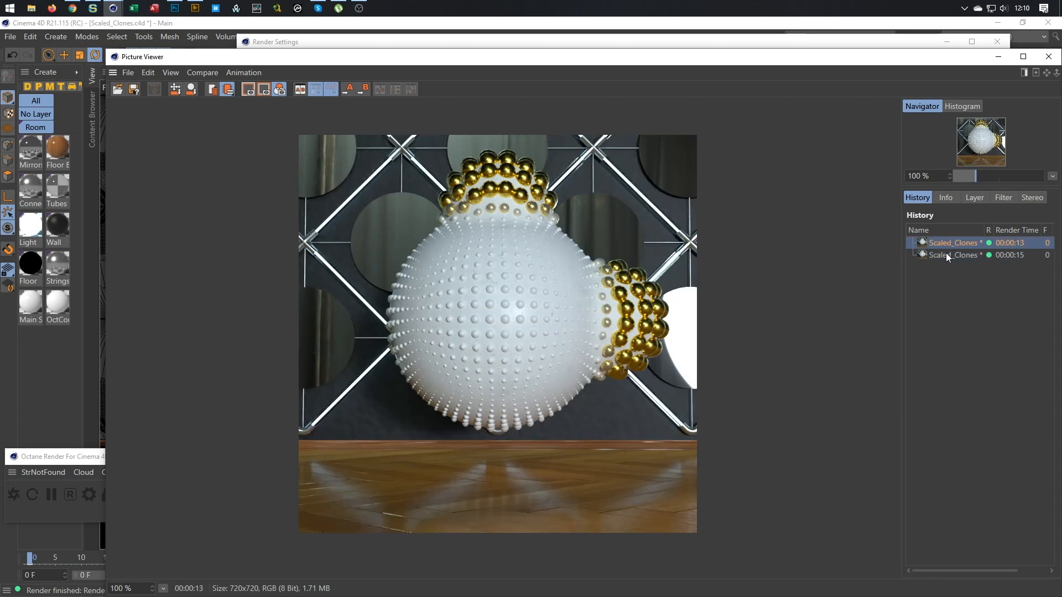
left_click(946, 254)
left_click(946, 244)
left_click(946, 256)
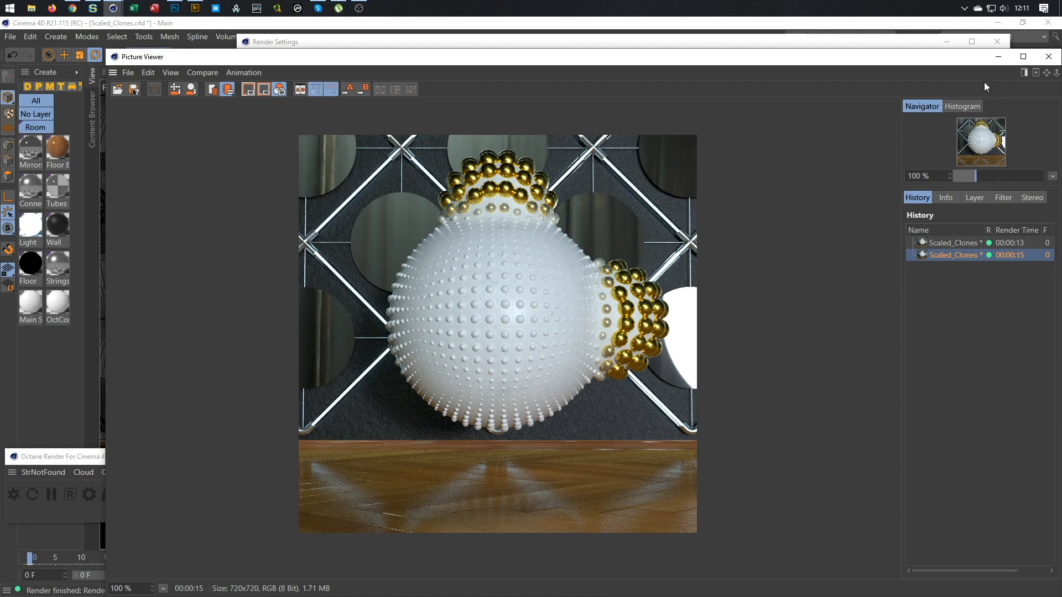
left_click(1049, 56)
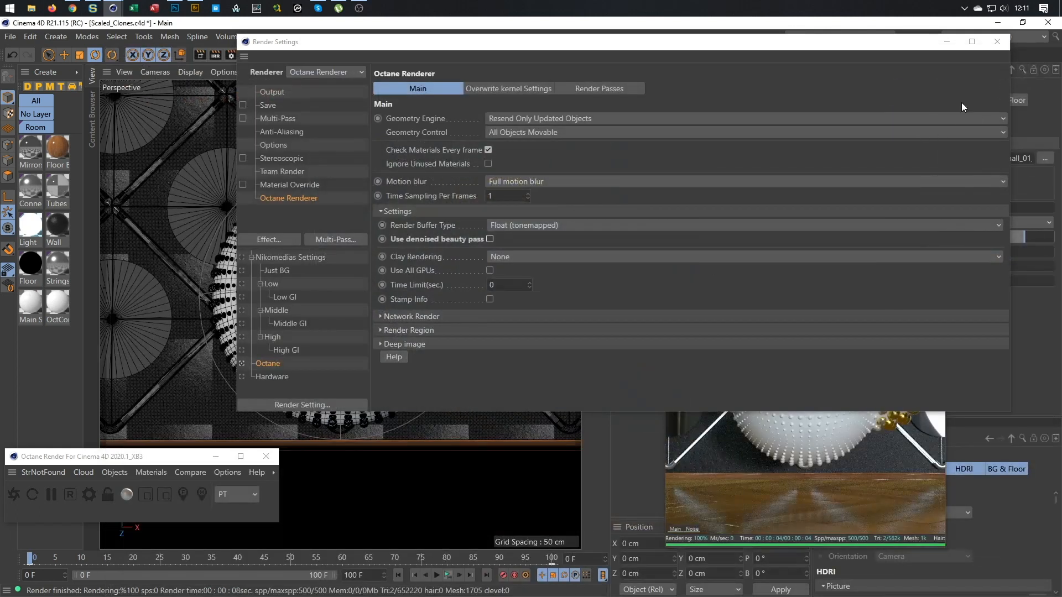
Close the render settings, the Octane Live Viewer and the Octane Render window
left_click(995, 46)
left_click(932, 197)
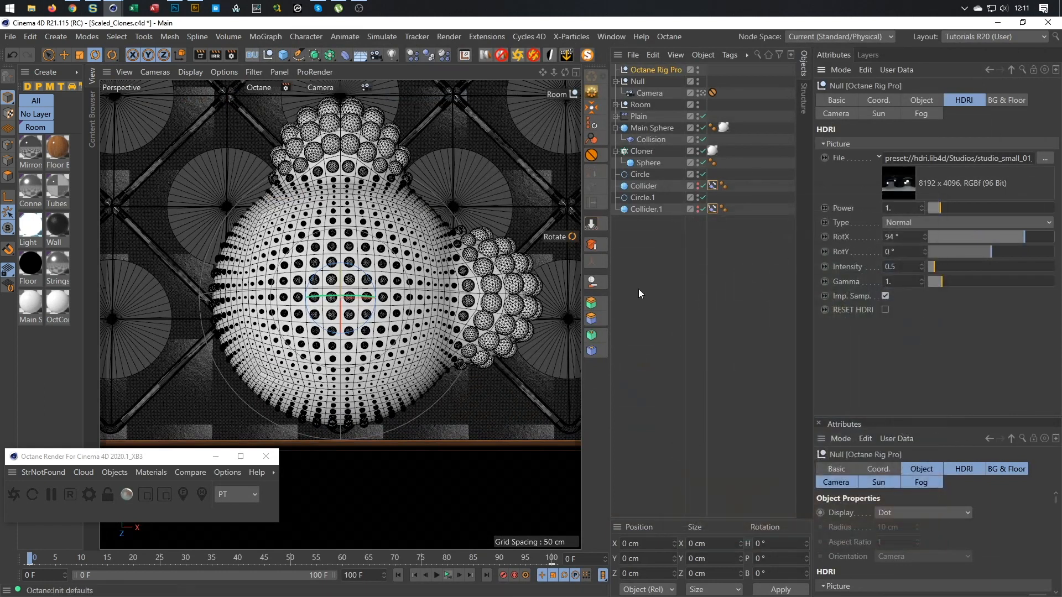
left_click(266, 456)
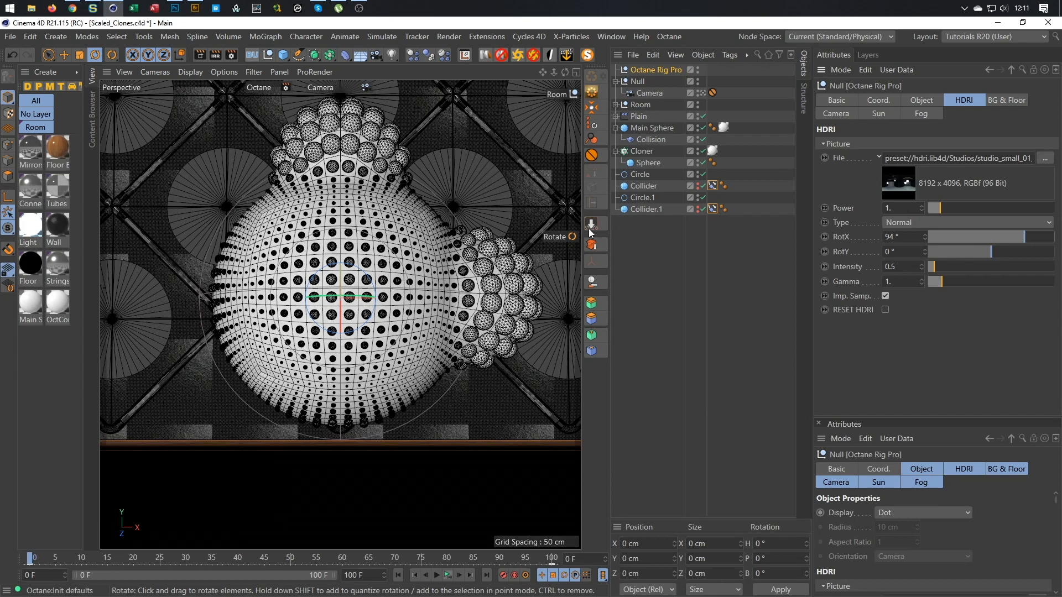
Delete the Room object and duplicate its leftover Floor Border material
left_click(655, 102)
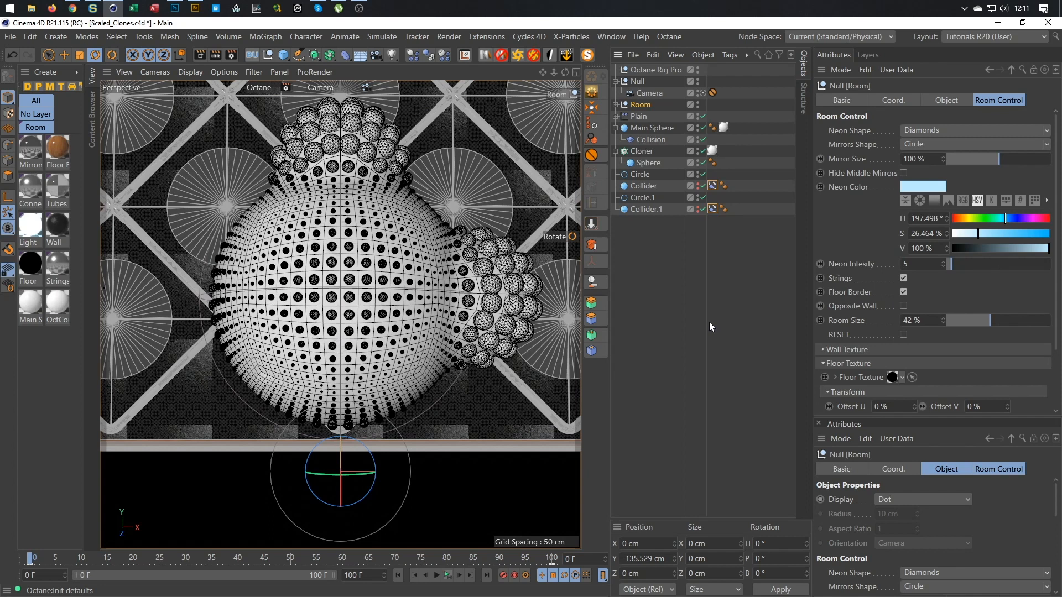
key("Delete")
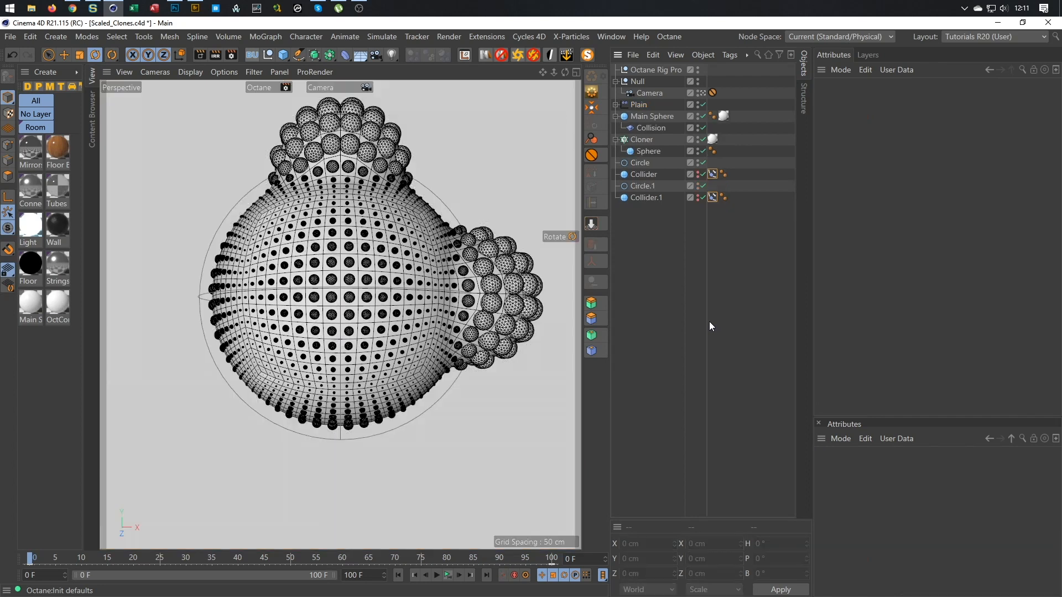
left_click(28, 152)
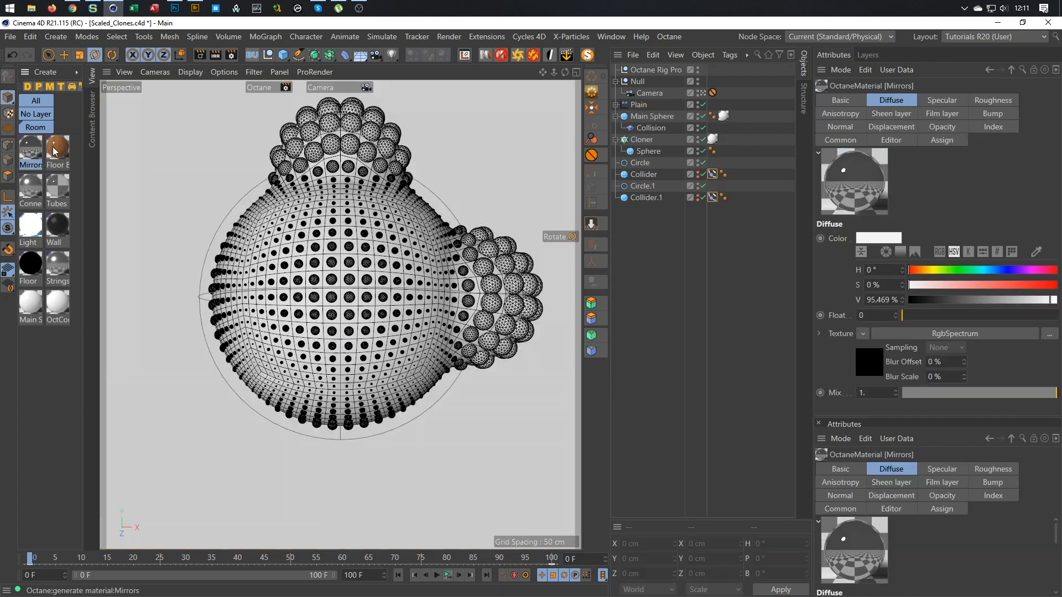
left_click_drag(55, 151, 28, 187, "ctrl")
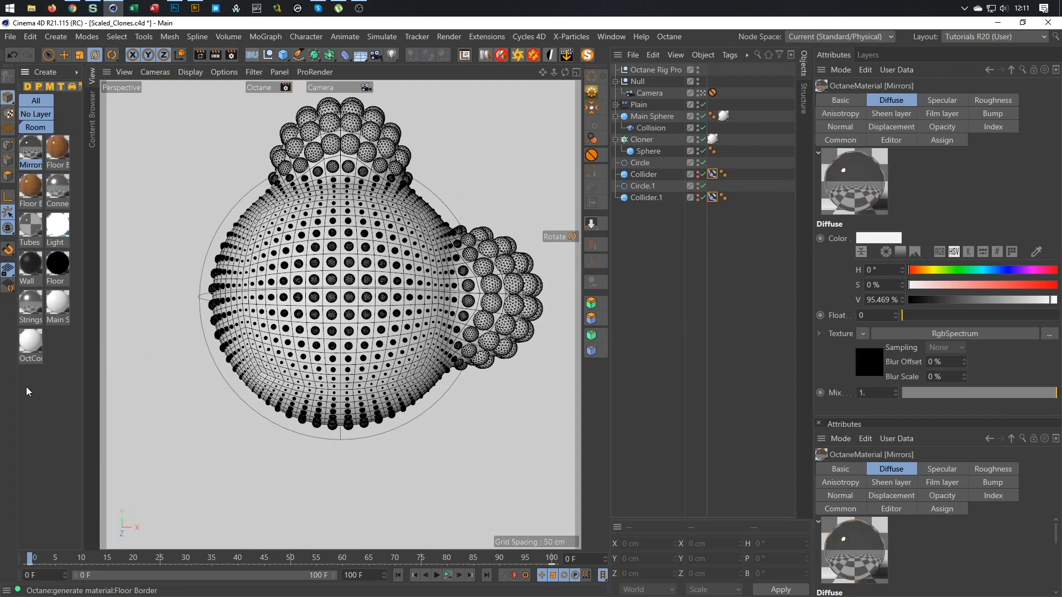
Remove Octane Rig Pro and all materials, including Main Sphere and OctComposite1, from the scene and save the project
left_click(649, 69)
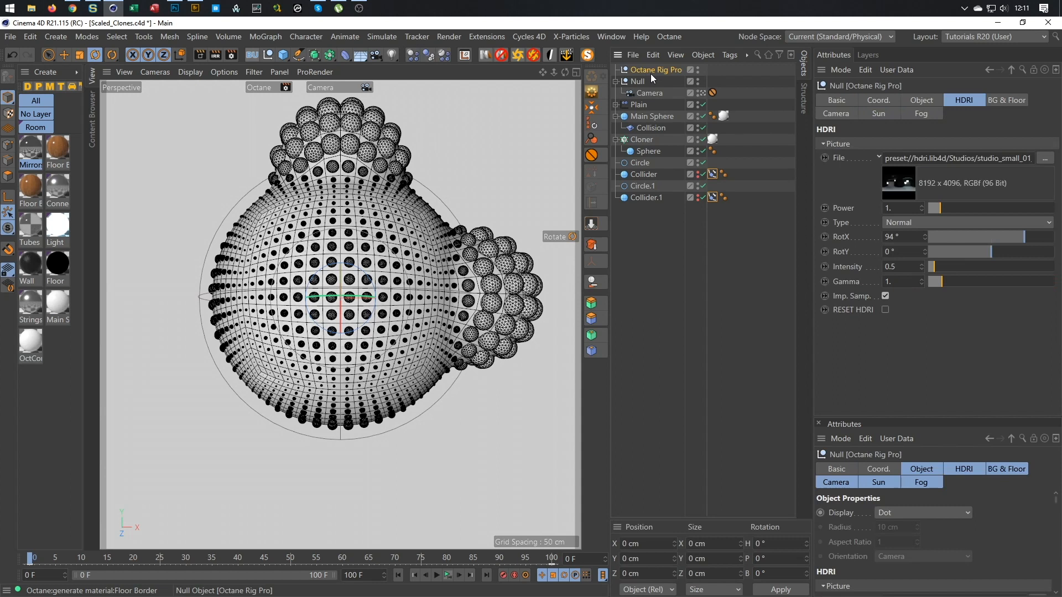
left_click(502, 55)
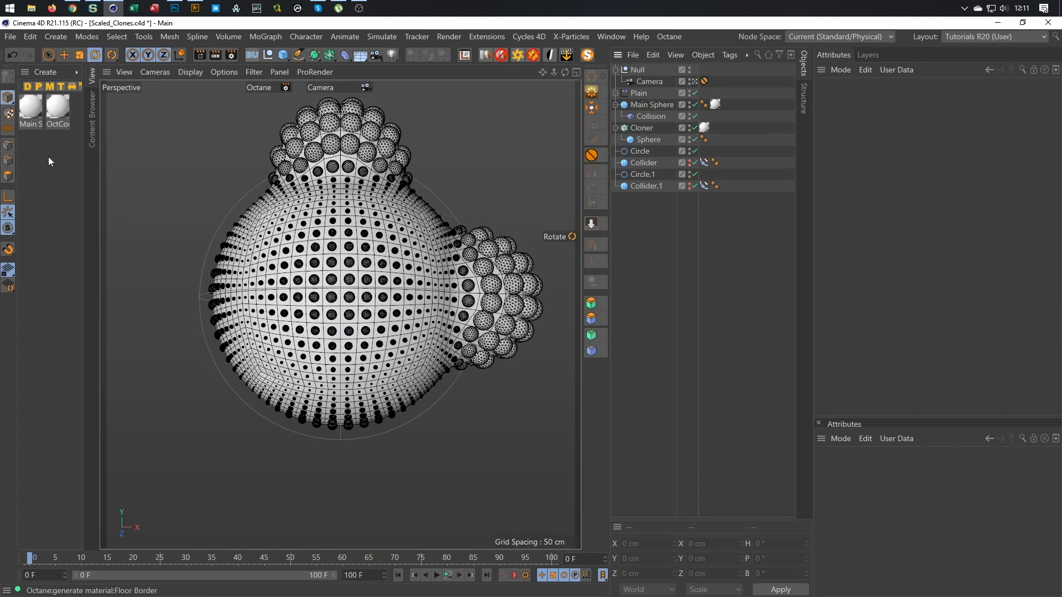
left_click_drag(21, 159, 72, 122)
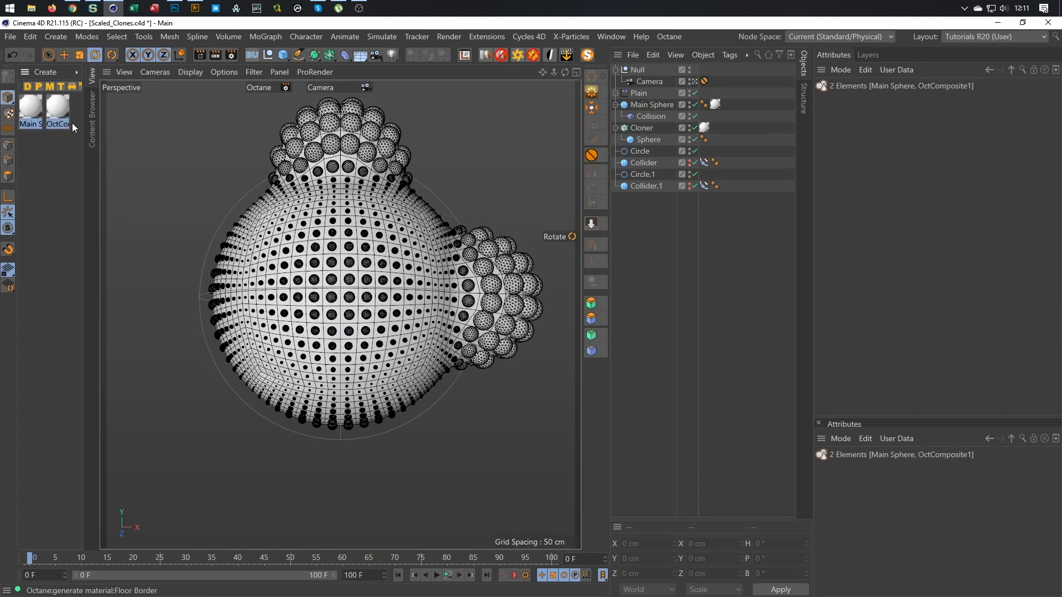
key("Delete")
key("ctrl+s")
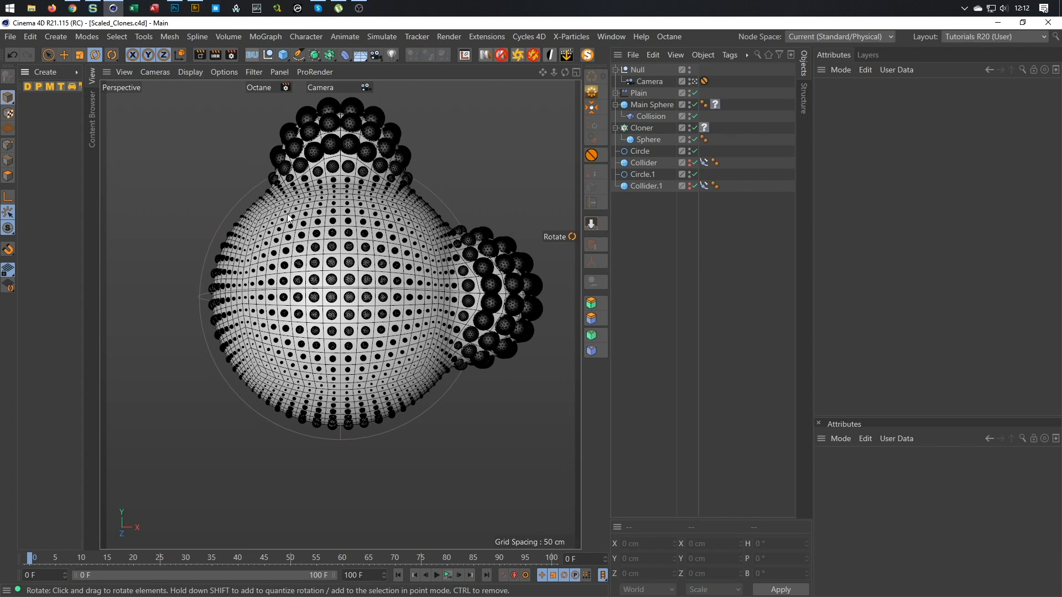
Undo the material and rig removals, the Floor Border duplicate and the deletion of the Room
key("ctrl+z")
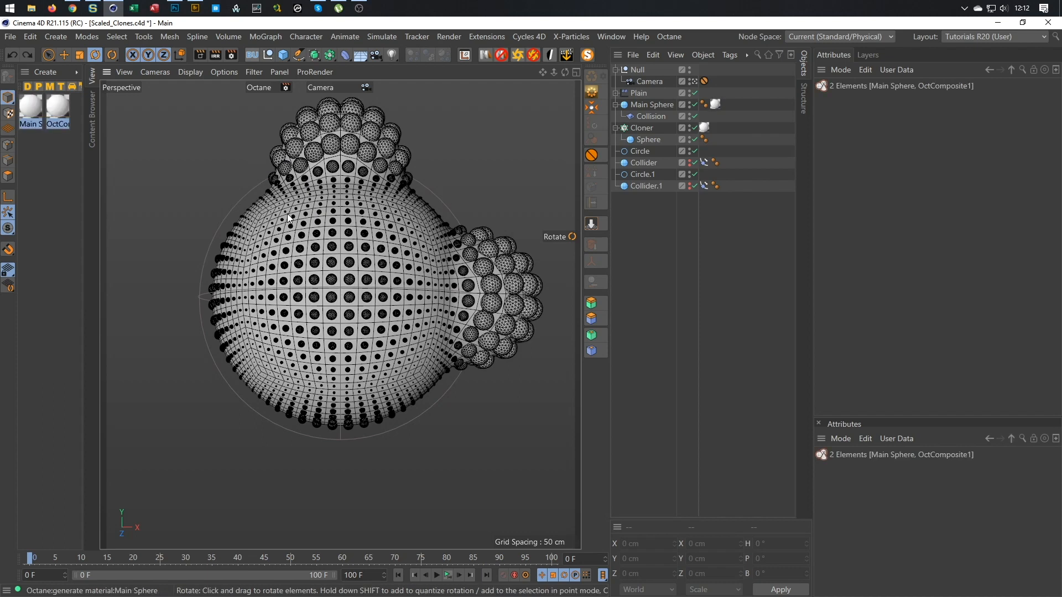
key("ctrl+z")
key("ctrl+z")
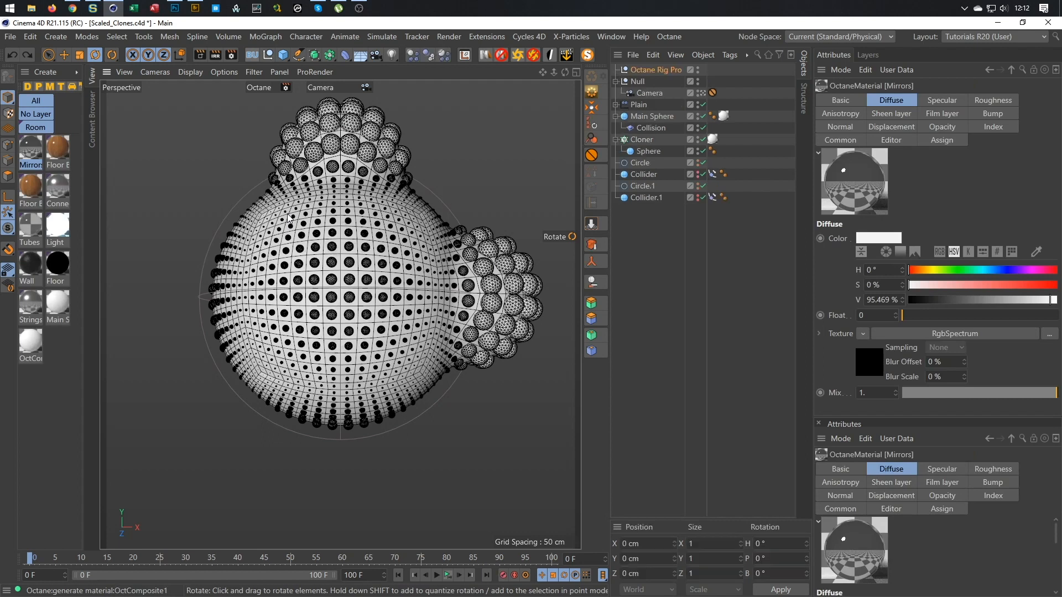
key("ctrl+z")
key("ctrl+z")
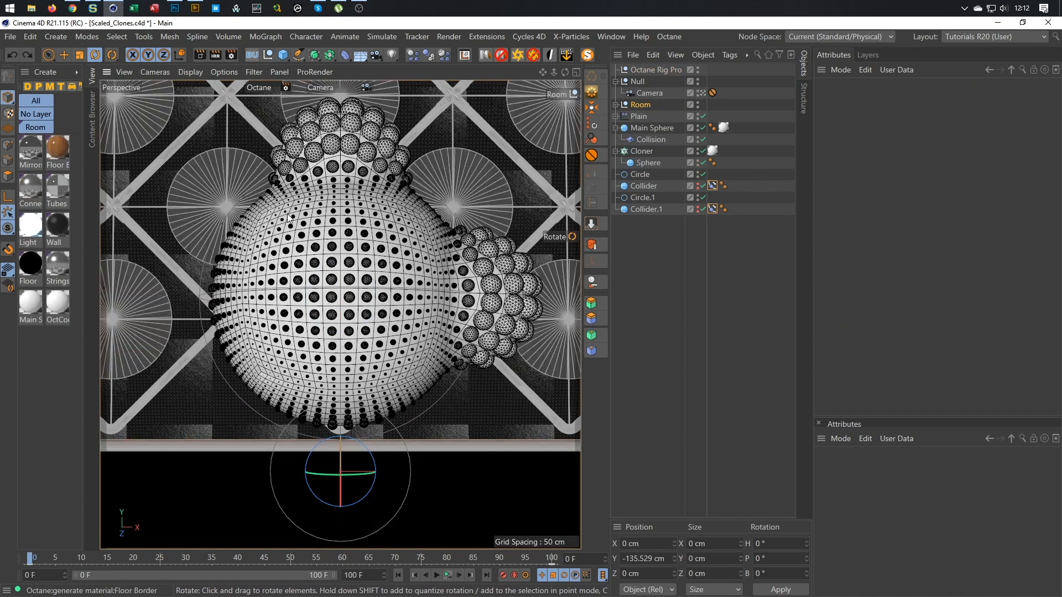
Show the Hide layer's objects in the object list and expand the Hide group inside Octane Rig Pro
left_click(664, 69)
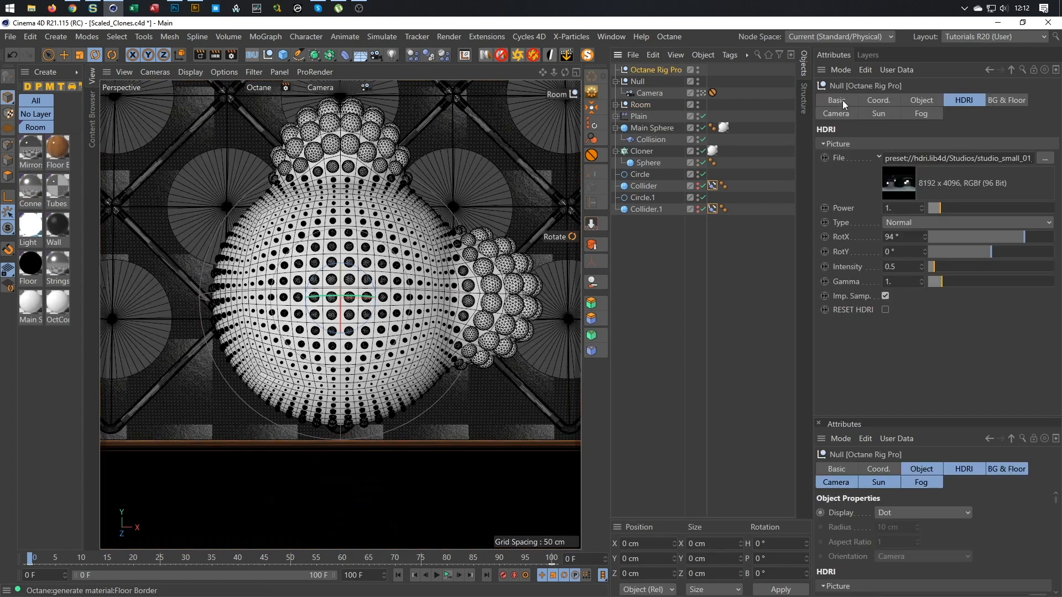
left_click(873, 55)
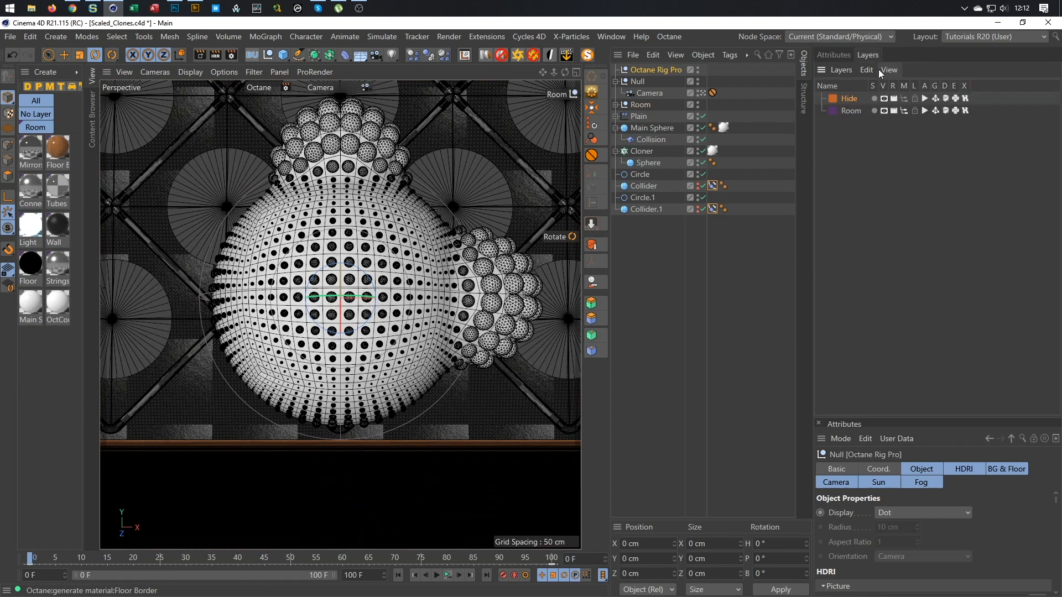
left_click(904, 98)
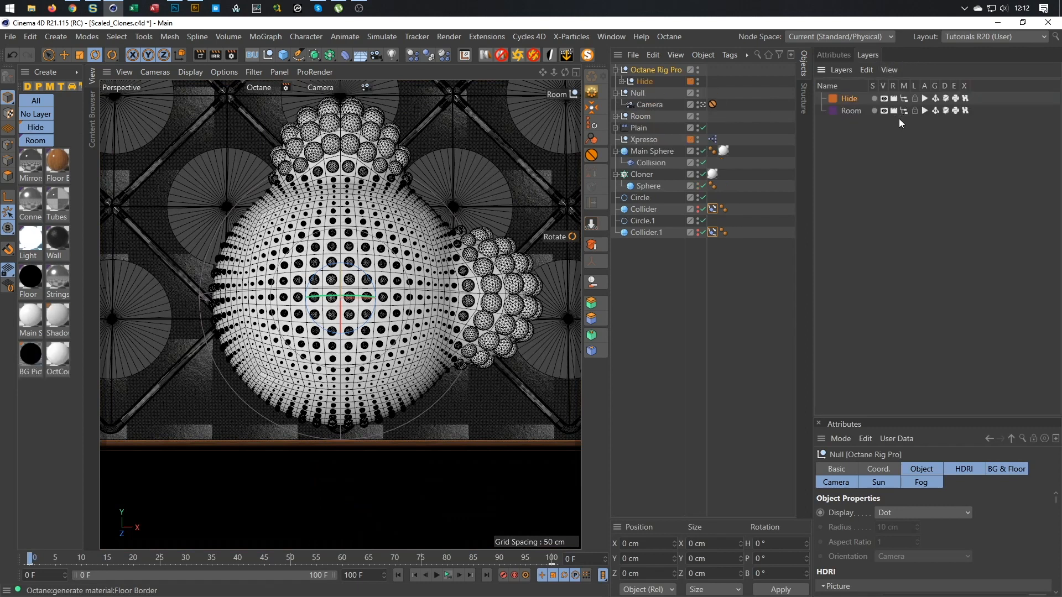
left_click(622, 82)
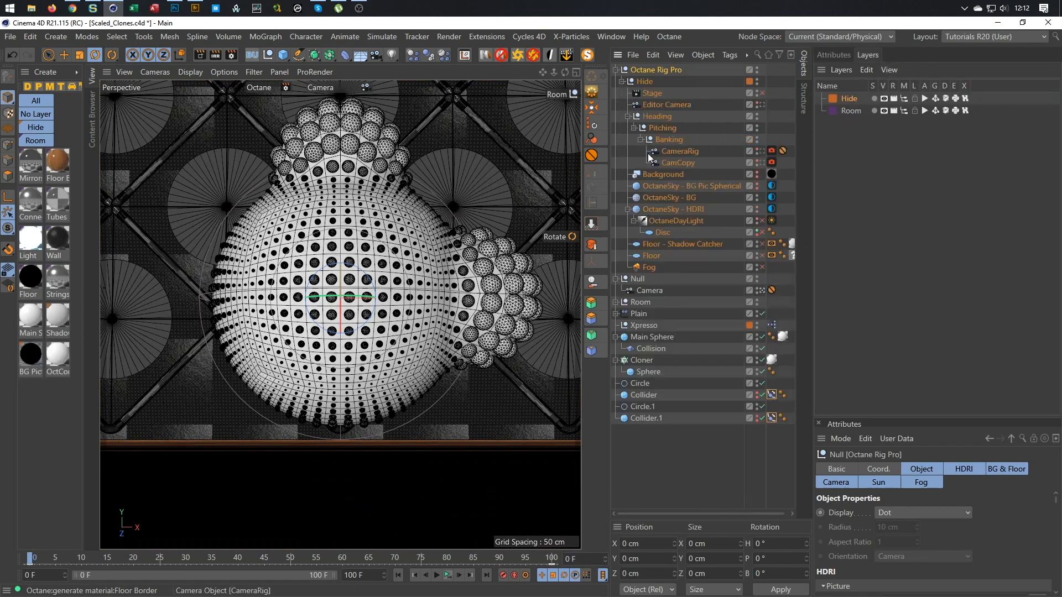
Move OctaneSky - HDRI out of the rig to the top of the object hierarchy and delete its OctaneDayLight child
left_click(666, 221)
left_click_drag(666, 211, 674, 67)
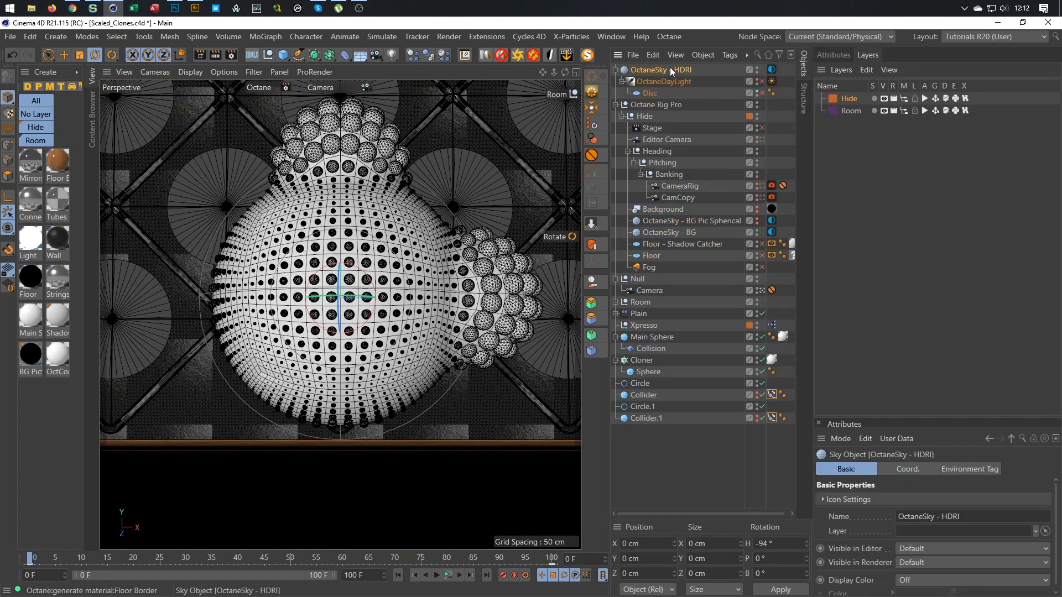
left_click(645, 83)
key("Delete")
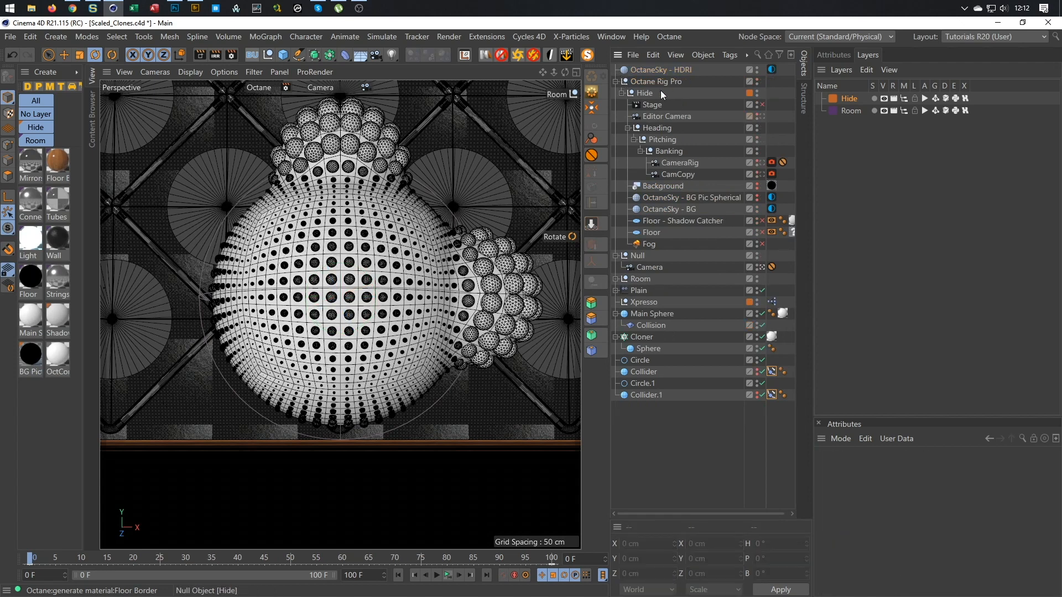
Collapse the Hide group and hide its layer in the object list again, and remove Octane Rig Pro from the scene
left_click(622, 93)
left_click(643, 95)
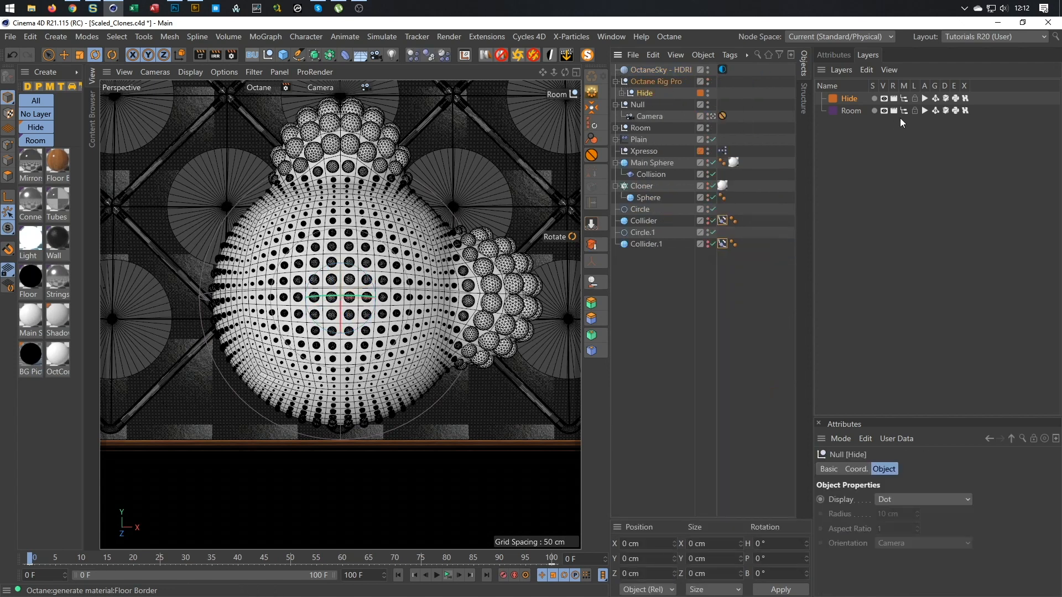
left_click(903, 98)
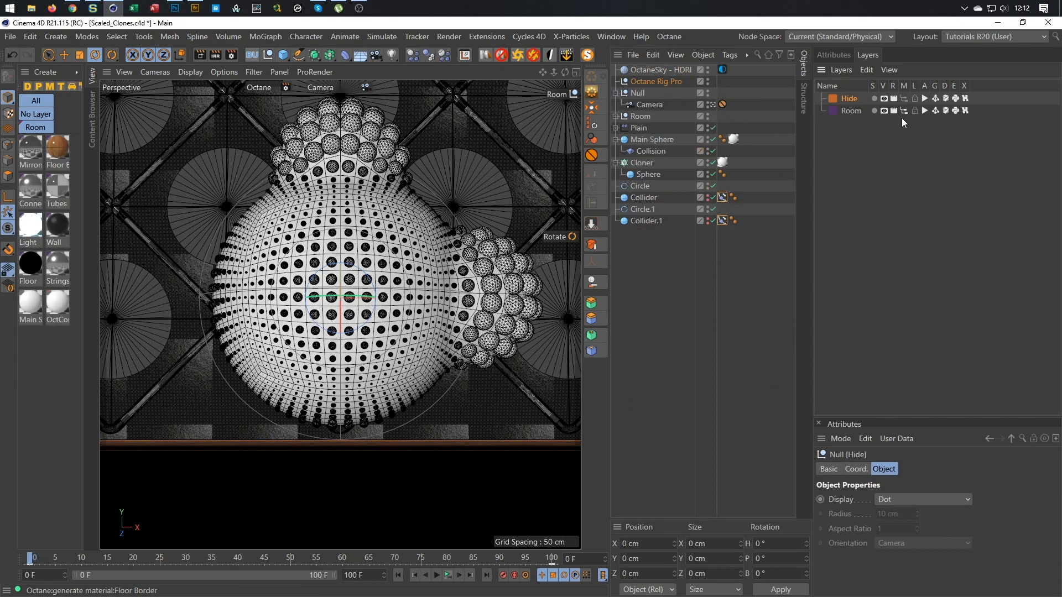
left_click(659, 81)
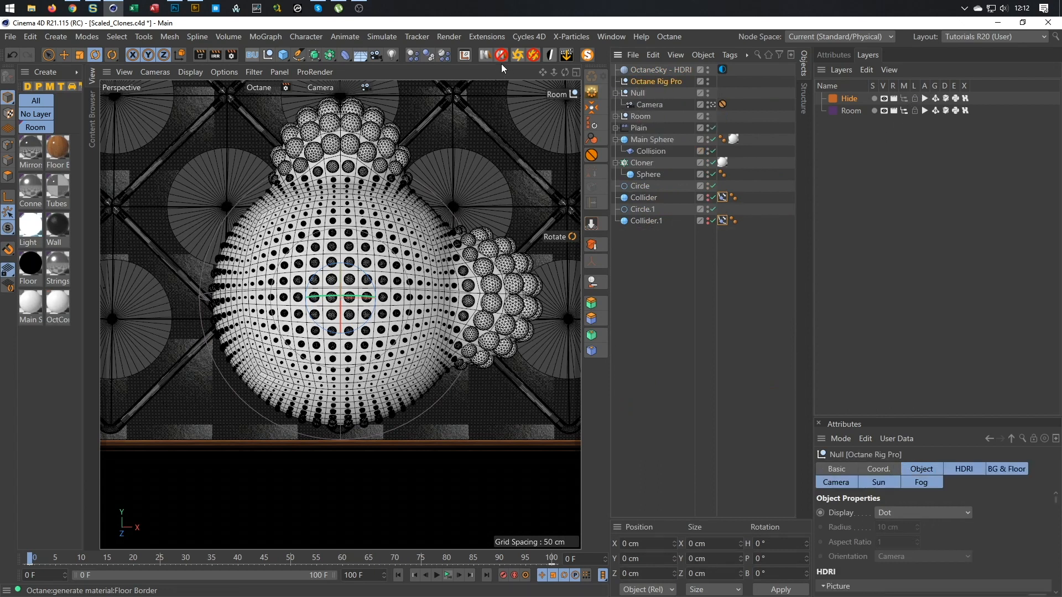
left_click(535, 57)
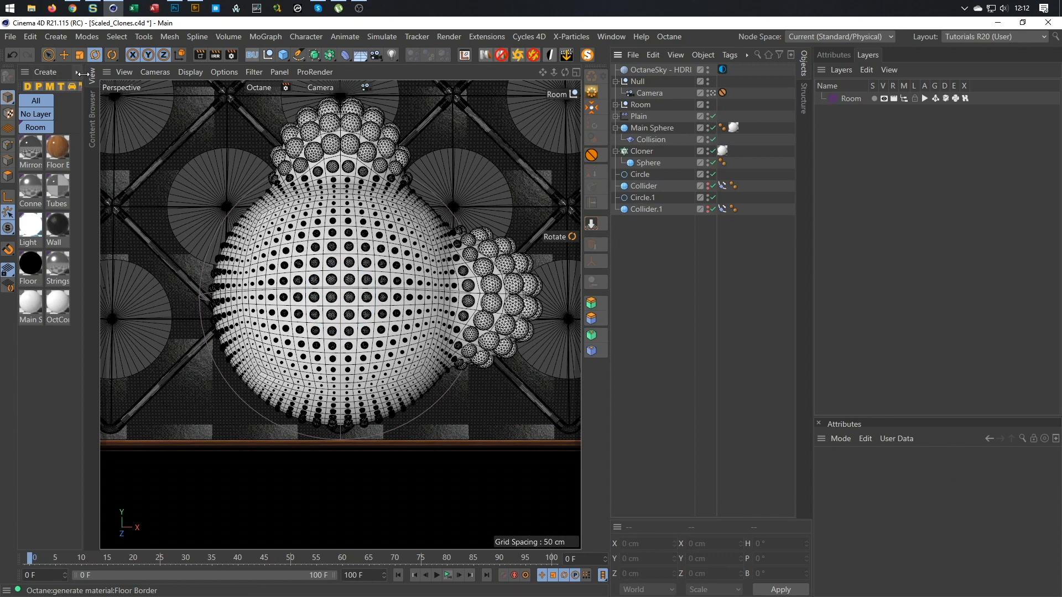
Save the project with its assets to the Desktop as Scaled_Clones_OCTANE
left_click(30, 36)
mouse_move(10, 36)
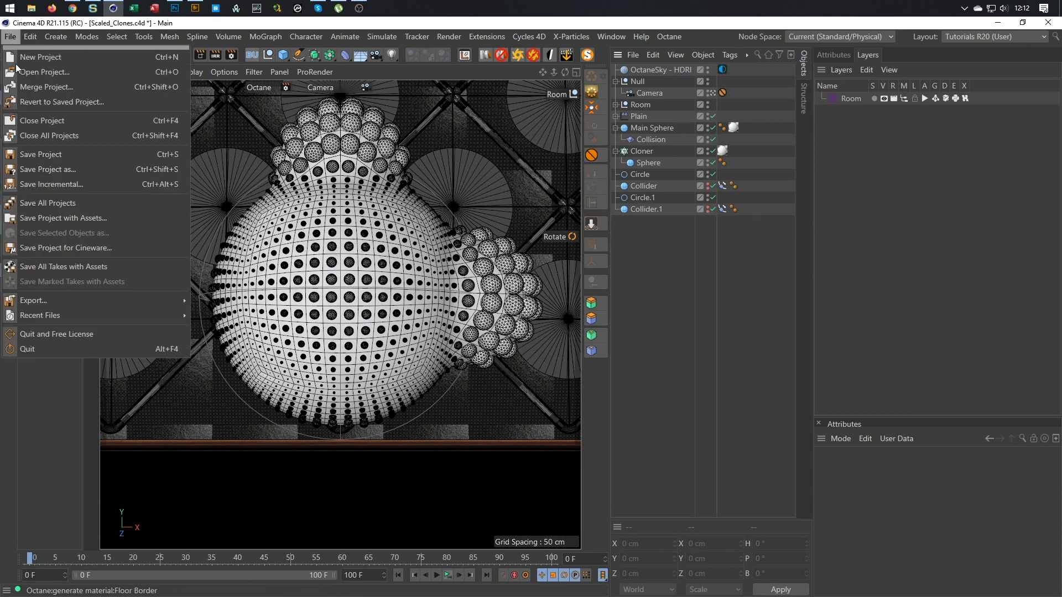
left_click(78, 217)
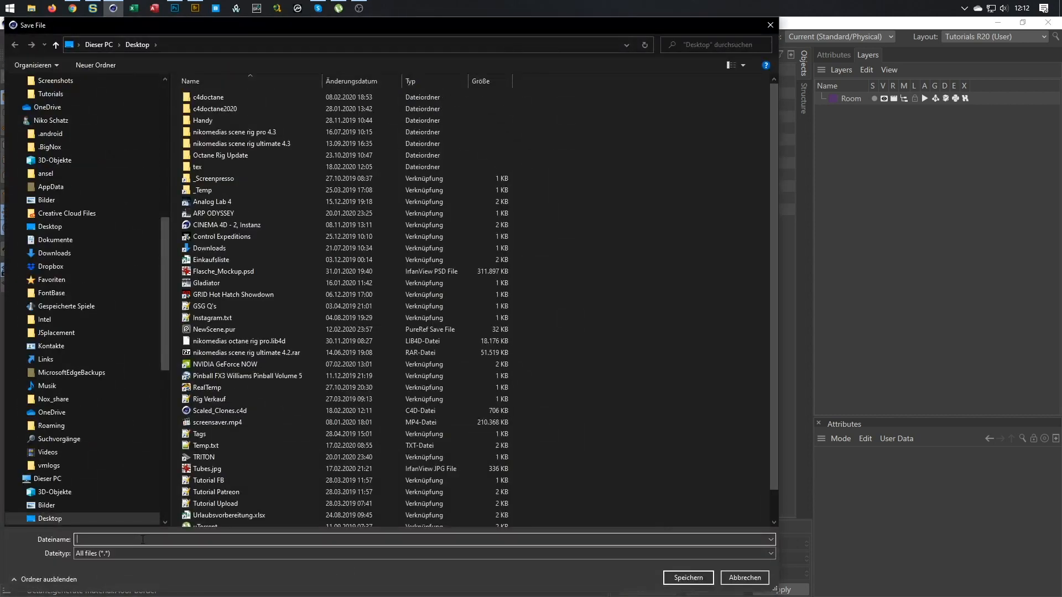
type("Scaled_Clones")
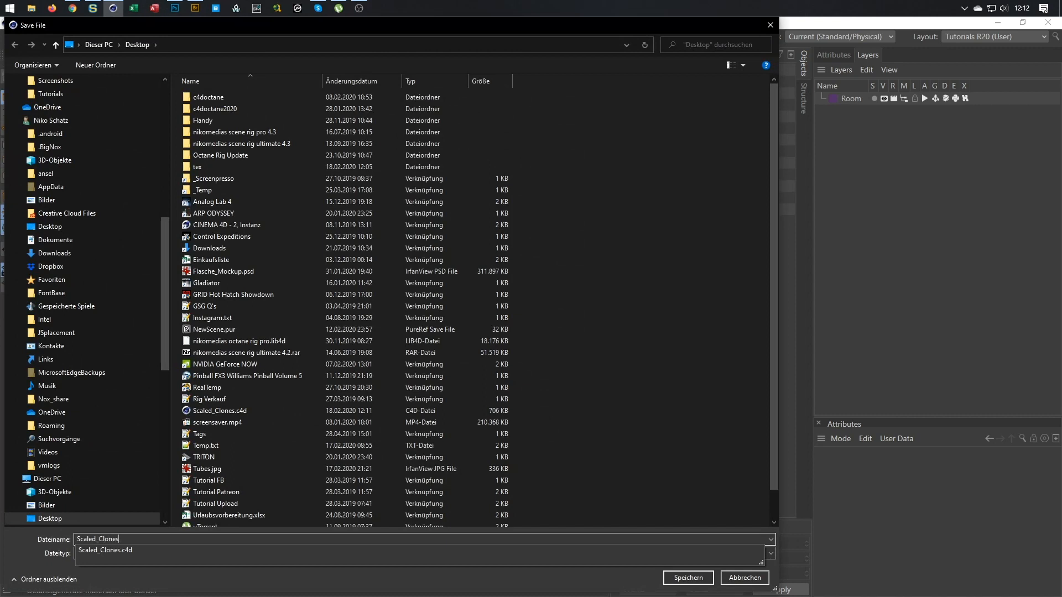
type("_OCTAN")
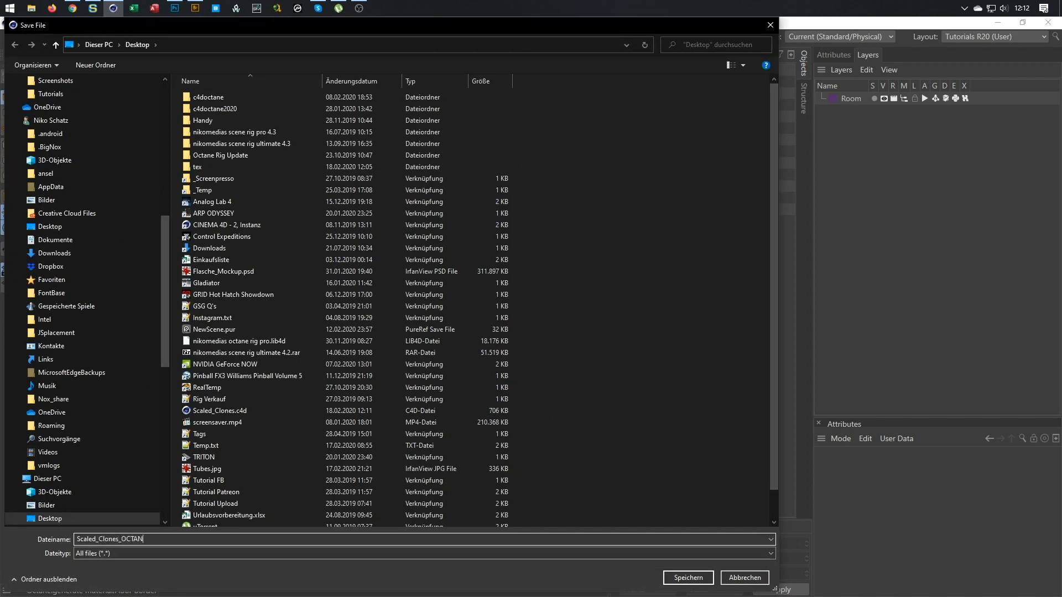
type("E")
key("Return")
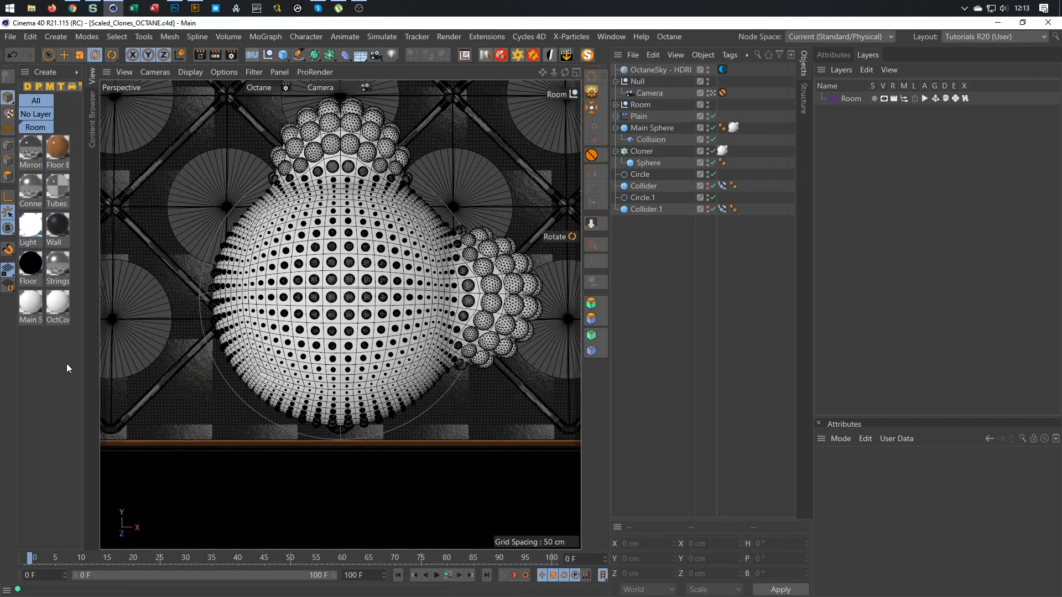
Delete the OctaneSky - HDRI object and the Room group from the scene
left_click(654, 71)
key("Delete")
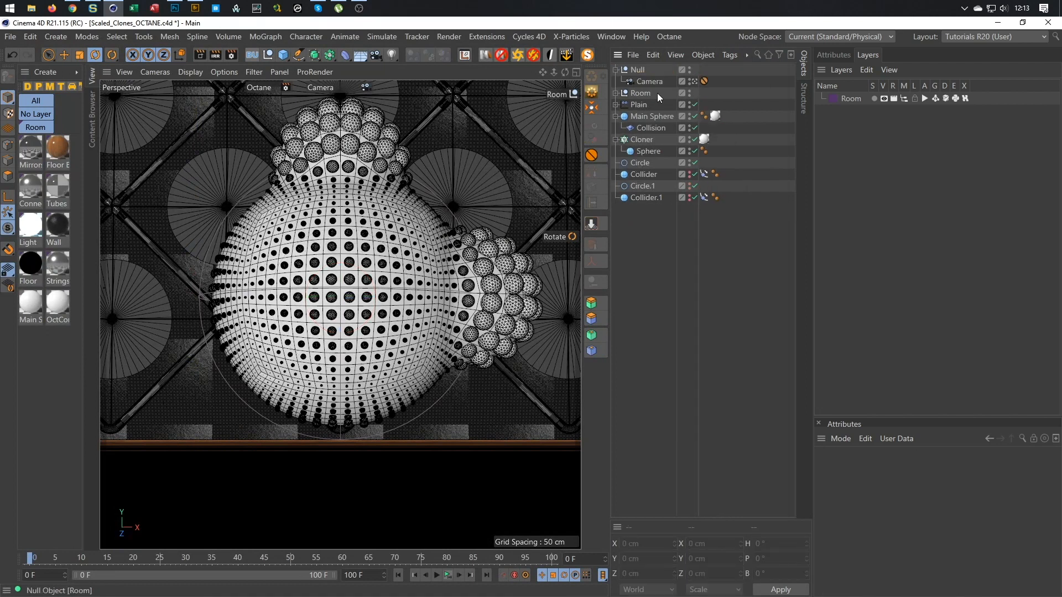
left_click(640, 94)
key("Delete")
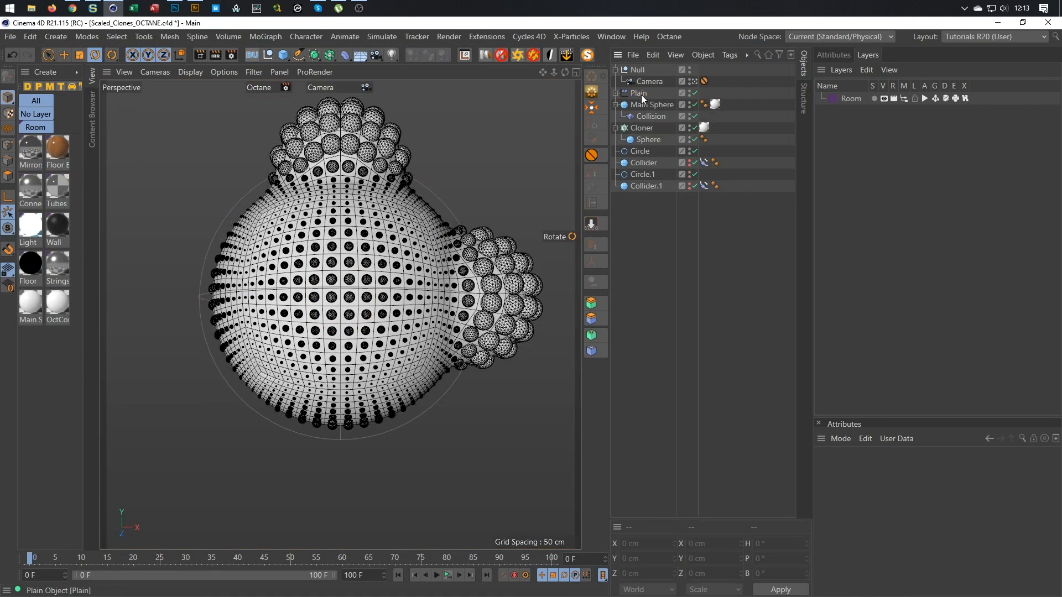
Delete all of the scene's materials and the Room layer
left_click_drag(21, 349, 74, 154)
key("Delete")
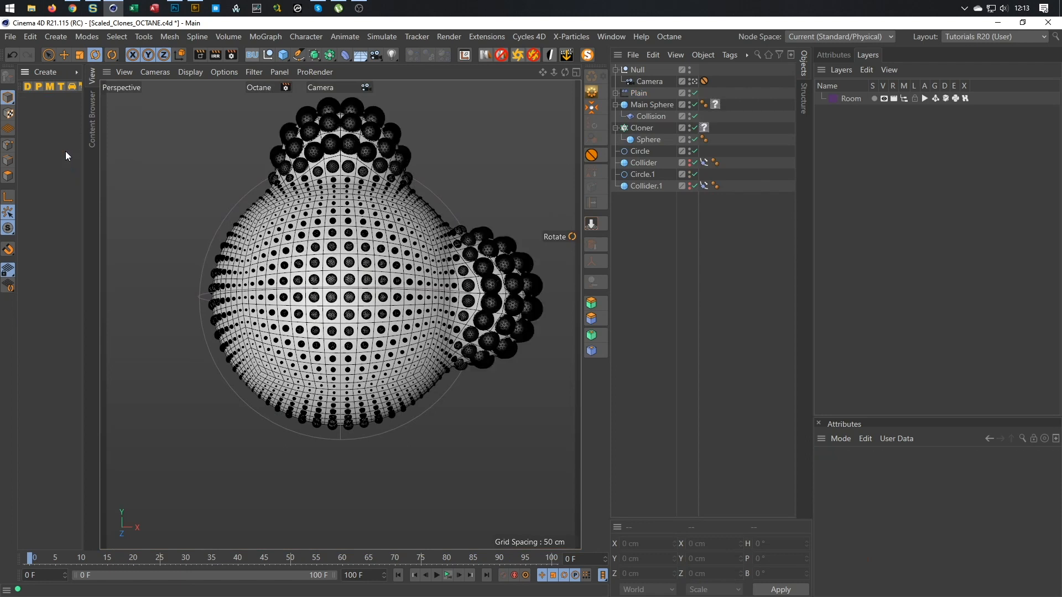
left_click(843, 96)
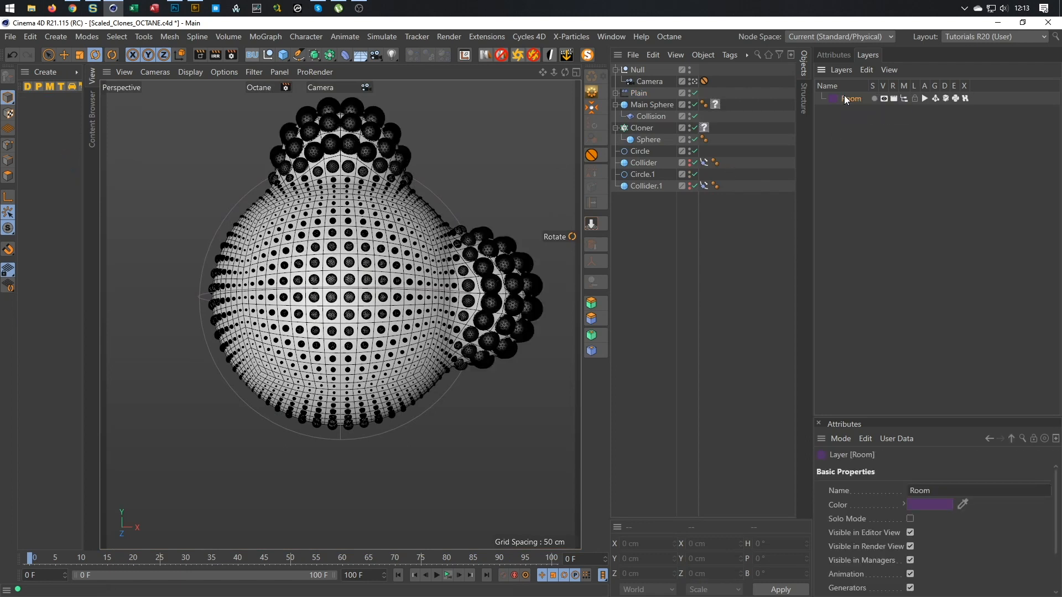
key("Delete")
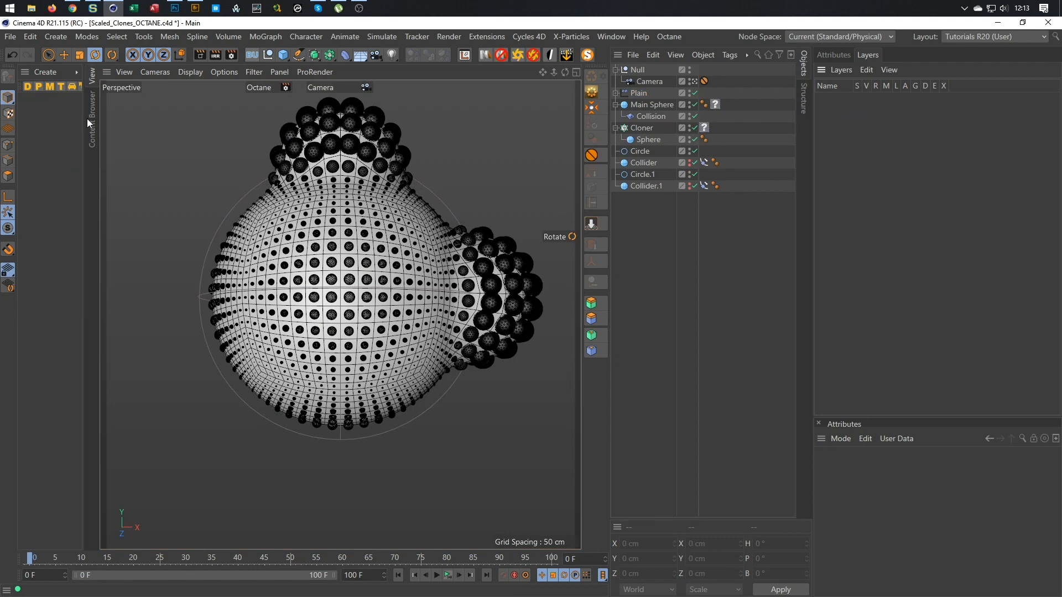
Save the stripped project with its assets to the Desktop as Scaled_Clones_PR
left_click(13, 38)
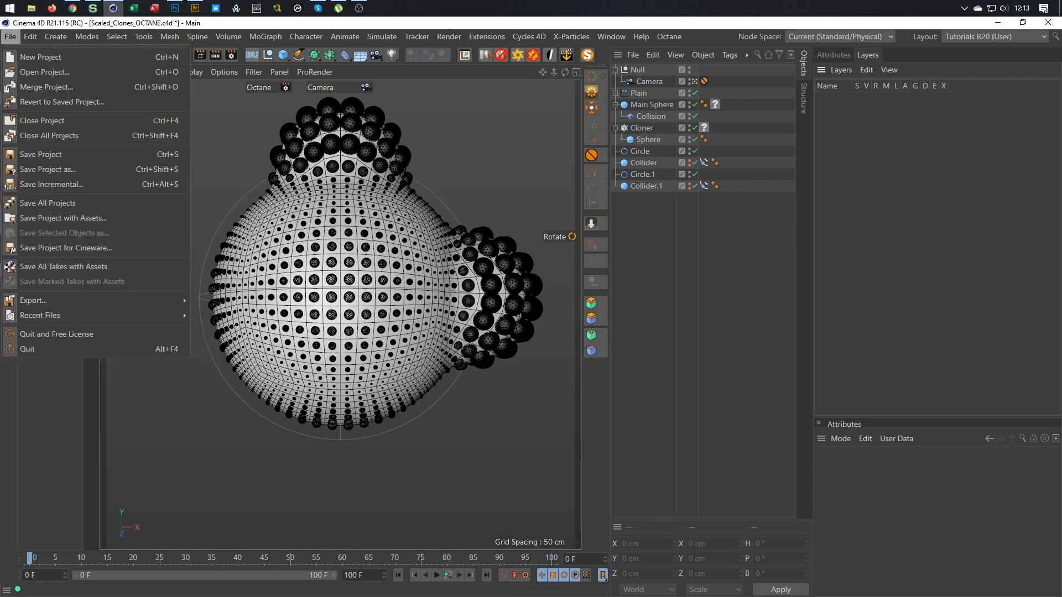
left_click(68, 218)
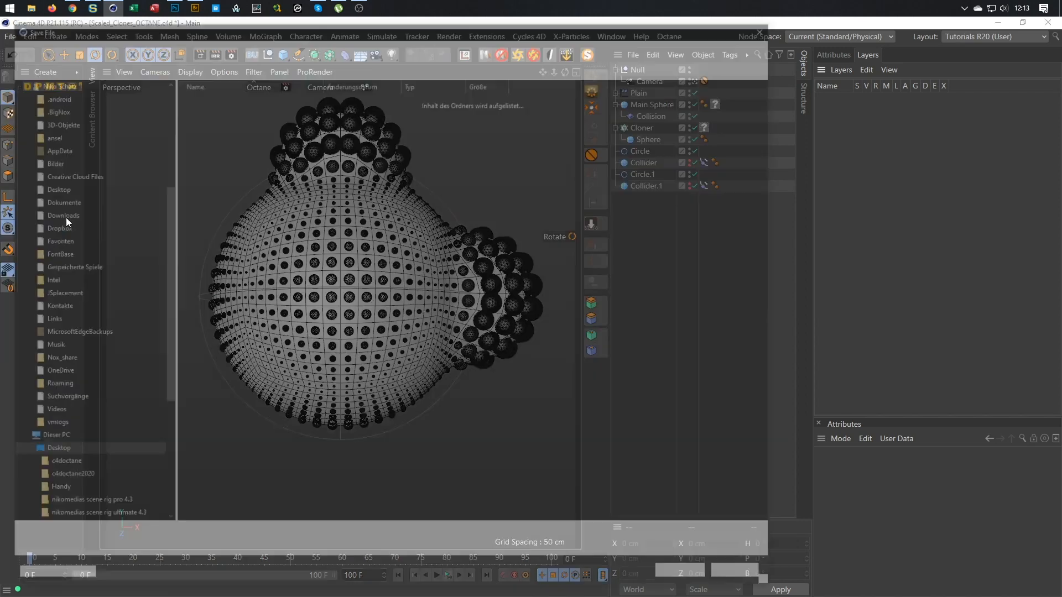
type("Sca")
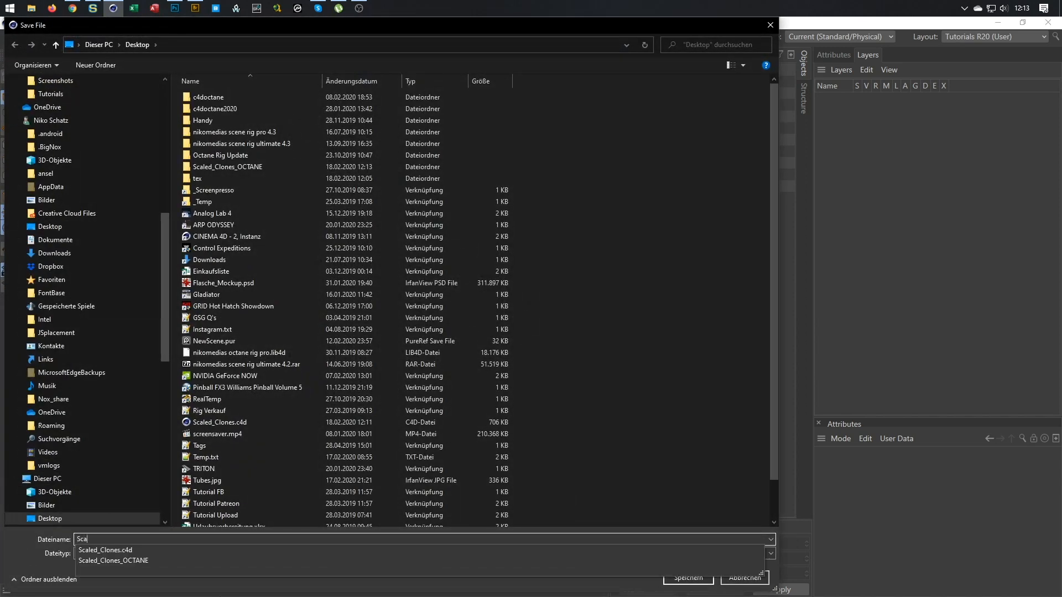
key("Down")
key("Down")
key("shift+Left")
key("shift+Left")
key("shift+Left")
key("shift+Left")
key("shift+Left")
key("shift+Left")
type("PR")
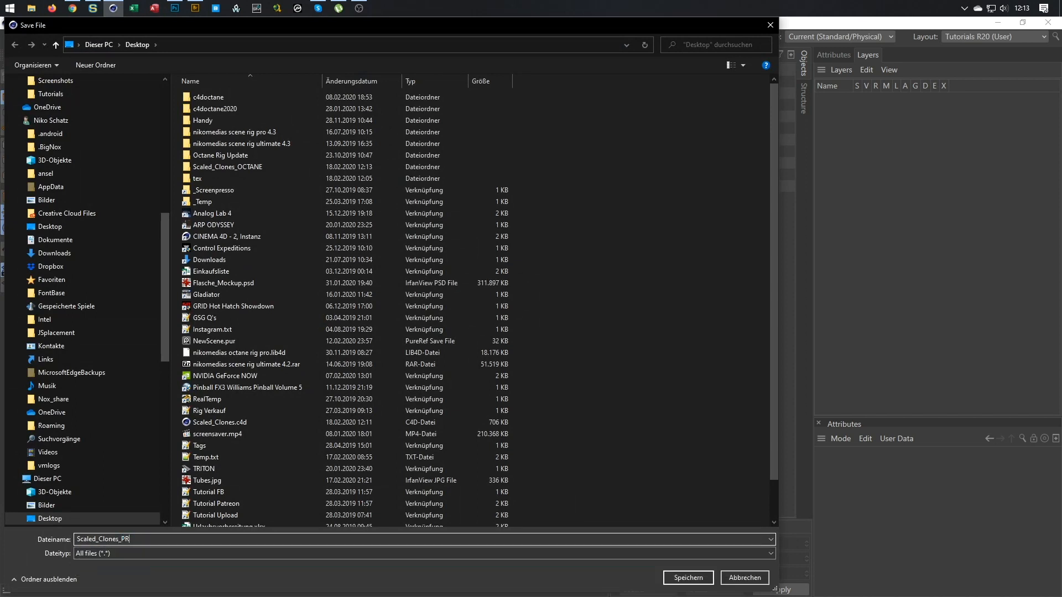
key("Return")
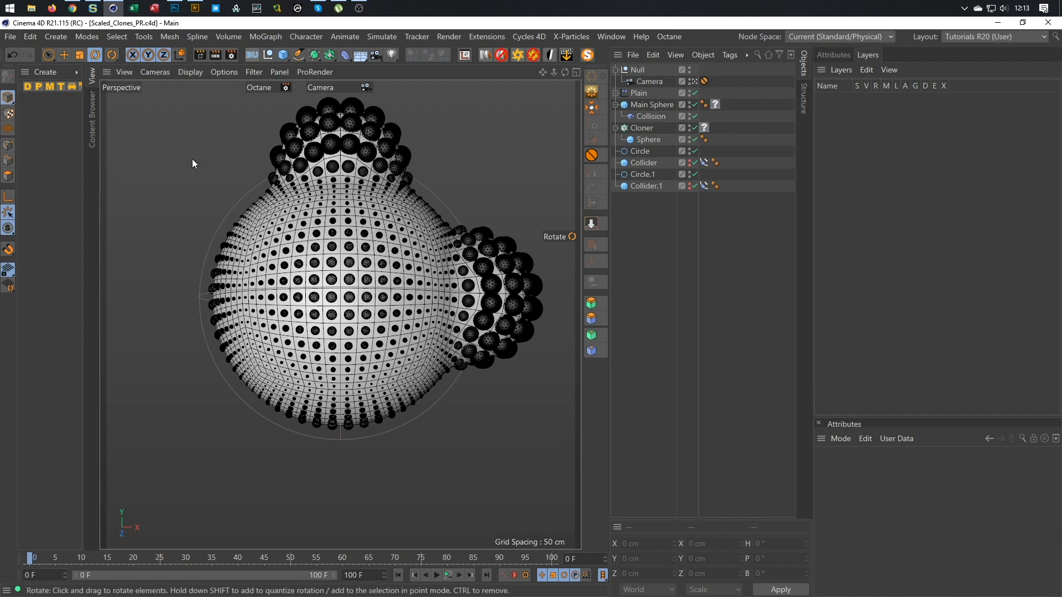
Create a new standard material and make its color pure white with a V value of 100%
double_click(34, 142)
double_click(33, 109)
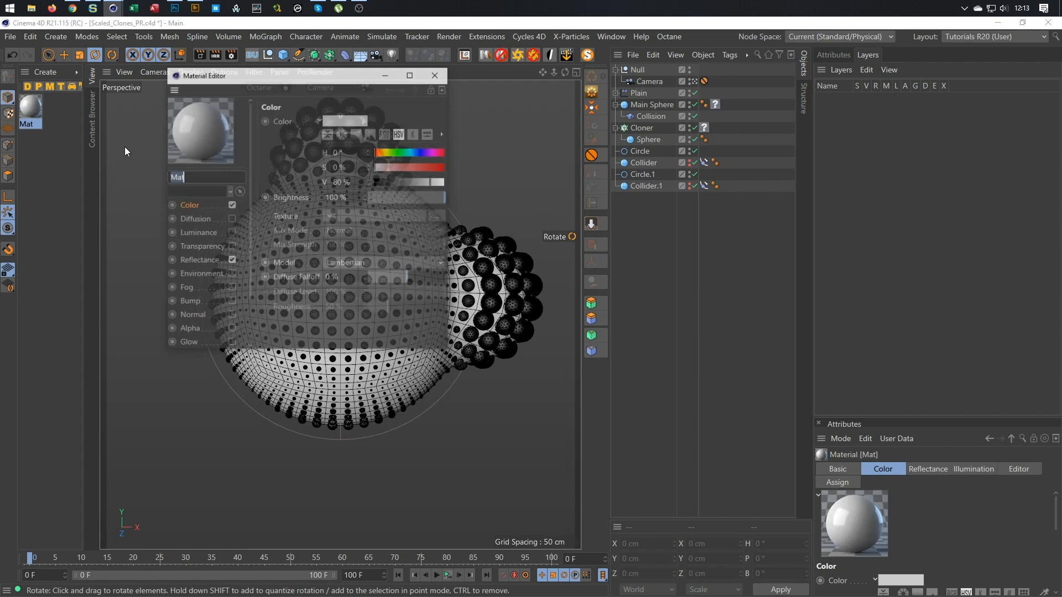
left_click_drag(283, 73, 593, 217)
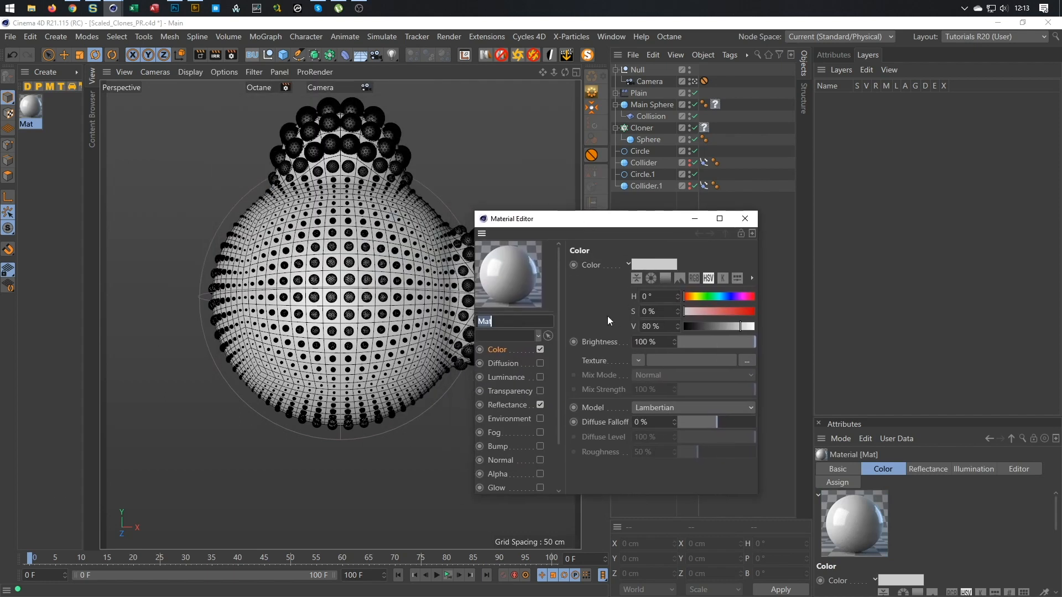
left_click(540, 351)
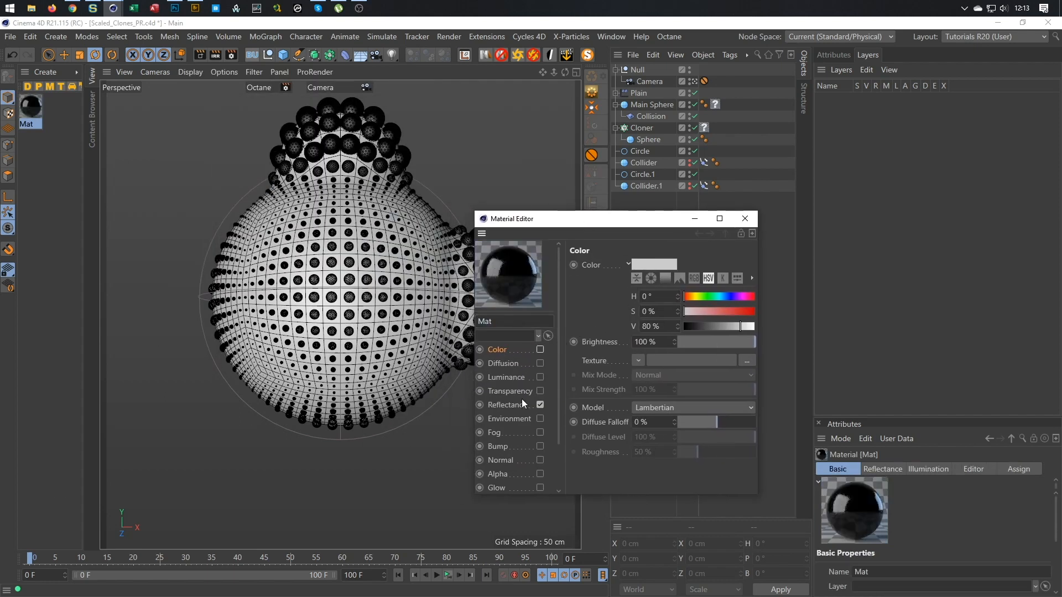
left_click(539, 350)
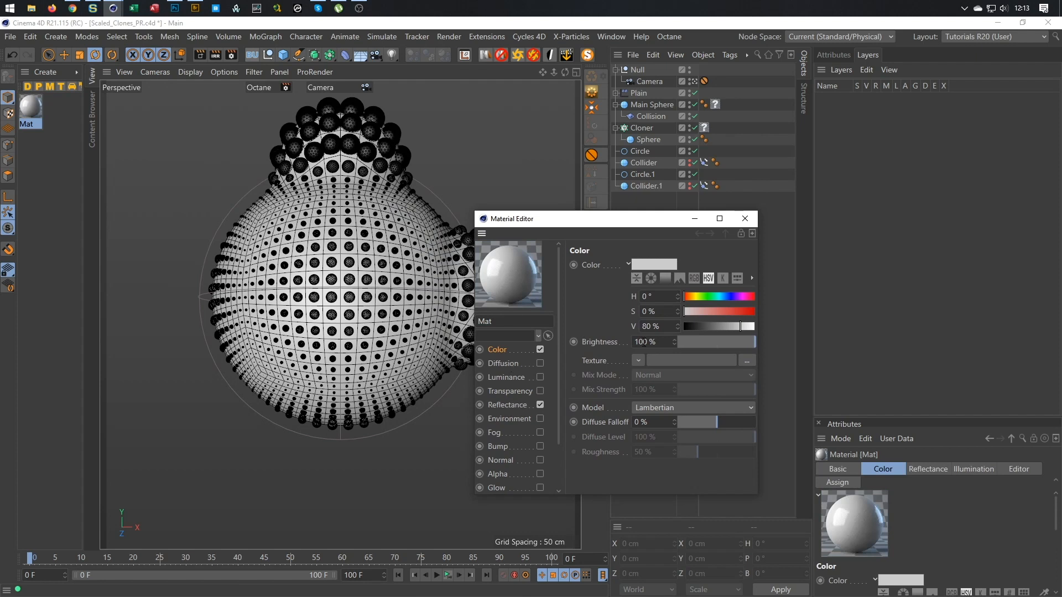
left_click(752, 327)
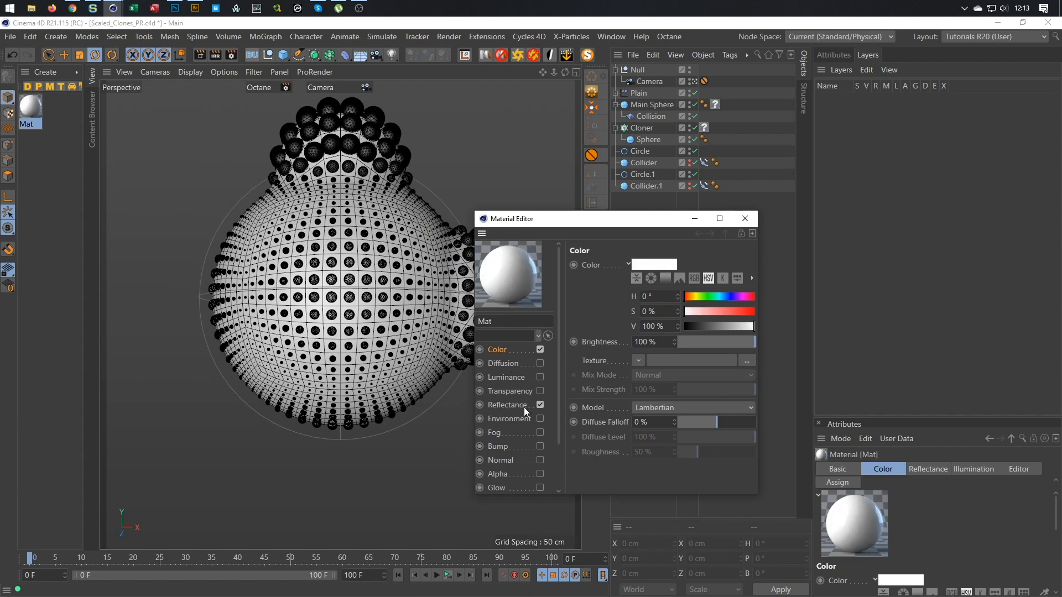
Set the material's Glossy reflectance layer to 100% reflection strength and 20% roughness, and enlarge the Material Editor
left_click(507, 405)
left_click_drag(751, 366, 741, 418)
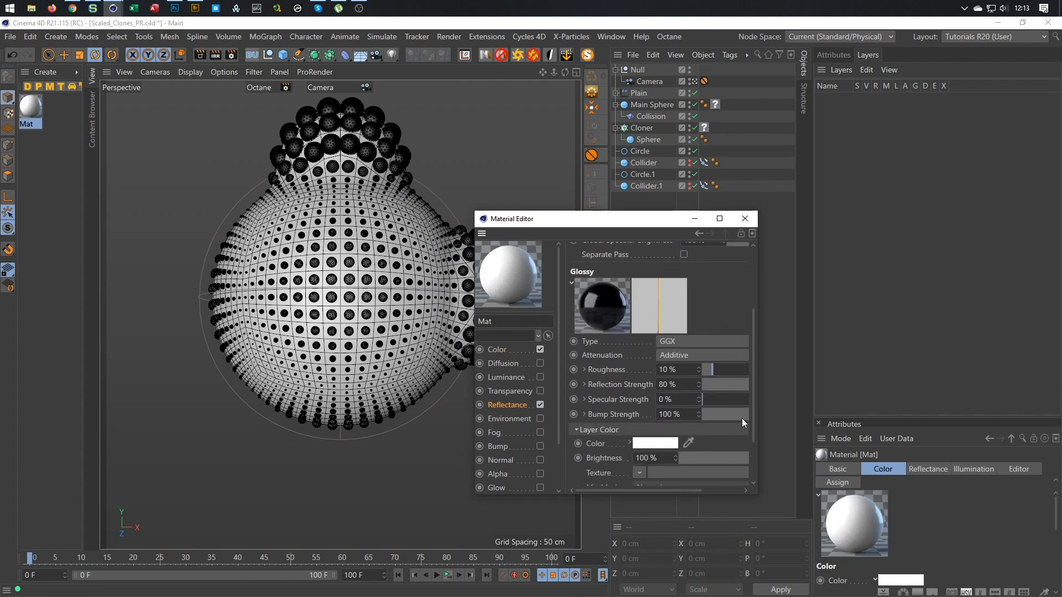
left_click_drag(719, 384, 748, 384)
left_click_drag(681, 367, 615, 388)
type("20")
key("Return")
left_click_drag(475, 214, 299, 126)
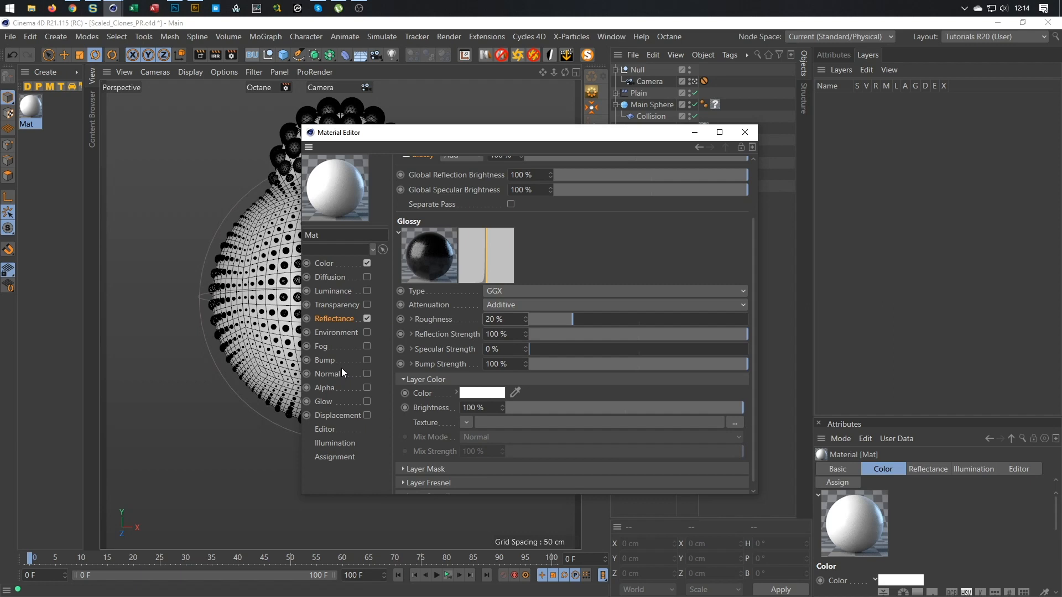
Enable the material's Bump channel with dirt_scratches_smudges.png as texture, copying the image to the project location
left_click(367, 360)
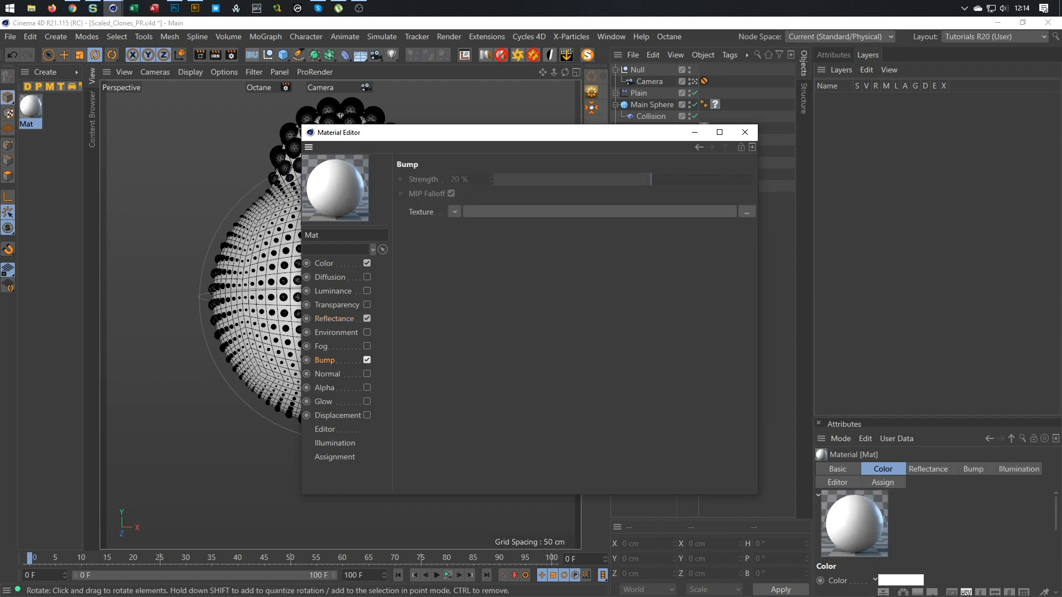
left_click_drag(477, 470, 539, 214)
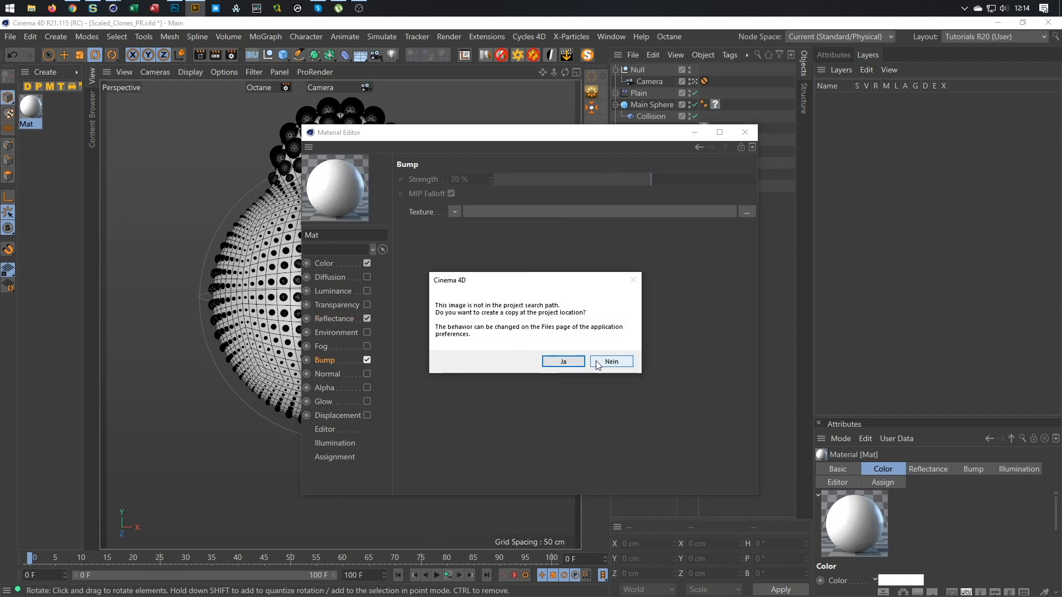
left_click(563, 366)
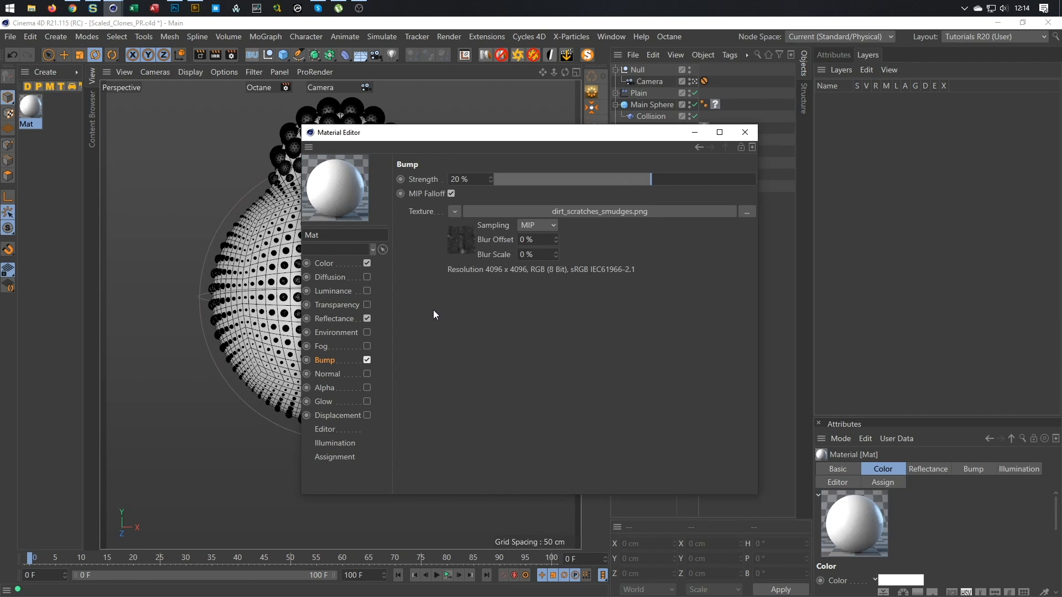
Apply the new white material to the Main Sphere and save the project
left_click_drag(452, 138, 360, 275)
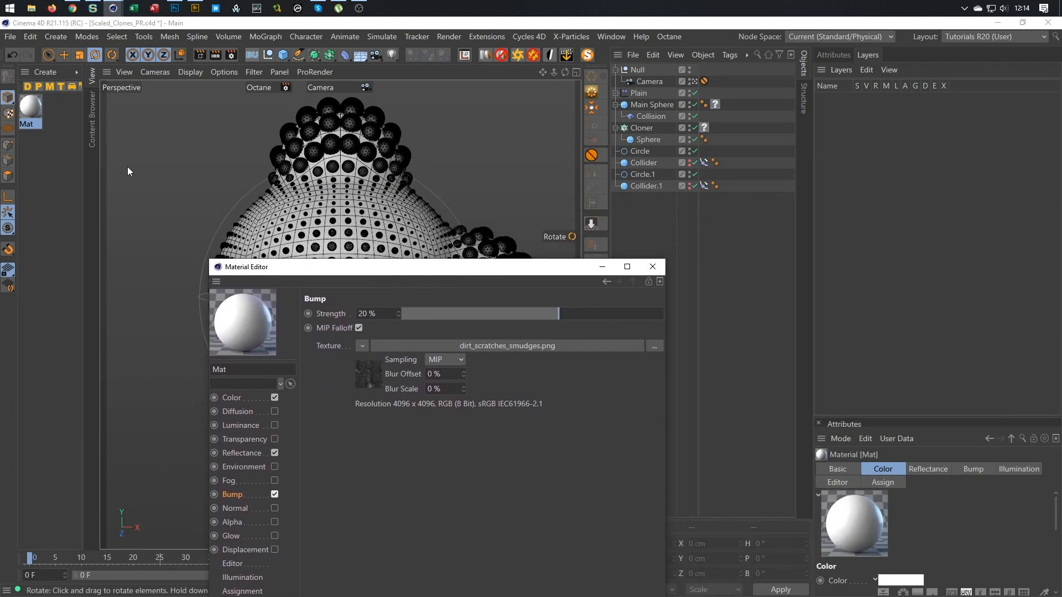
left_click_drag(669, 121, 716, 105)
left_click_drag(489, 270, 817, 182)
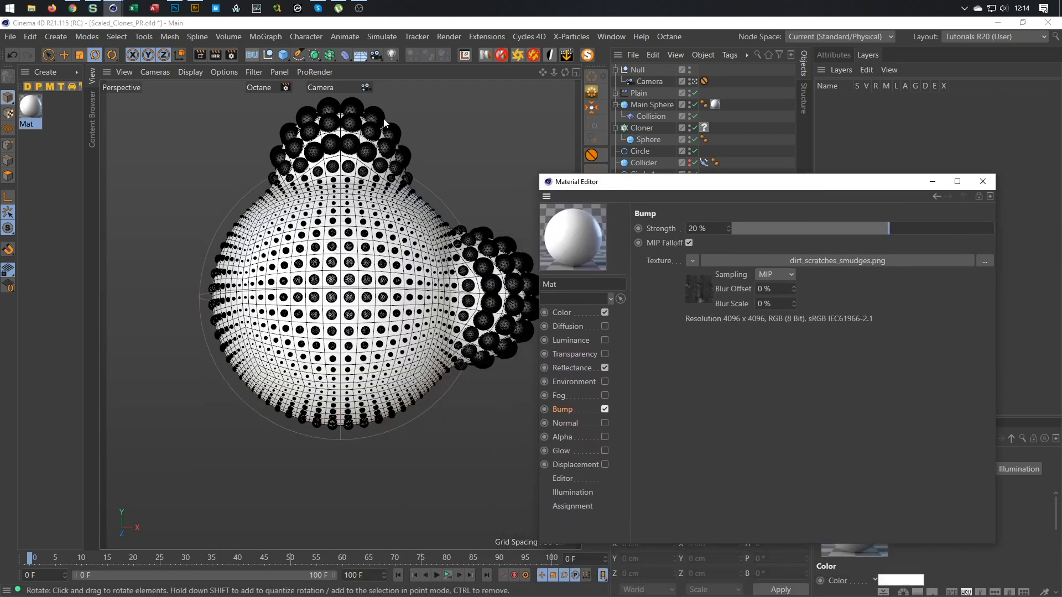
key("ctrl+s")
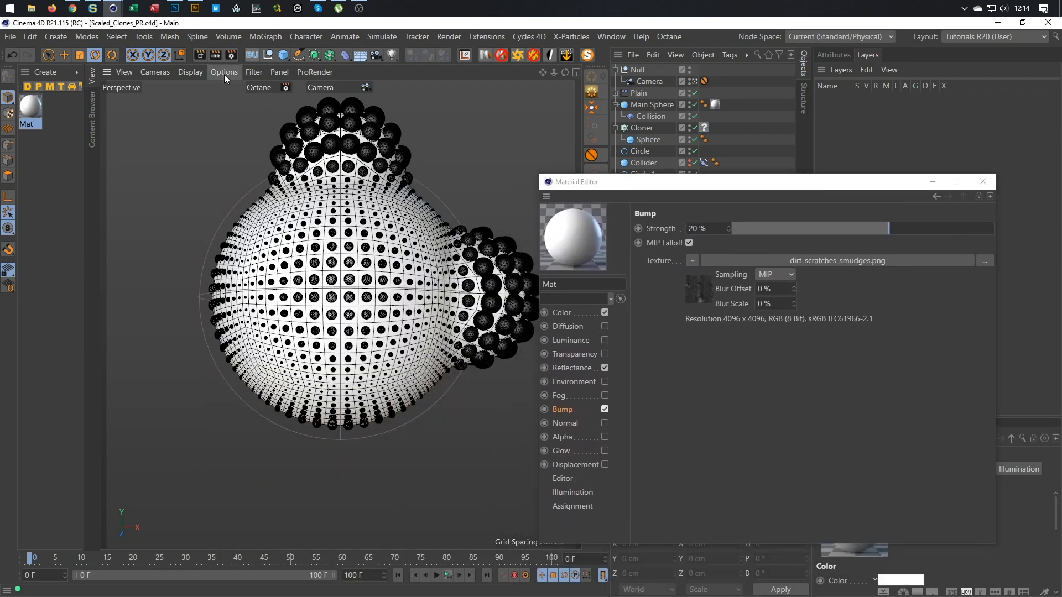
Switch the active render setting from Octane to Low GI and move the Material Editor off the object list
left_click(282, 87)
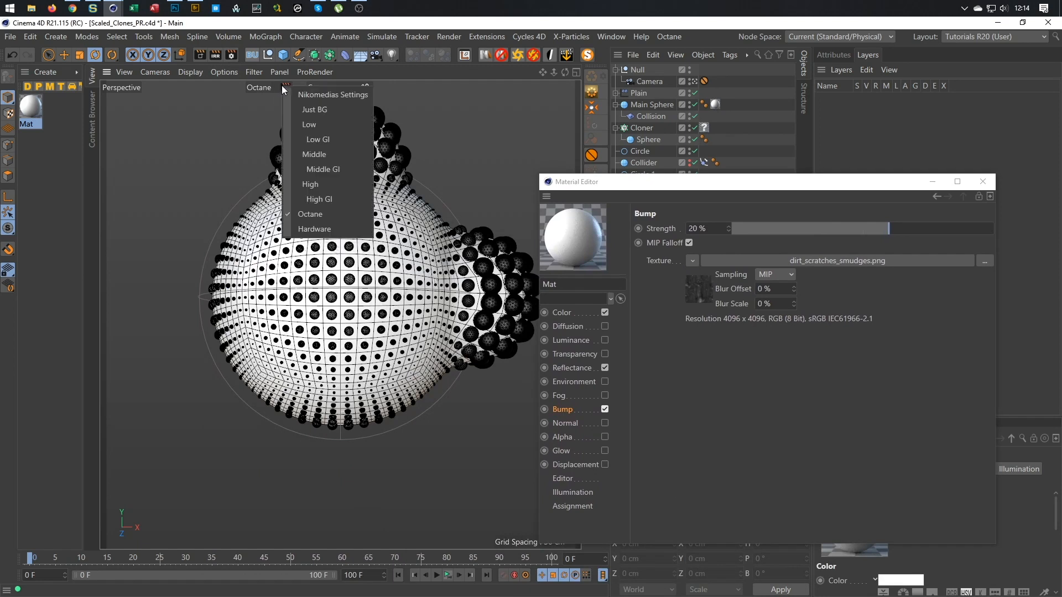
left_click(297, 139)
left_click_drag(667, 181, 246, 209)
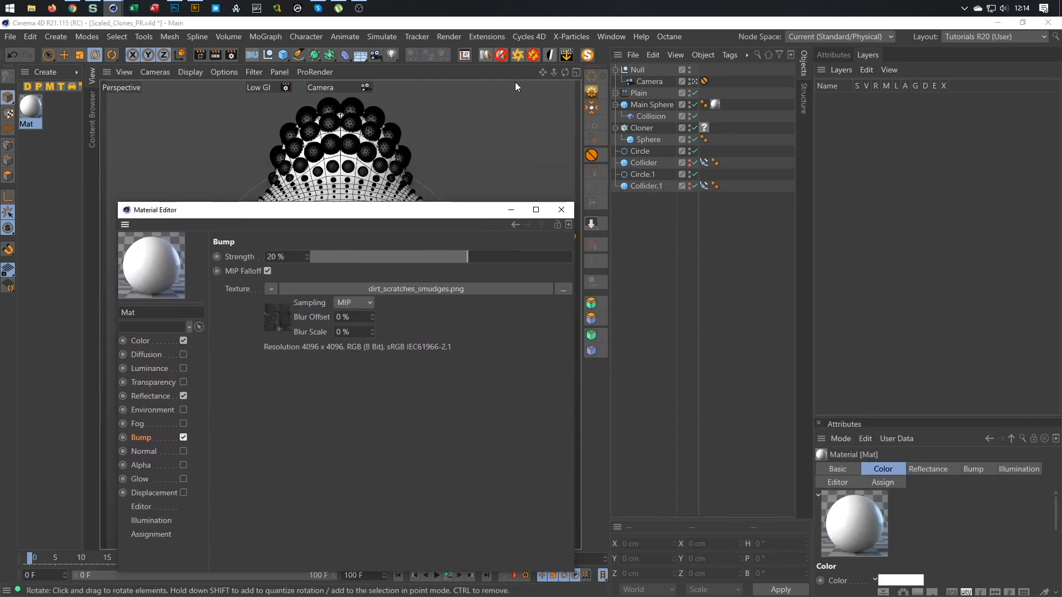
Add the Nikomedias Scene Rig Ultimate to the scene and turn its floor off in the Background & Floor settings
left_click(486, 57)
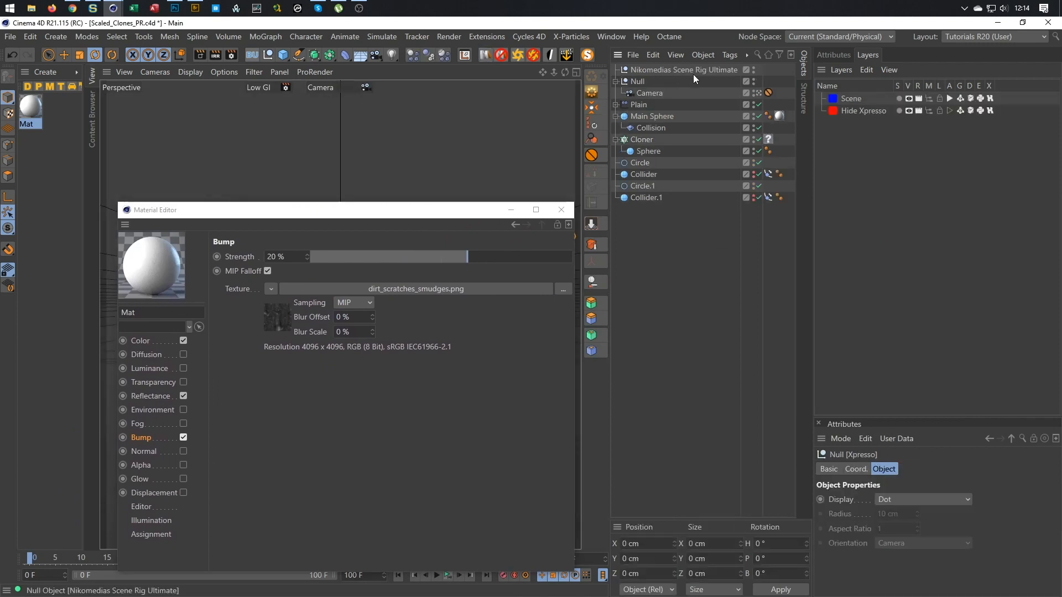
left_click(835, 55)
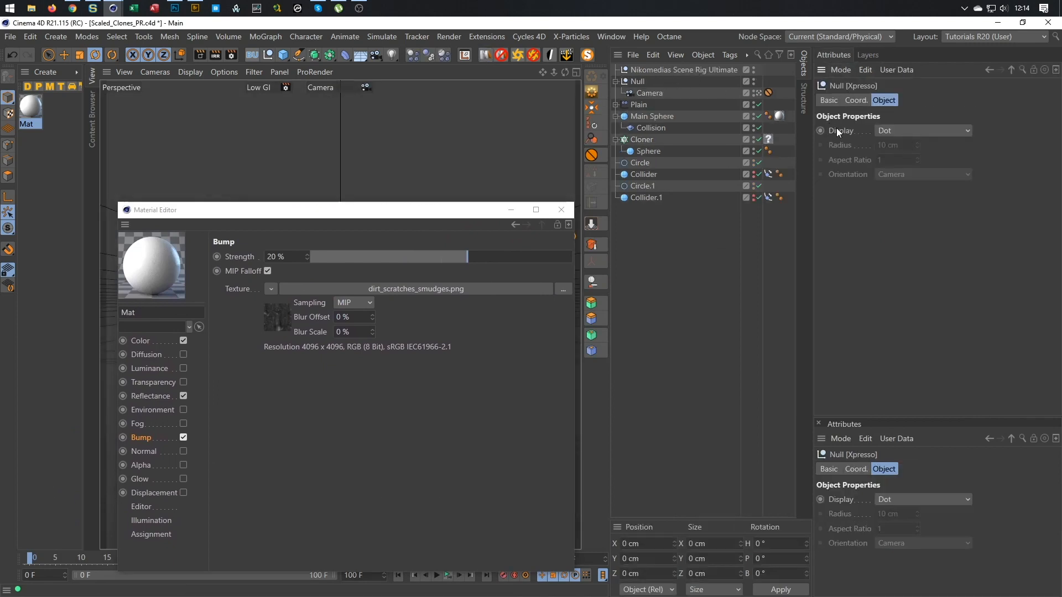
left_click(653, 73)
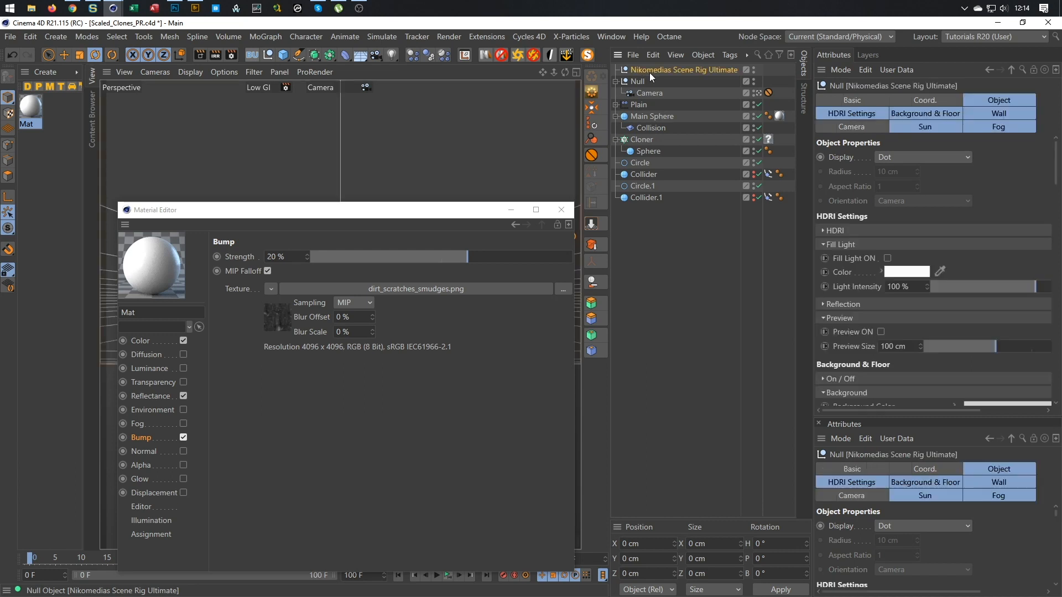
left_click(901, 117)
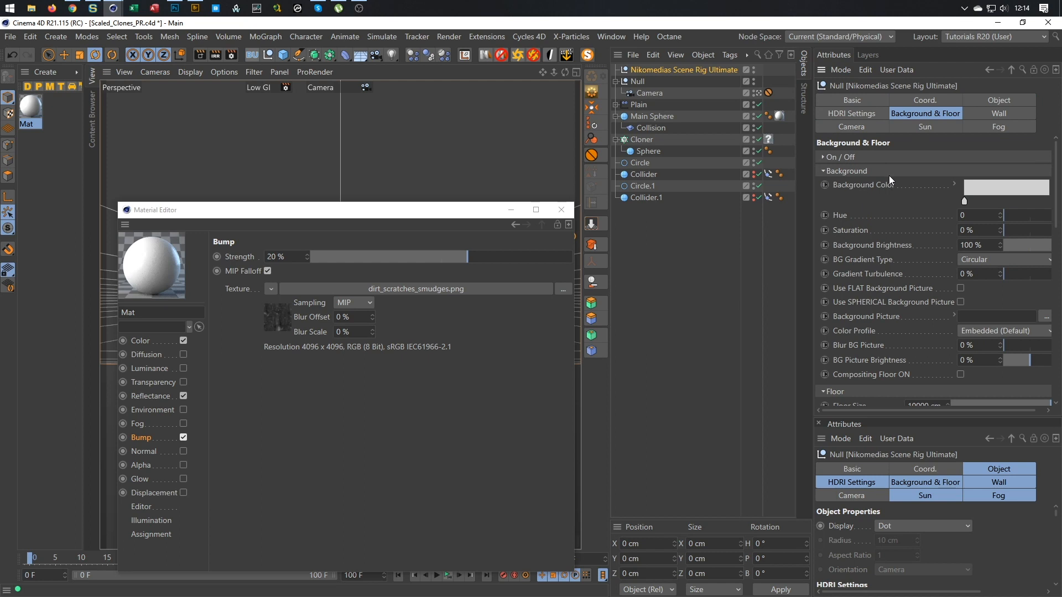
left_click(885, 160)
left_click(934, 172)
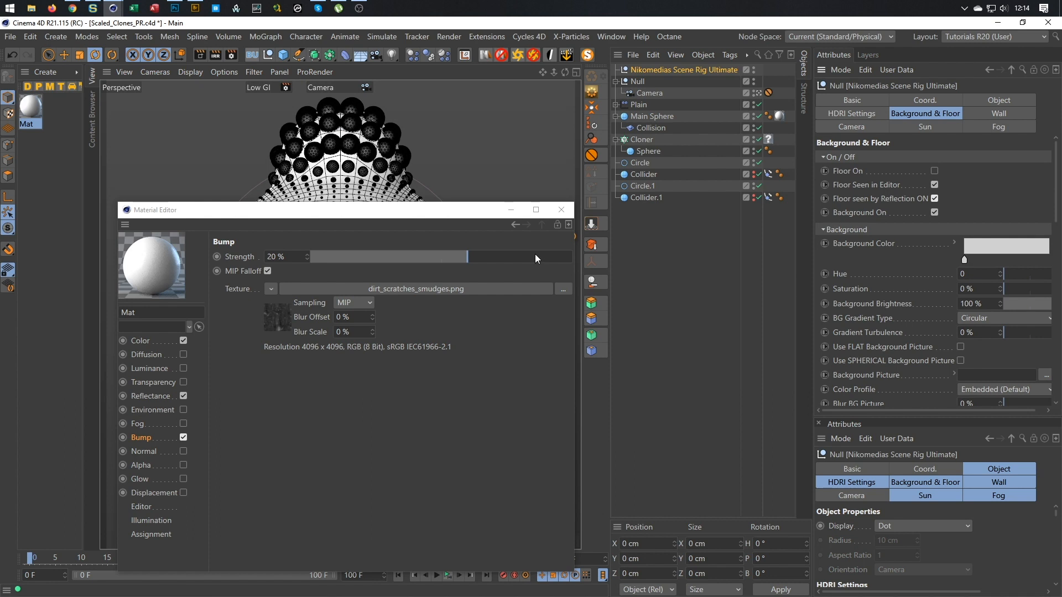
Preview the studded sphere in an interactive render region enlarged to cover the whole sphere, and turn the region off
left_click_drag(471, 216, 891, 203)
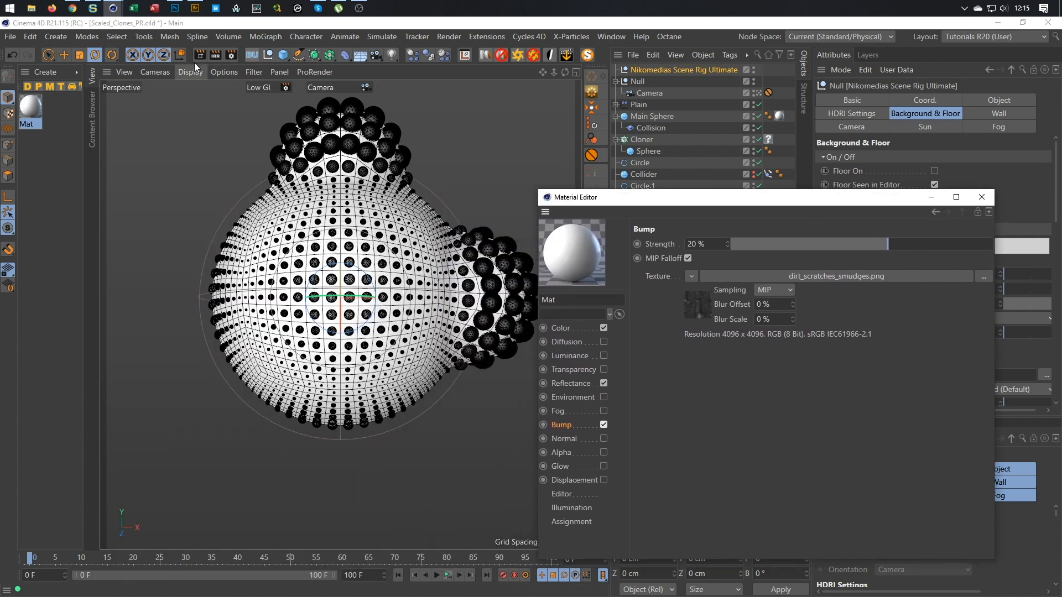
left_click(215, 55)
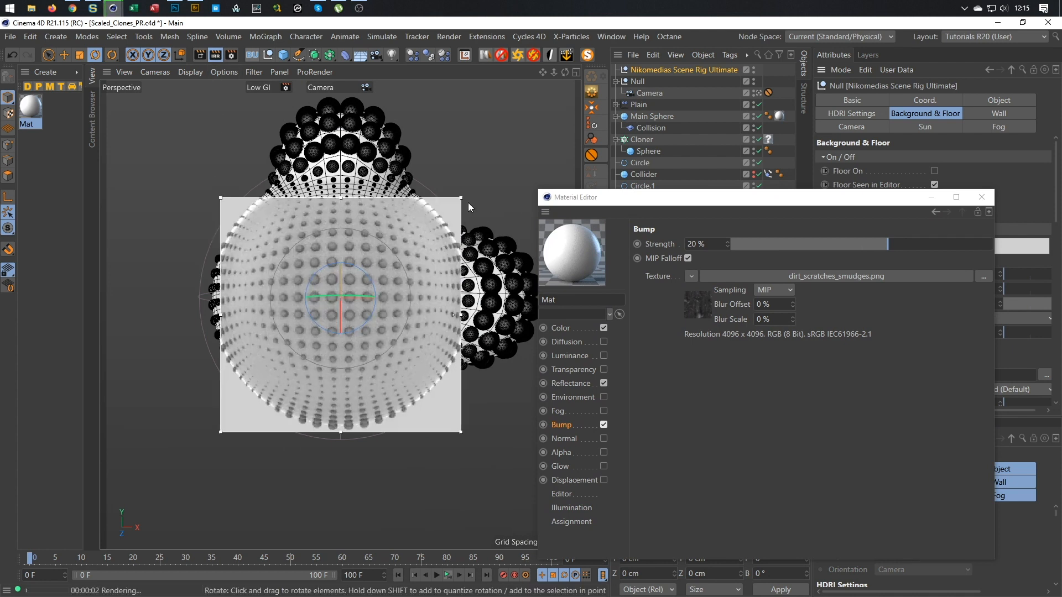
left_click_drag(461, 198, 565, 95)
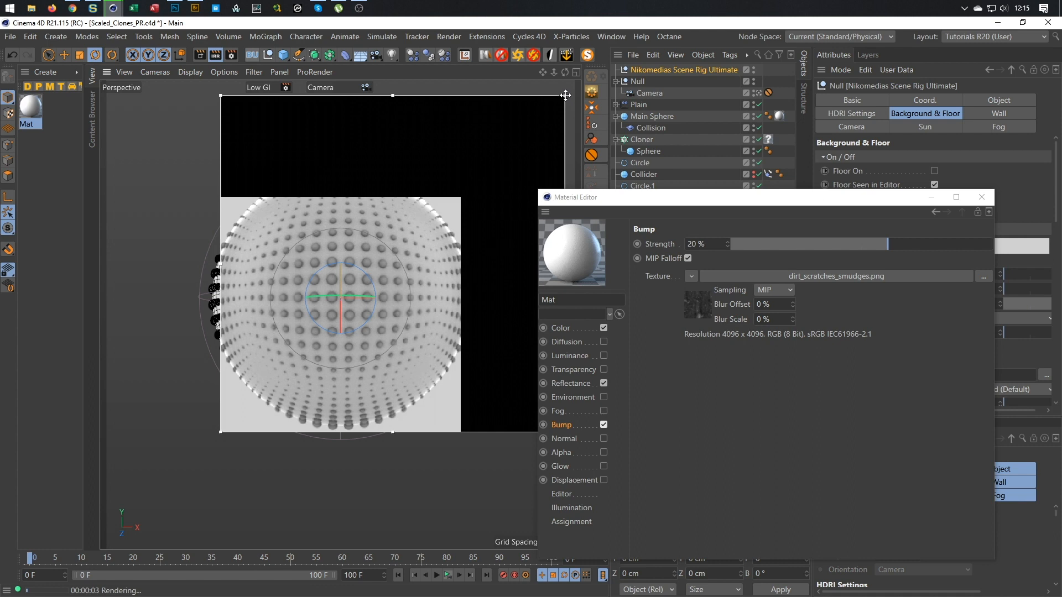
left_click_drag(221, 432, 121, 487)
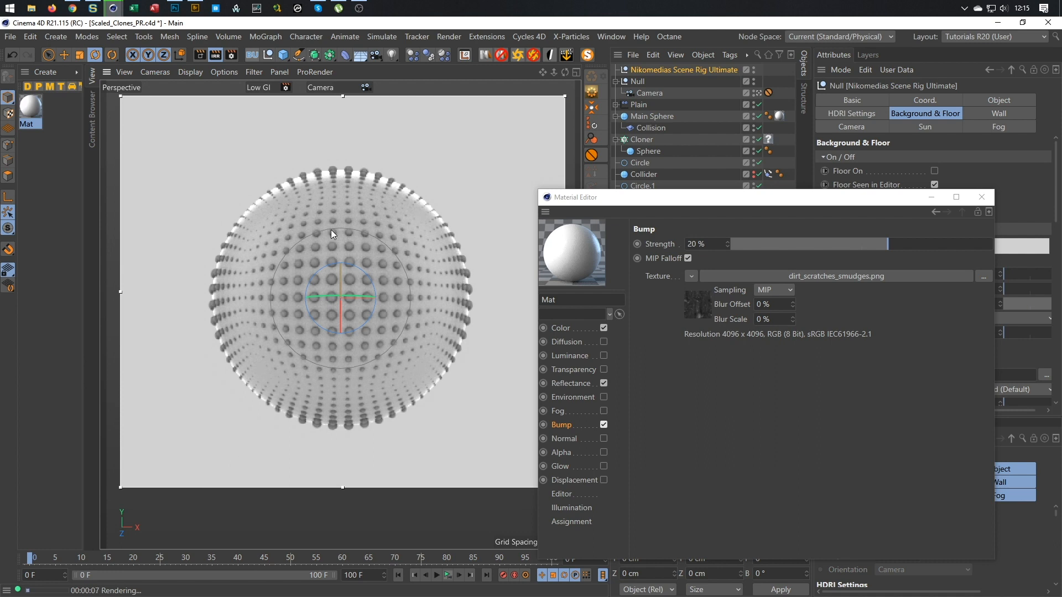
left_click(215, 55)
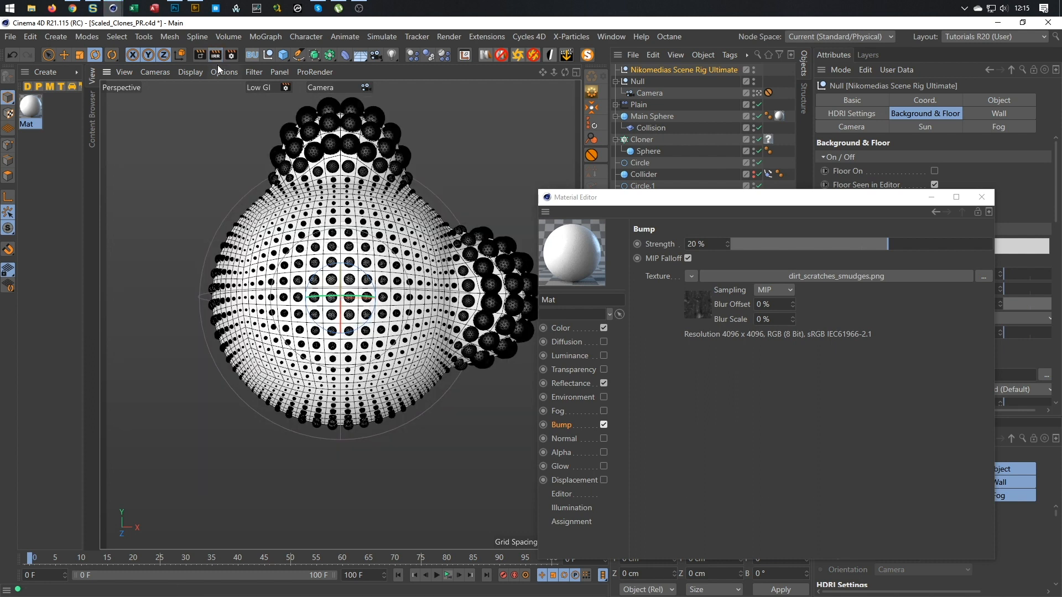
Set the Low GI setting's Physical sampler to Fixed with 2 sampling subdivisions and test-render the view
left_click(233, 55)
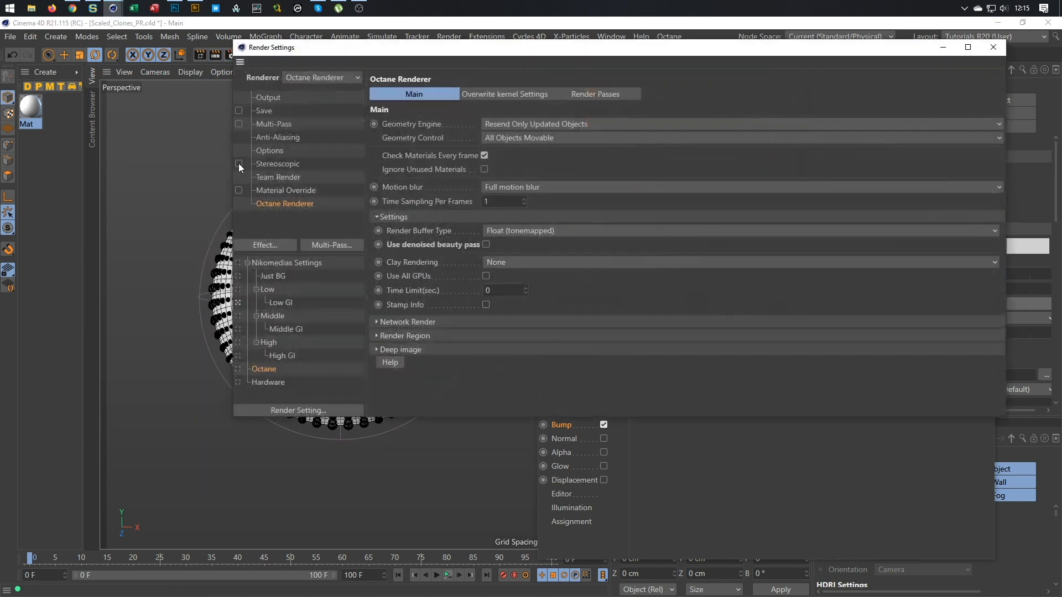
left_click(277, 302)
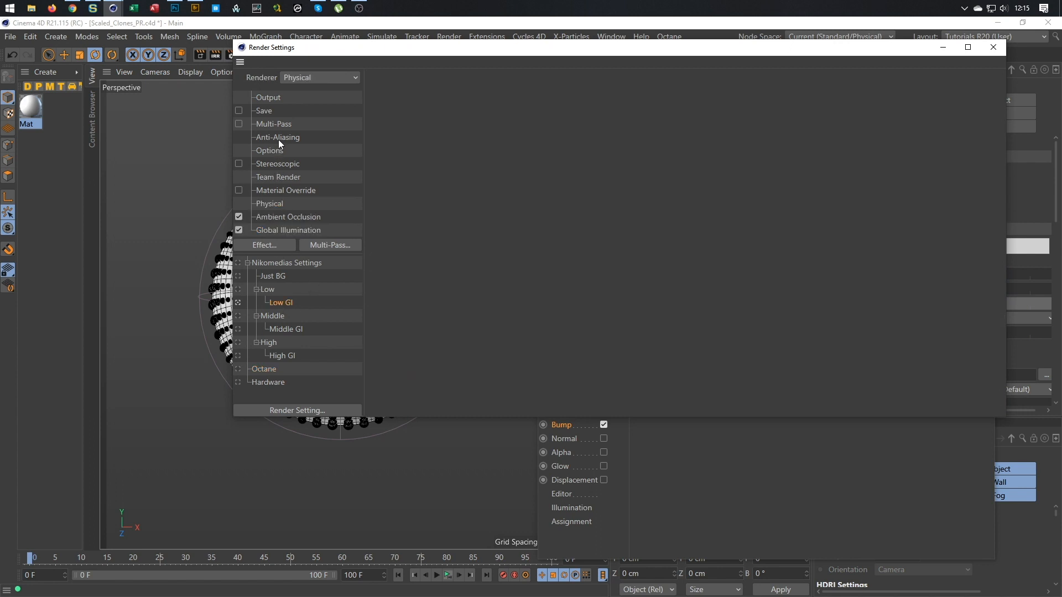
left_click(279, 204)
left_click(564, 204)
left_click(561, 227)
left_click_drag(555, 233, 496, 247)
type("2")
key("Return")
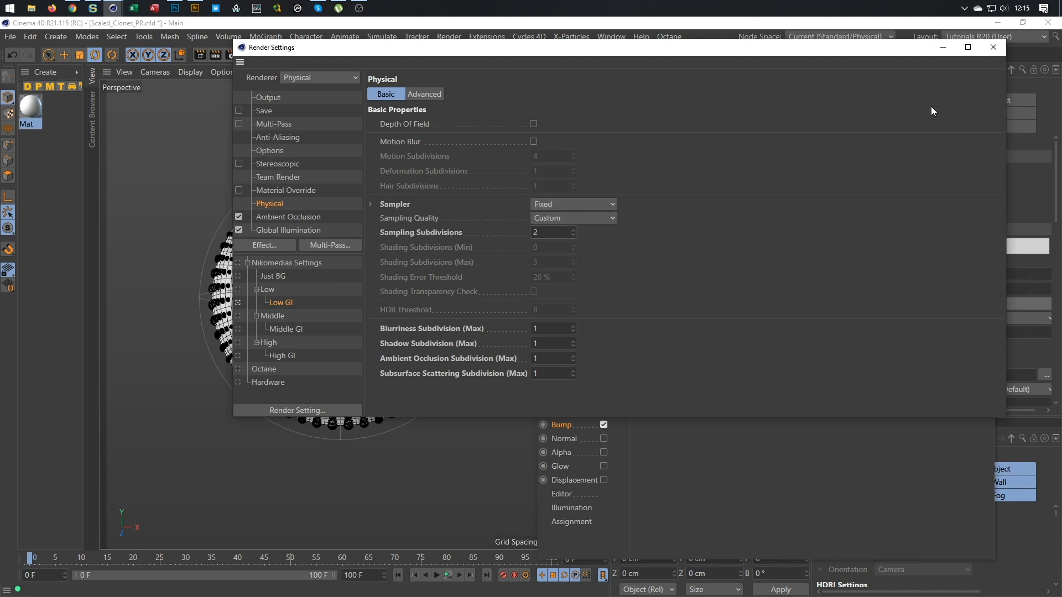
left_click(994, 47)
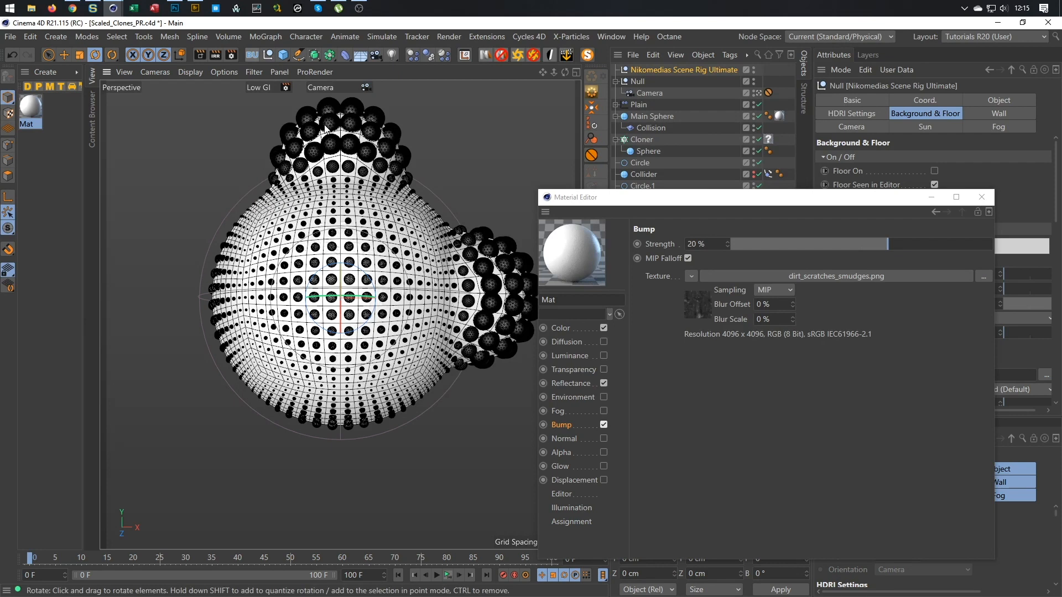
key("ctrl+r")
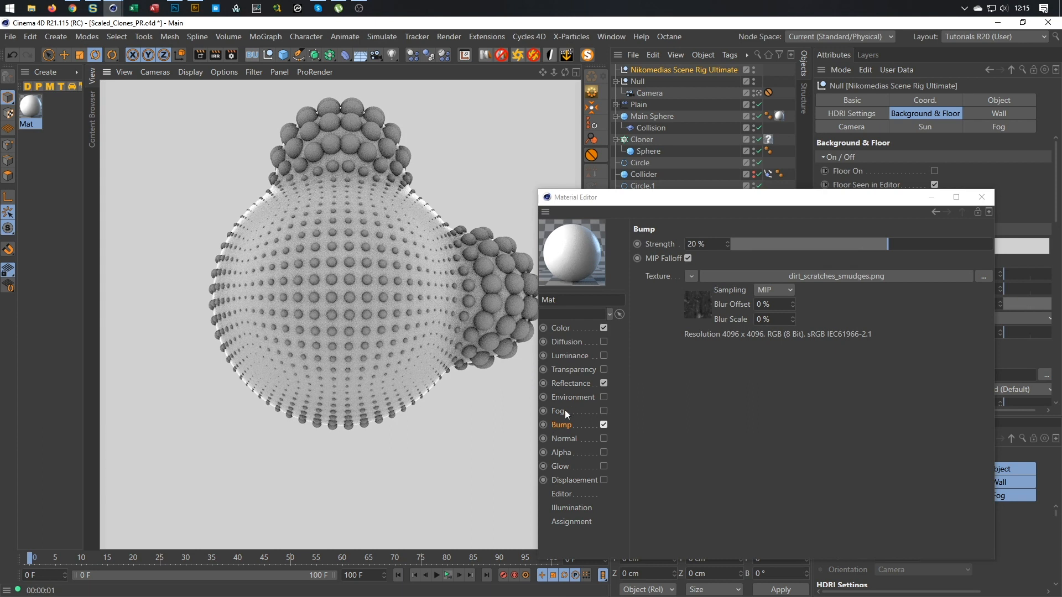
Rename the white material as Main Sphere and save the project
double_click(28, 122)
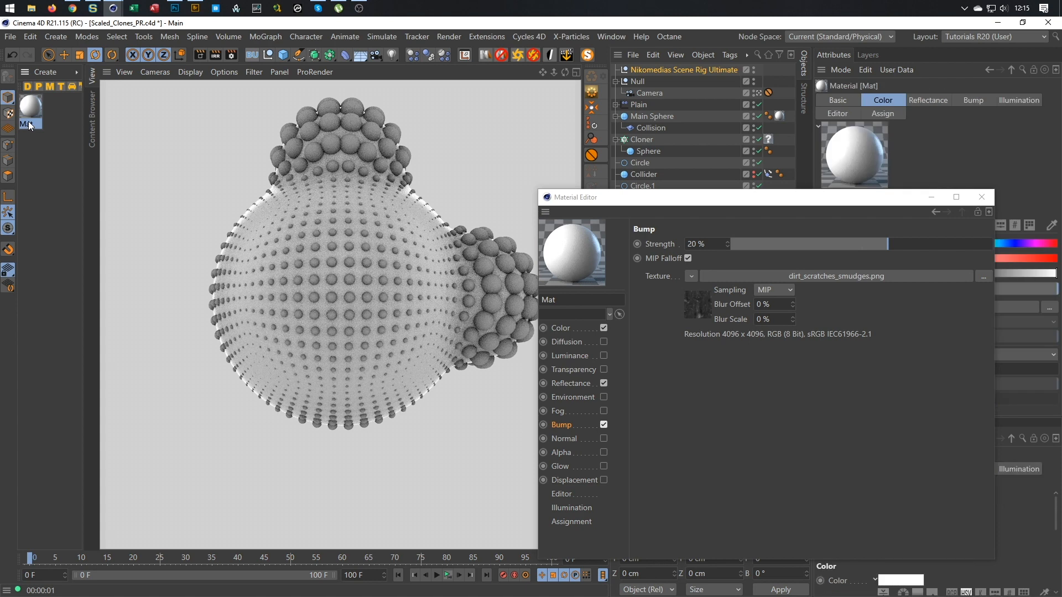
type("Main Sphere")
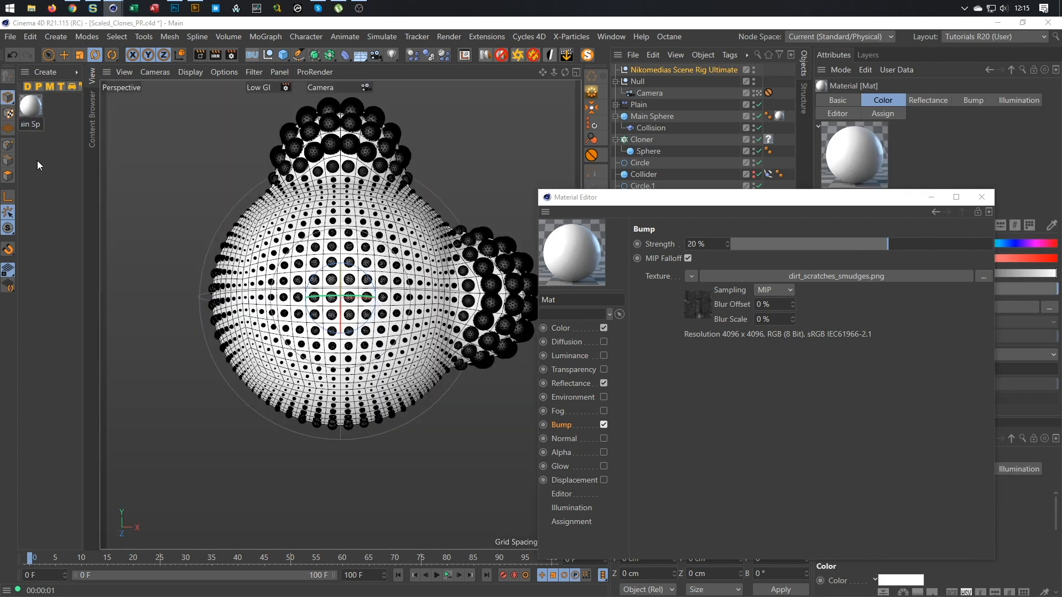
key("Return")
key("ctrl+s")
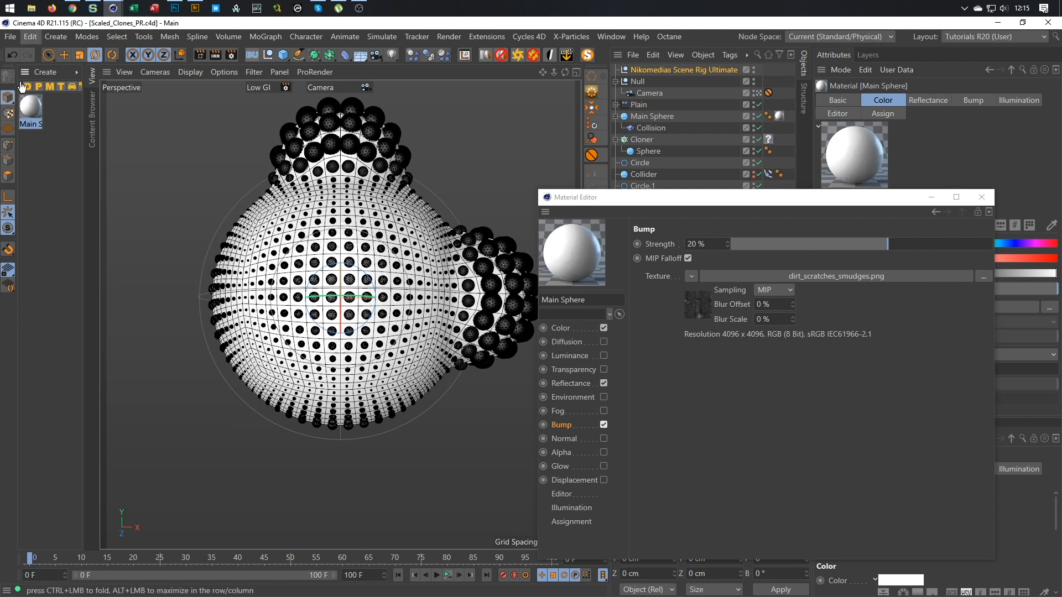
Duplicate the Main Sphere material as Clones and assign it to the Cloner in place of its missing material
left_click_drag(72, 100, 67, 136, "ctrl")
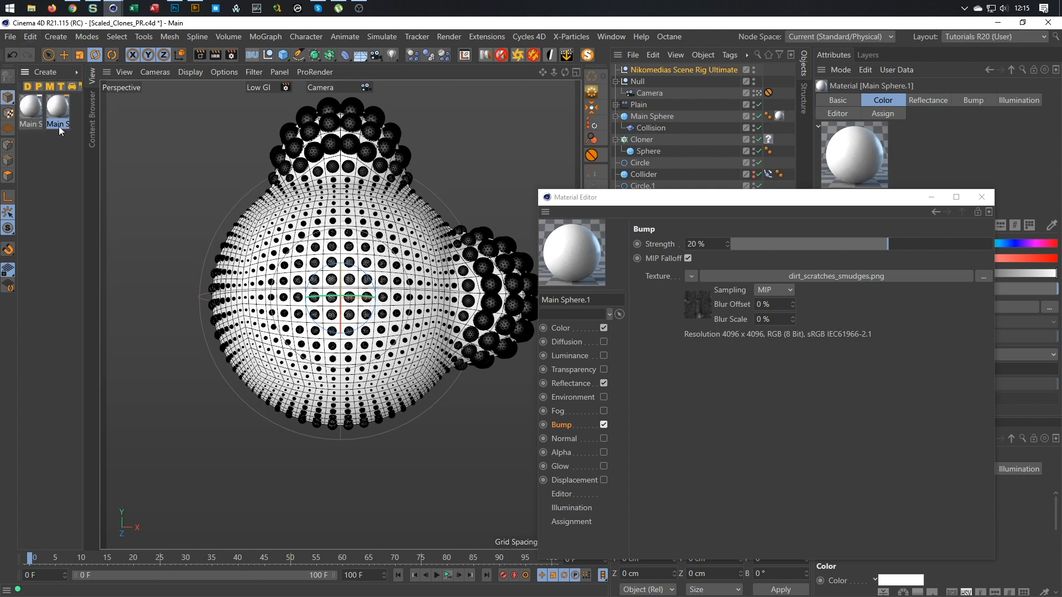
double_click(58, 127)
type("Clones")
key("Return")
left_click_drag(827, 202, 351, 182)
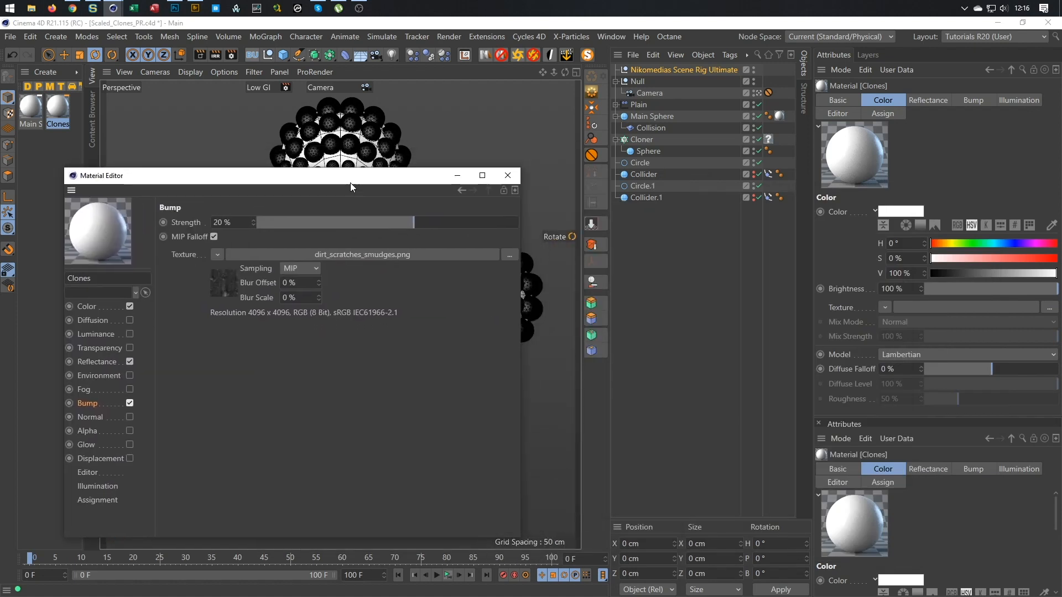
left_click_drag(595, 214, 768, 139)
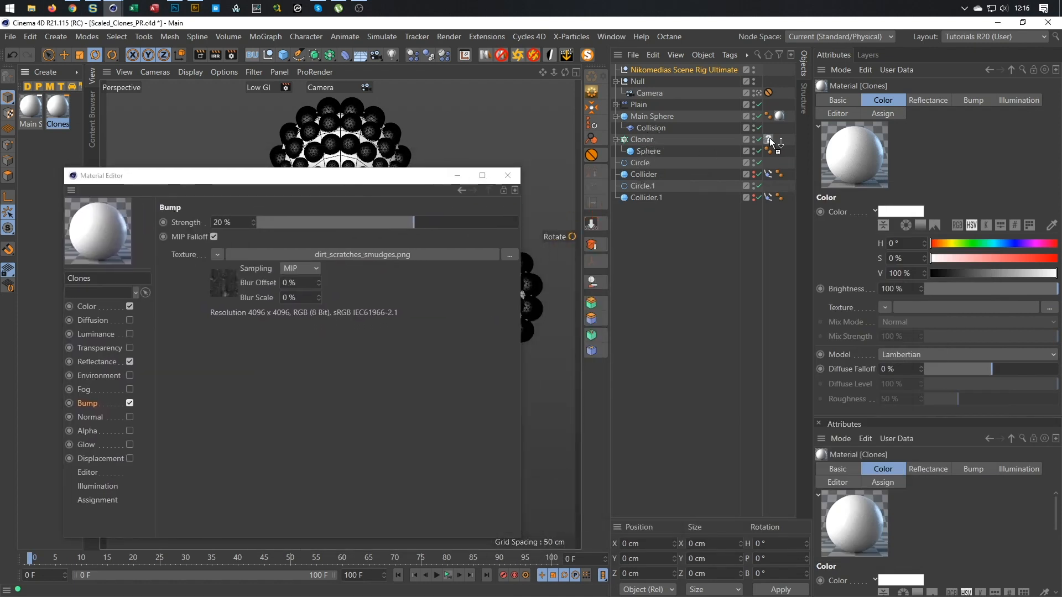
left_click_drag(402, 180, 786, 208)
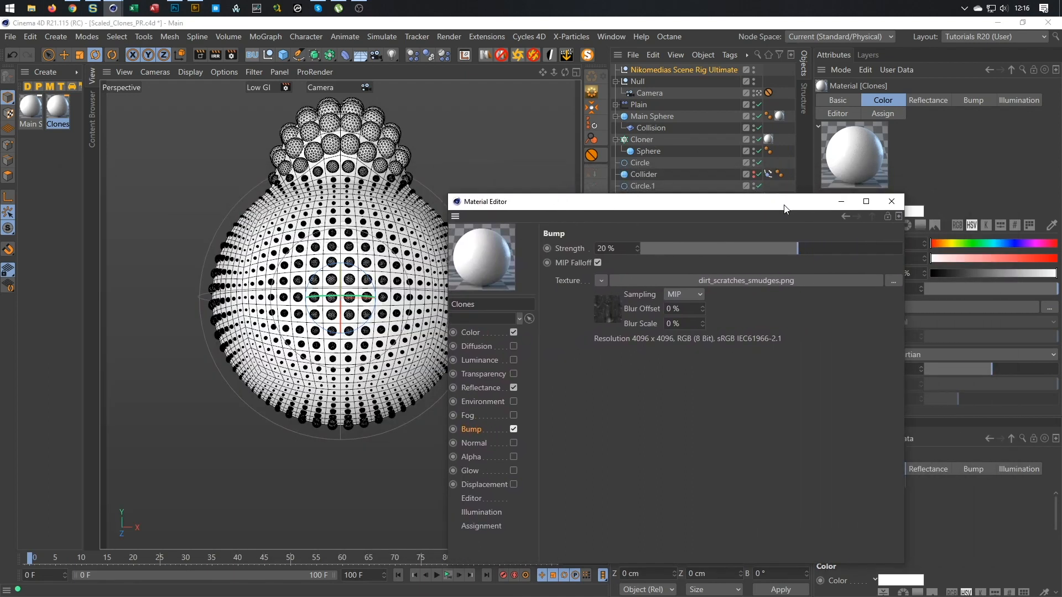
Duplicate the Clones material and rename the copy as Gold
left_click(65, 119)
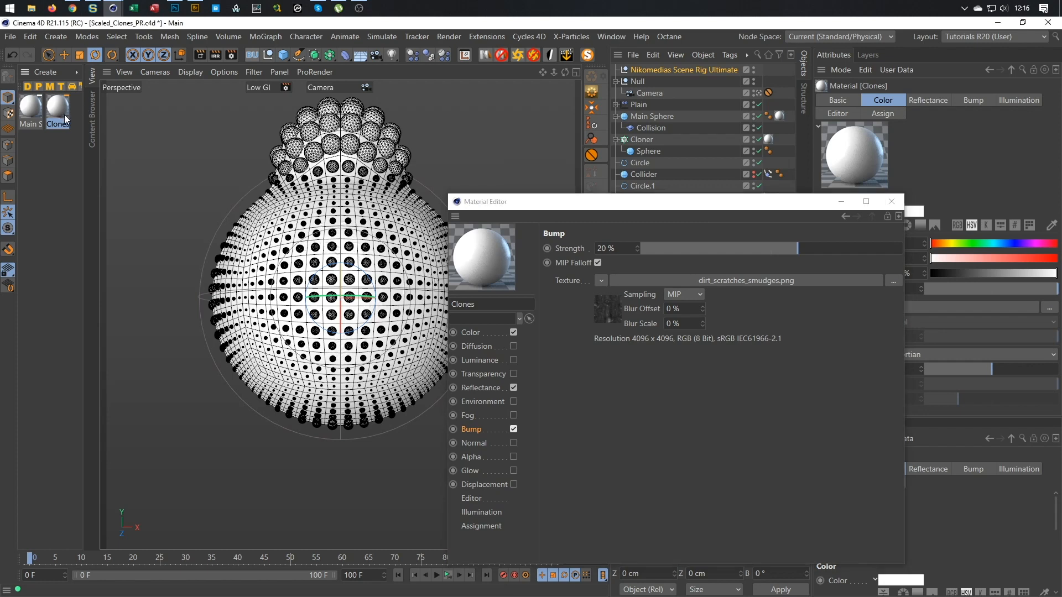
left_click_drag(59, 108, 44, 181, "ctrl")
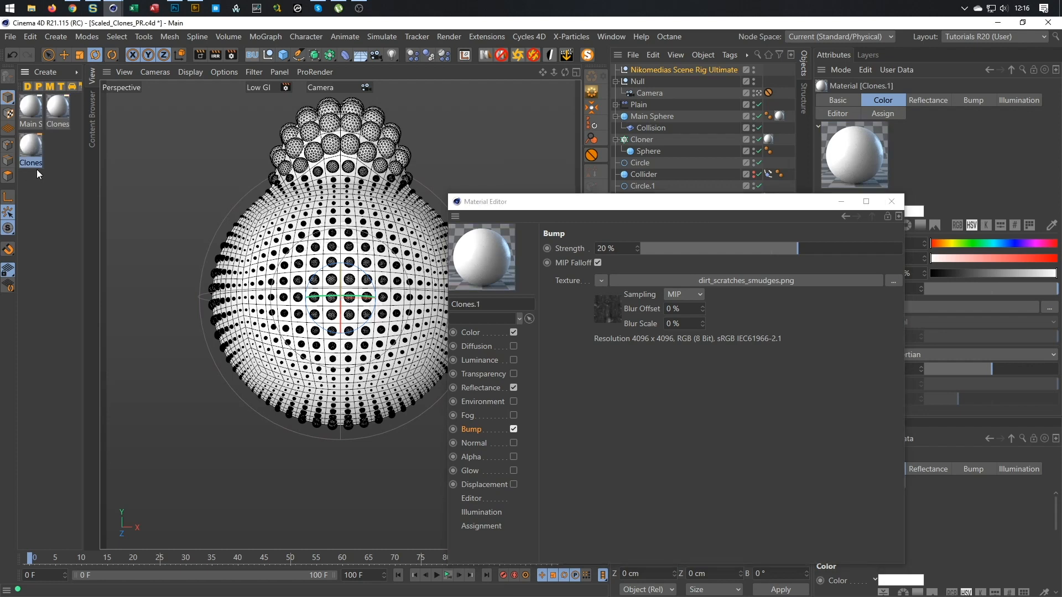
left_click_drag(487, 305, 282, 330)
type("Gold")
key("Return")
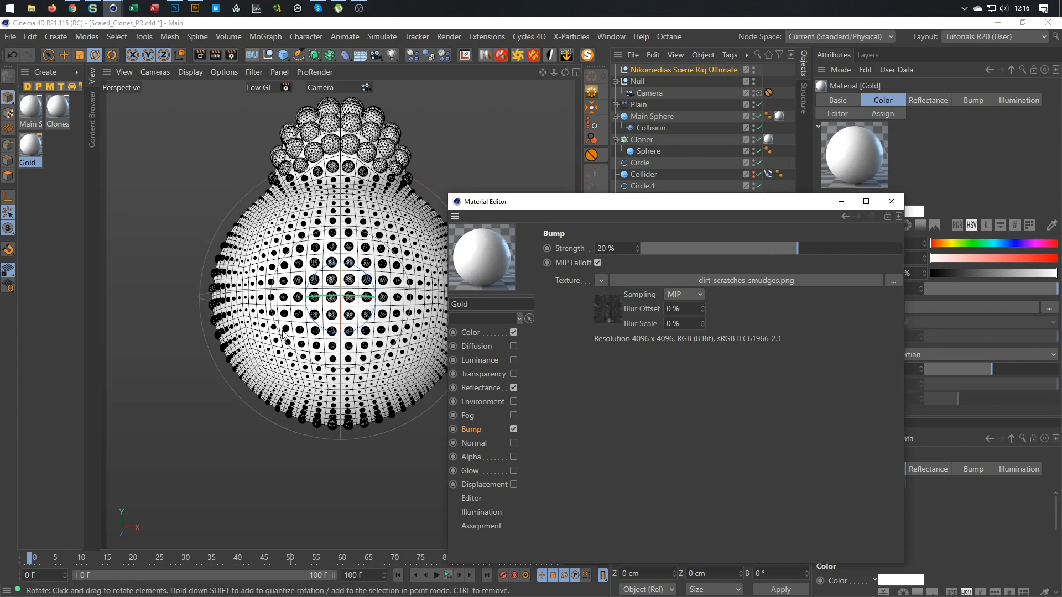
Disable the Gold material's Color channel and set its reflectance layer Fresnel to Conductor with the Gold preset
left_click(514, 332)
left_click(498, 388)
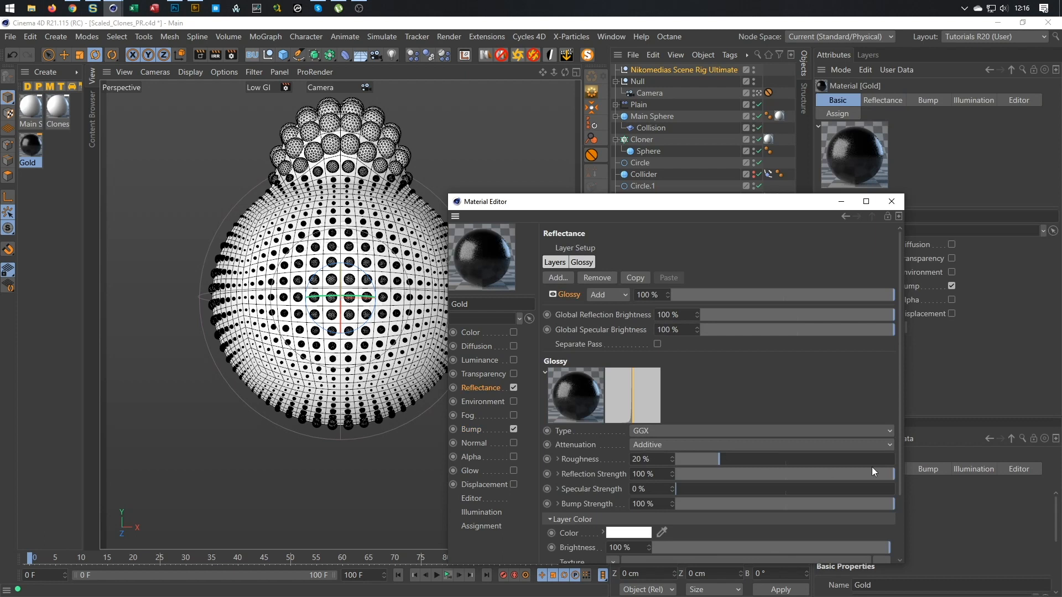
left_click_drag(902, 430, 897, 492)
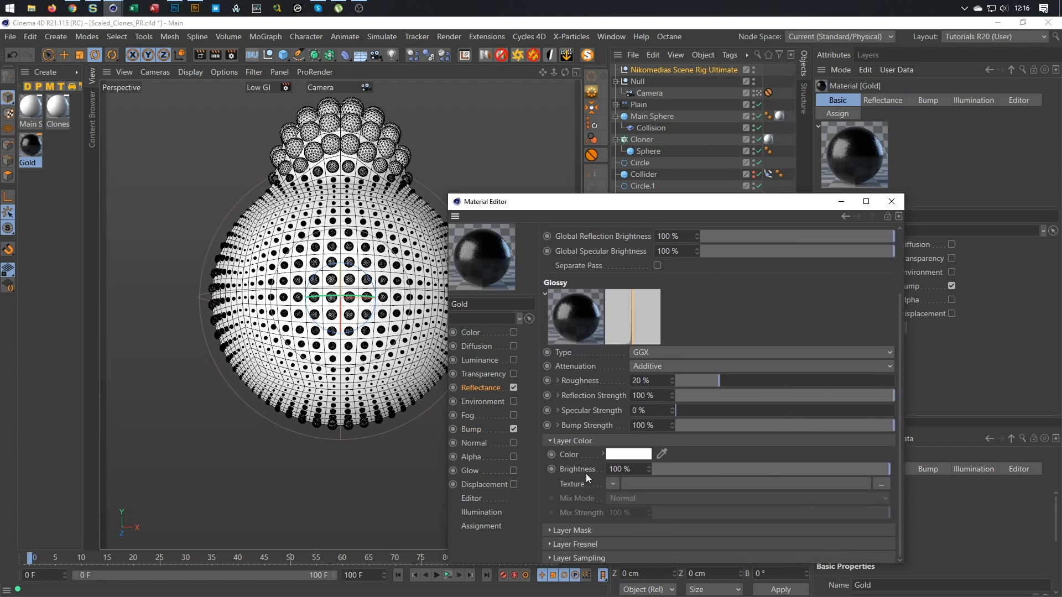
left_click(587, 544)
left_click(627, 554)
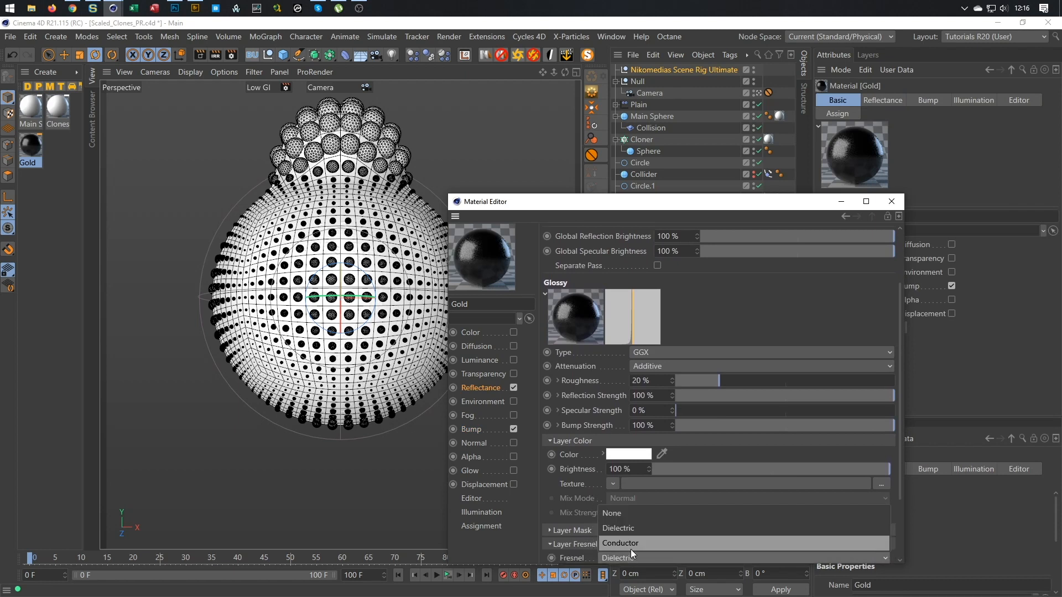
left_click(630, 548)
left_click_drag(900, 408, 901, 473)
left_click(659, 469)
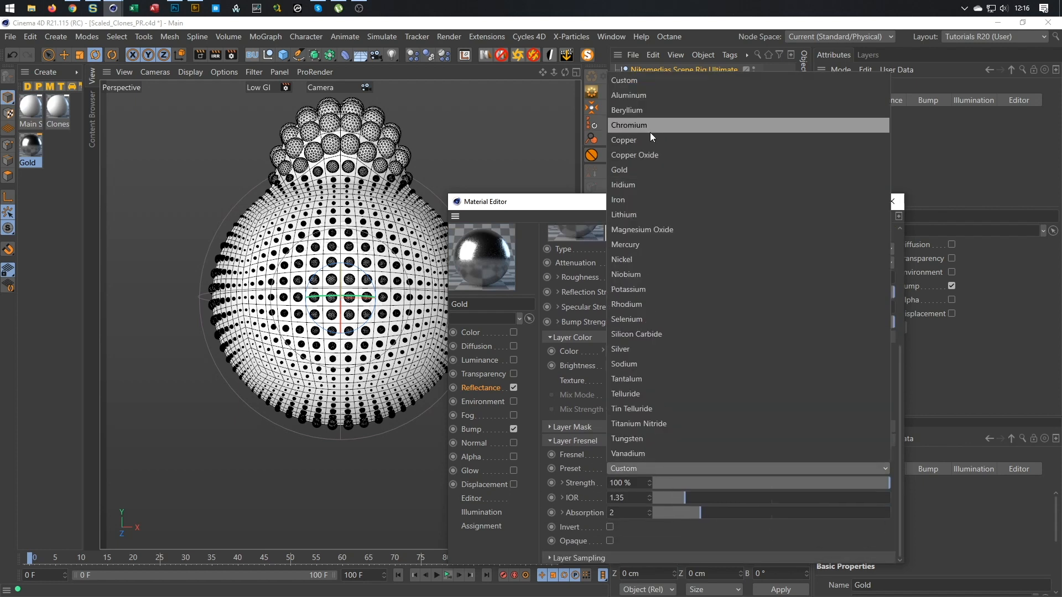
left_click(650, 170)
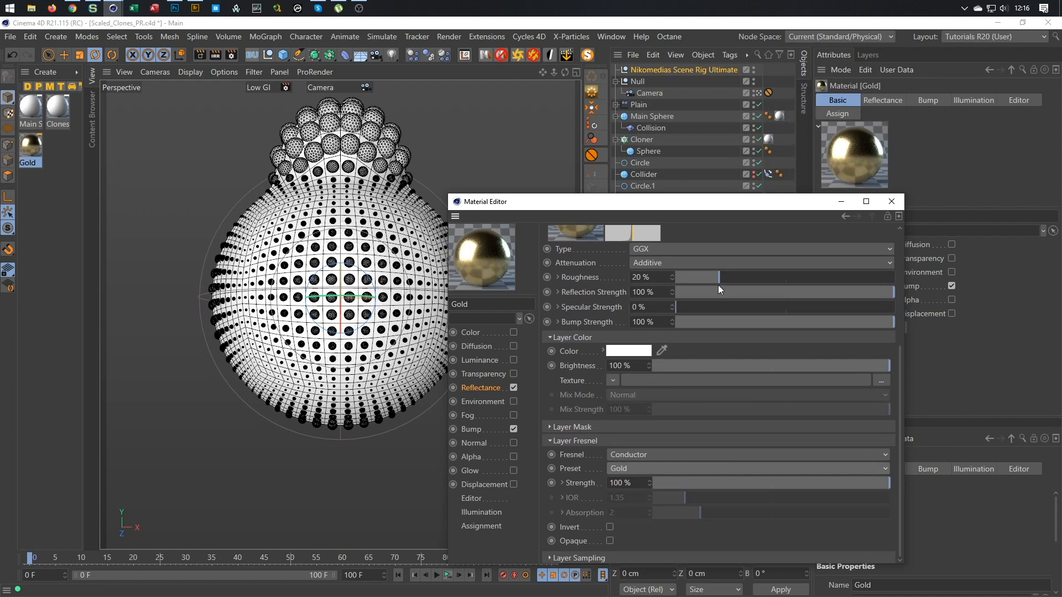
Apply the Gold material to the Cloner in addition to Clones and test-render the view
left_click_drag(788, 205, 587, 215)
left_click_drag(509, 204, 396, 208)
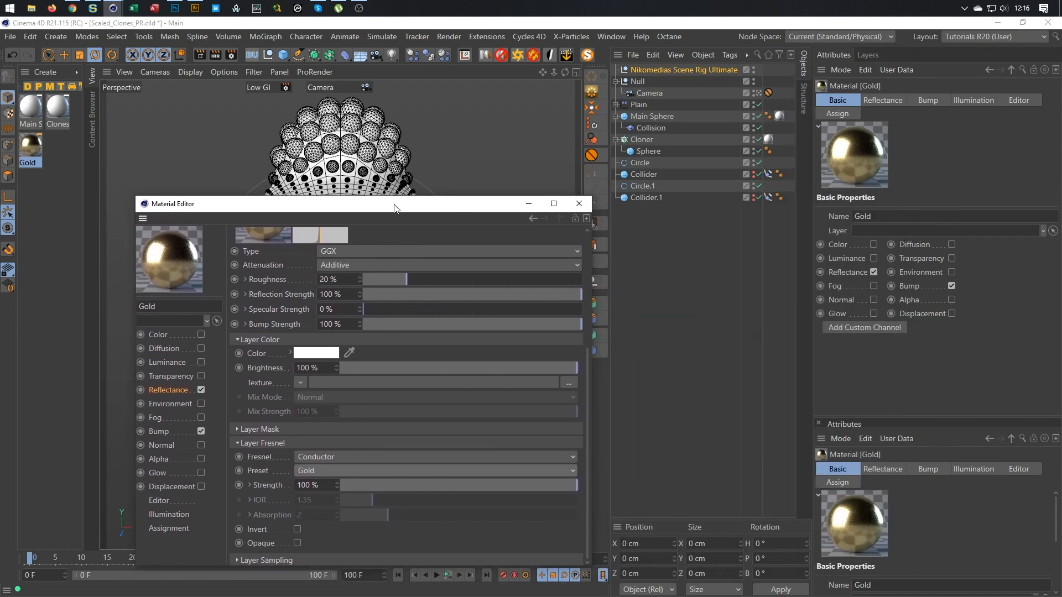
left_click_drag(29, 143, 642, 139)
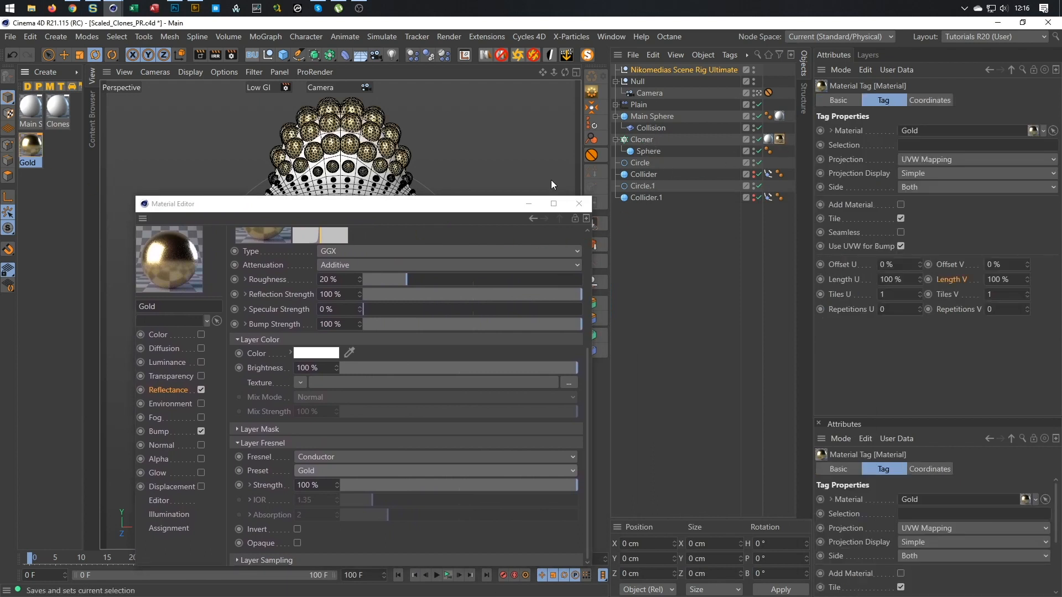
left_click_drag(434, 211, 858, 204)
key("ctrl+r")
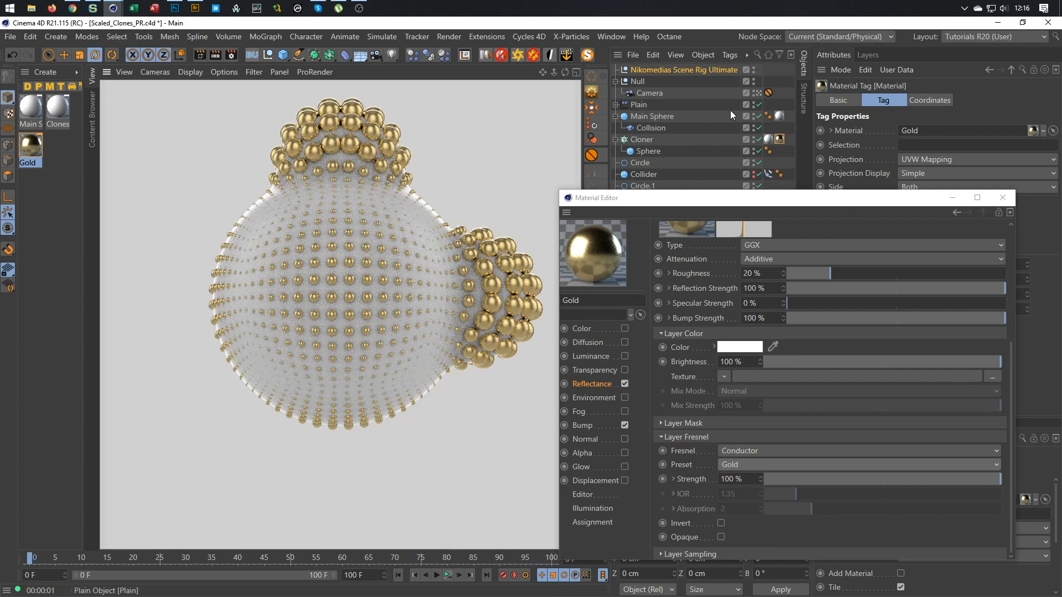
Leave the scene camera and render a close-up of the gold clones to examine their surface
left_click(758, 92)
left_click_drag(489, 223, 232, 244, "alt")
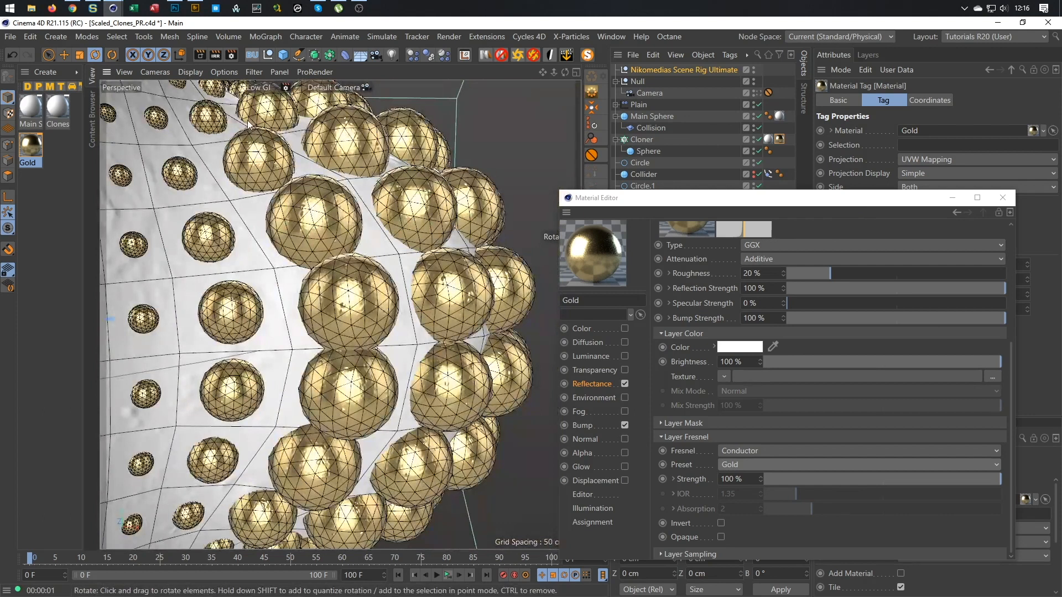
key("ctrl+r")
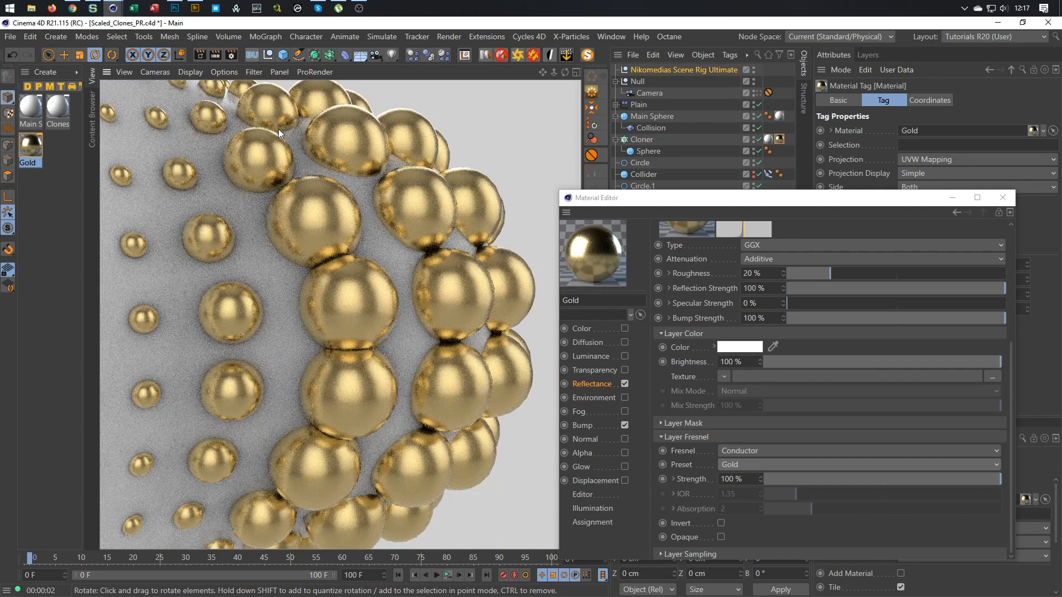
Set the Gold material's bump strength to 100% and render the close-up again
left_click(594, 426)
double_click(730, 244)
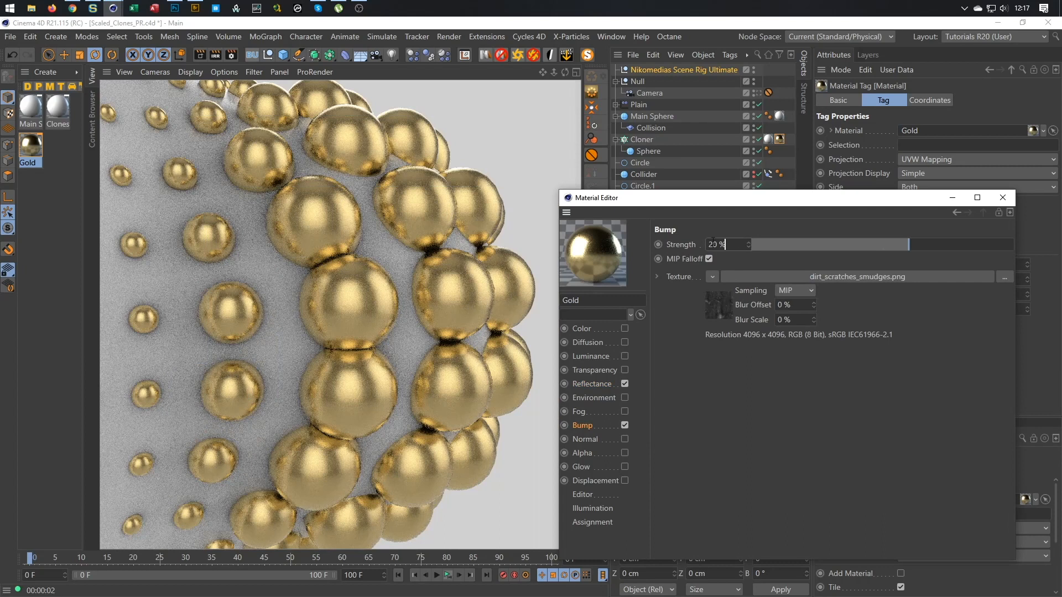
type("100")
key("Return")
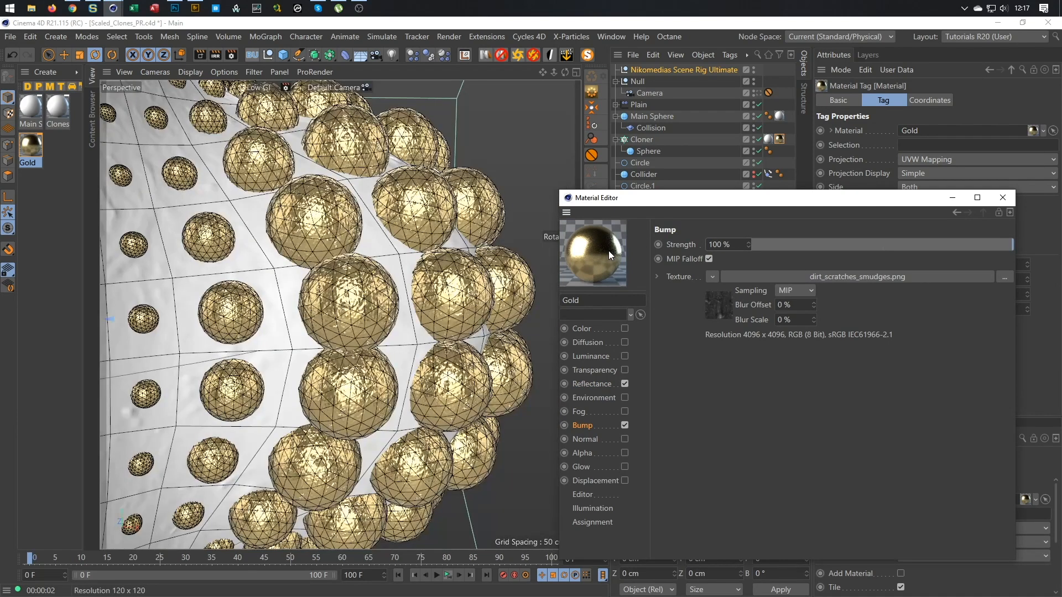
left_click(548, 297)
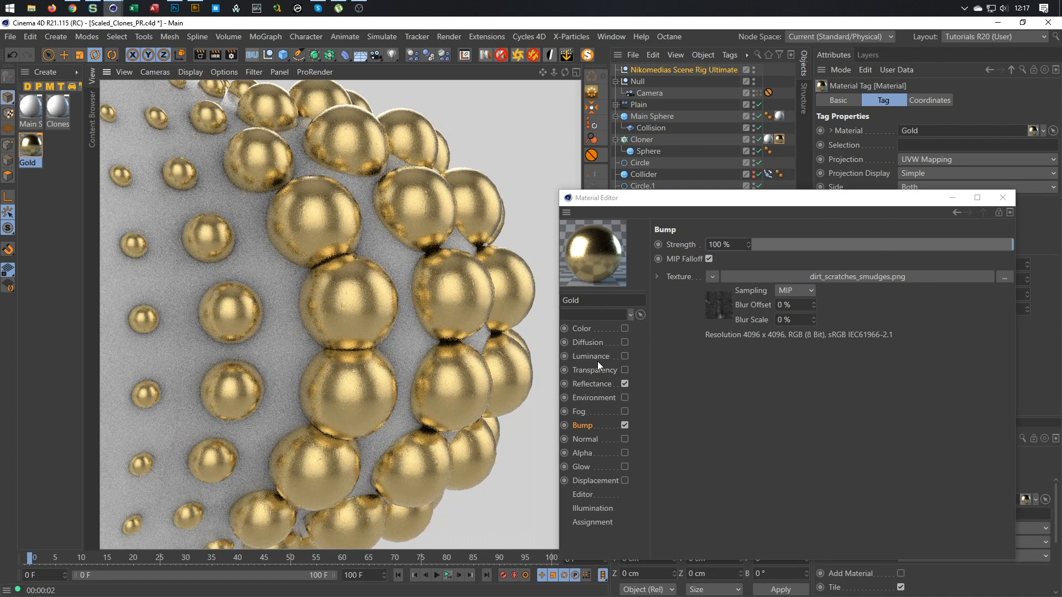
Load dirt_scratches_smudges.png as the roughness texture in the Gold material's Glossy reflectance layer
left_click(590, 384)
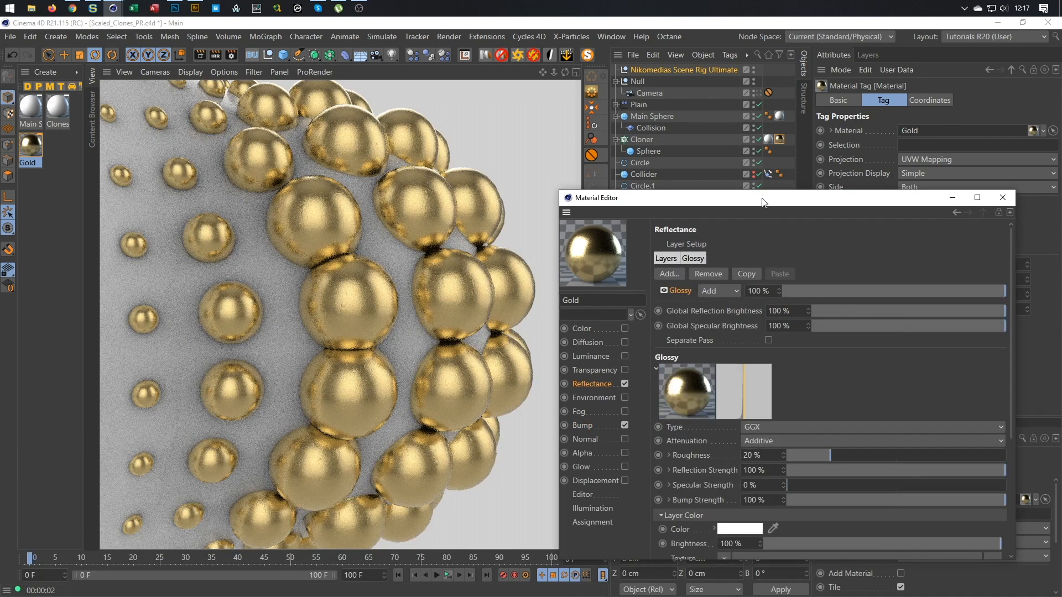
left_click_drag(763, 200, 763, 113)
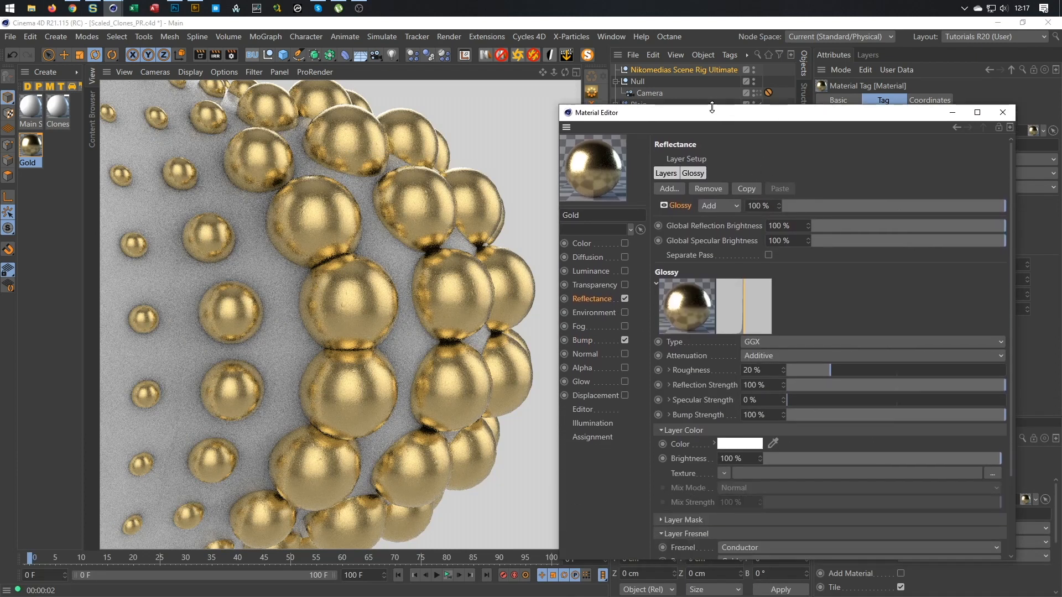
left_click(670, 369)
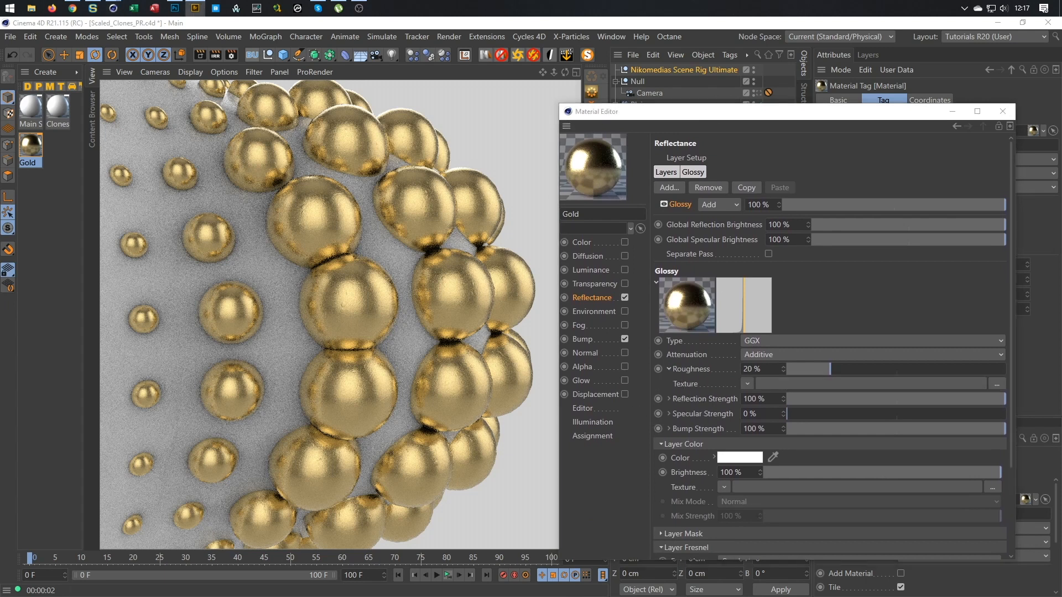
left_click_drag(638, 476, 822, 386)
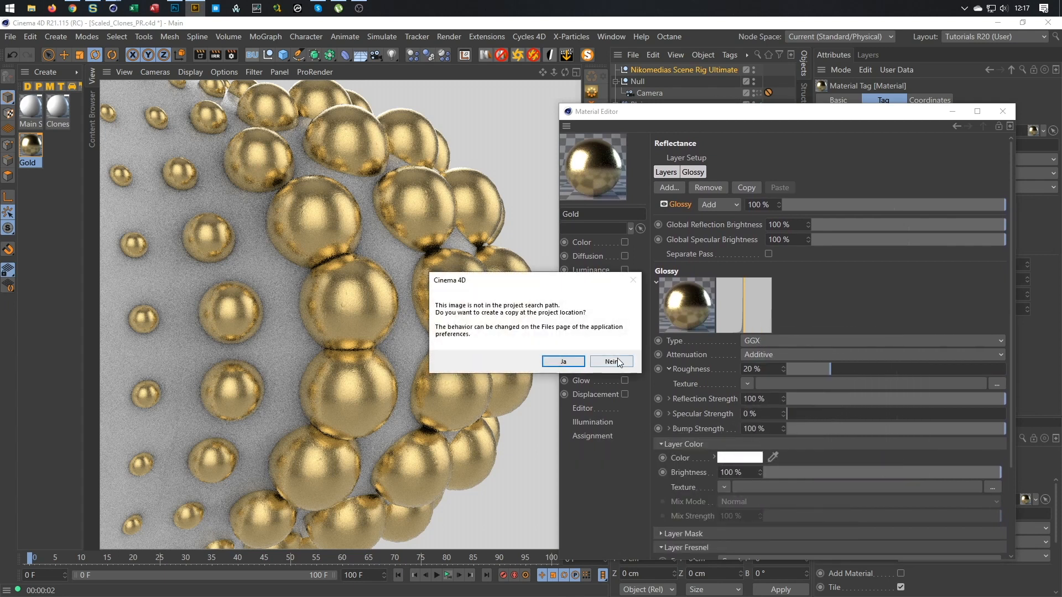
left_click(565, 361)
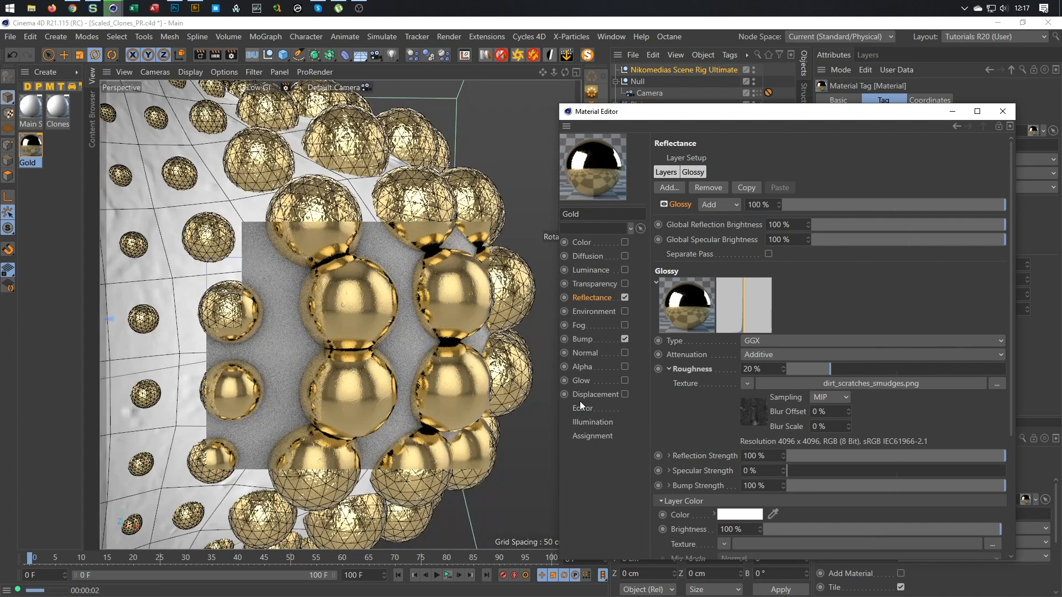
Set the Glossy layer's roughness to 70% and render the close-up
left_click_drag(831, 369, 939, 367)
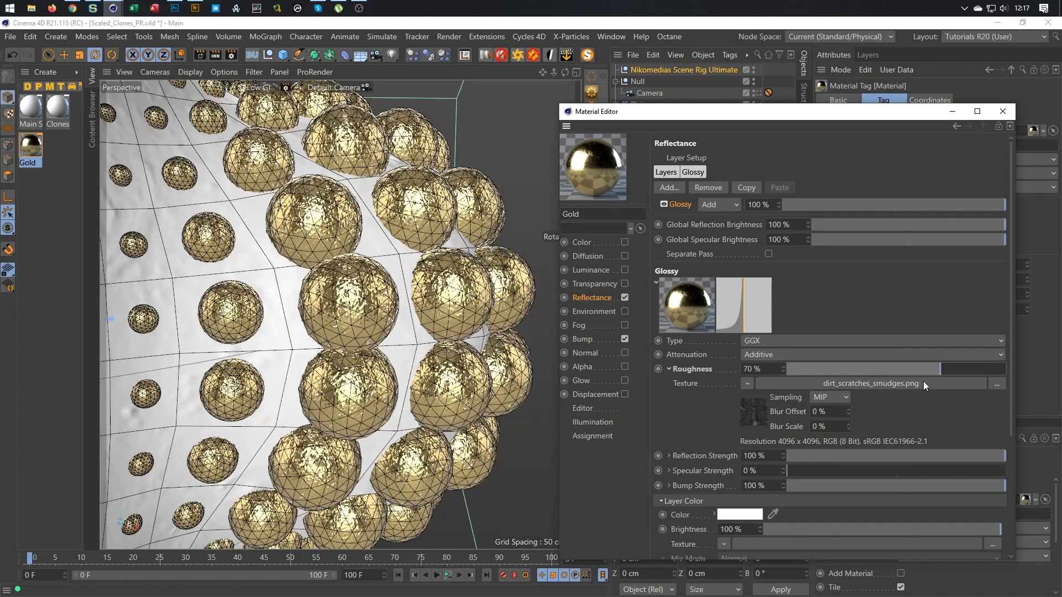
key("ctrl+e")
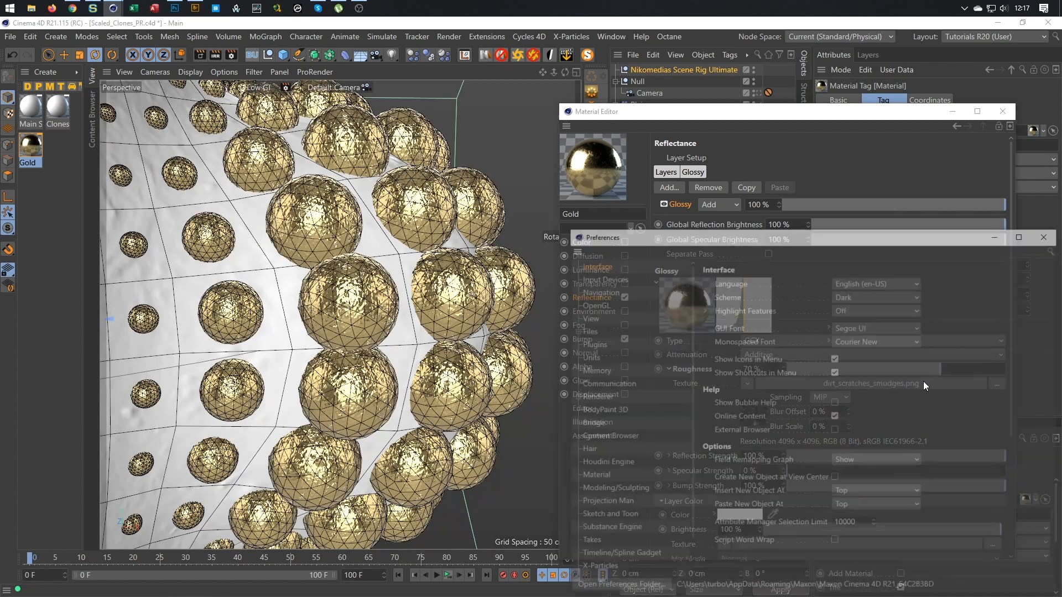
left_click(1047, 237)
left_click(977, 315)
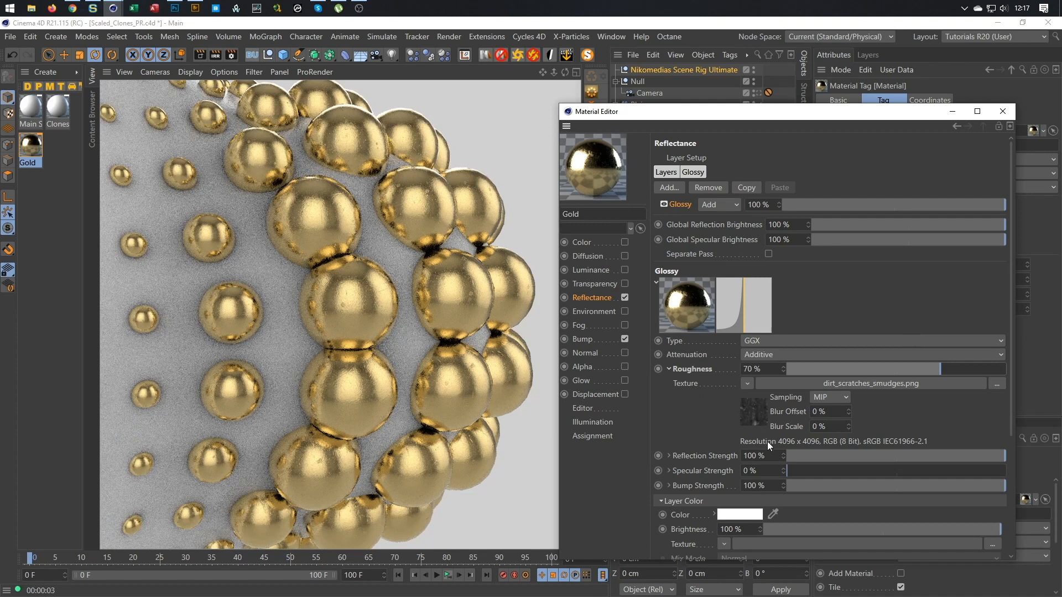
mouse_move(761, 121)
left_mouse_down()
mouse_move(566, 92)
mouse_move(753, 132)
left_mouse_up()
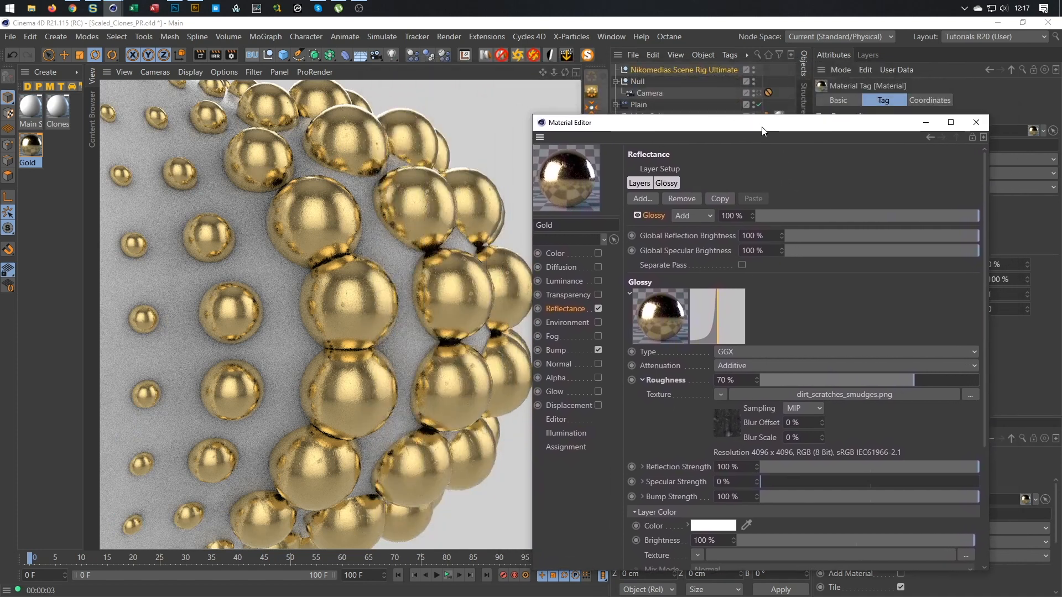
Enable the Gold material's Diffusion channel with the dirt_scratches_smudges.png texture and let it affect reflection
left_click(599, 267)
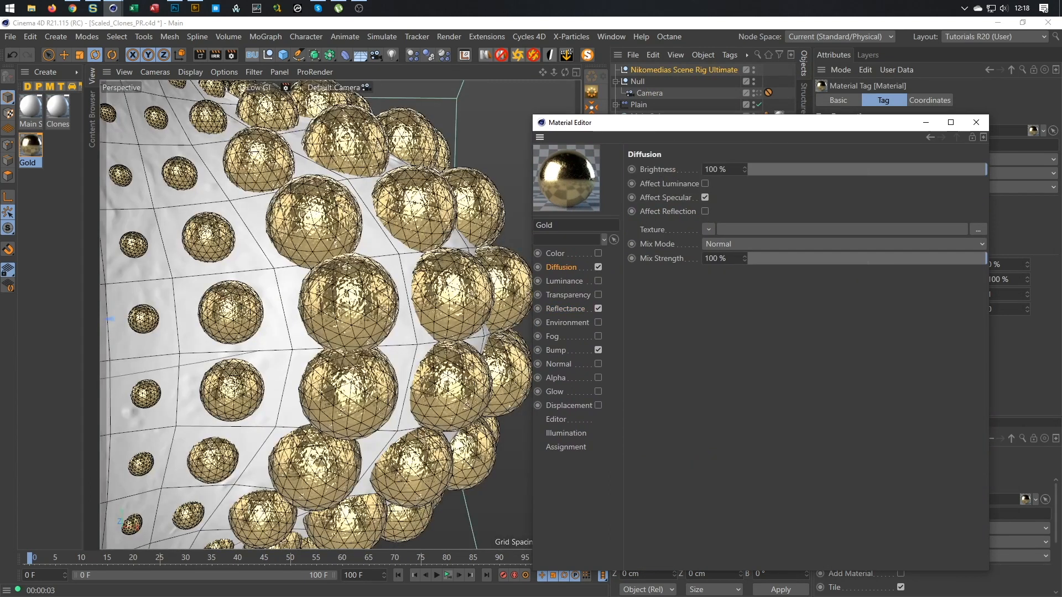
left_click_drag(390, 365, 792, 235)
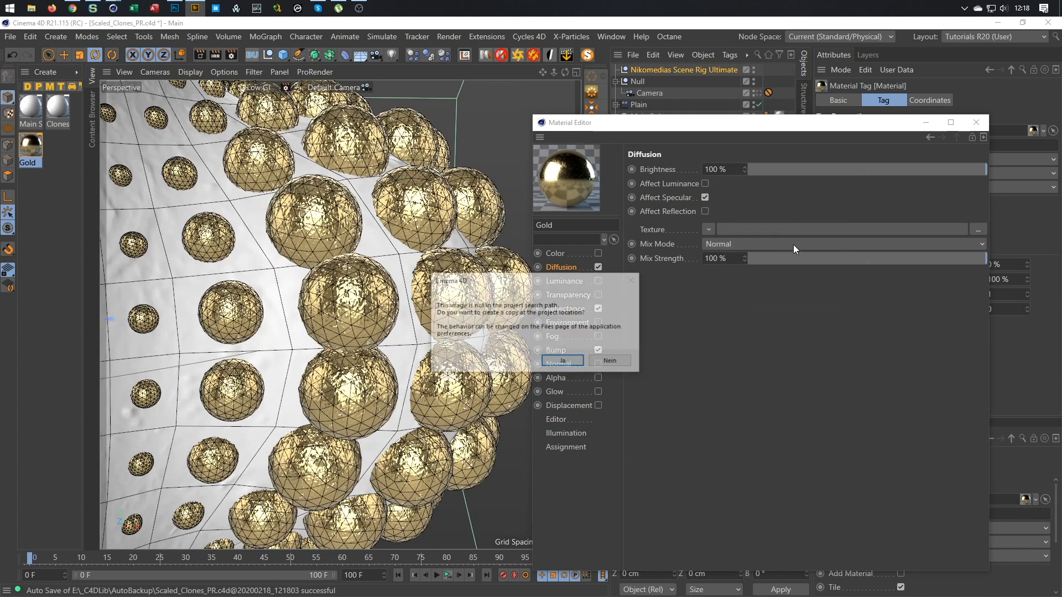
left_click(570, 363)
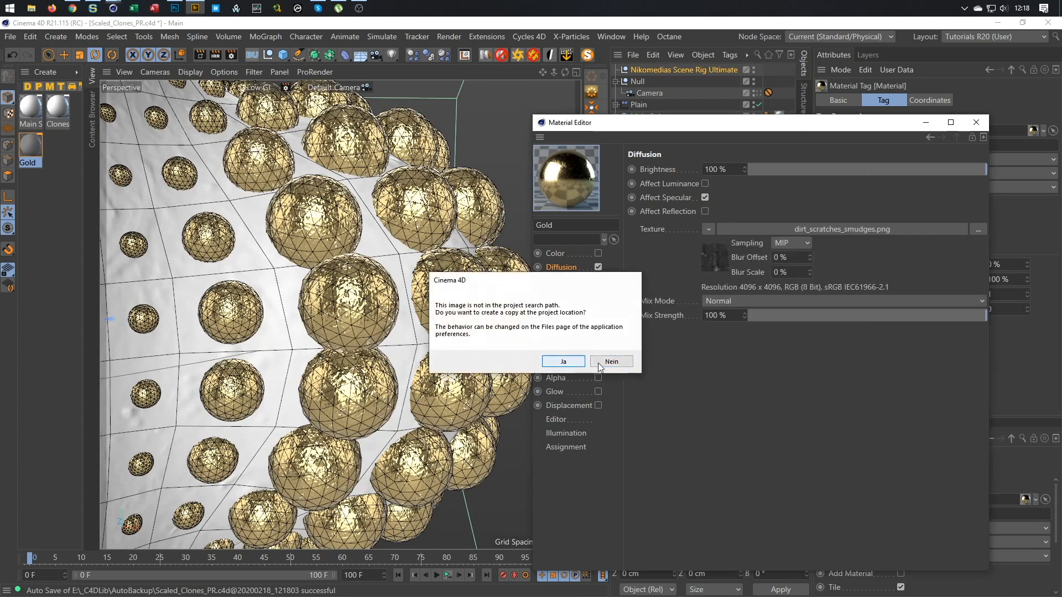
left_click(705, 212)
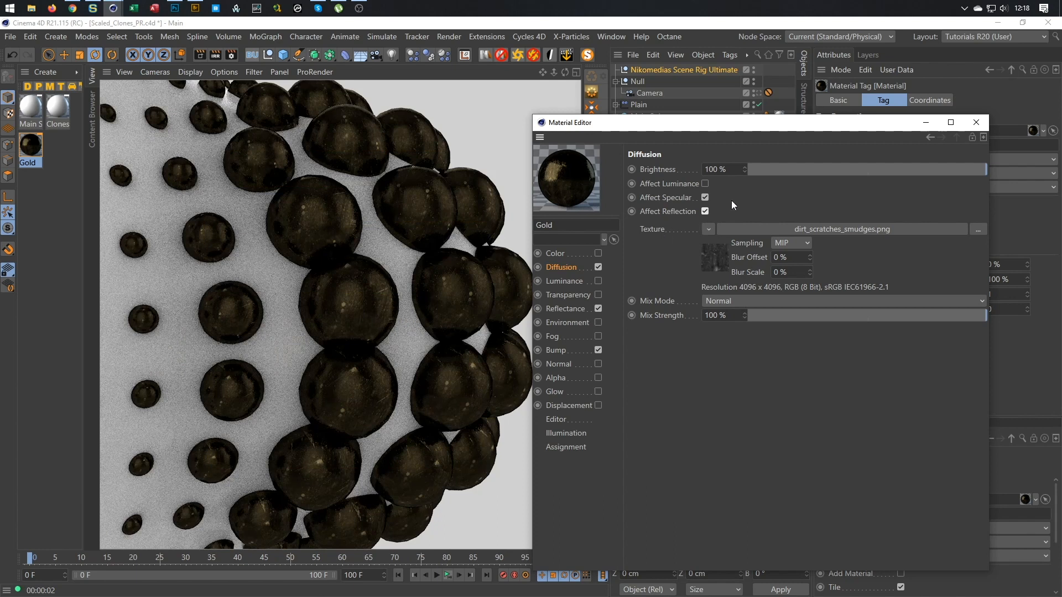
Try a brightness of 20% for the Gold material's Diffusion channel
double_click(735, 173)
type("20")
key("Return")
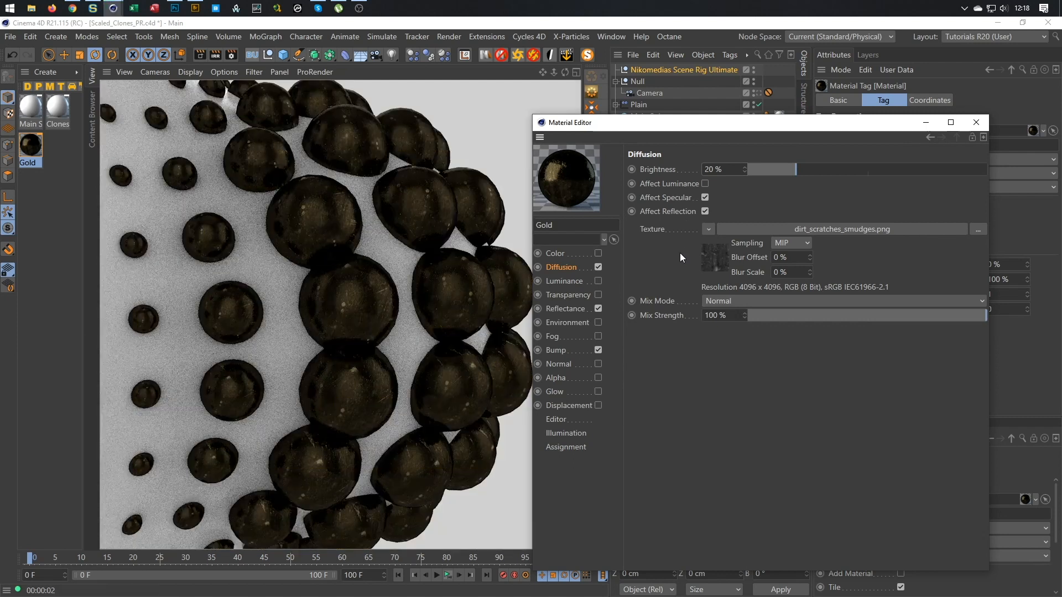
Invert the Diffusion texture by setting its black point to 1 and its white point to 0
left_click(722, 260)
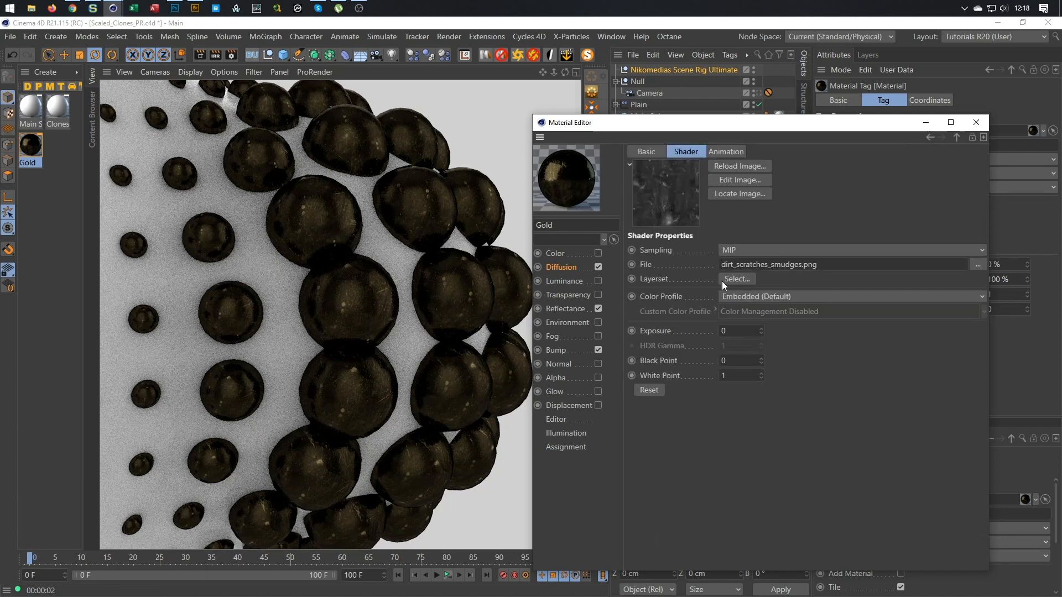
left_click_drag(732, 361, 710, 363)
type("1")
key("Tab")
type("0")
key("Return")
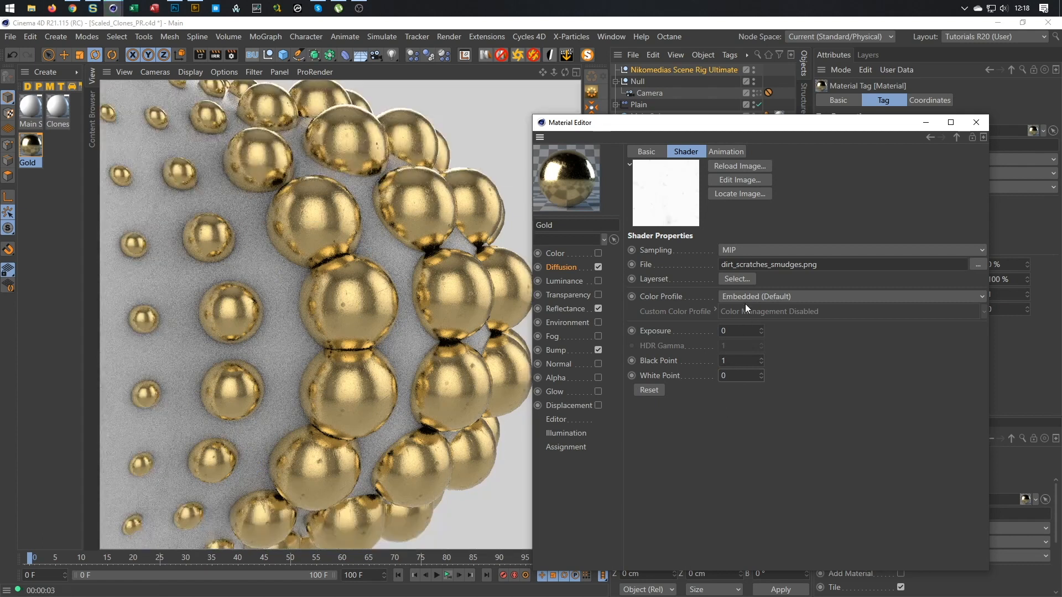
Try a Diffusion brightness of 10% and return it to 100%
left_click(559, 266)
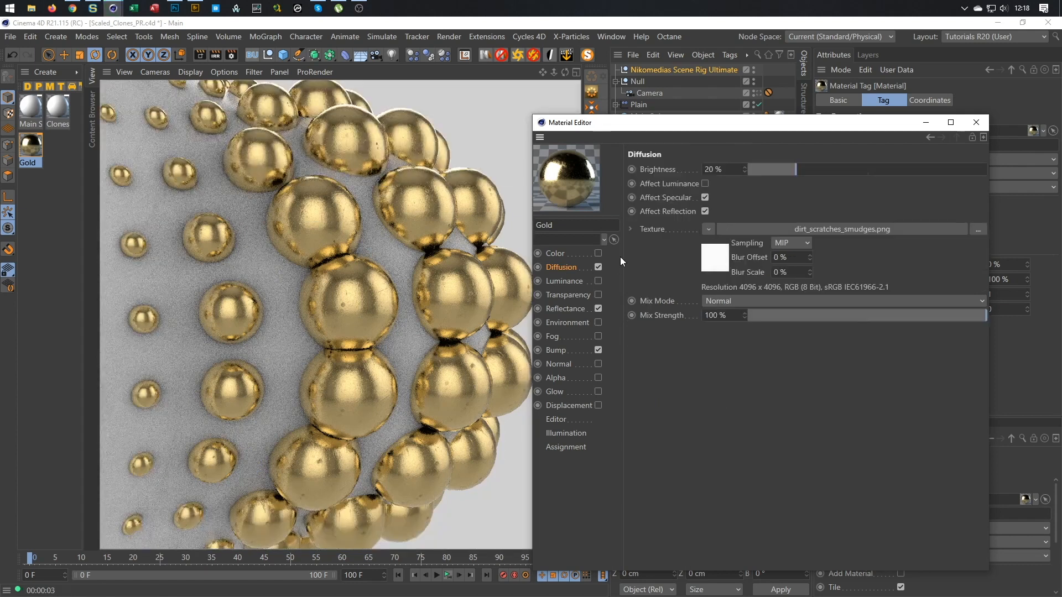
double_click(725, 169)
type("10")
key("Return")
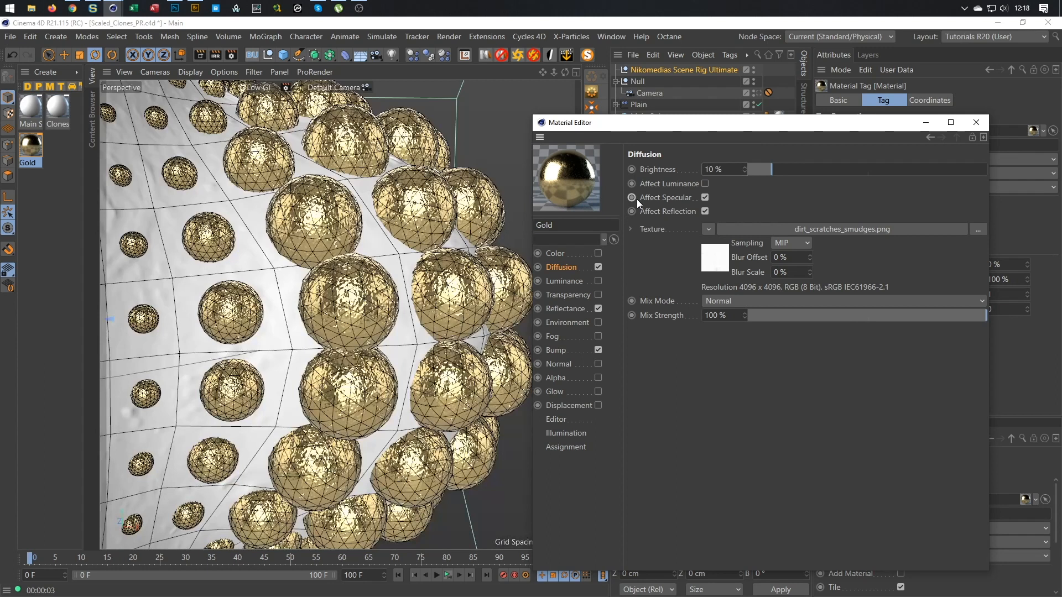
left_click_drag(721, 169, 631, 188)
type("100")
key("Return")
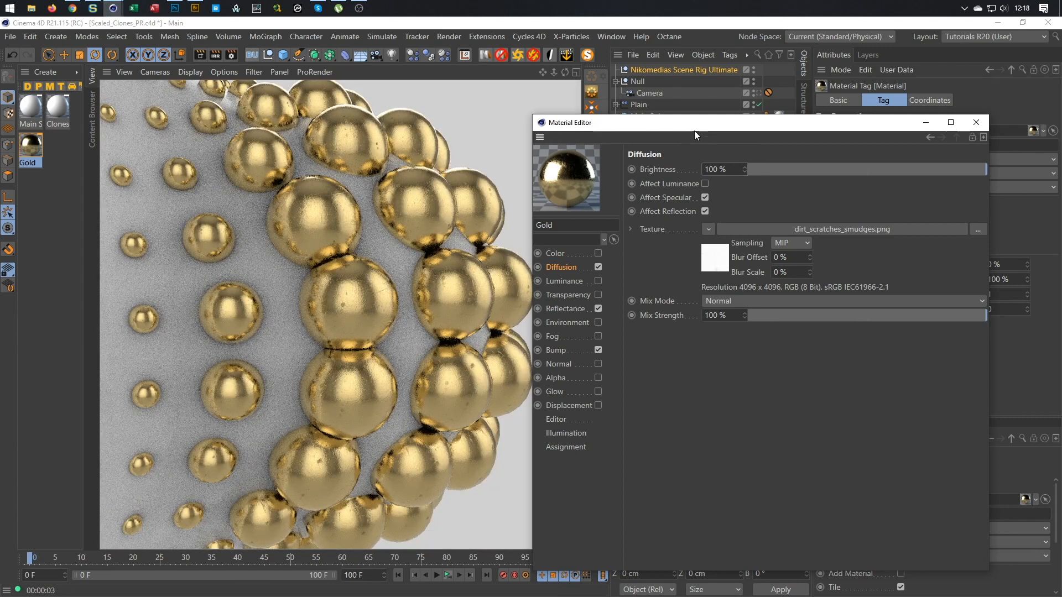
Try Spherical projection on the Cloner's Gold material tag and render the close-up
left_click_drag(710, 123, 400, 86)
left_click(780, 141)
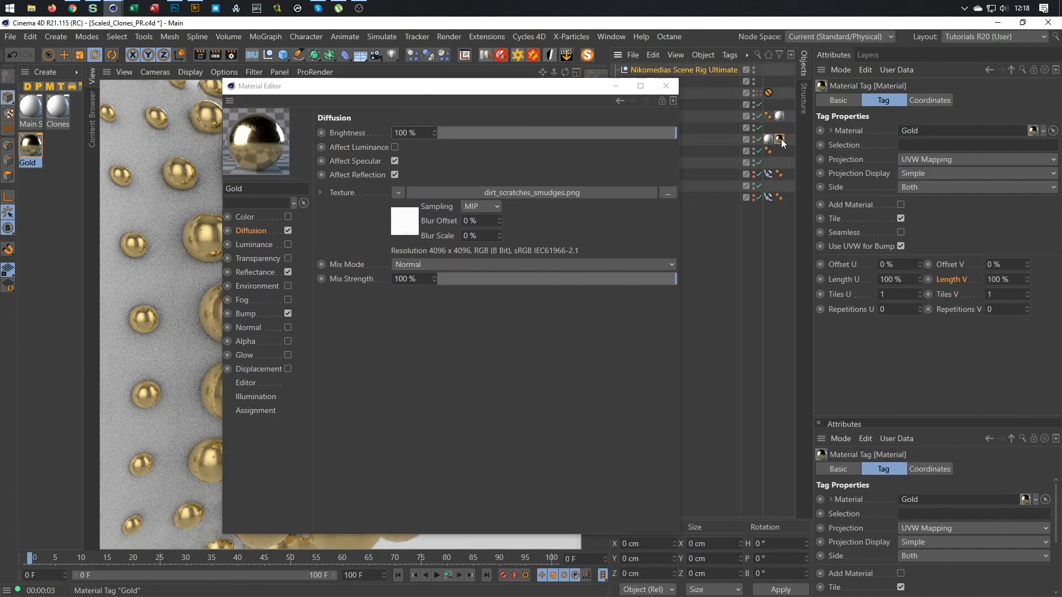
left_click(945, 161)
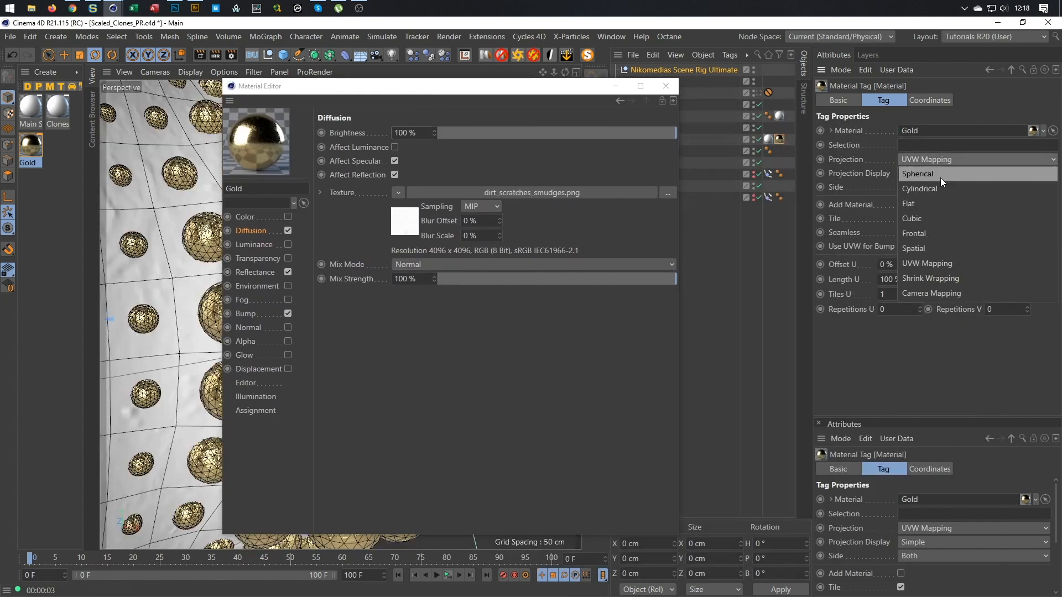
left_click(940, 173)
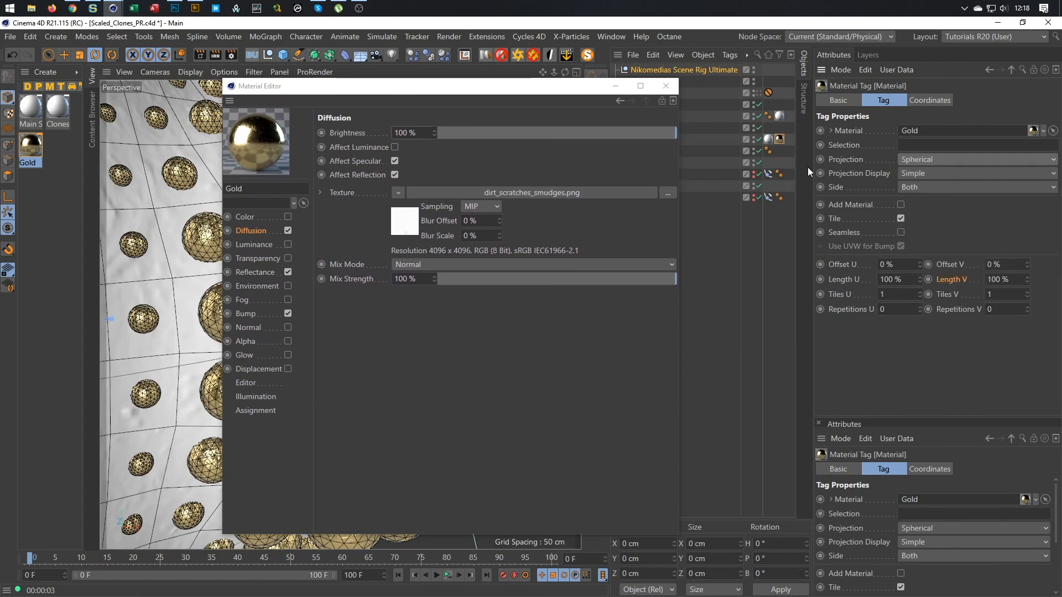
left_click(503, 81)
left_click_drag(502, 83, 820, 115)
key("ctrl+r")
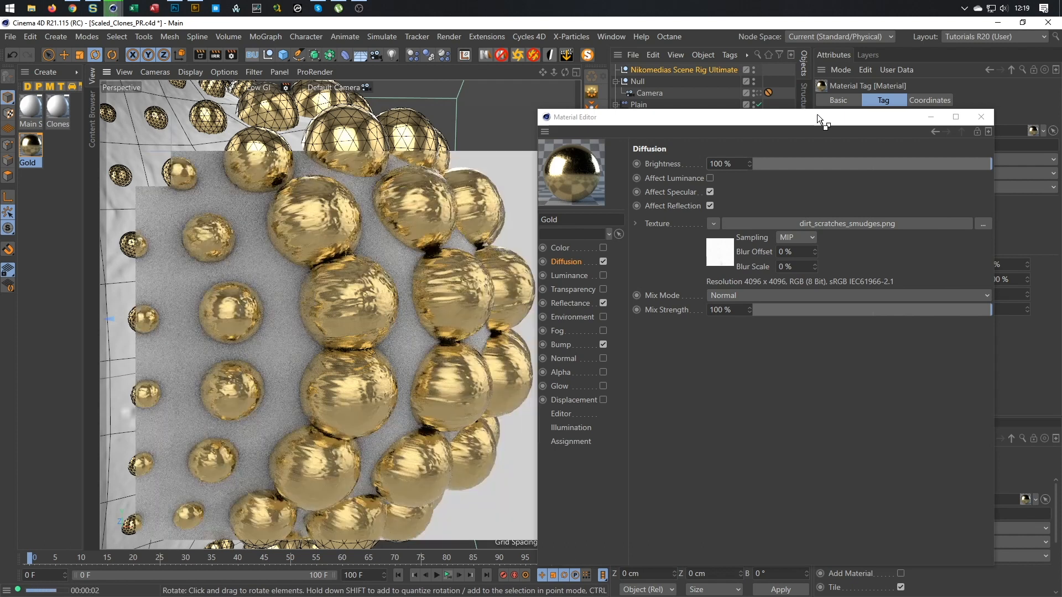
mouse_move(827, 121)
left_mouse_down()
mouse_move(549, 99)
mouse_move(901, 176)
mouse_move(615, 140)
mouse_move(826, 131)
mouse_move(812, 132)
left_mouse_up()
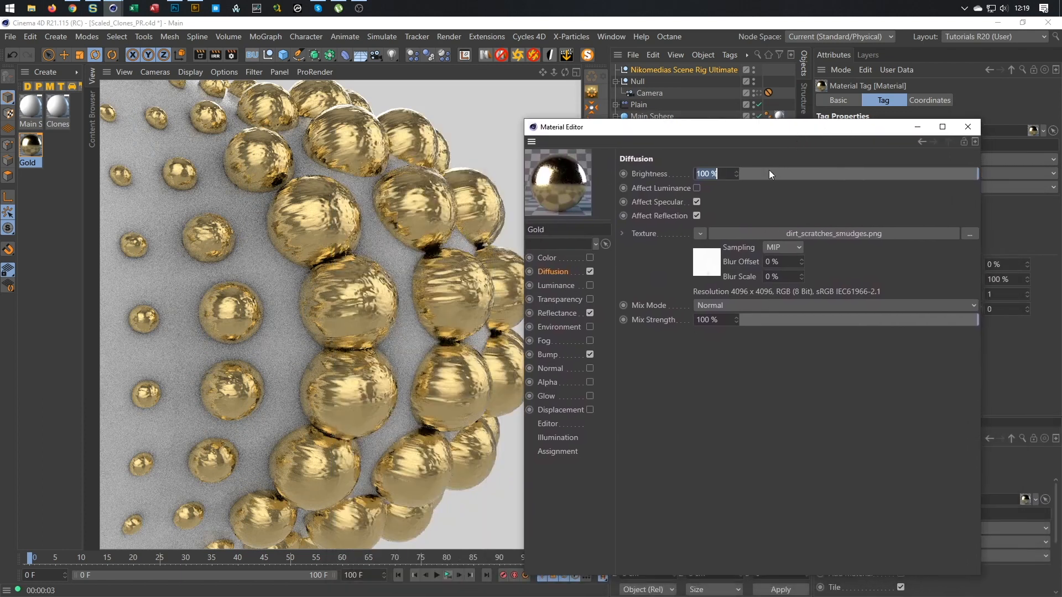
Turn off the Gold material's Diffusion and Bump channels to compare renders, and re-enable Diffusion
left_click(590, 271)
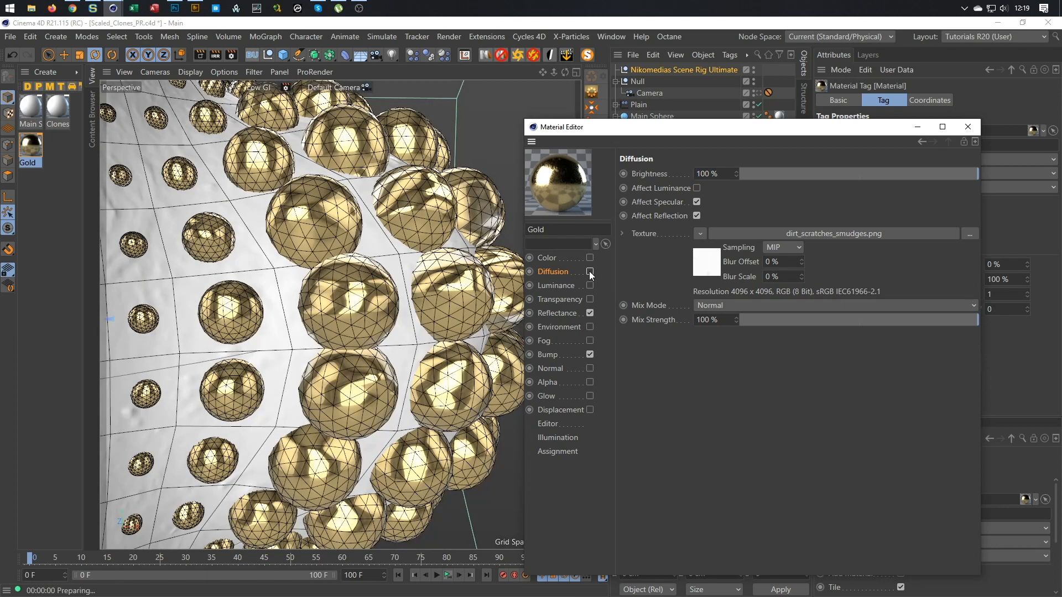
left_click(589, 355)
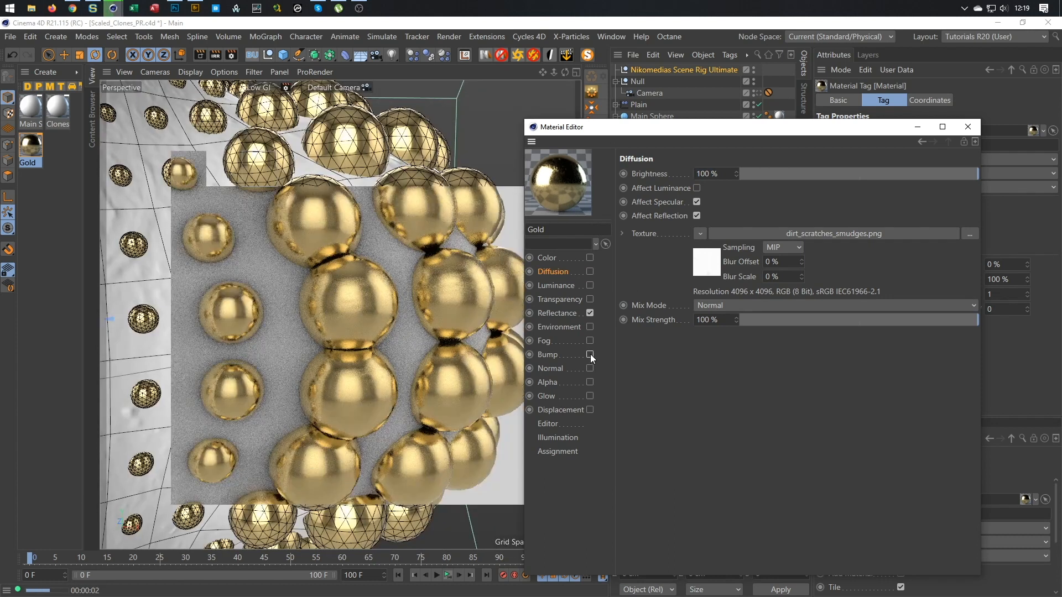
left_click(590, 271)
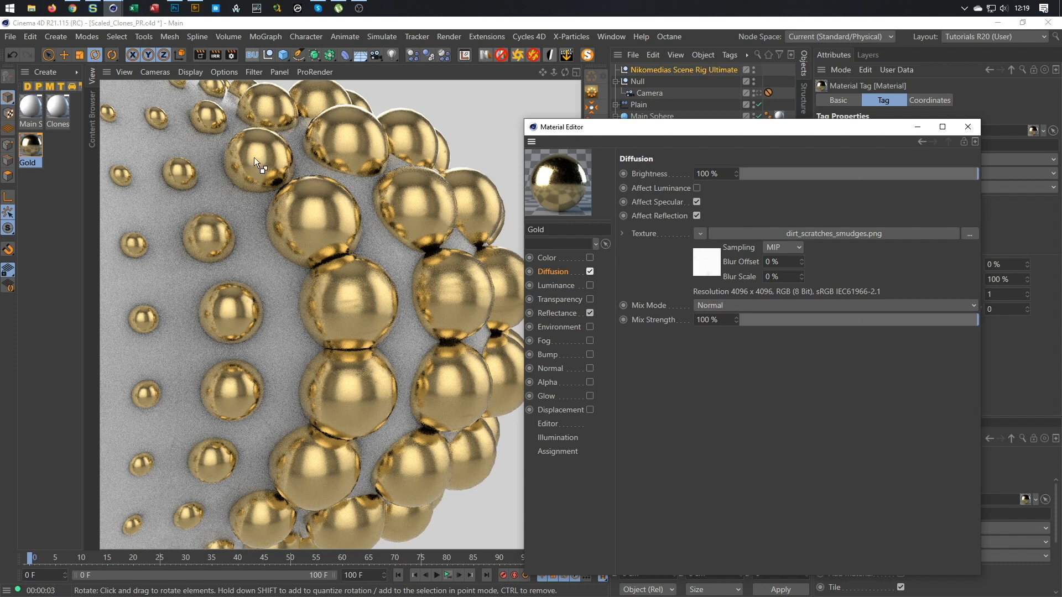
Return the Gold tag's projection to UVW Mapping and re-enable the material's Bump channel
left_click_drag(602, 131, 367, 86)
left_click(918, 160)
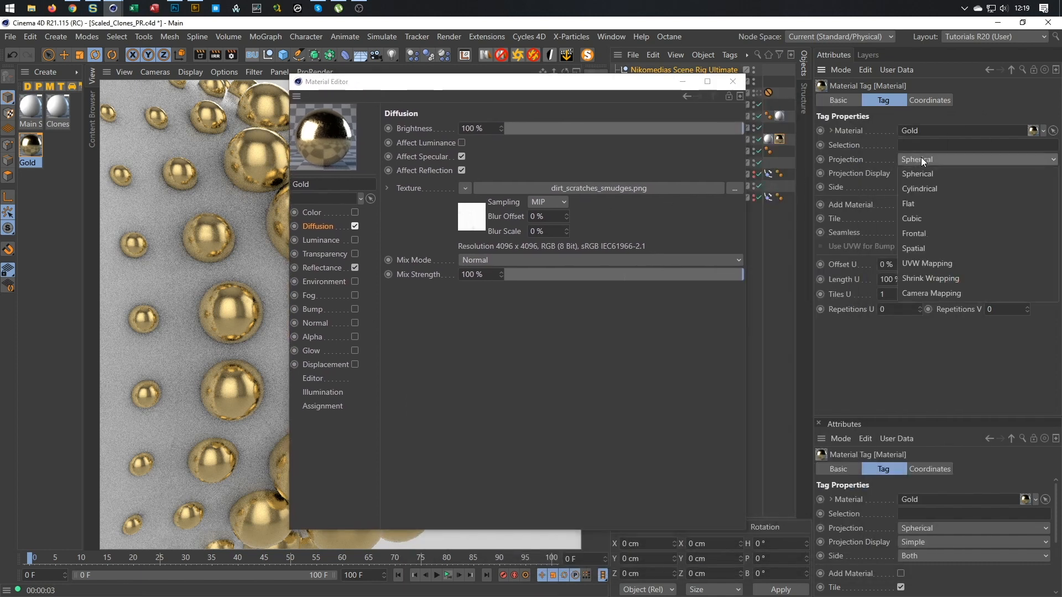
left_click(921, 260)
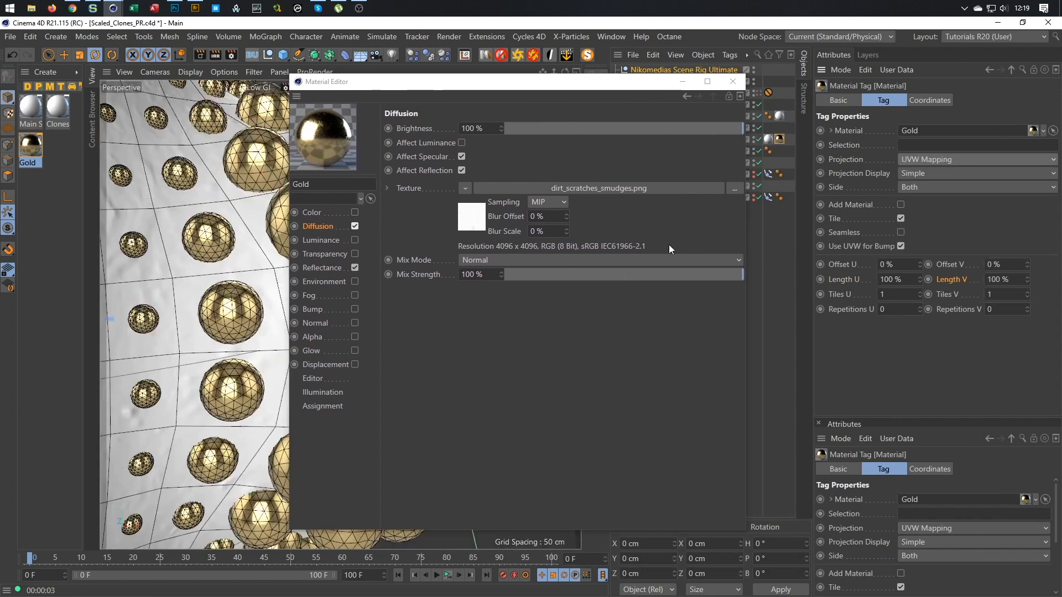
left_click(355, 310)
Frame the main sphere from farther away and switch the viewport to Gouraud Shading without lines
left_click_drag(552, 84, 770, 90)
right_click_drag(330, 241, 293, 267, "alt")
left_click_drag(281, 265, 408, 314, "alt")
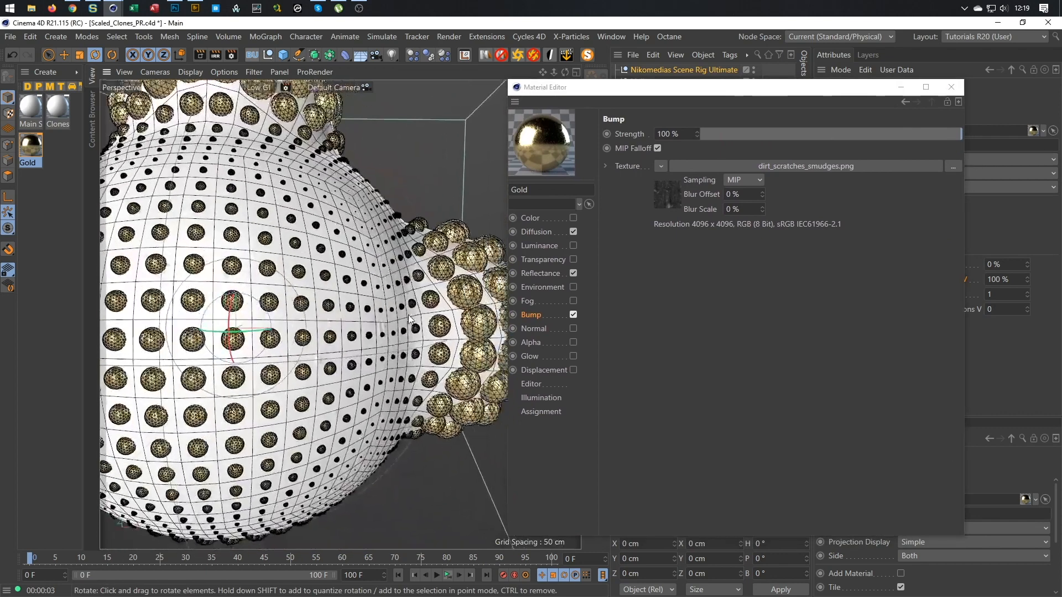
left_click_drag(703, 96, 358, 116)
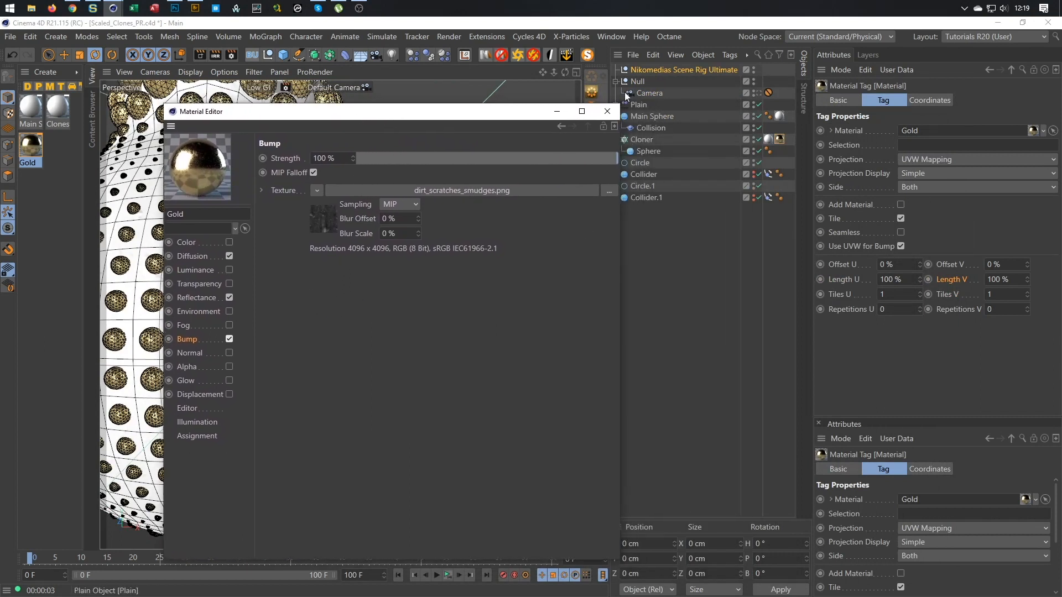
left_click_drag(537, 112, 859, 110)
key("n")
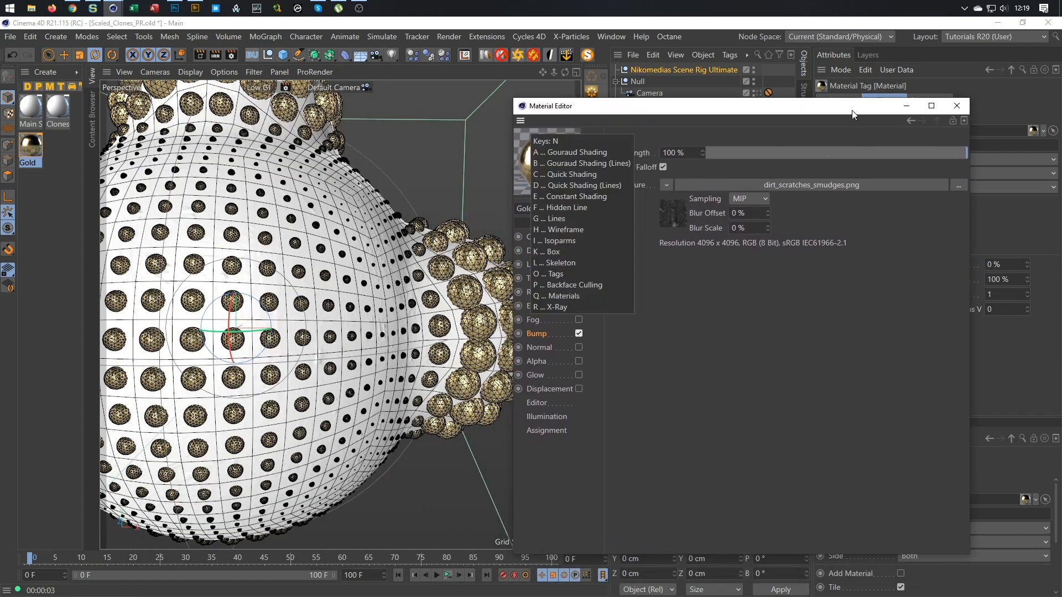
key("a")
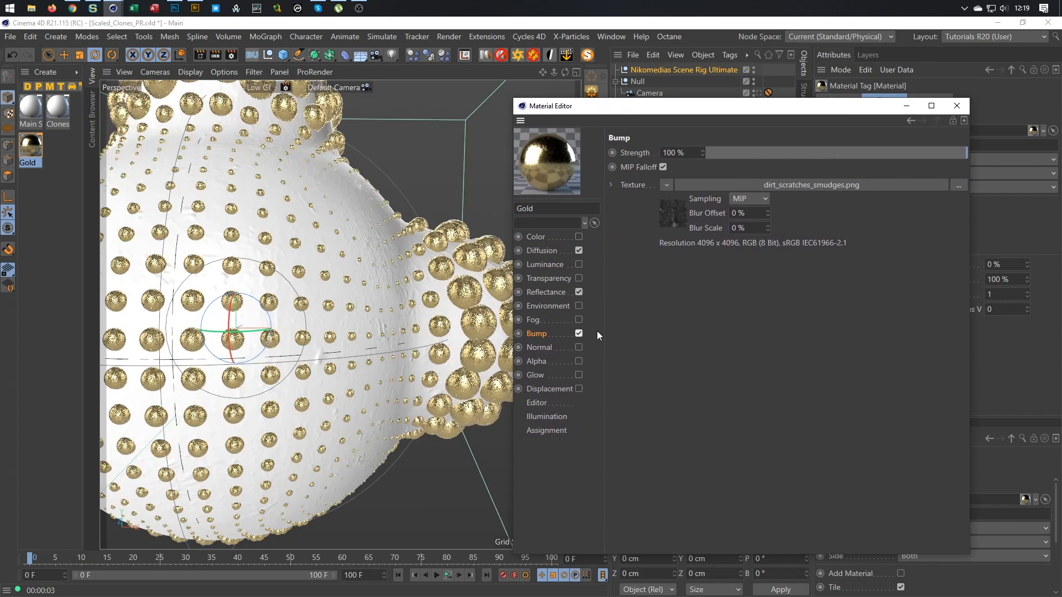
Enable the Gold material's Alpha channel, load the MoGraph Color Shader as its texture, and render the view
left_click(578, 361)
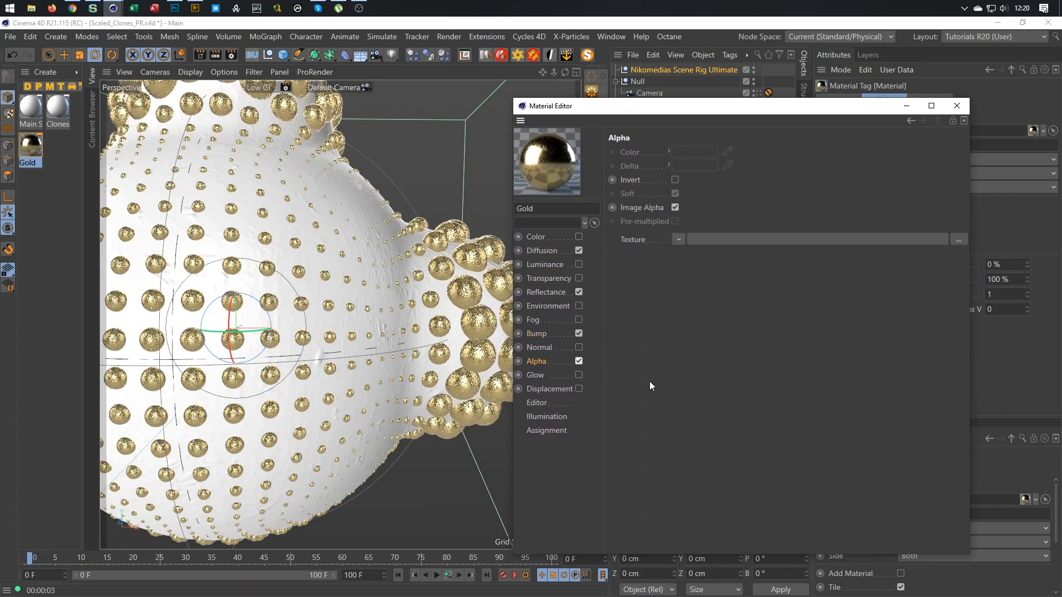
left_click(679, 239)
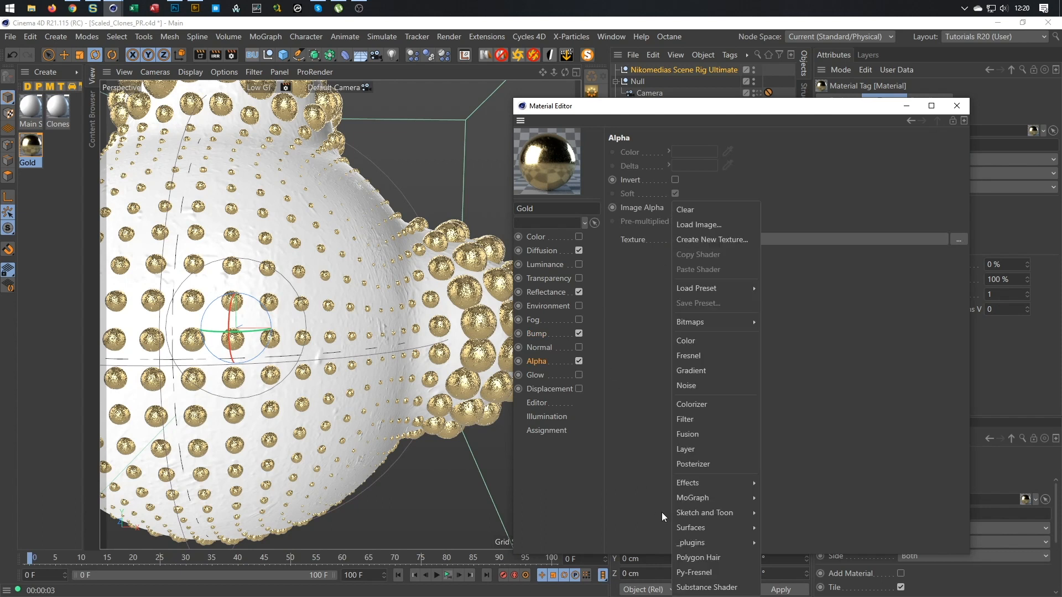
mouse_move(754, 498)
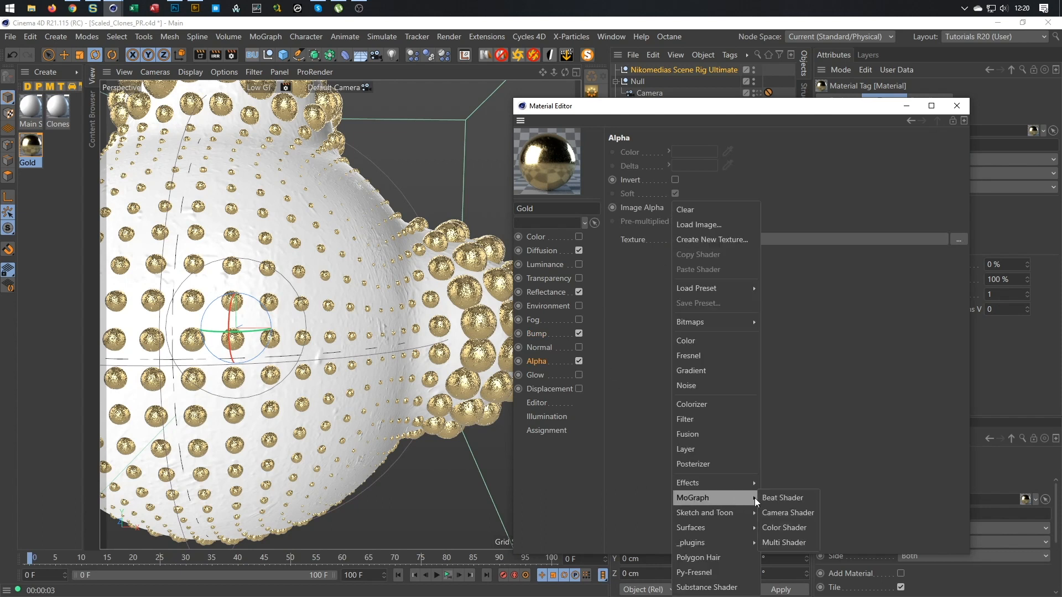
left_click(785, 528)
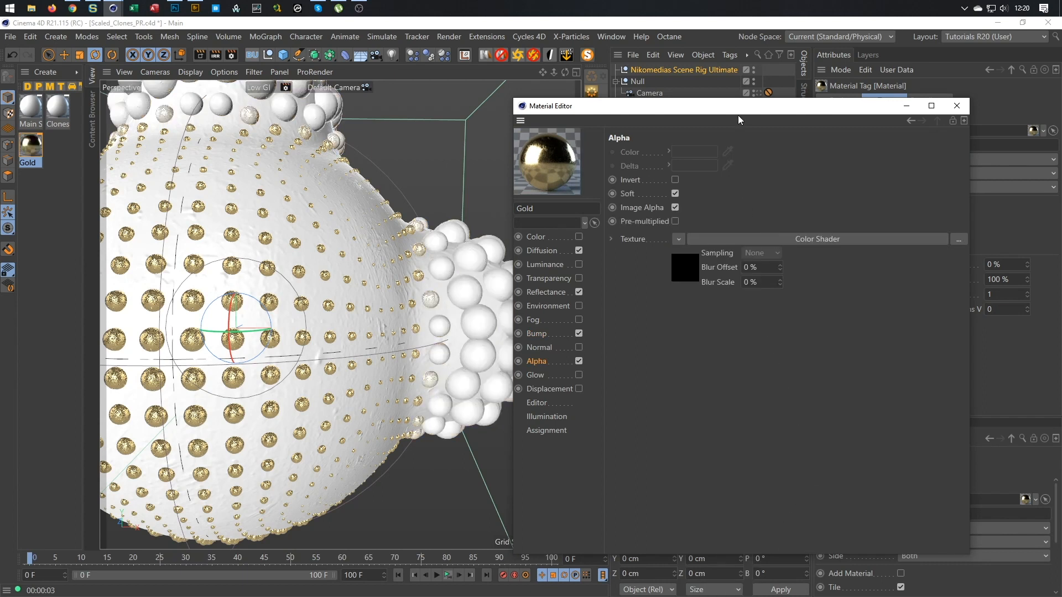
left_click_drag(736, 110, 756, 149)
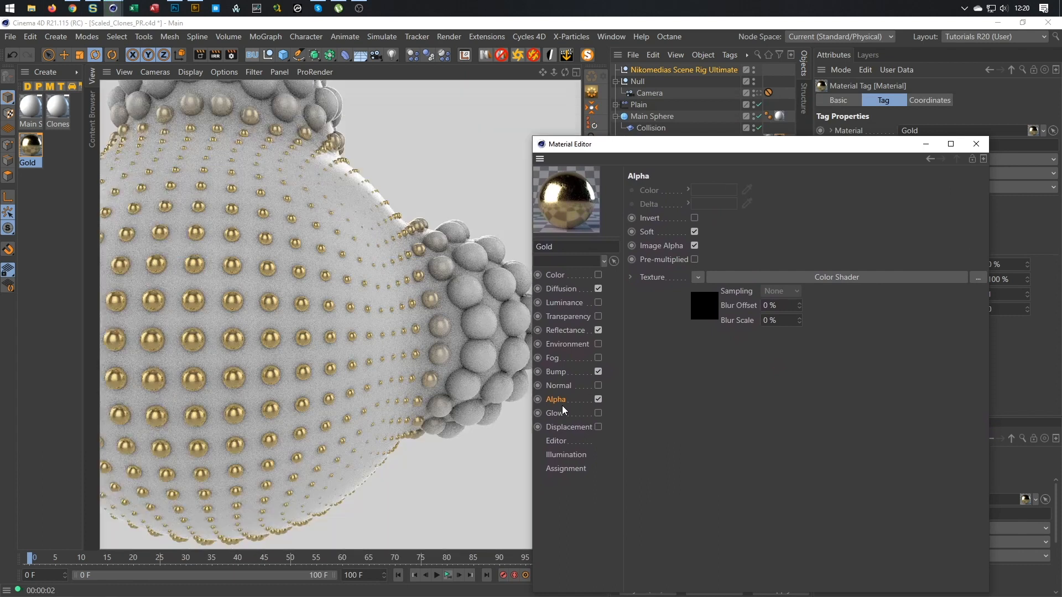
Invert the Gold material's Alpha channel and inspect the clones inside and outside the collision areas in the render
left_click(598, 399)
left_click(694, 218)
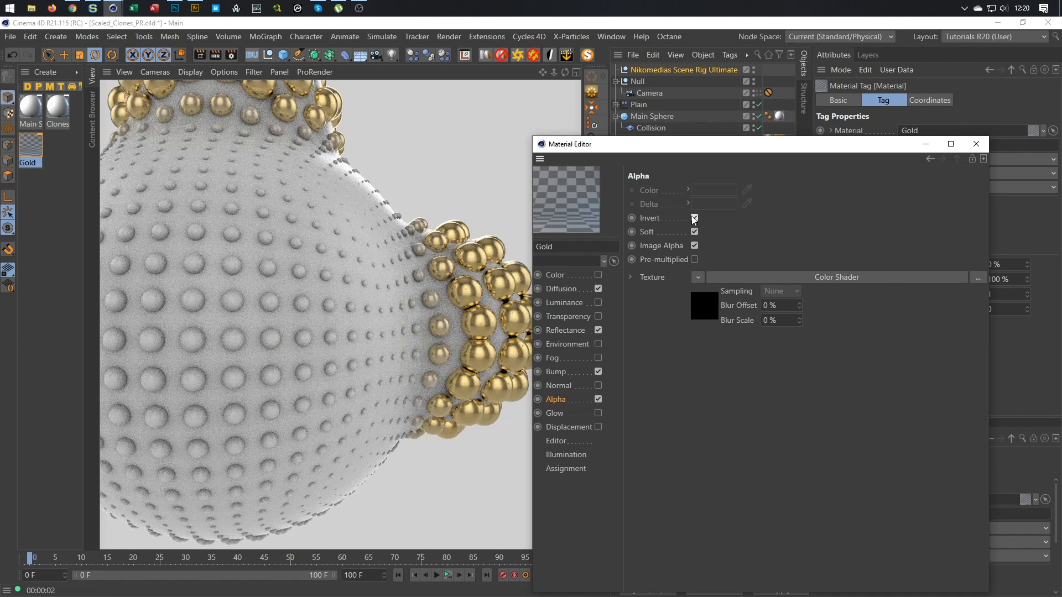
left_click_drag(745, 151, 645, 267)
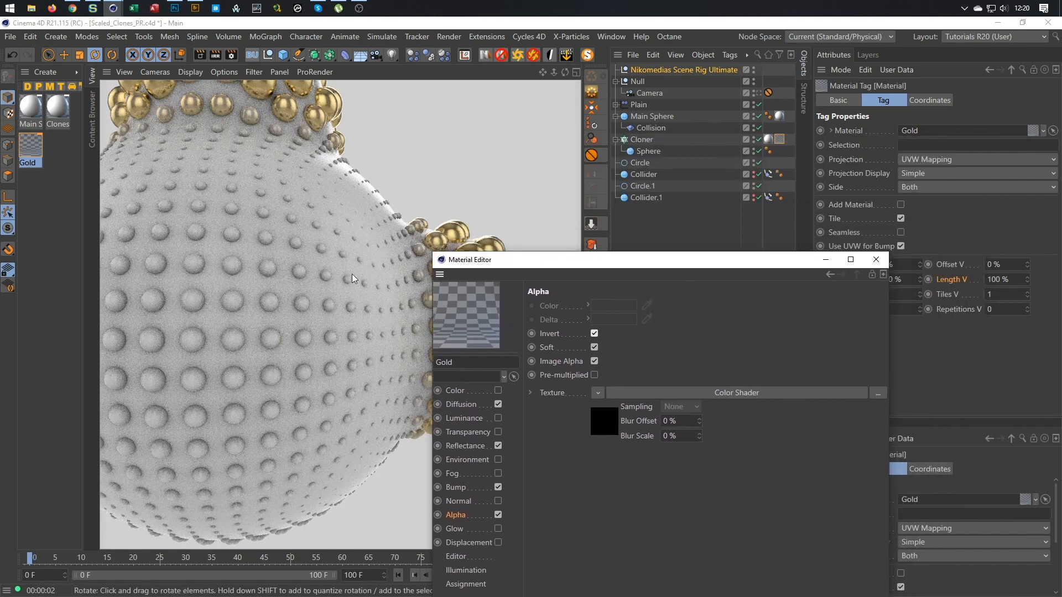
left_click_drag(559, 259, 559, 236)
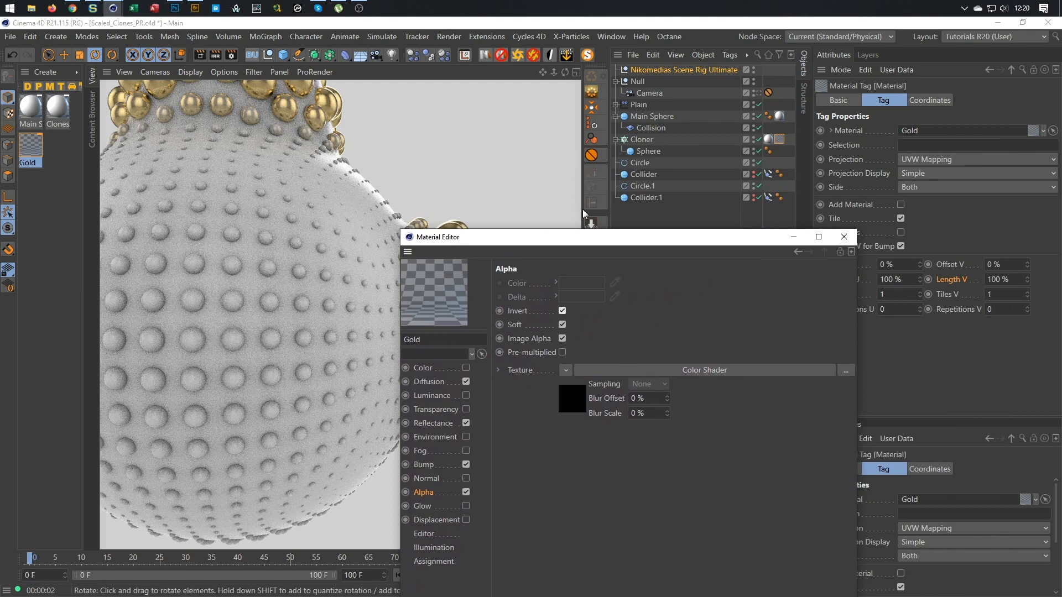
left_click_drag(602, 240, 745, 144)
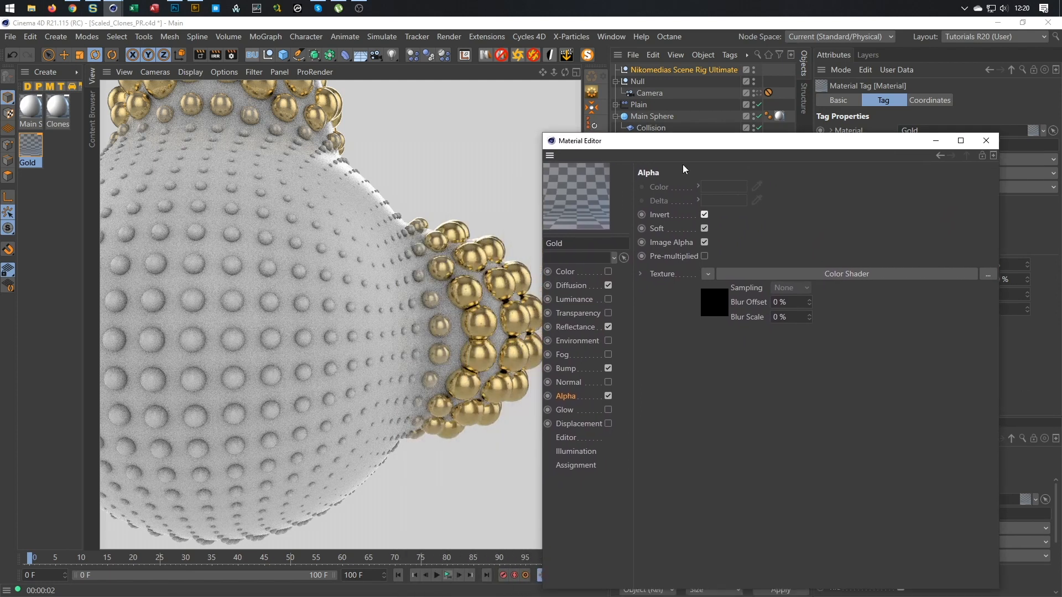
Look through the scene's Camera object and render the full view of the studded sphere
scroll(354, 377, "down", 5)
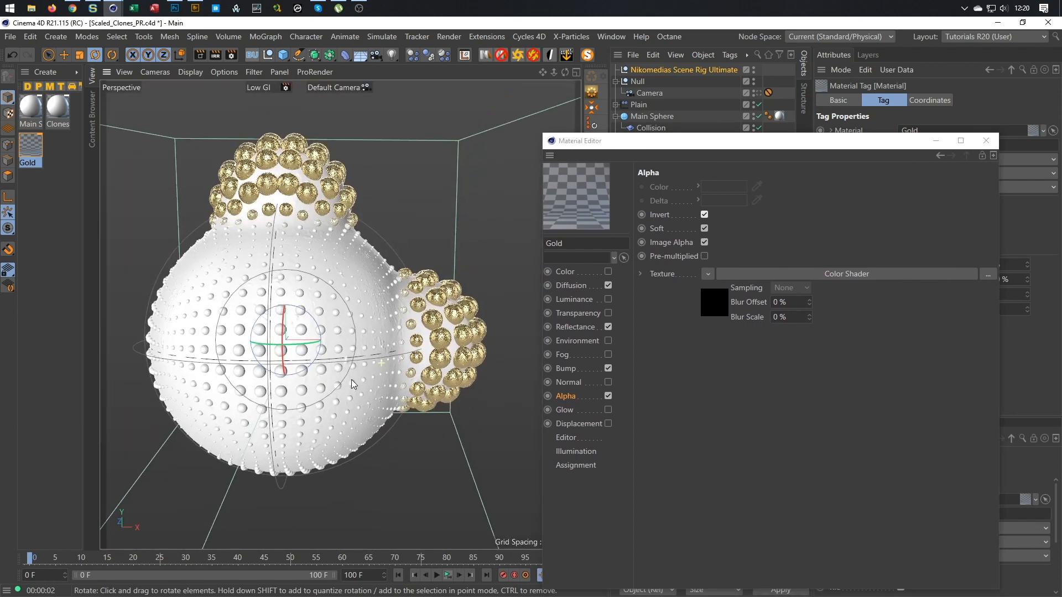
left_click(758, 92)
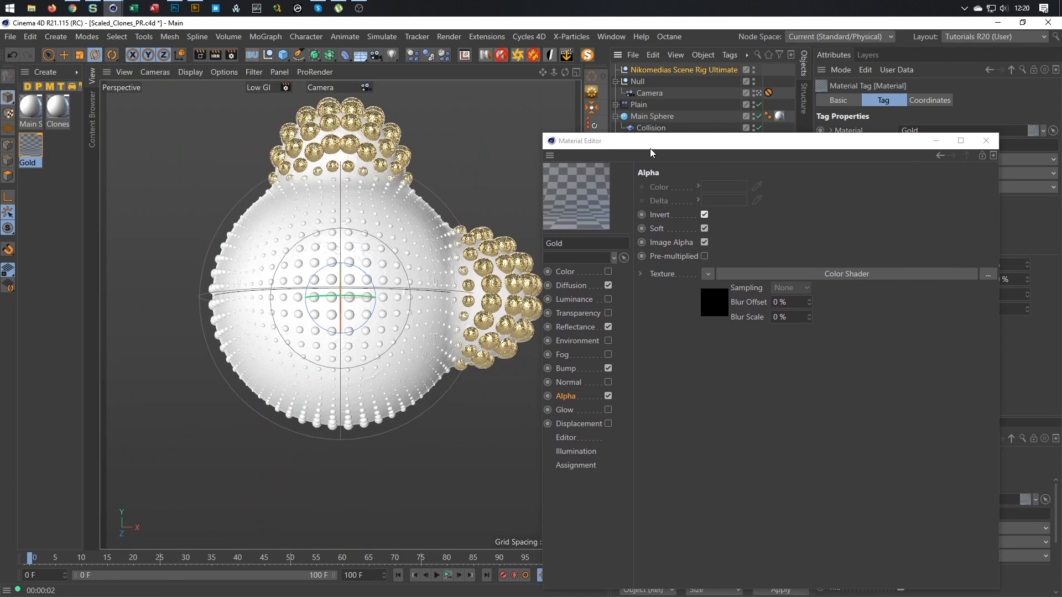
left_click(641, 161)
key("ctrl+r")
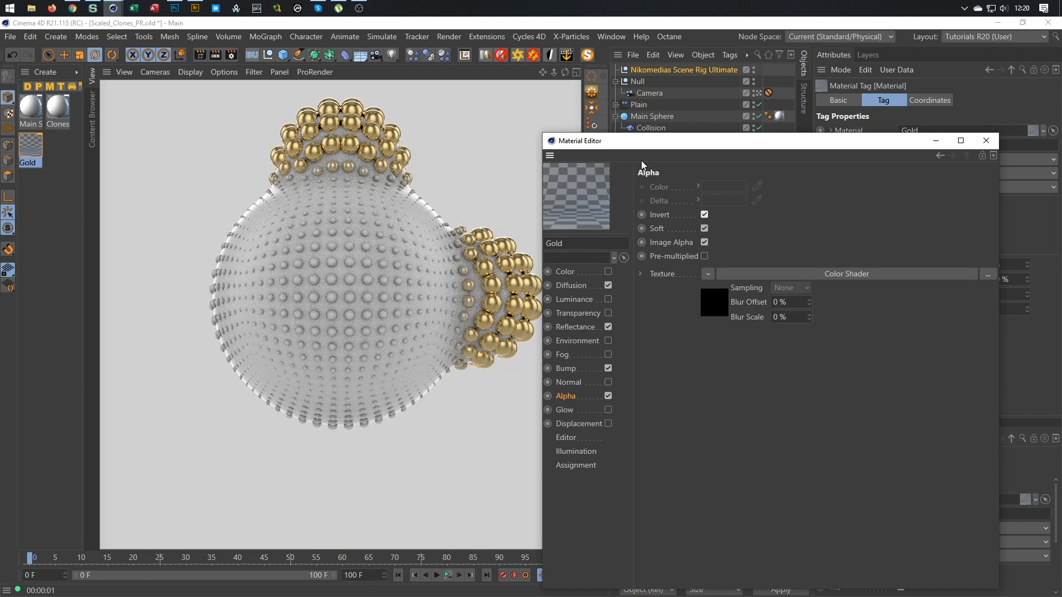
left_click_drag(658, 140, 659, 151)
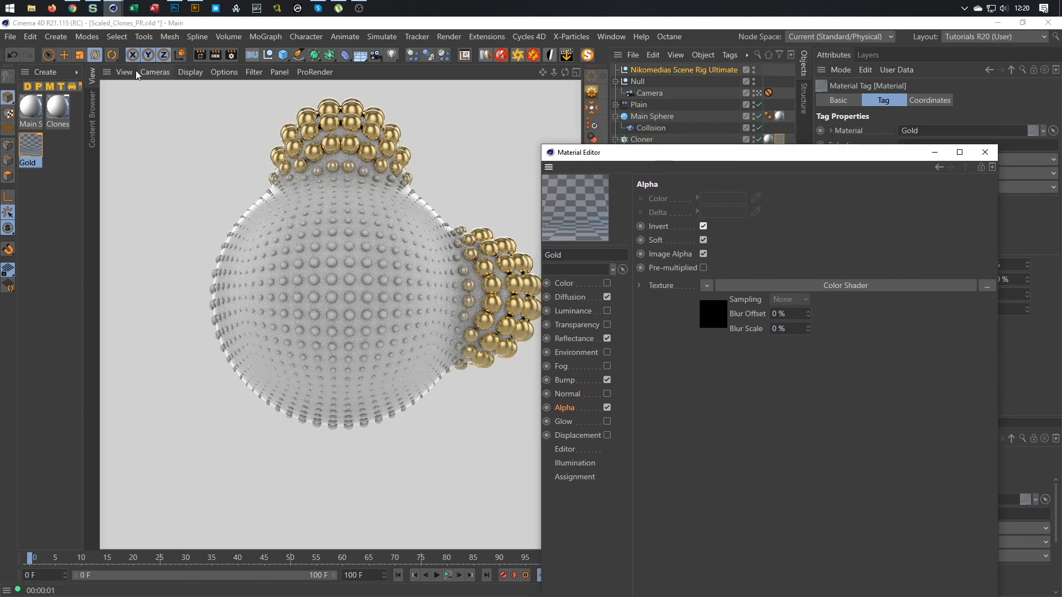
Activate the Middle GI render setting, render the frame to the Picture Viewer, and close the open dialogs
left_click(231, 55)
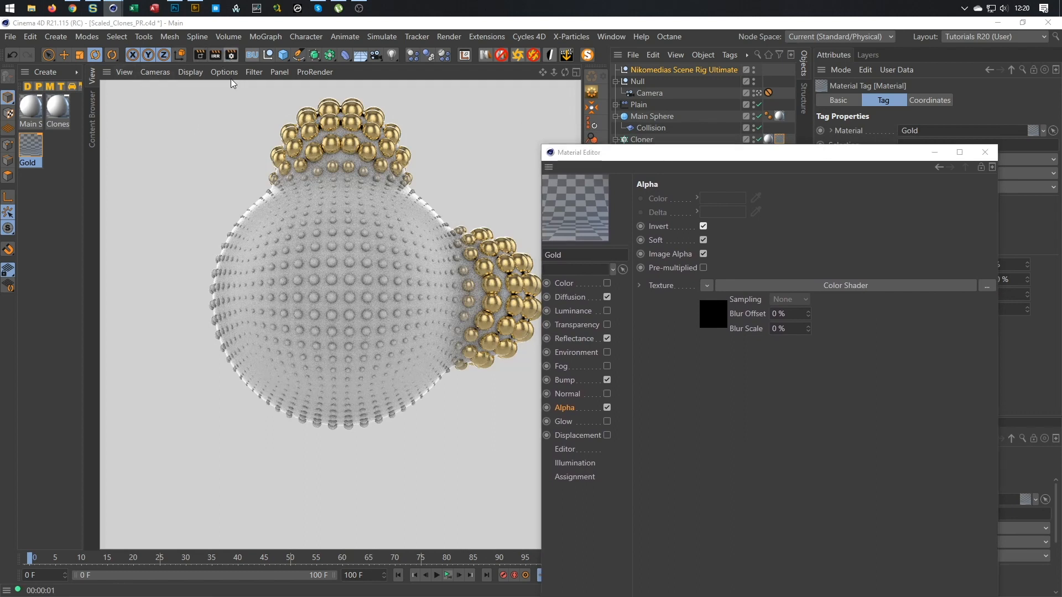
left_click(231, 331)
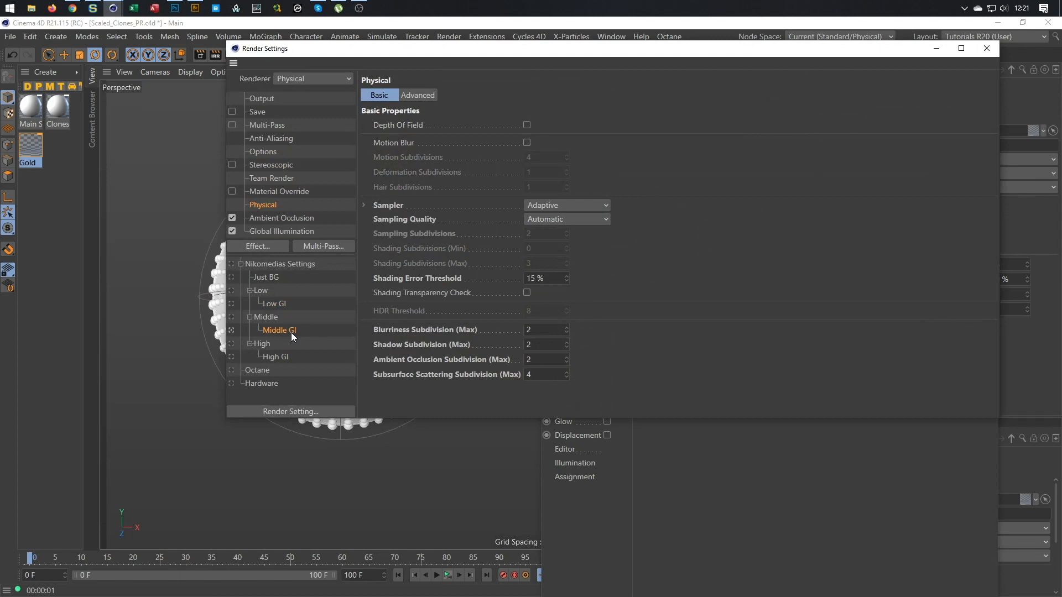
key("shift+r")
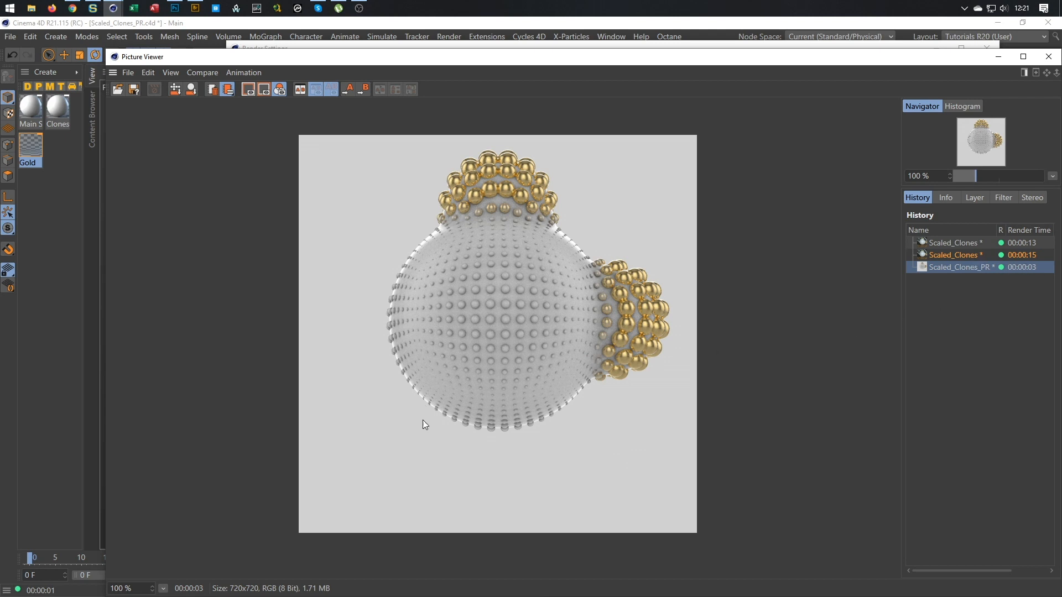
left_click(1048, 57)
left_click(985, 50)
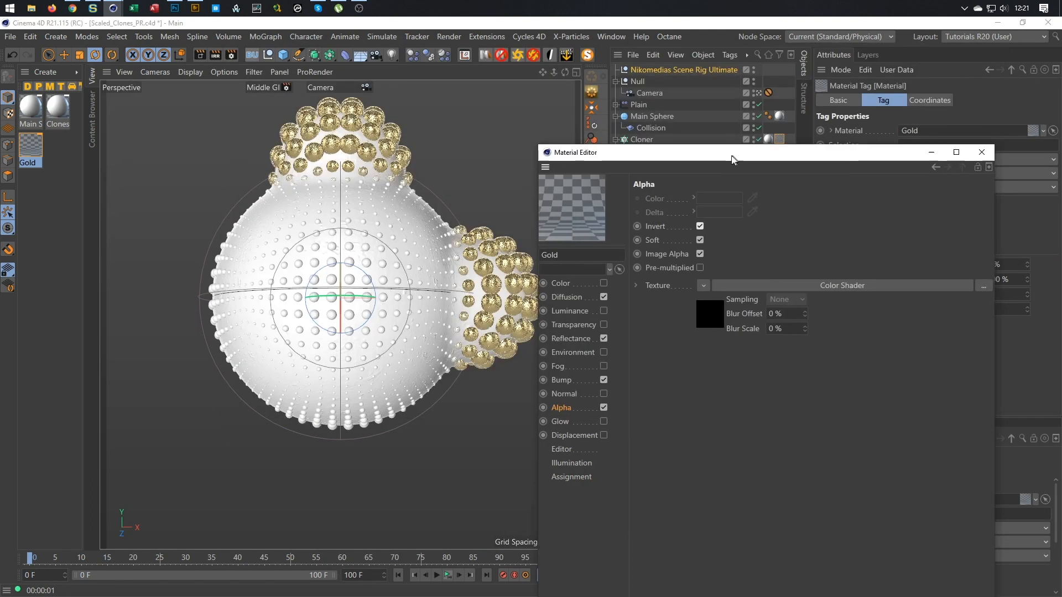
left_click_drag(735, 156, 613, 150)
left_click(862, 147)
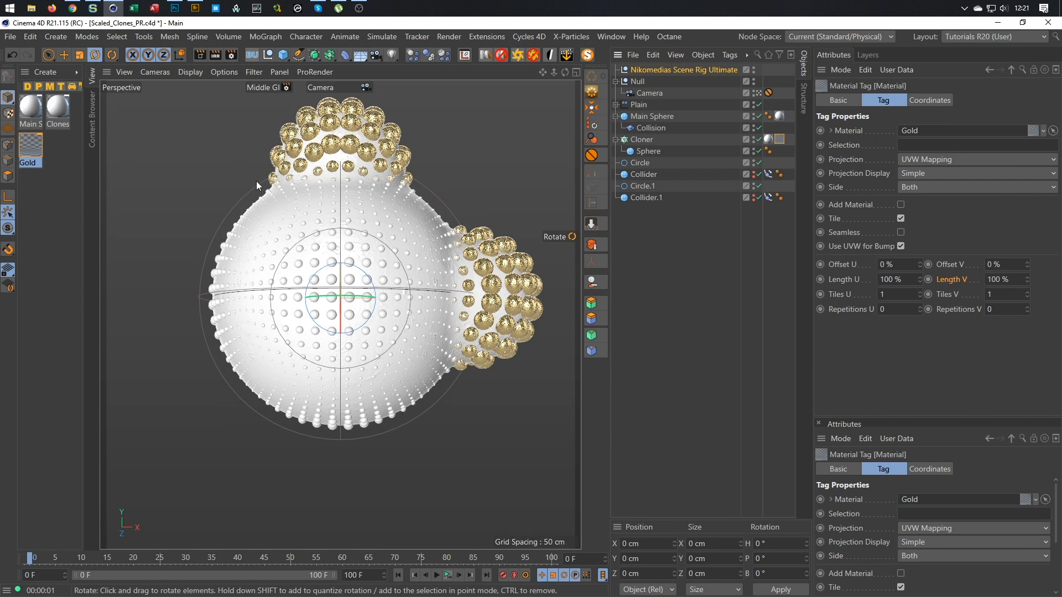
Set the output frame range to All Frames, render the animation, and play it back in the Picture Viewer
left_click(232, 53)
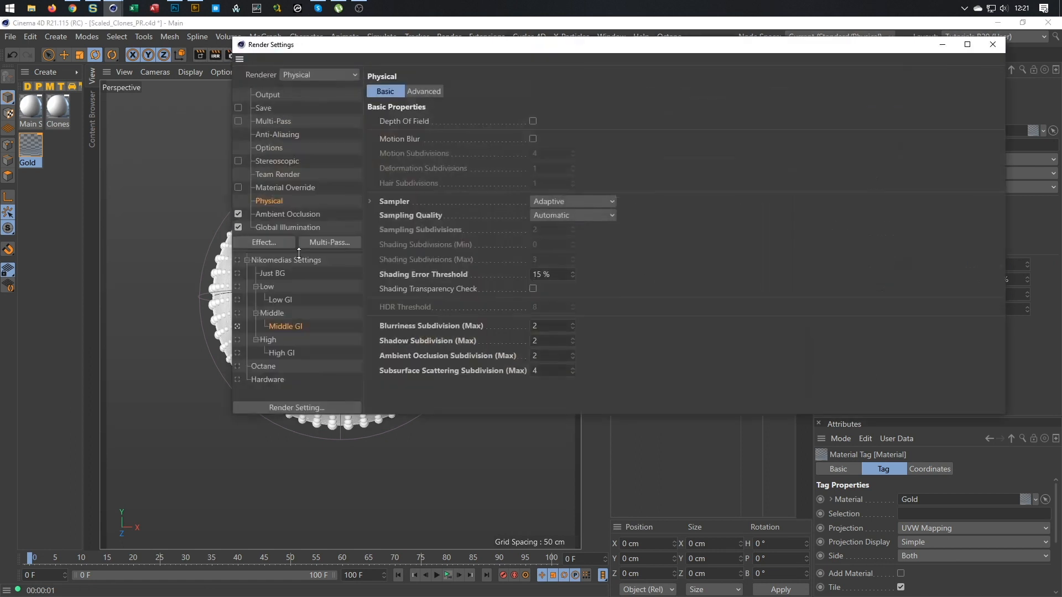
left_click(271, 94)
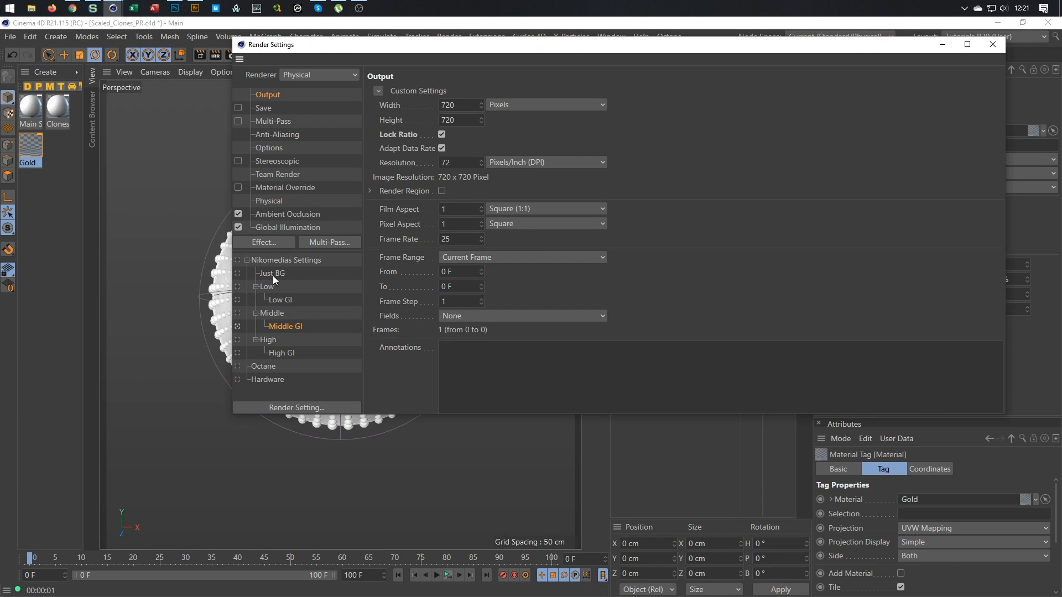
left_click(467, 259)
left_click(487, 300)
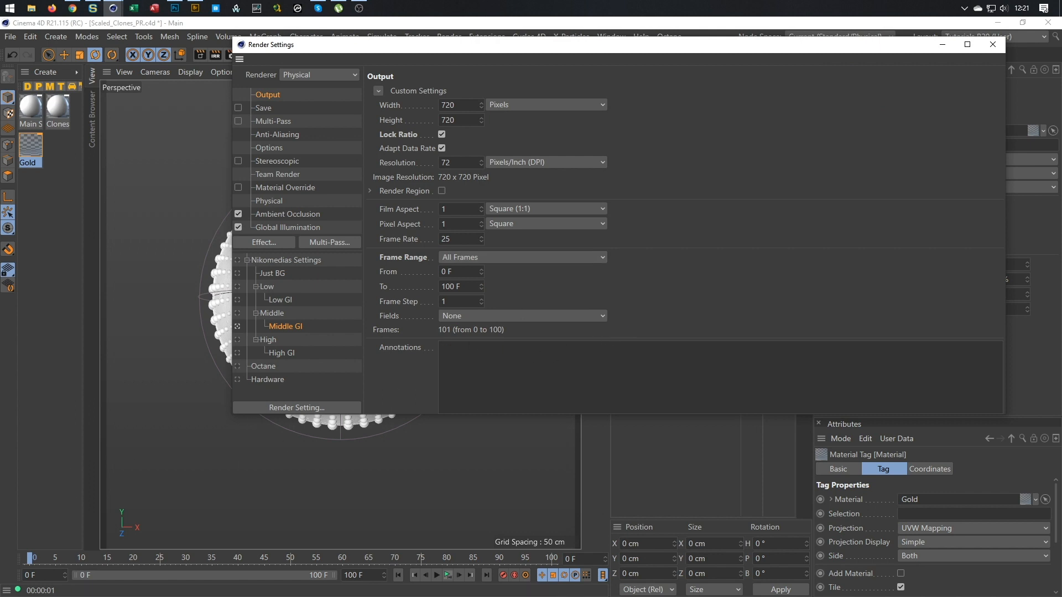
left_click(363, 12)
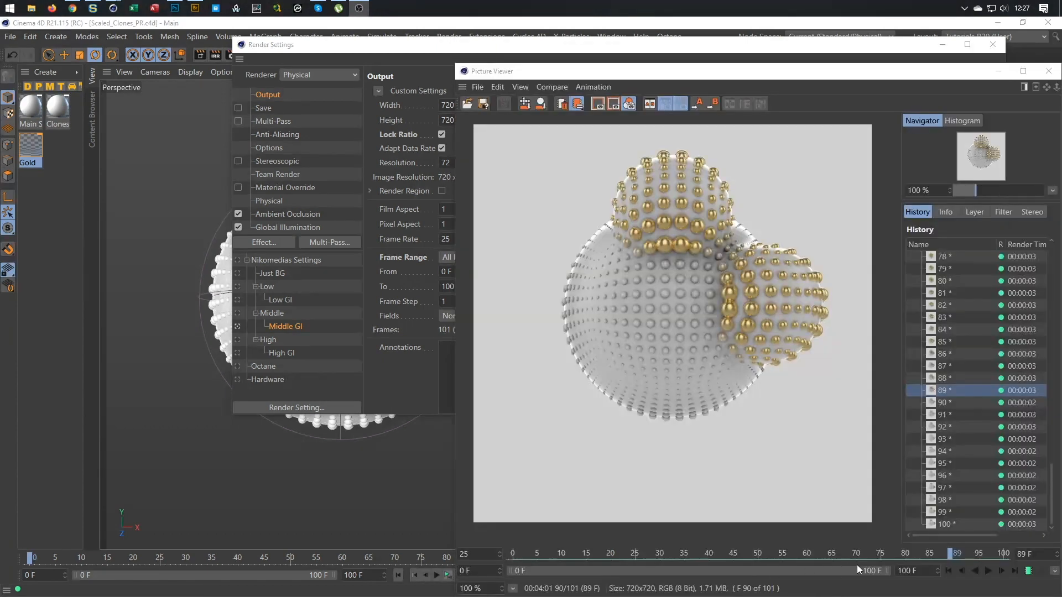
left_click(987, 571)
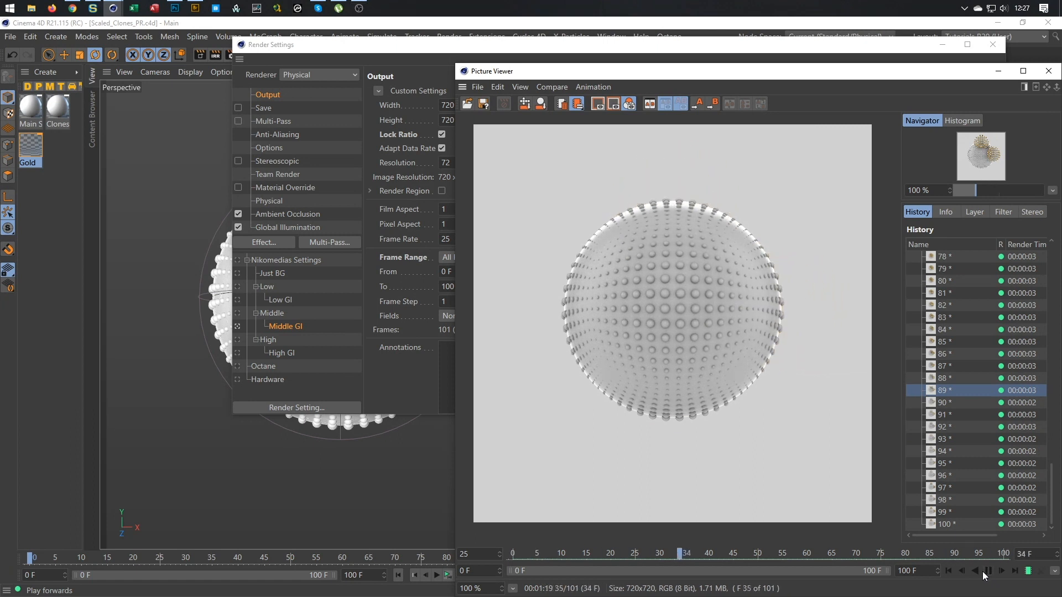
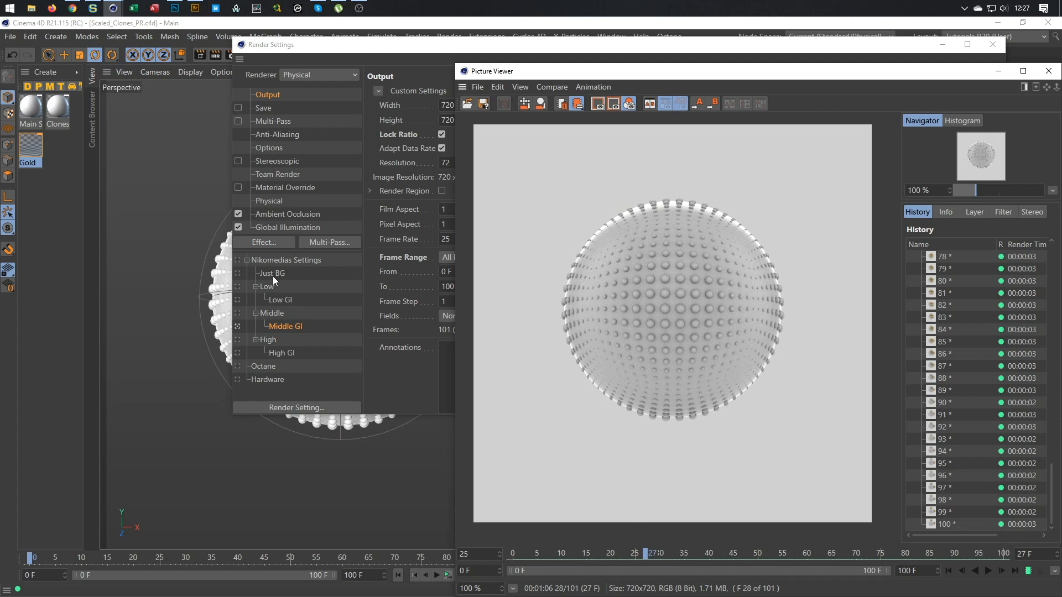
Set the output frame range to Current Frame with the timeline at frame 0
left_click(403, 388)
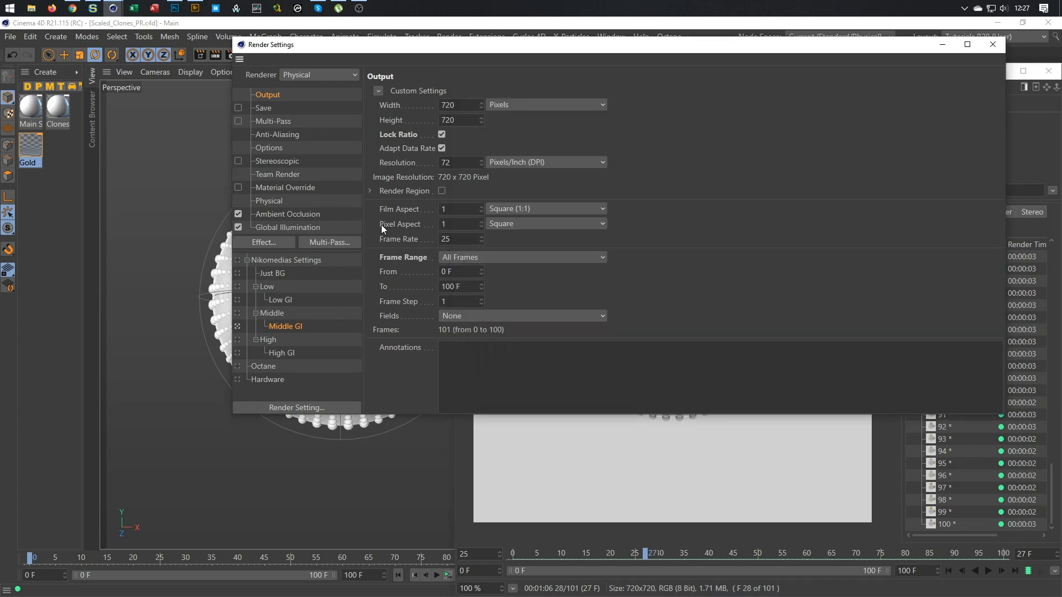
left_click(444, 258)
left_click(470, 283)
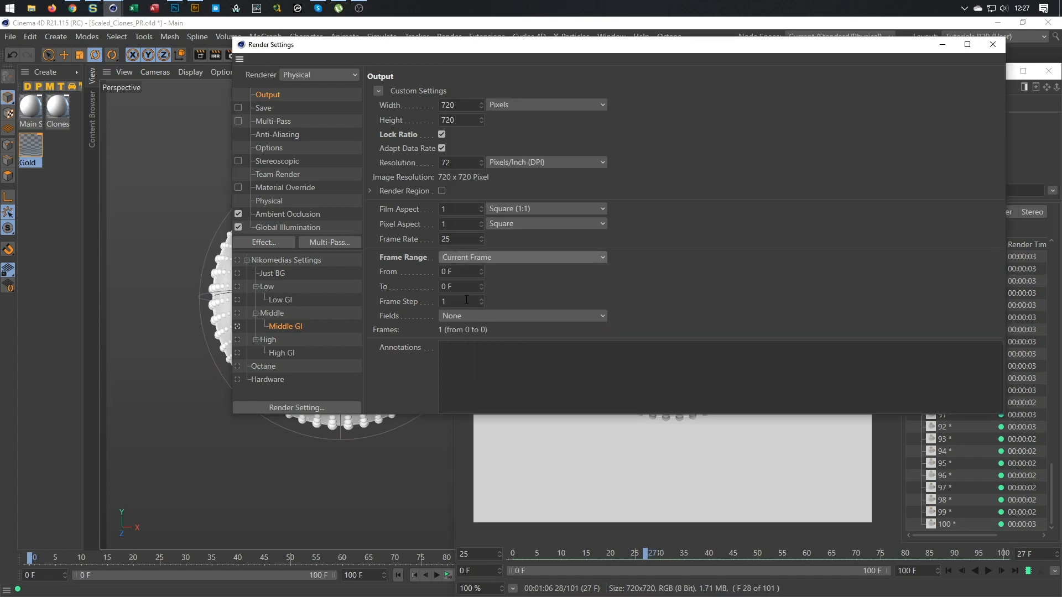
left_click(29, 560)
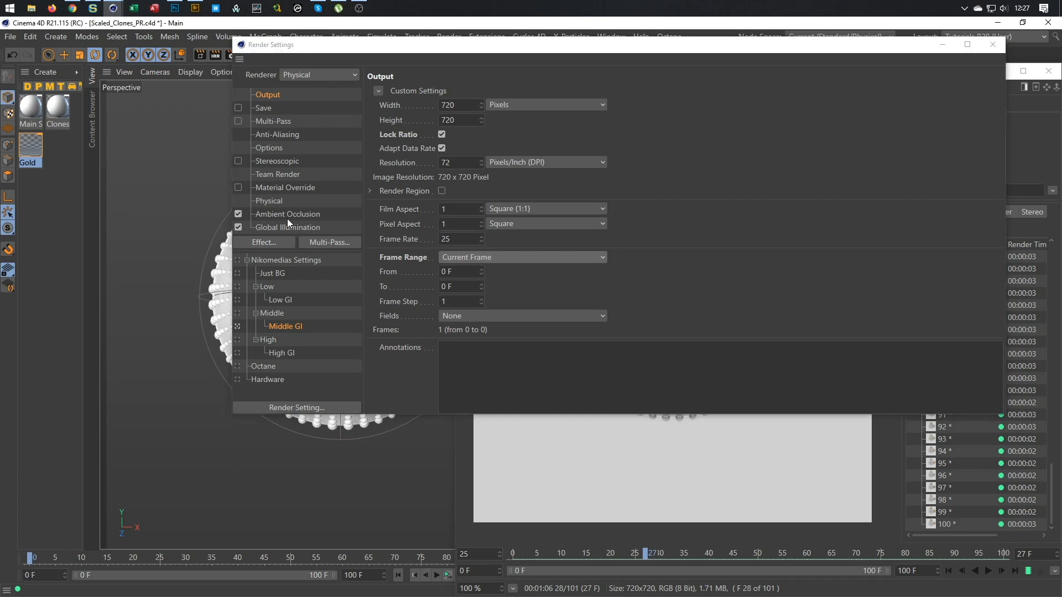
Add the Denoiser effect to the Middle GI render setting and render the current frame to the Picture Viewer
left_click(269, 242)
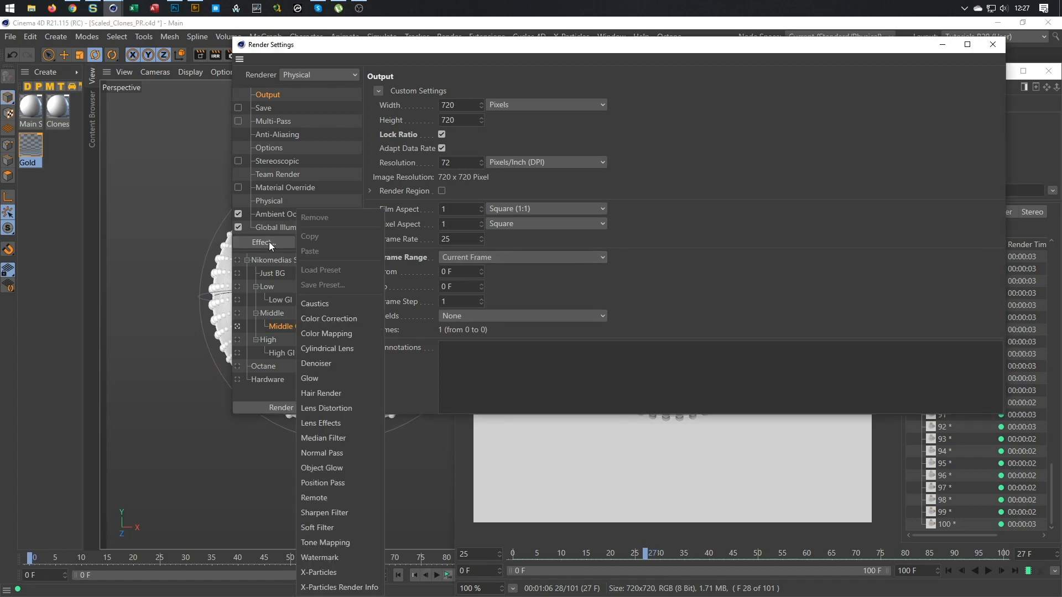
left_click(340, 363)
left_click_drag(358, 191, 356, 215)
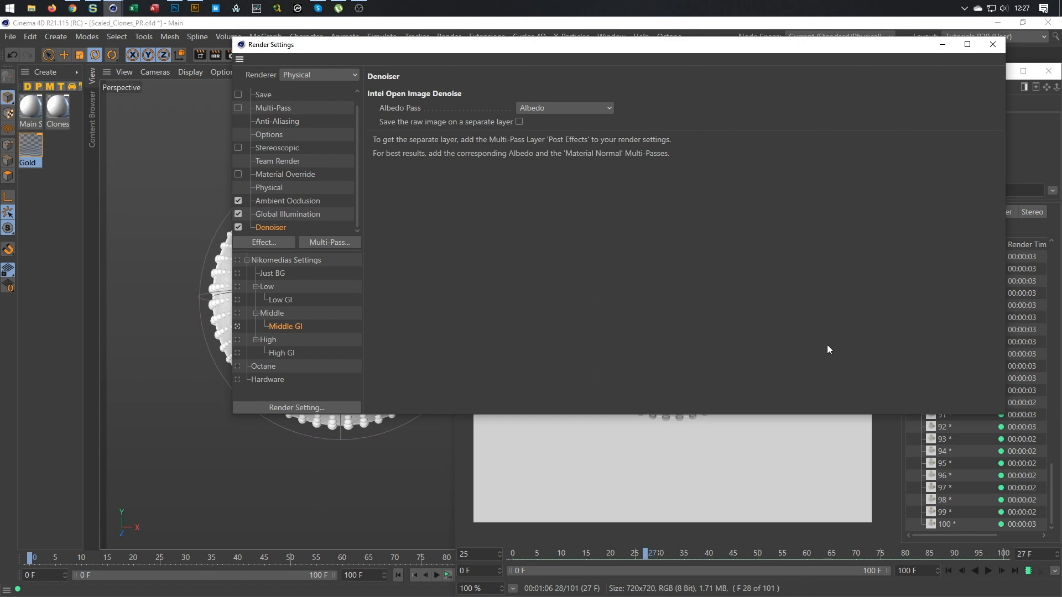
left_click(1026, 147)
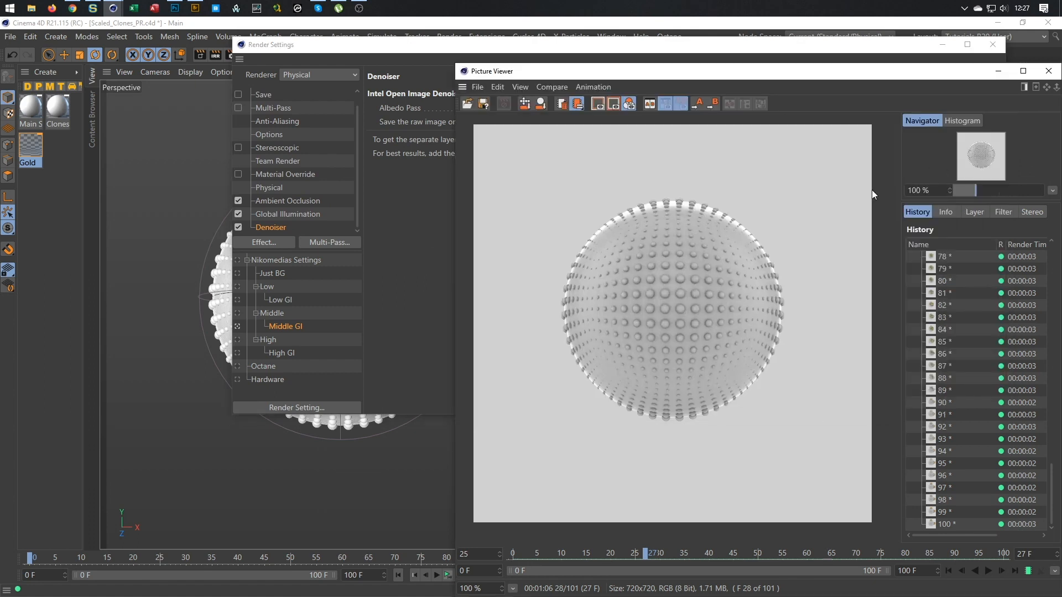
key("shift+r")
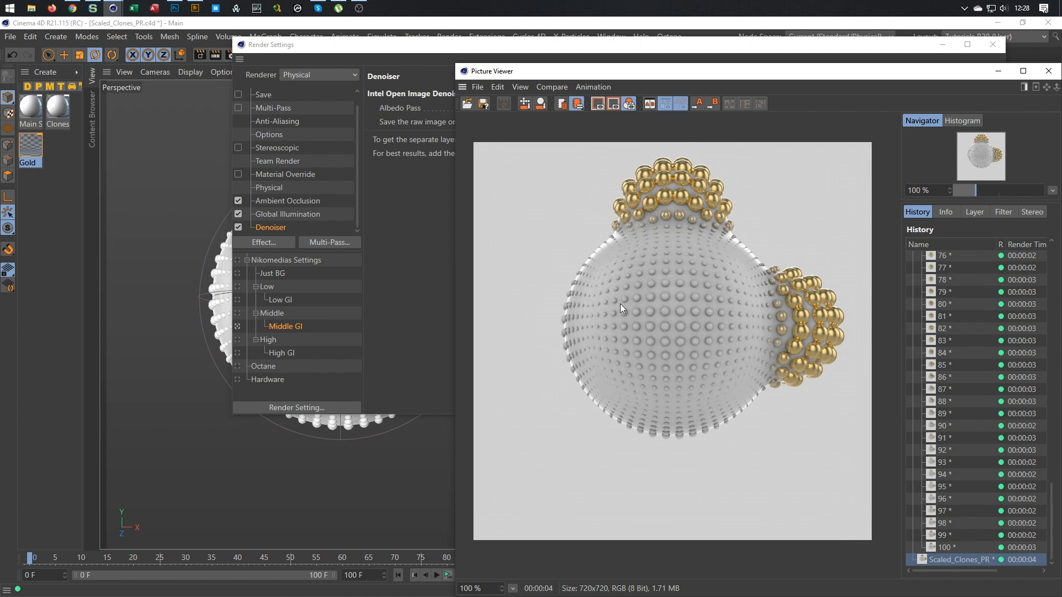
Disable Ambient Occlusion, render the frame again, and compare it with the earlier renders in the Picture Viewer history
left_click(238, 202)
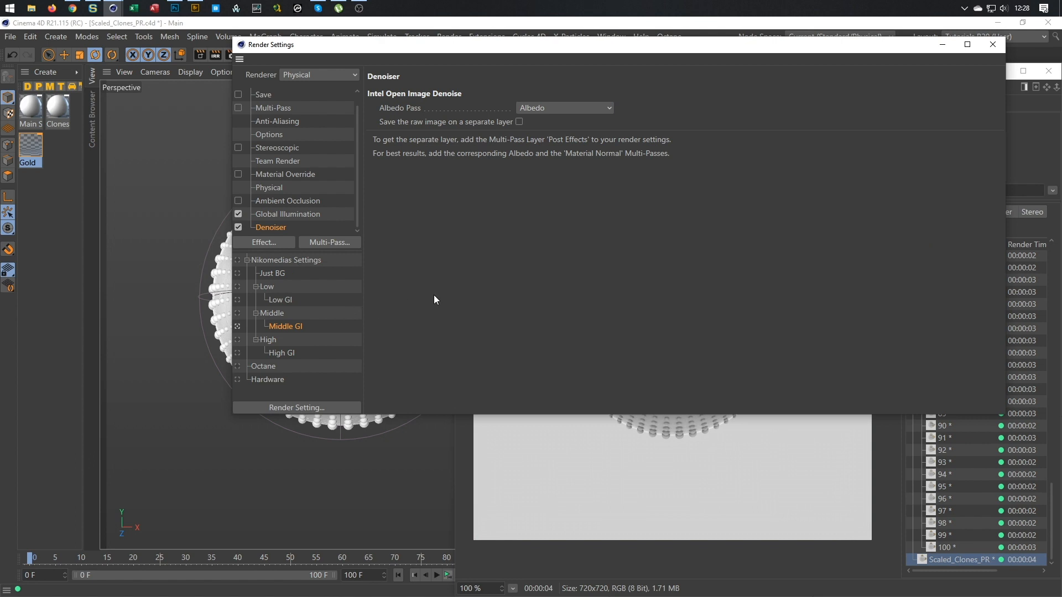
key("shift+r")
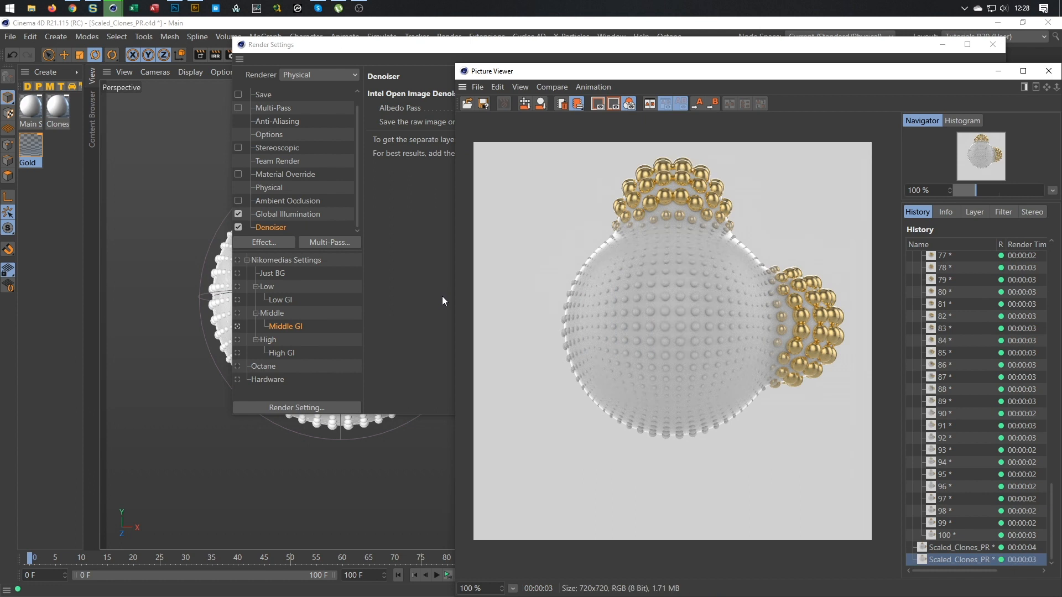
left_click(962, 552)
left_click(959, 561)
left_click(957, 538)
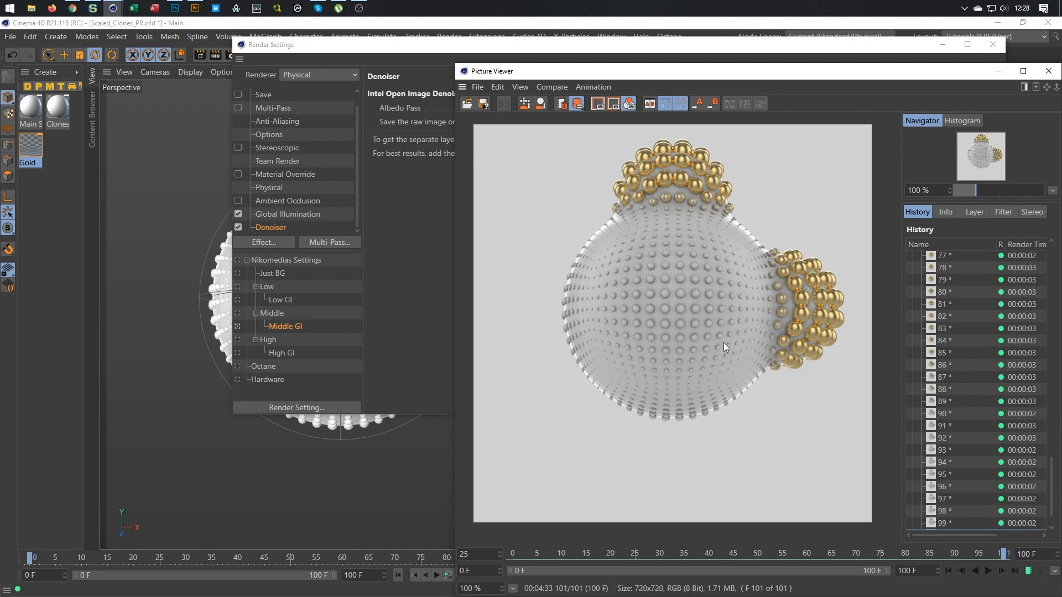
scroll(944, 512, "down", 1)
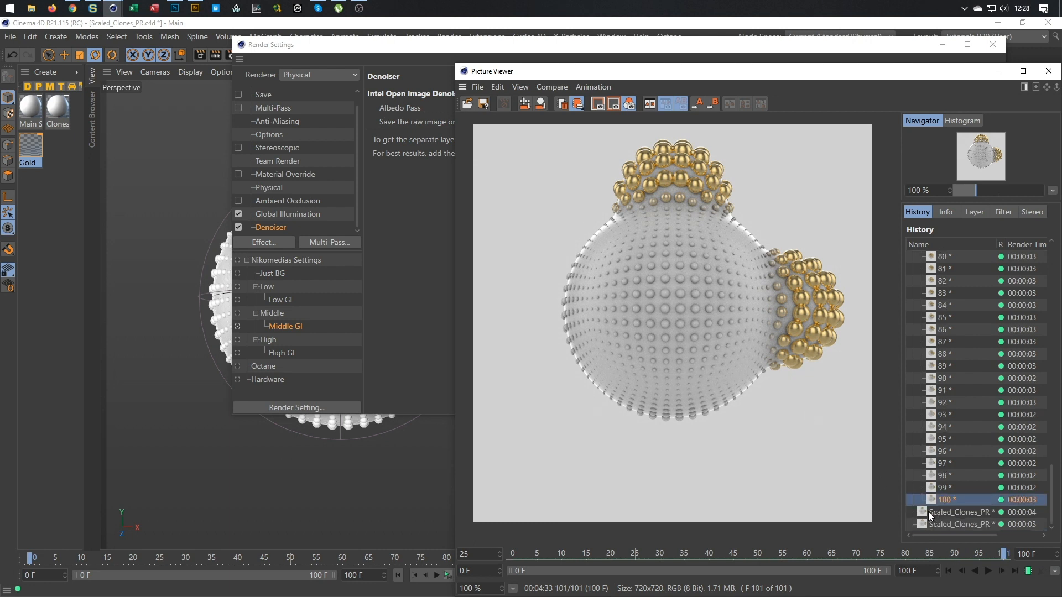
Compare the two latest single-frame renders by switching between them in the Picture Viewer history
left_click(941, 525)
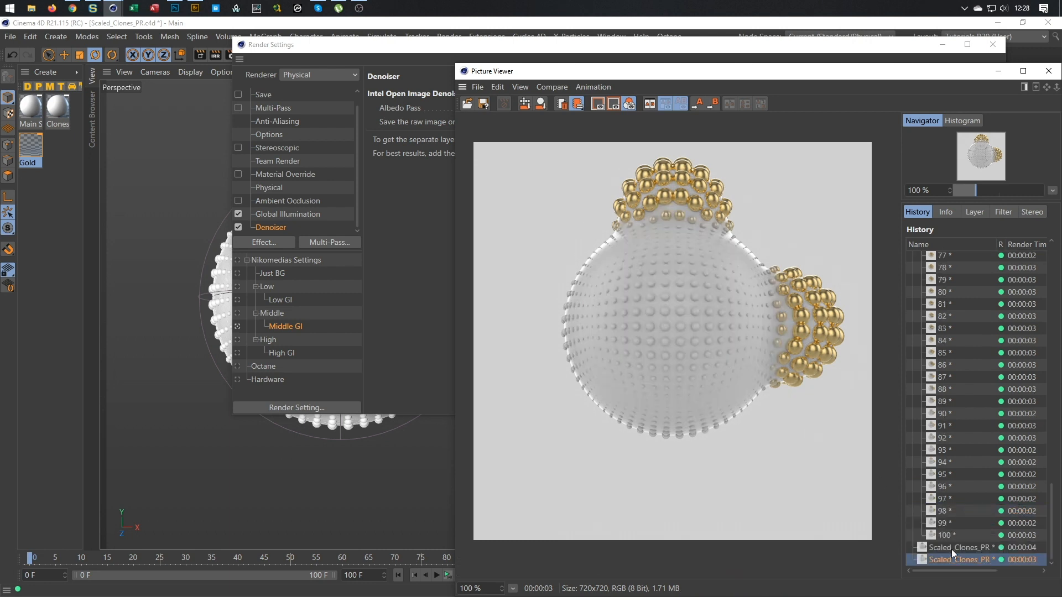
left_click(952, 549)
double_click(950, 558)
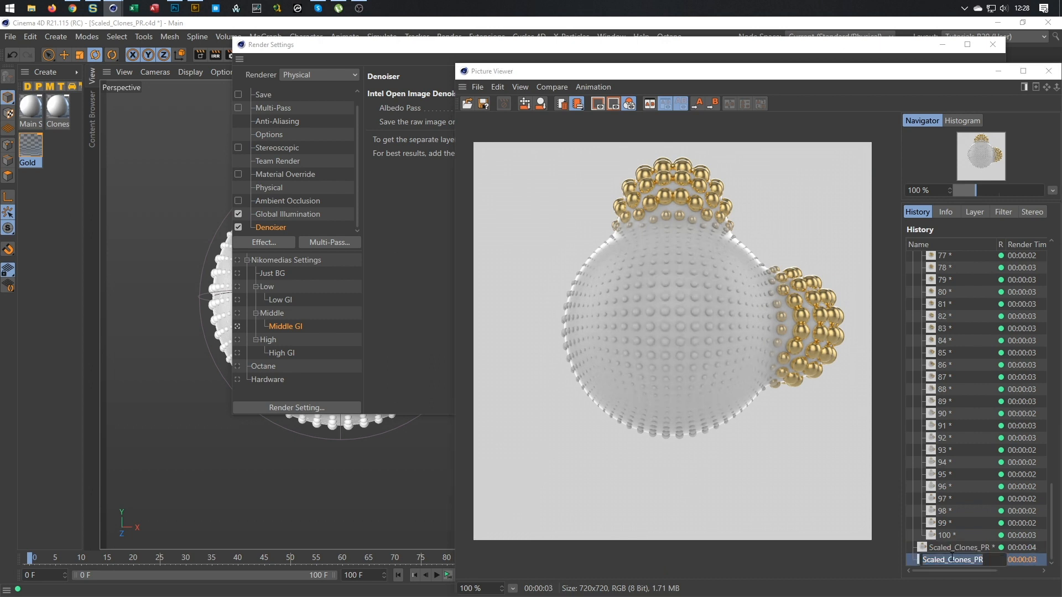
key("Return")
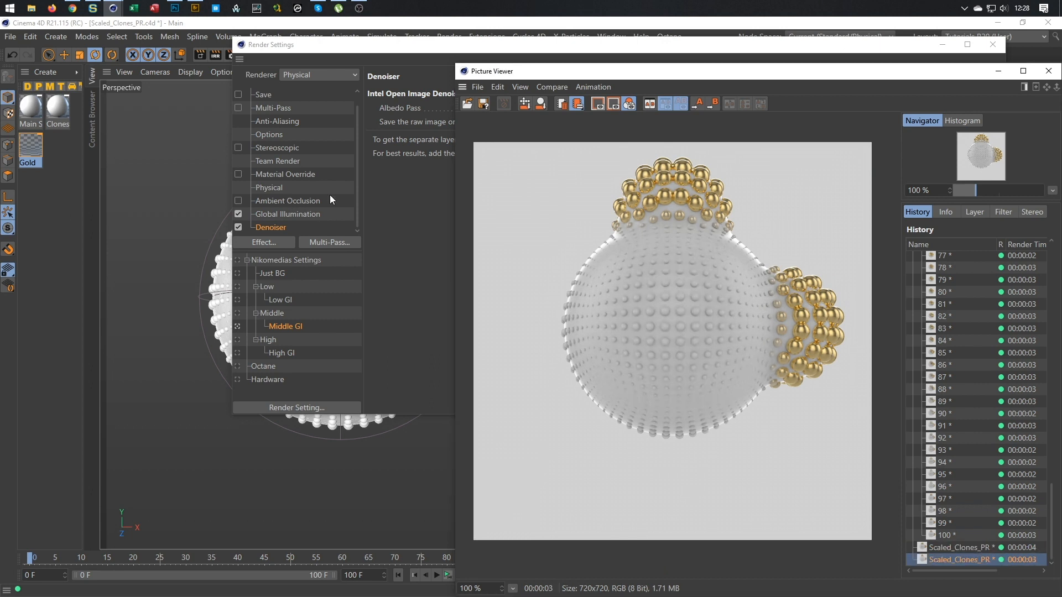
Re-enable Ambient Occlusion for the Middle GI render setting, close the render settings, and reposition the Picture Viewer window
left_click(406, 224)
left_click(286, 202)
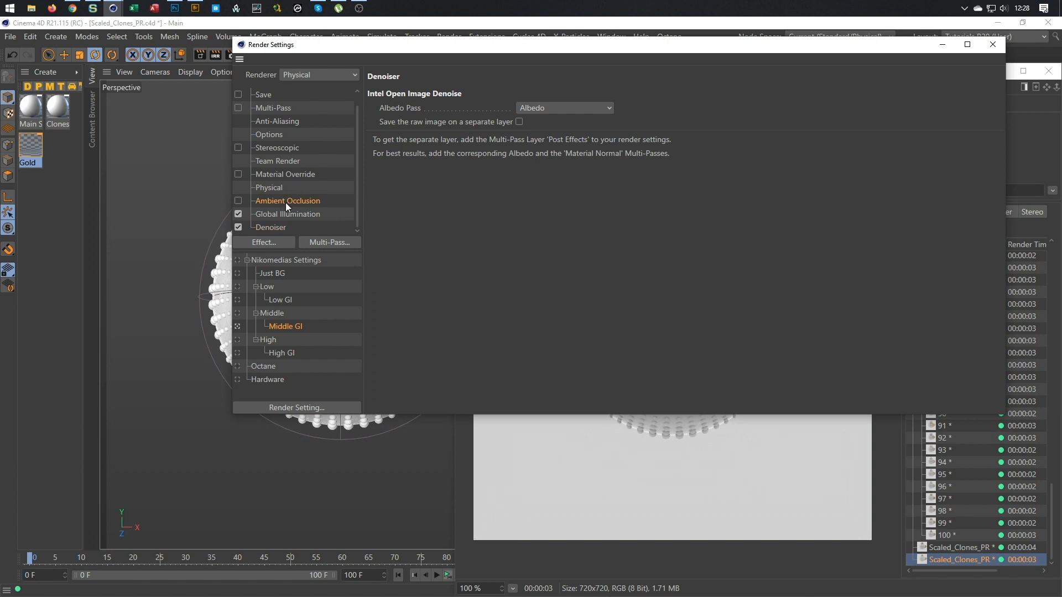
left_click(238, 201)
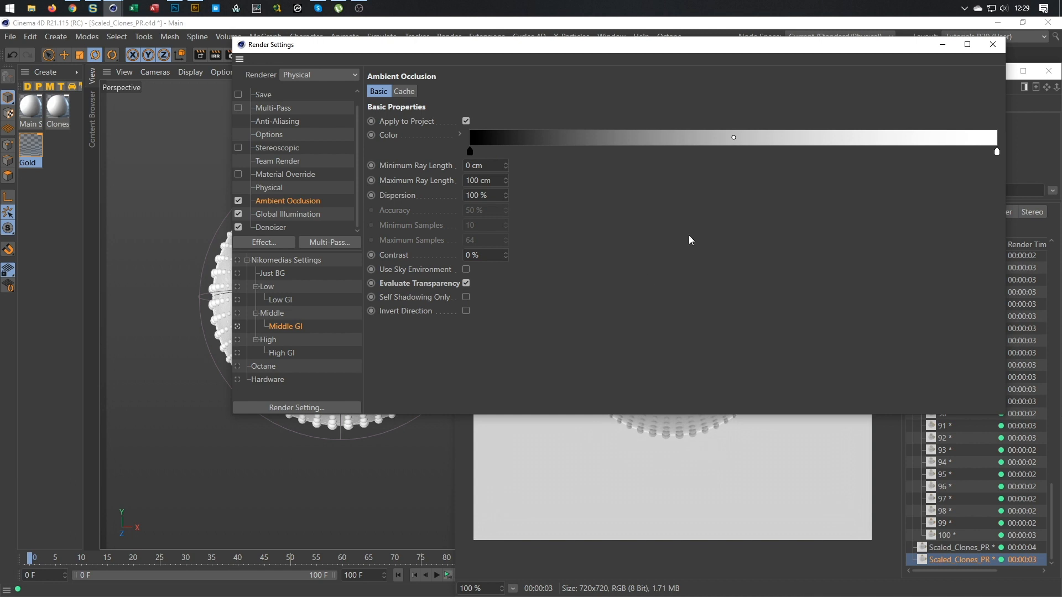
left_click(993, 46)
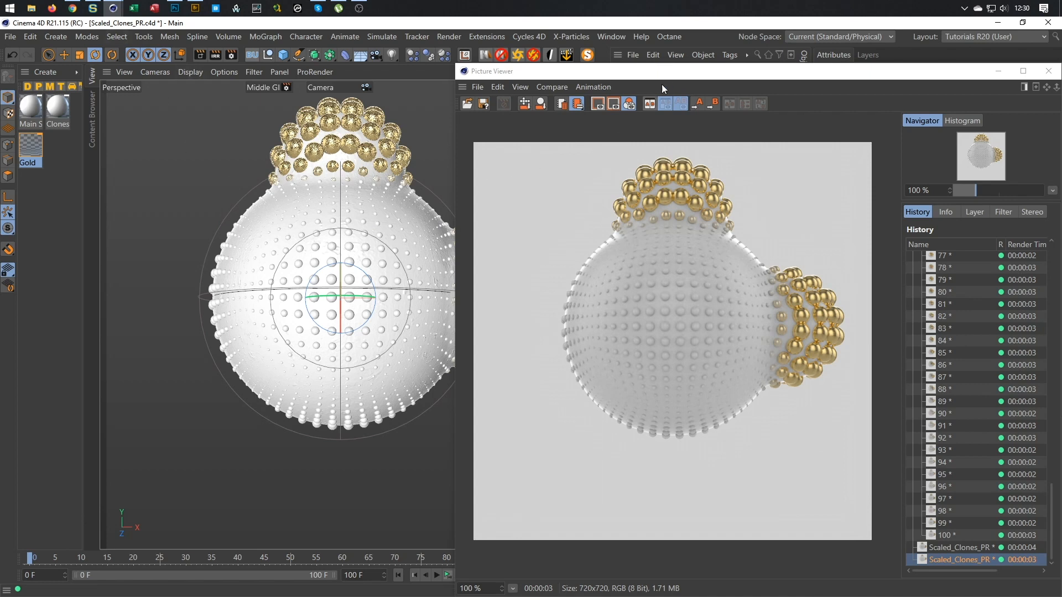
left_click_drag(674, 76, 624, 60)
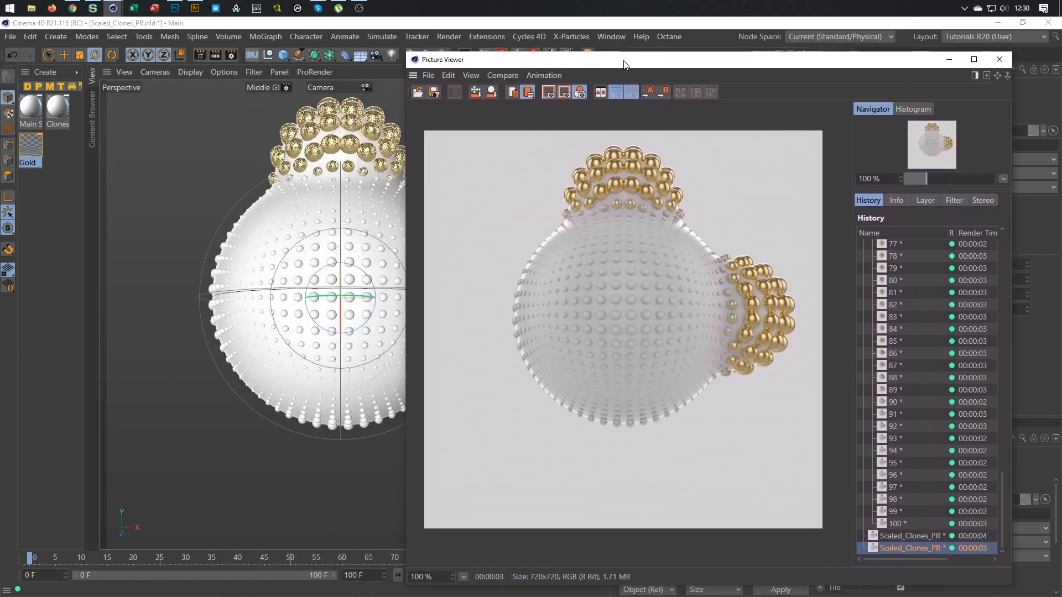